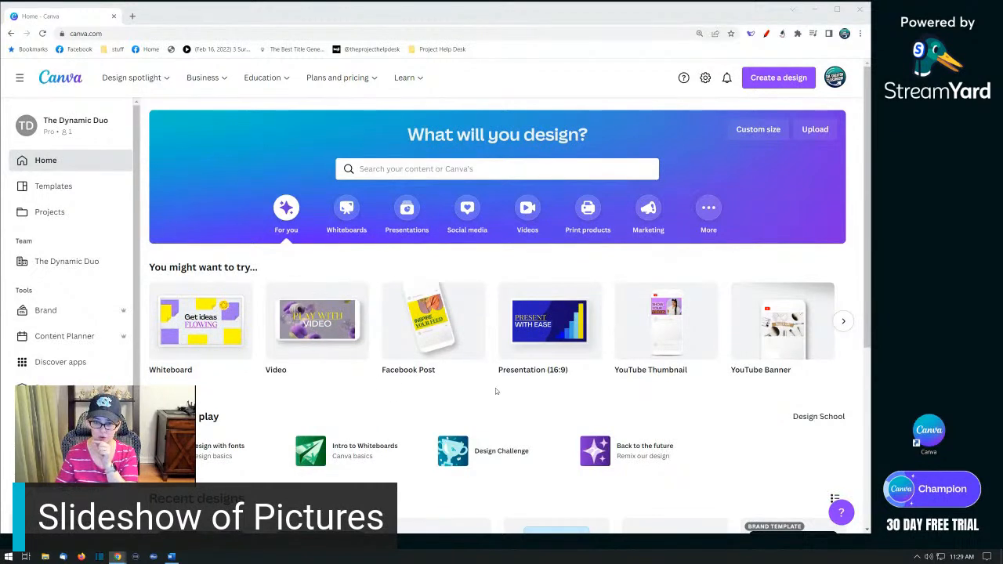
Step: Create a blank square Instagram post design from the social media formats
mouse_move(297, 390)
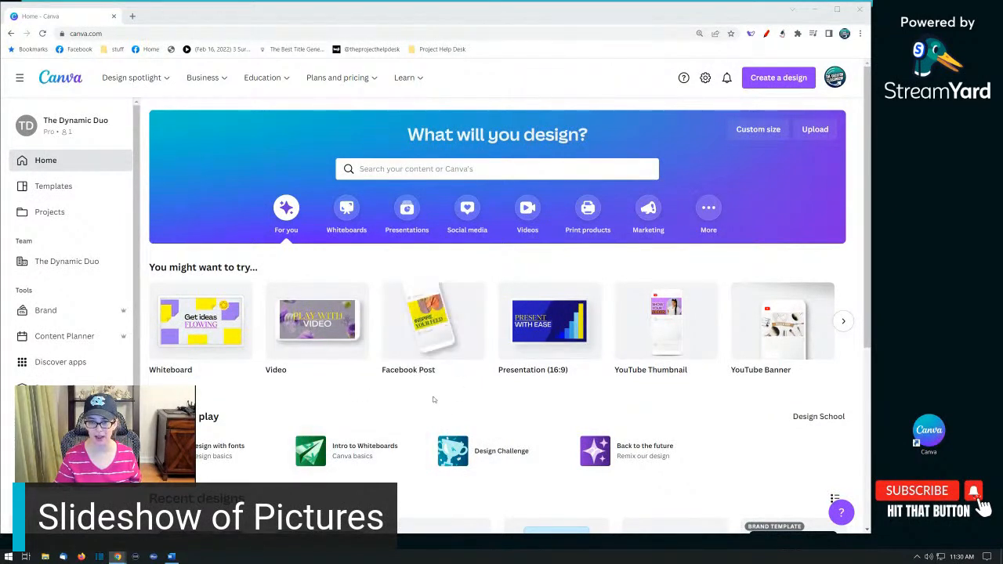
click(467, 208)
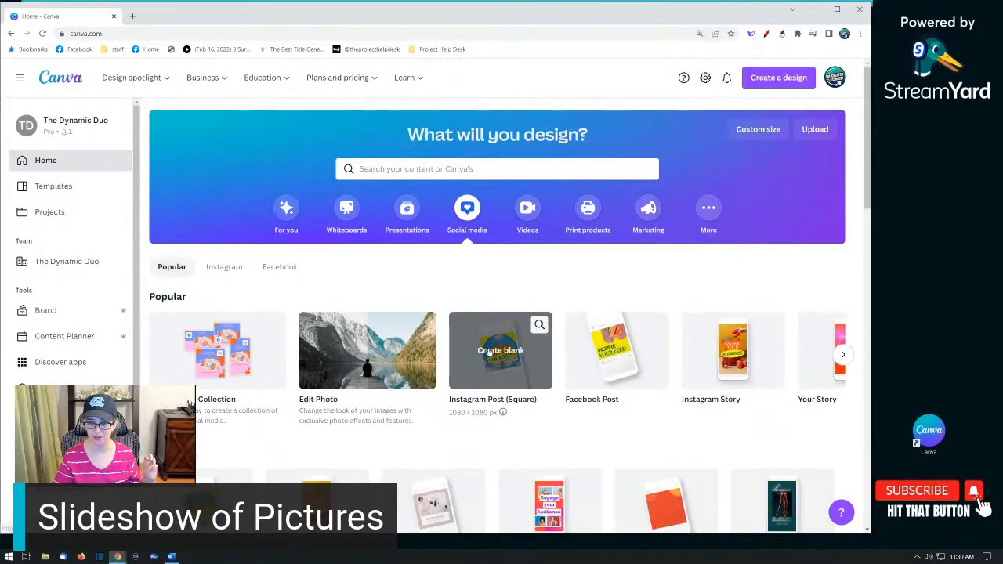
click(491, 353)
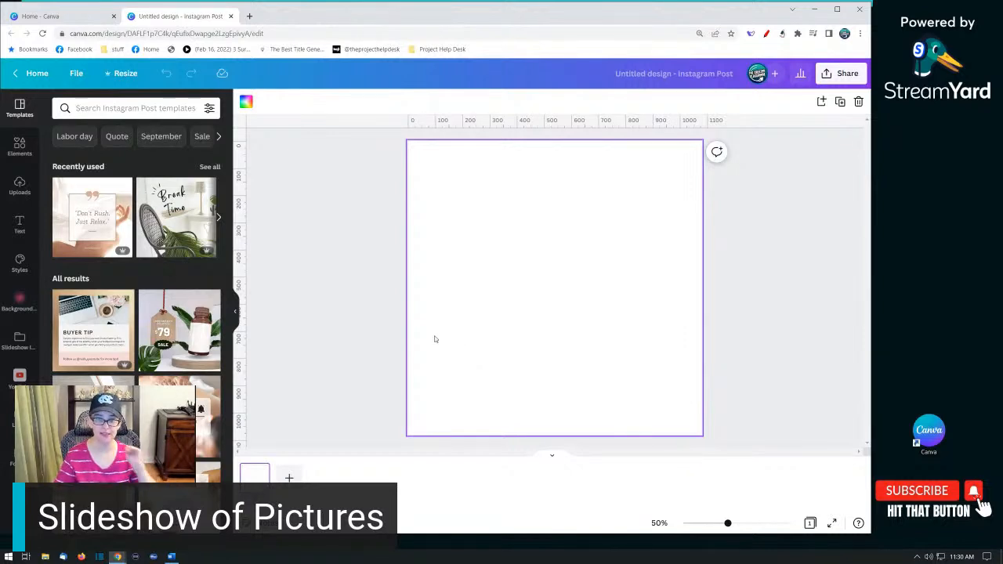
Step: Search the elements library for "Food" and limit the results to photos
click(19, 146)
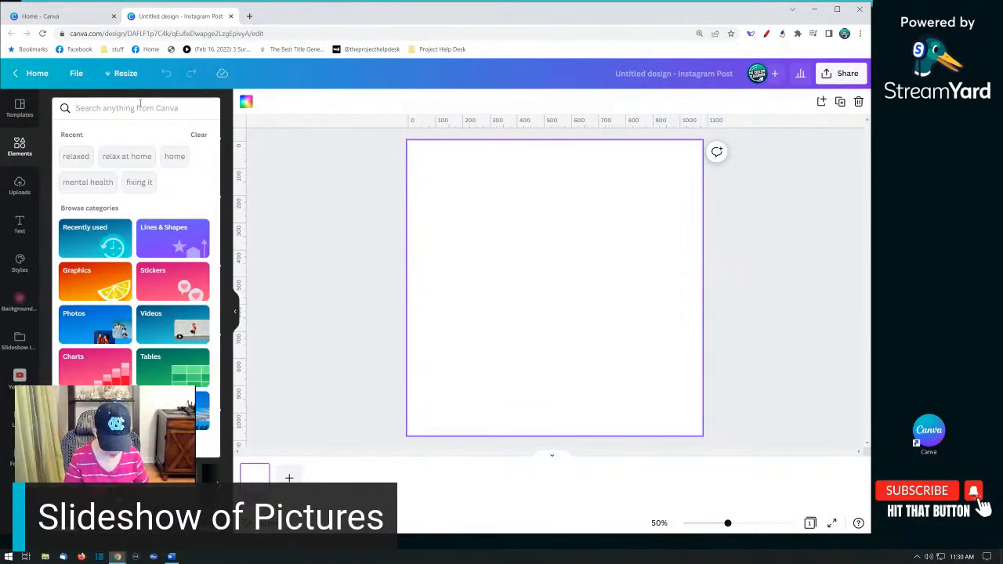
click(140, 104)
text(Food)
key(Return)
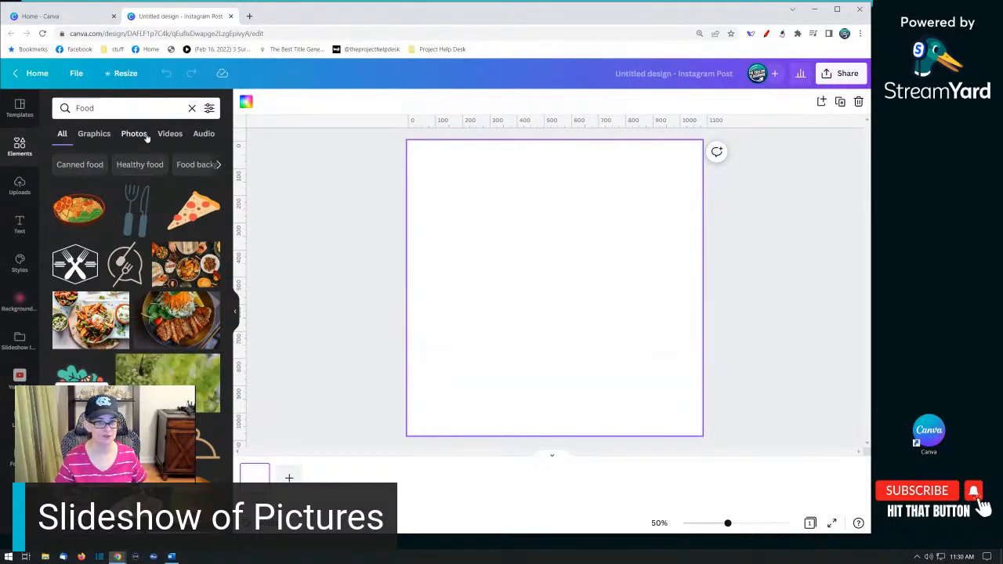
click(146, 137)
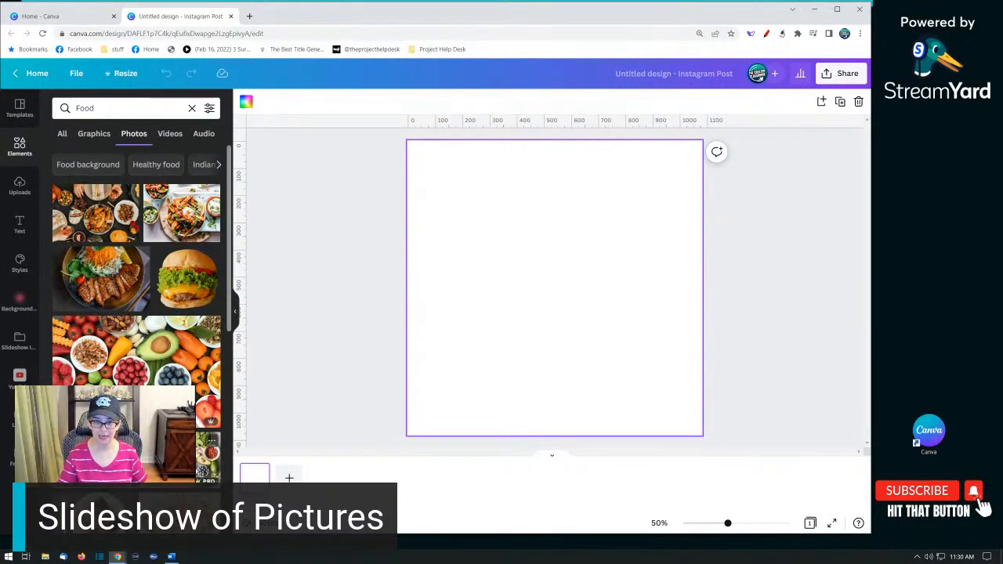
Step: Fill the first page with the photo of the roast chicken dinner table as its background
scroll(137, 313, down, 2)
scroll(137, 313, up, 2)
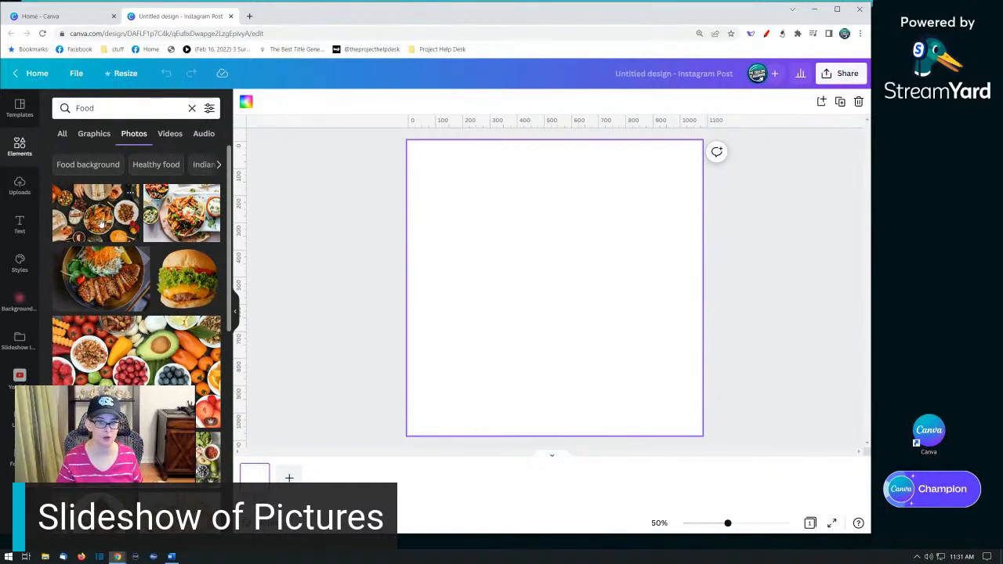
drag(102, 224, 435, 231)
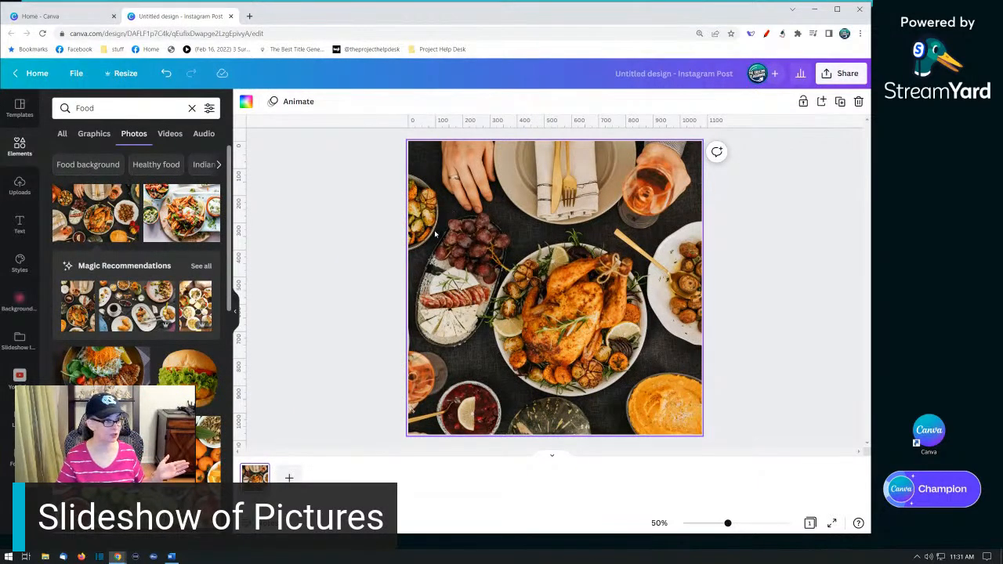
Step: Add a second page and set the loaded fries photo as its background
click(290, 478)
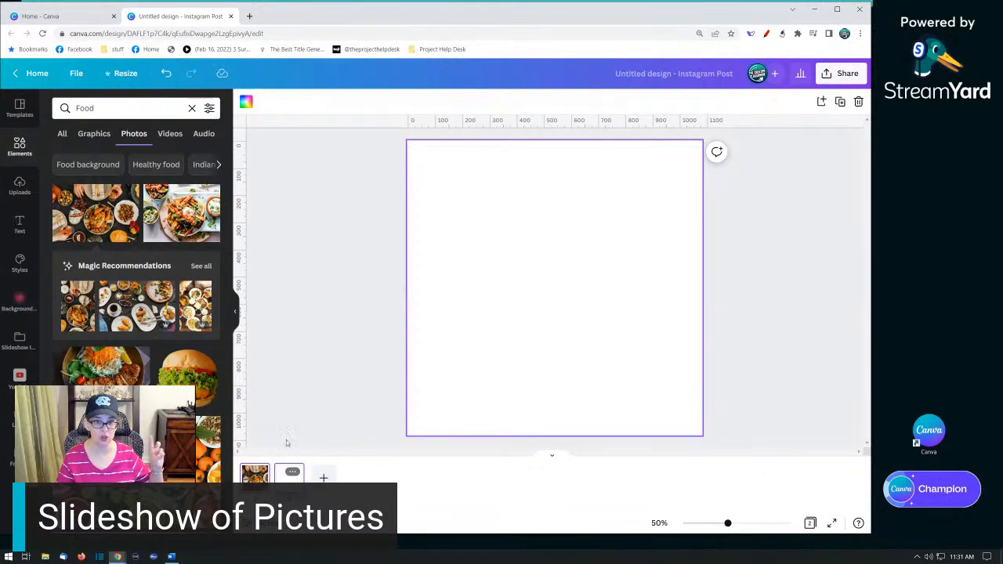
click(171, 221)
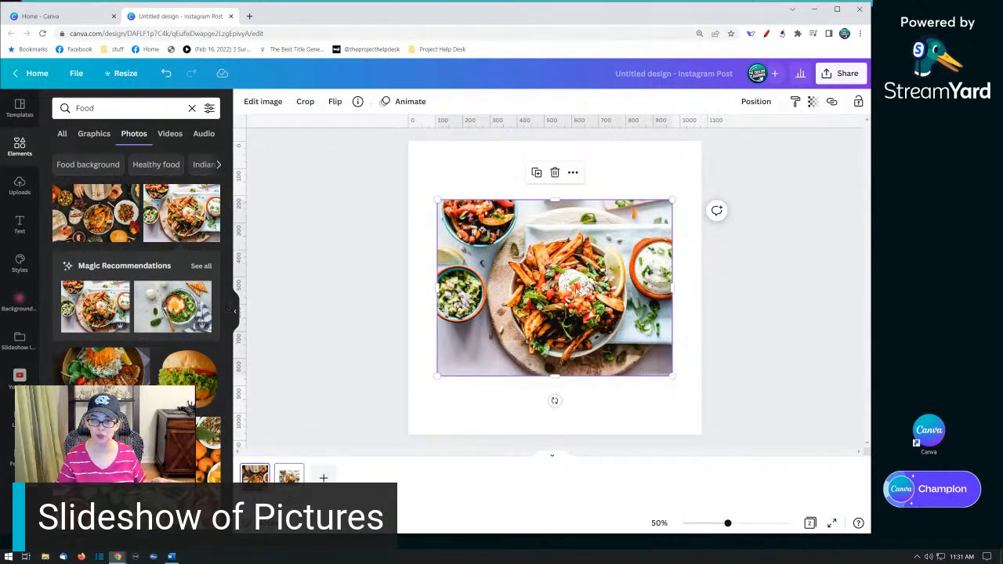
right_click(540, 283)
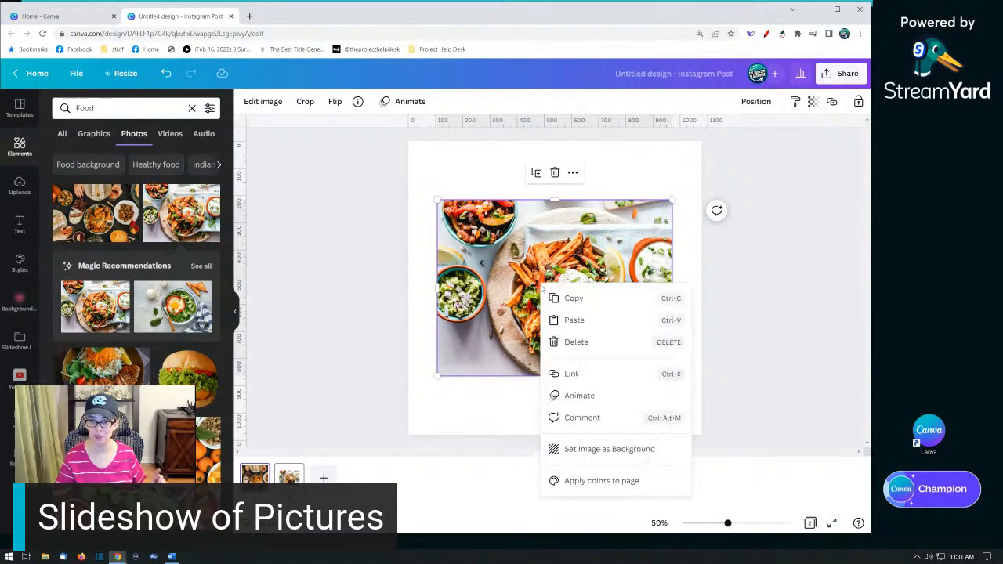
click(592, 447)
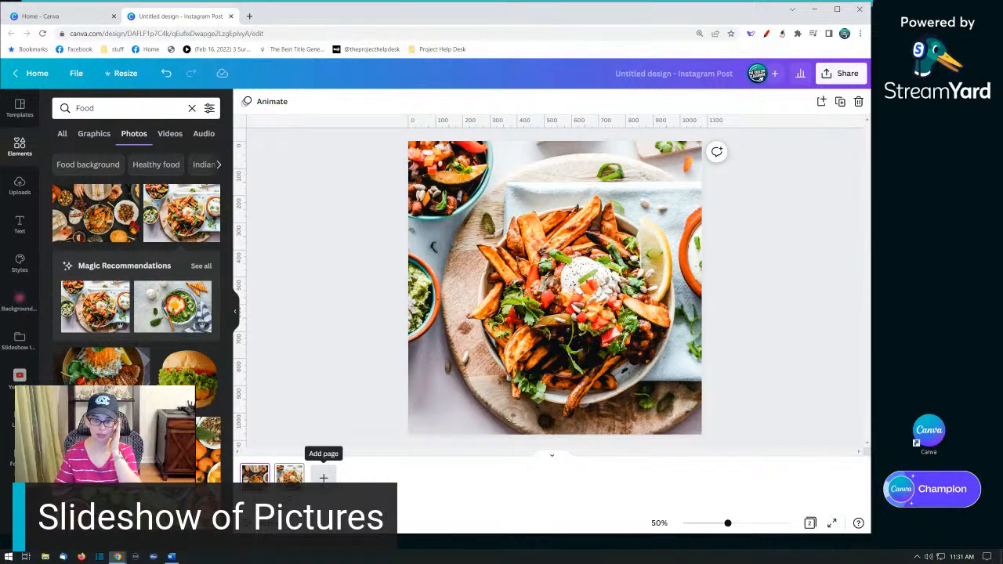
Step: Add a third page, insert the recommended egg and green salad photo, and stretch it to cover the whole page
click(323, 477)
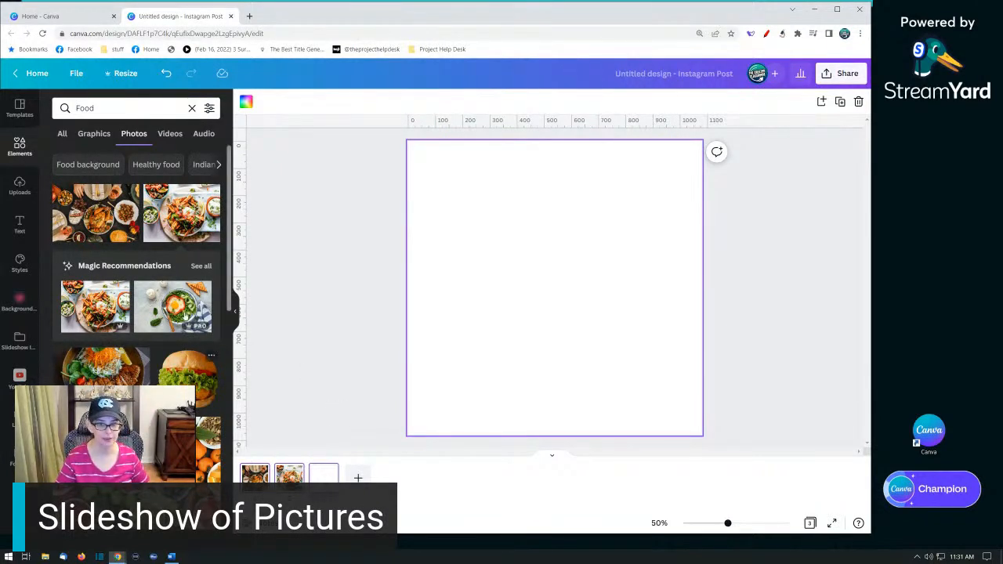
click(164, 305)
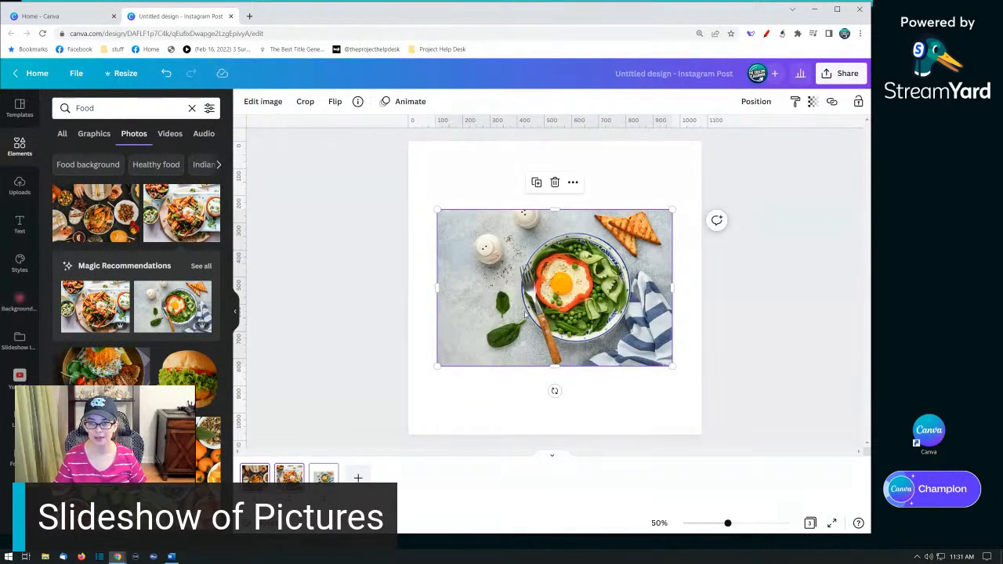
drag(526, 315, 496, 244)
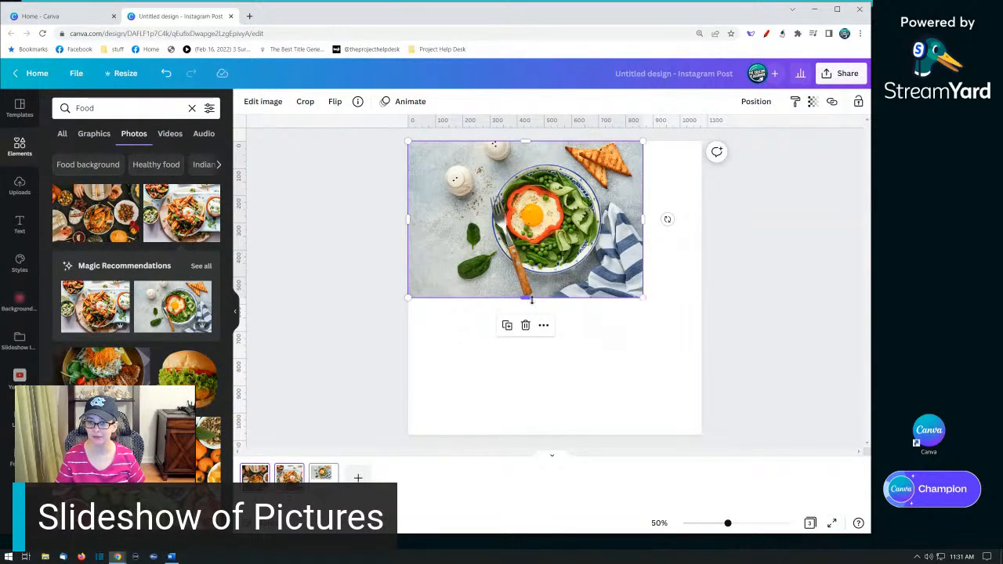
drag(525, 298, 525, 435)
drag(642, 288, 709, 288)
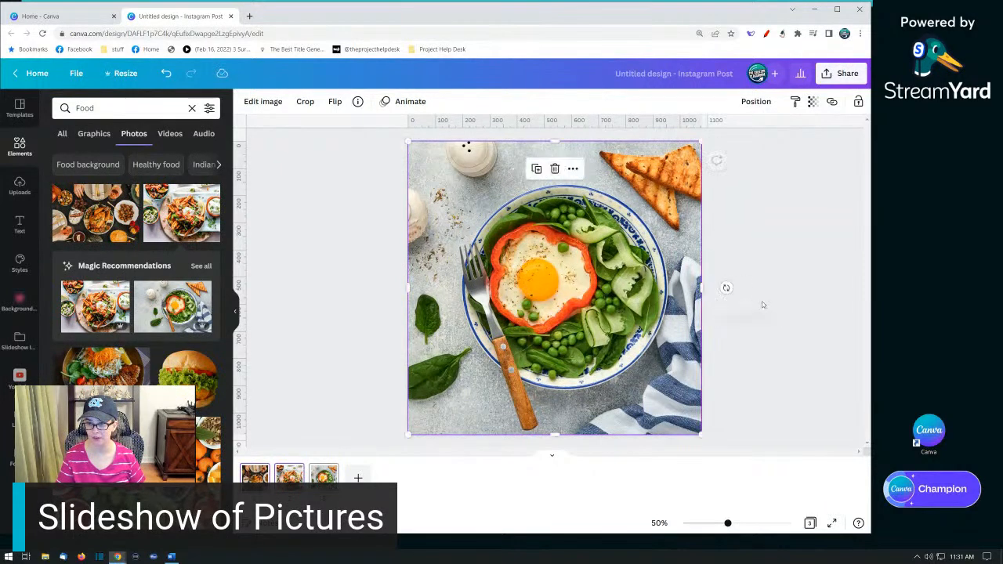
click(779, 302)
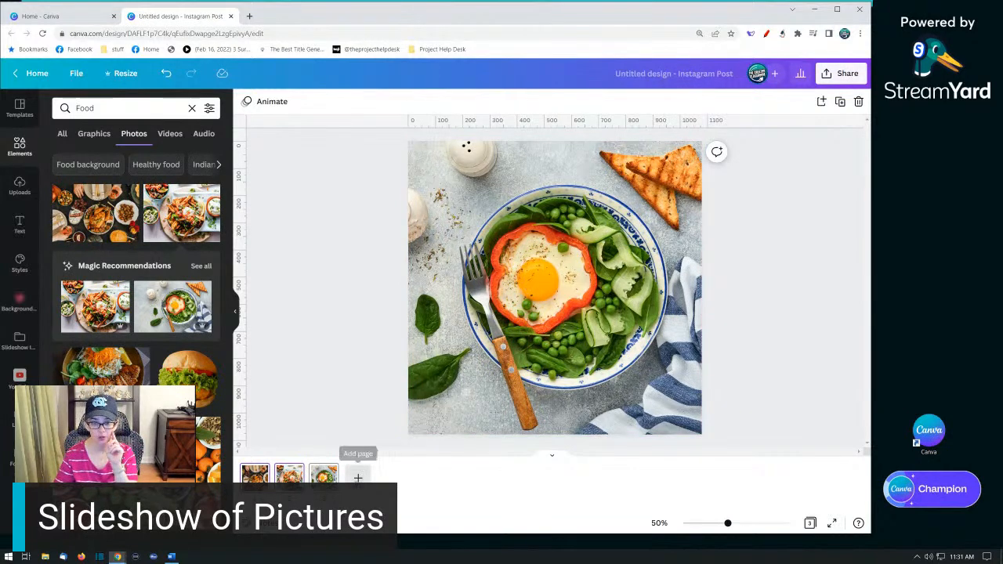
Step: Add a fourth page and set the photo of assorted fruits, vegetables and nuts as its background
click(357, 478)
scroll(136, 314, down, 3)
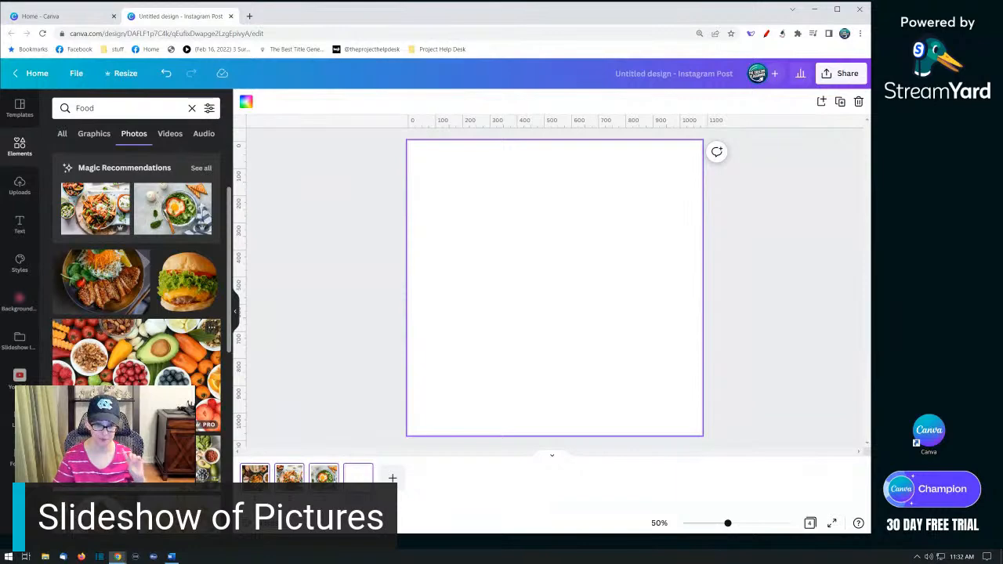
click(136, 351)
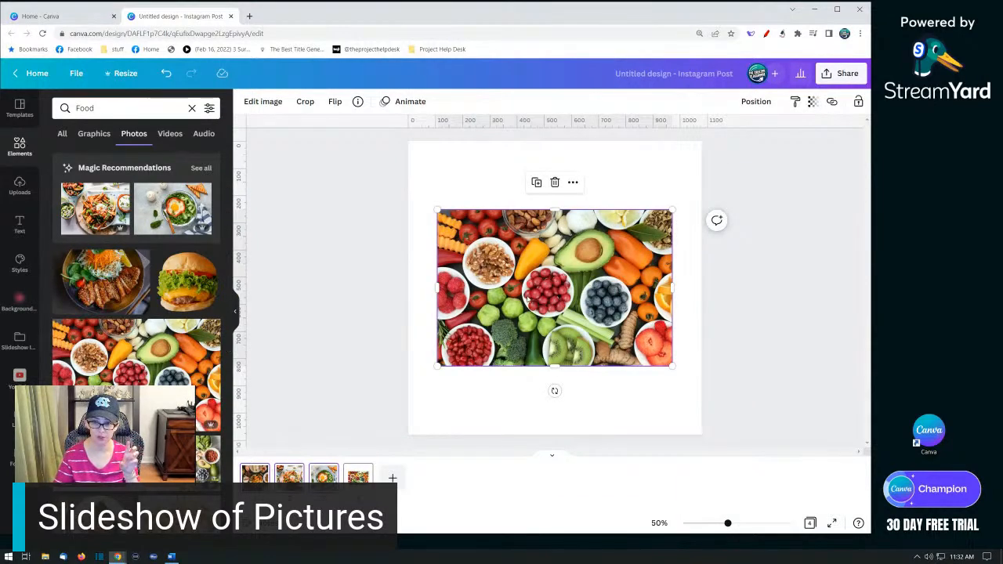
right_click(528, 298)
click(558, 462)
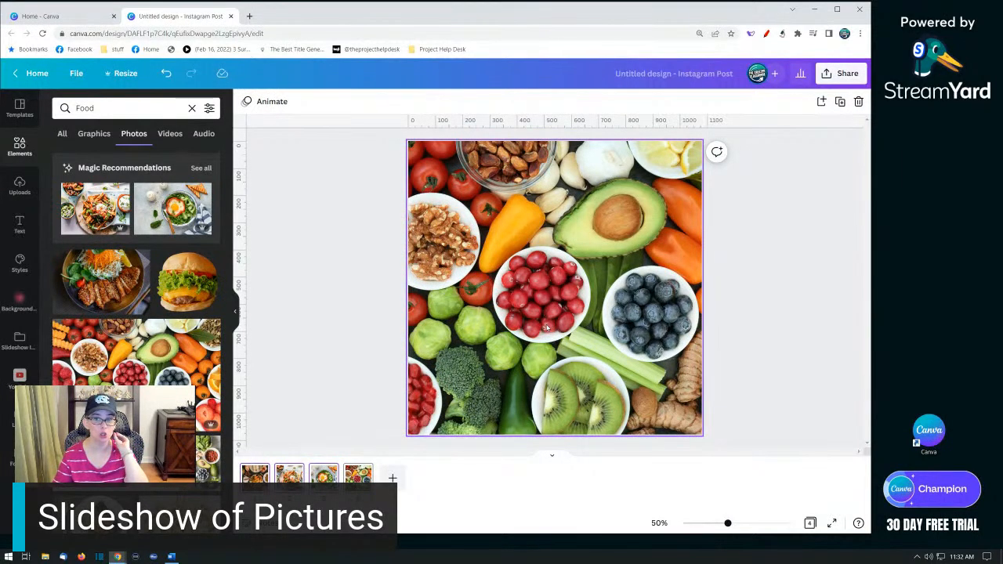
Step: Reposition the fourth page's background photo within its crop so the photo's left edge meets the page's left edge
double_click(546, 328)
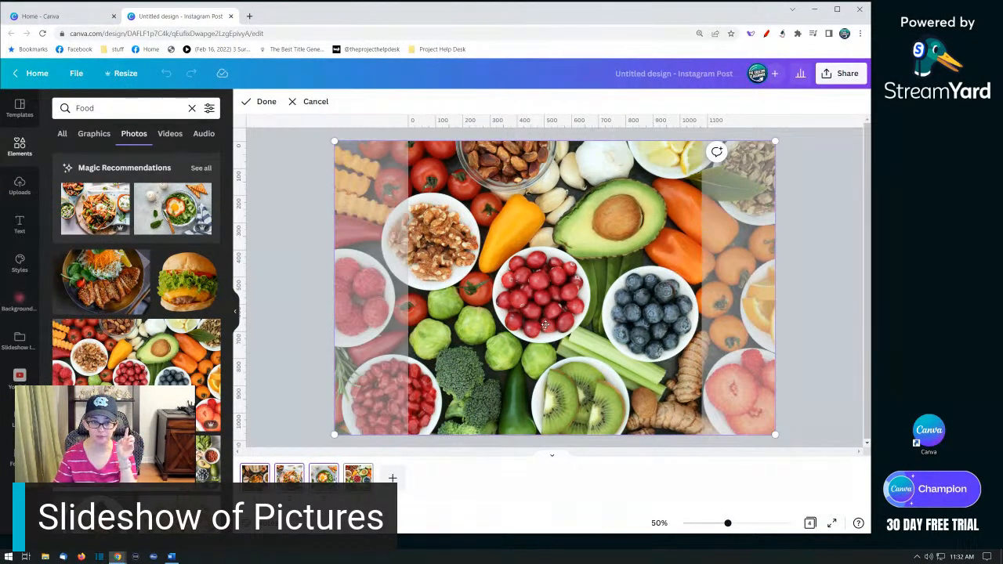
drag(484, 327, 573, 321)
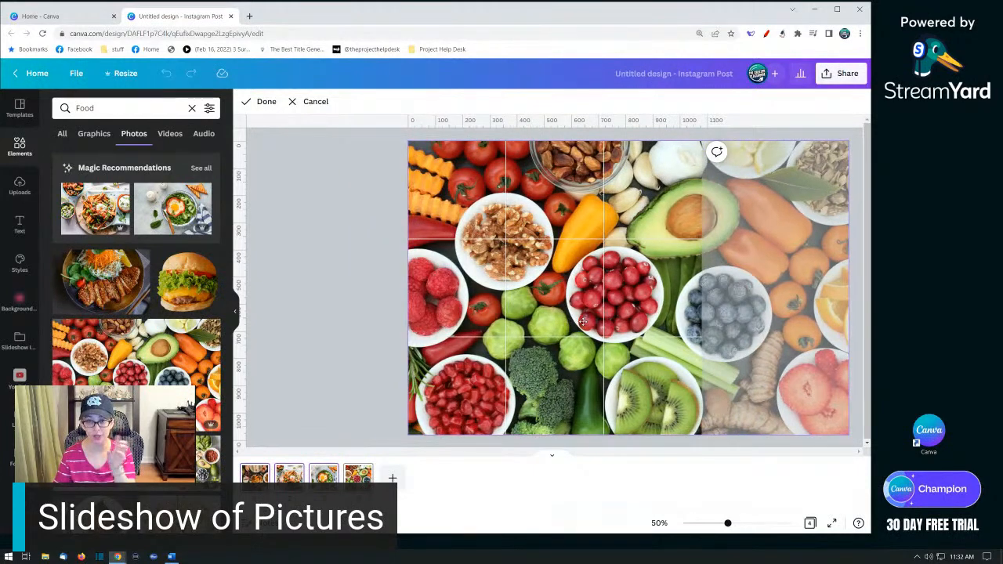
click(372, 301)
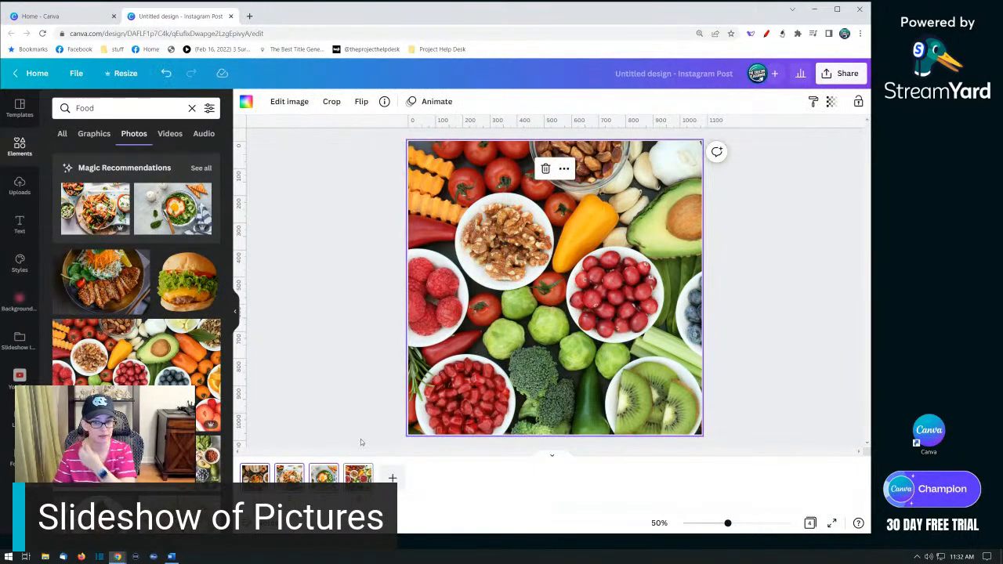
Step: Add a fifth page and fill it with the 35-second tortilla wrap video from the Food results
click(393, 479)
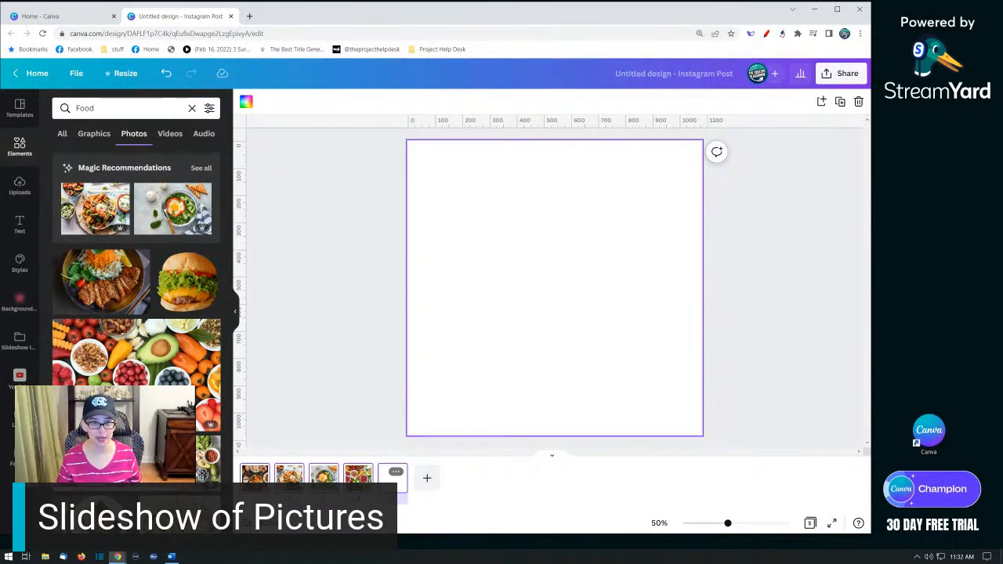
click(169, 135)
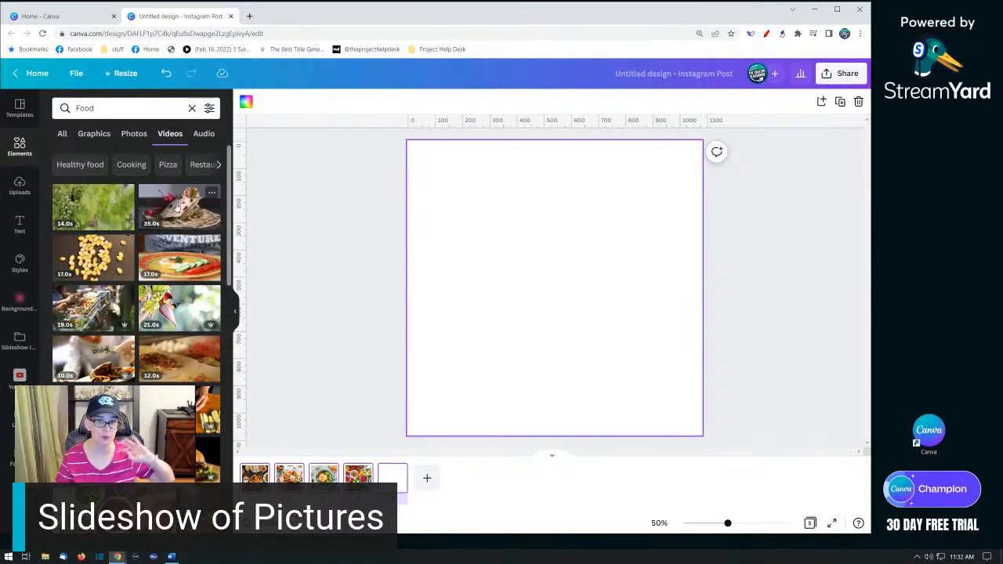
drag(177, 205, 427, 203)
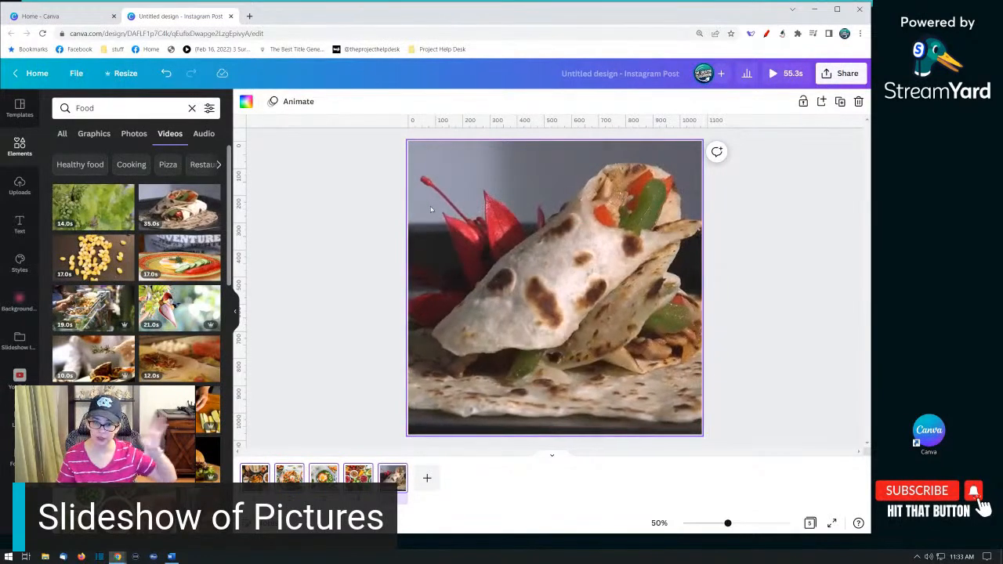
Step: Trim the end of the tortilla wrap video on the fifth page to 9.6 seconds
click(477, 347)
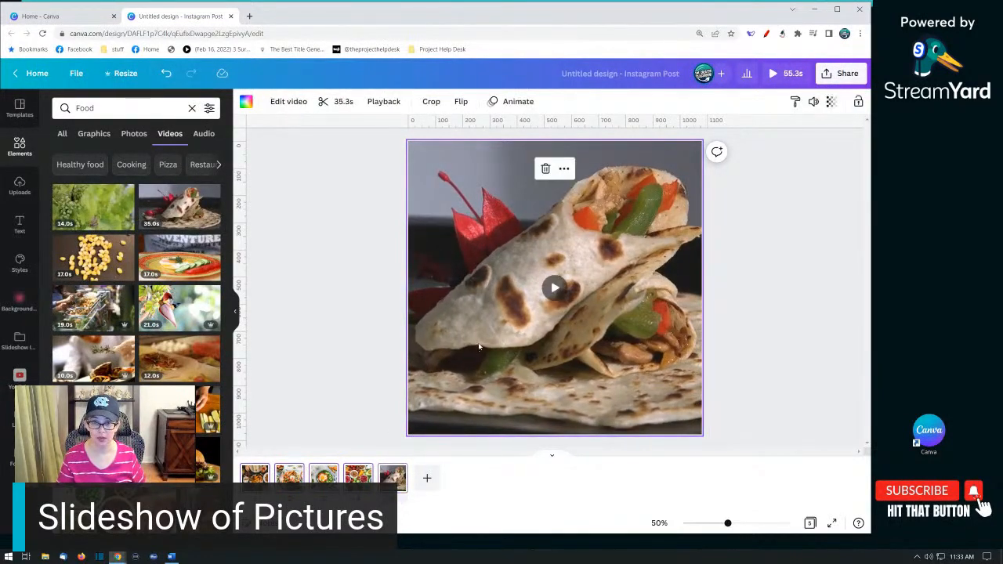
click(341, 103)
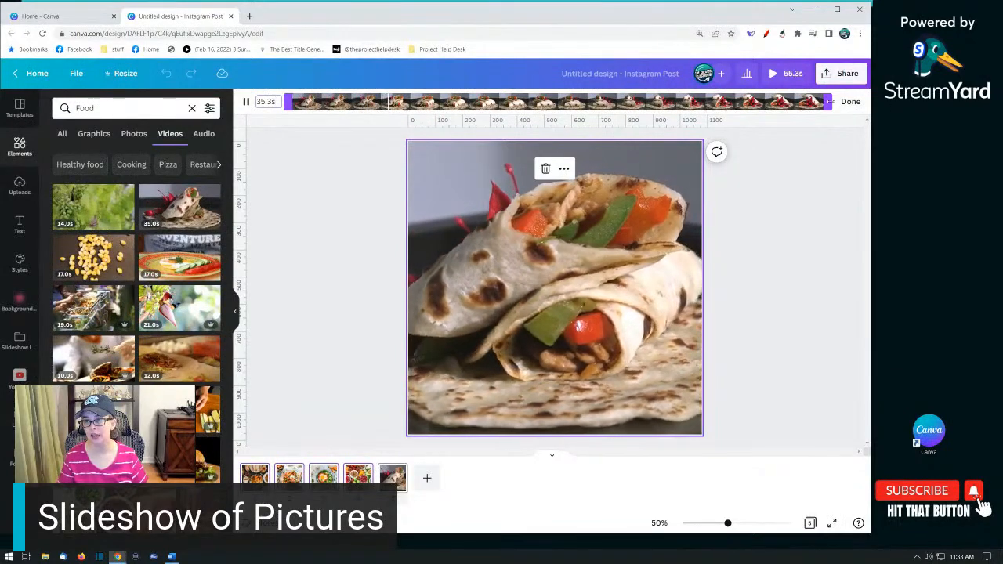
drag(829, 102, 441, 92)
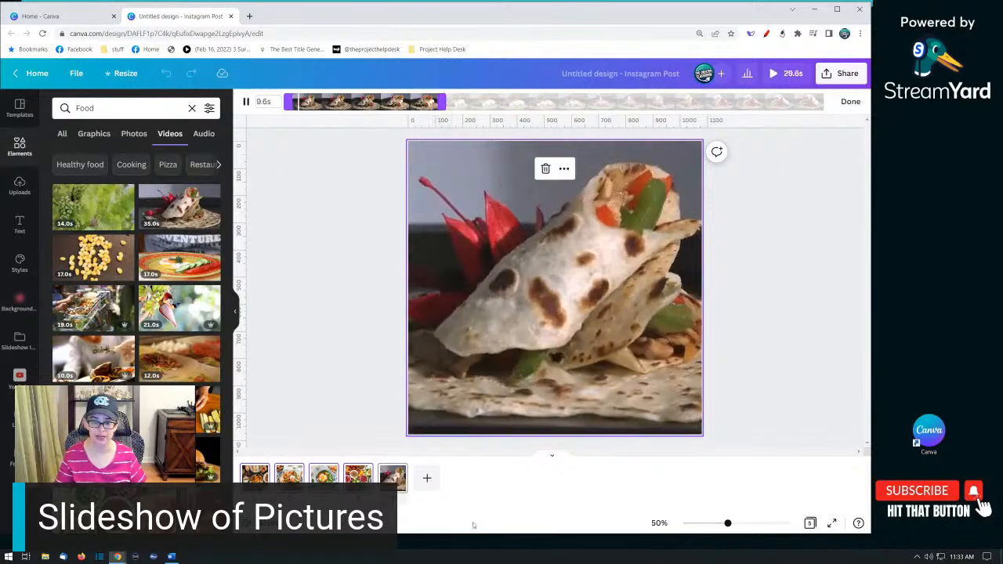
Step: Add a sixth page and fill it with the creamy penne pasta photo from the Food photo results
click(426, 479)
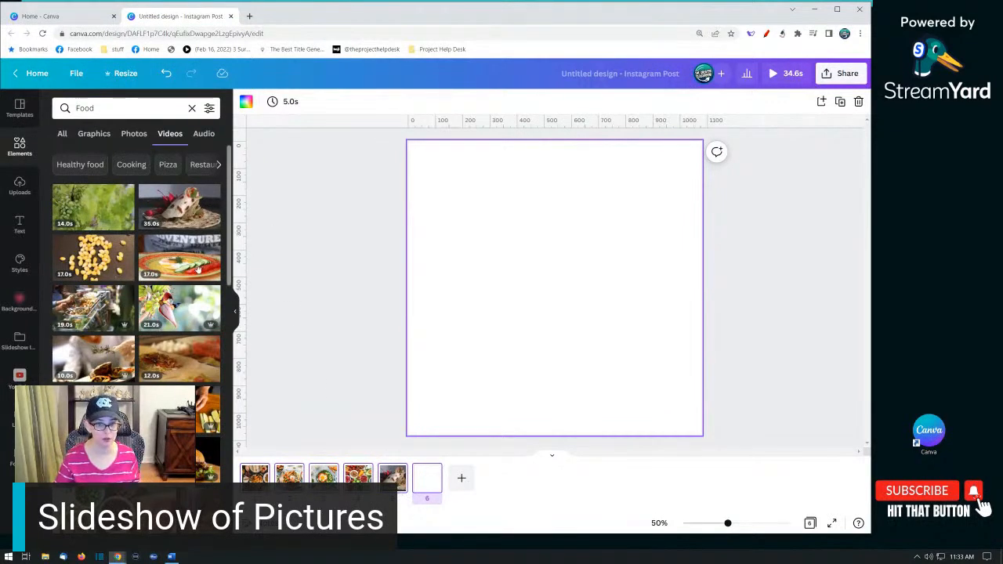
click(129, 137)
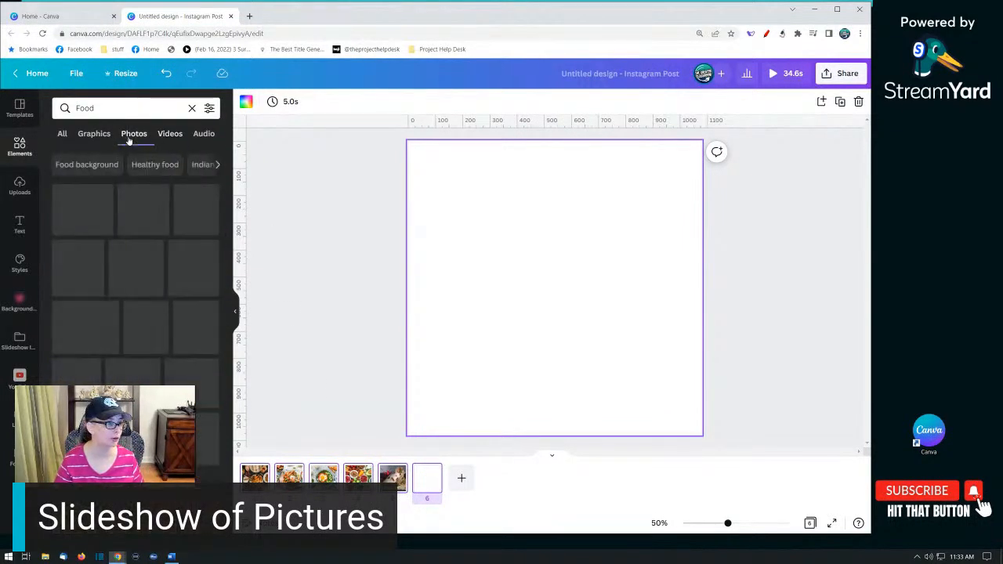
scroll(178, 329, down, 5)
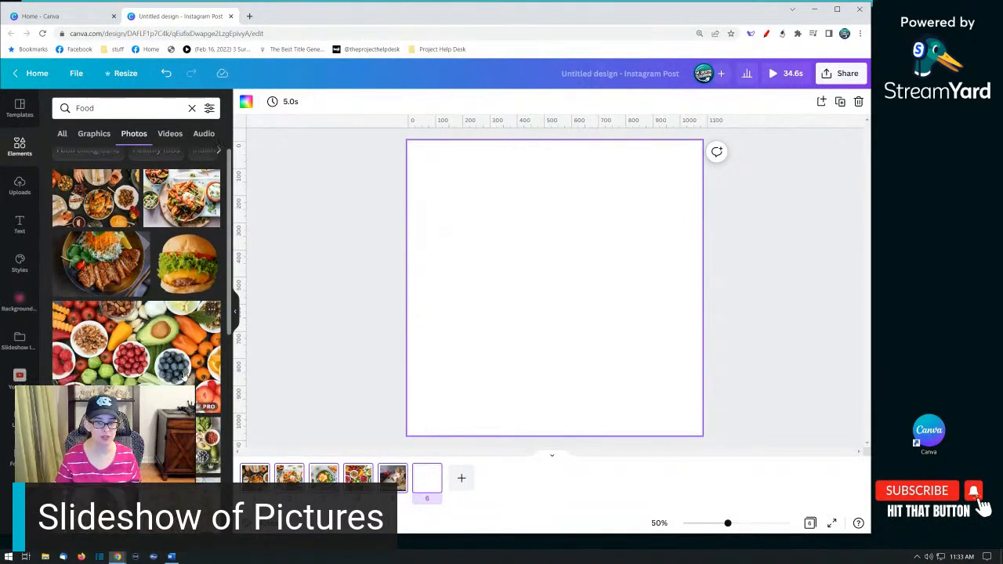
scroll(177, 330, down, 2)
scroll(149, 345, up, 2)
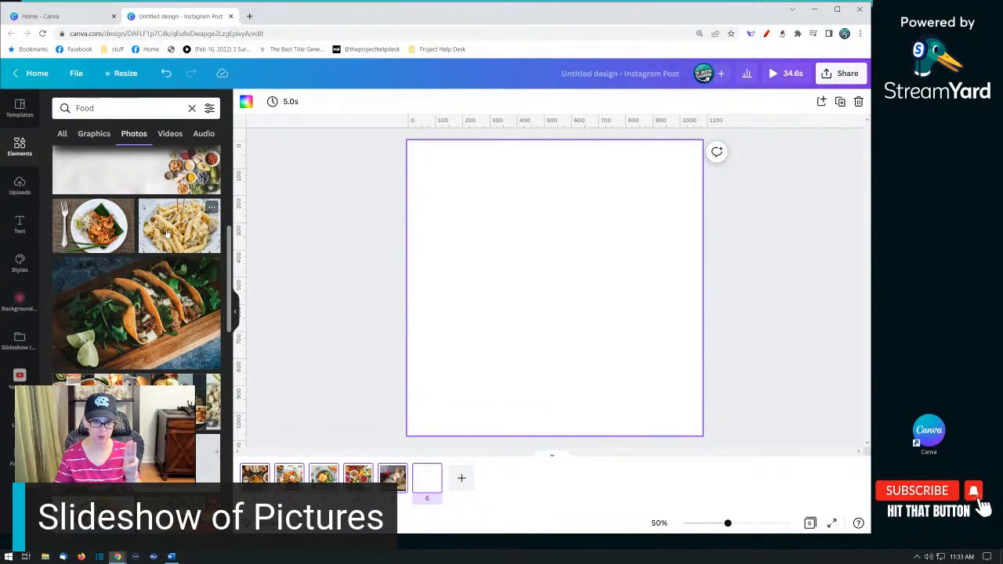
drag(166, 233, 417, 233)
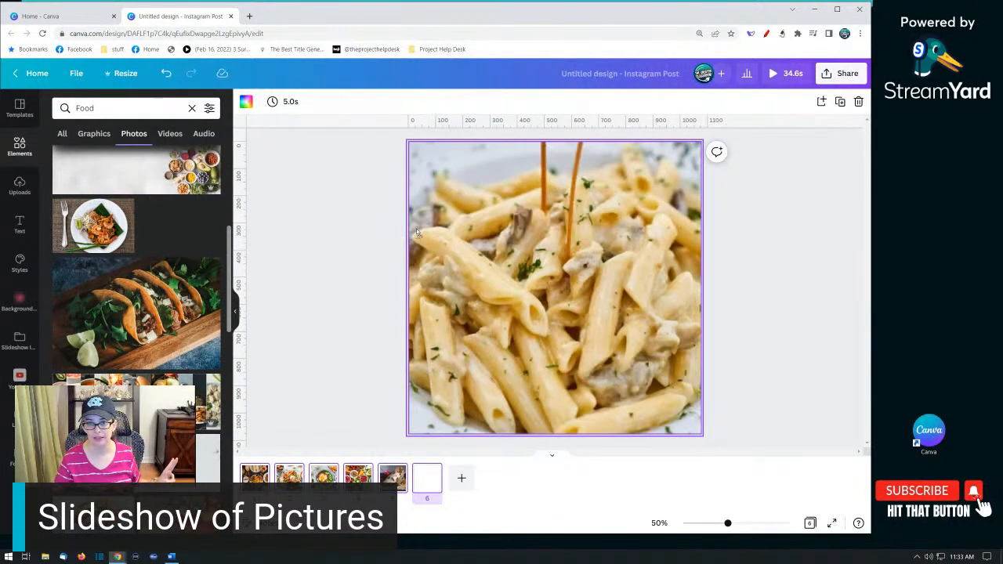
Step: Add a seventh page and fill it with the tacos on a wooden board photo from the Food photo results as its background
click(462, 481)
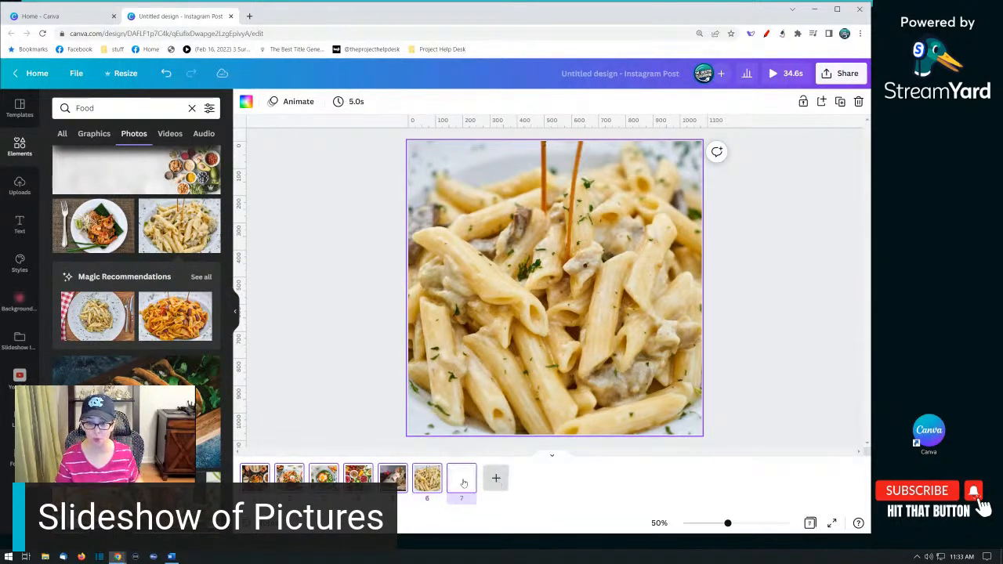
scroll(177, 316, down, 1)
scroll(177, 316, down, 3)
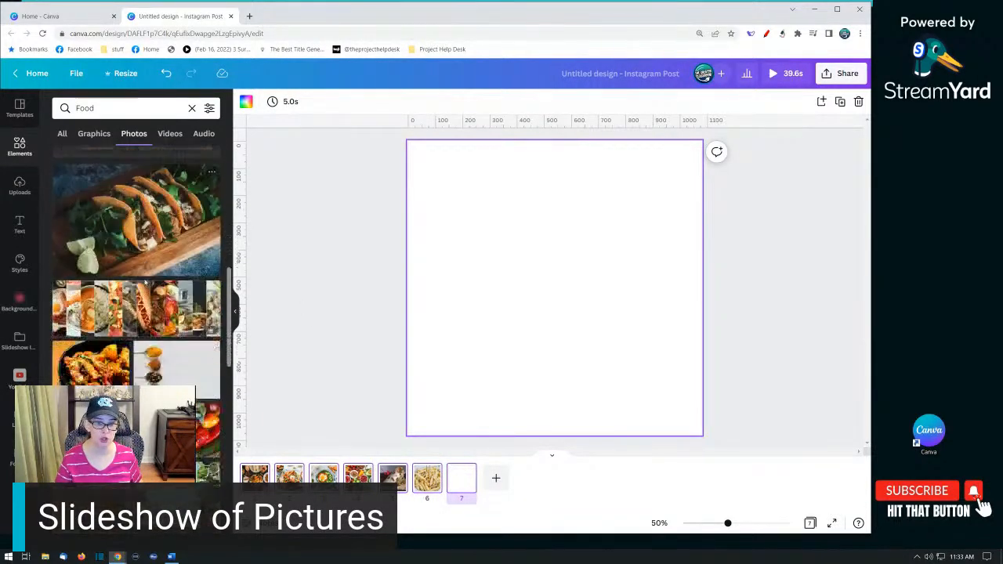
click(136, 228)
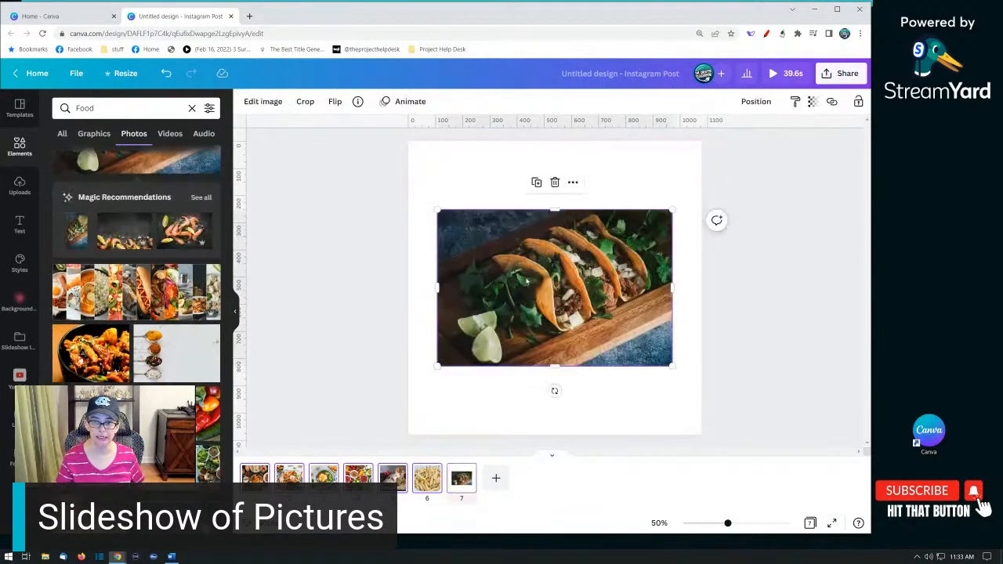
right_click(527, 280)
click(585, 444)
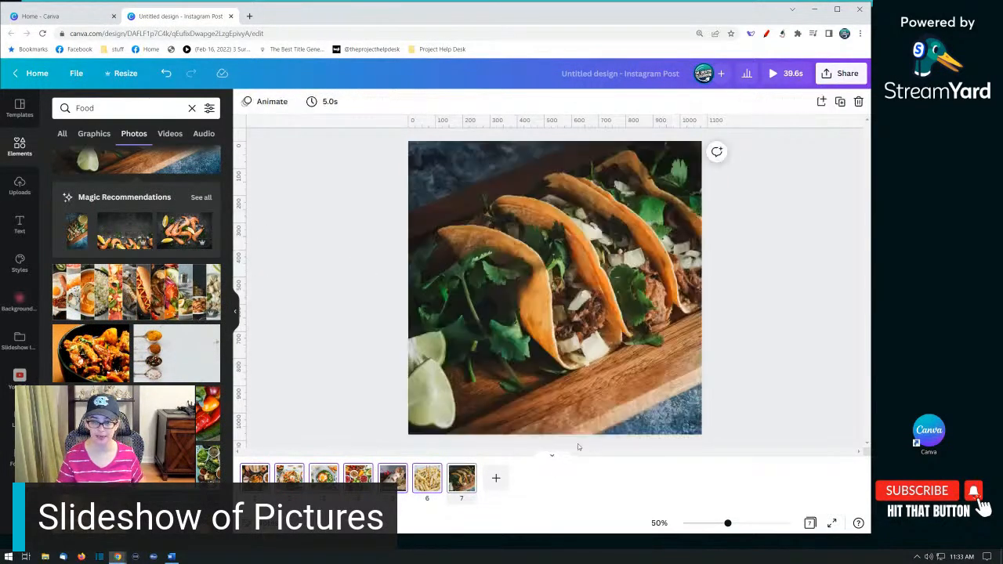
Step: Add an eighth page, insert the salad in a blue bowl photo, and enlarge it to cover the whole page
click(496, 478)
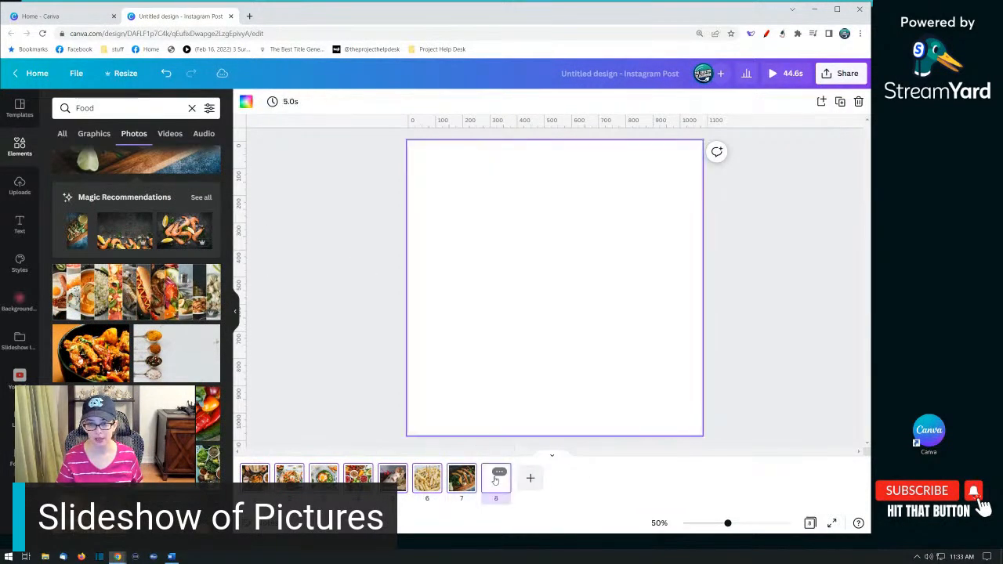
scroll(125, 297, down, 5)
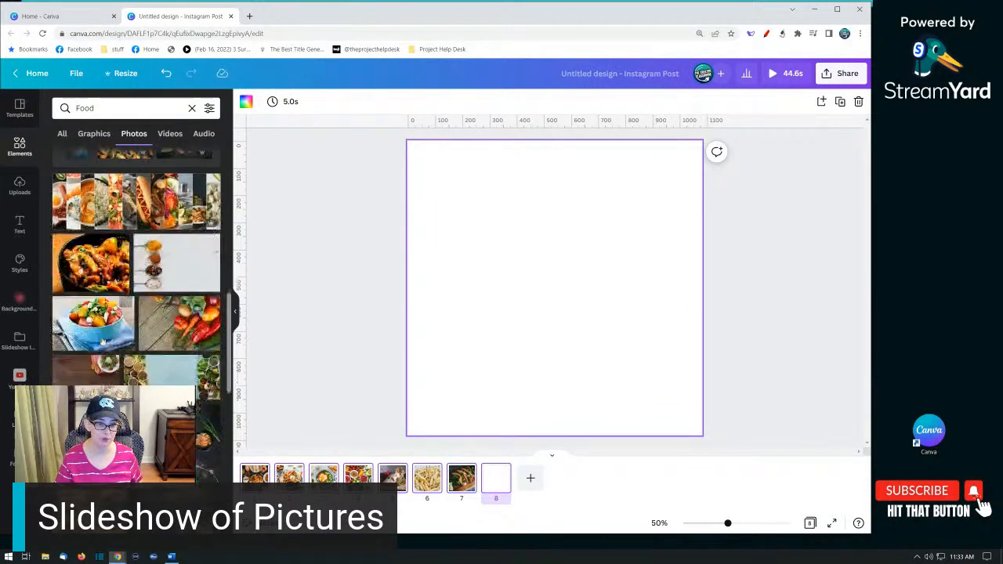
click(90, 232)
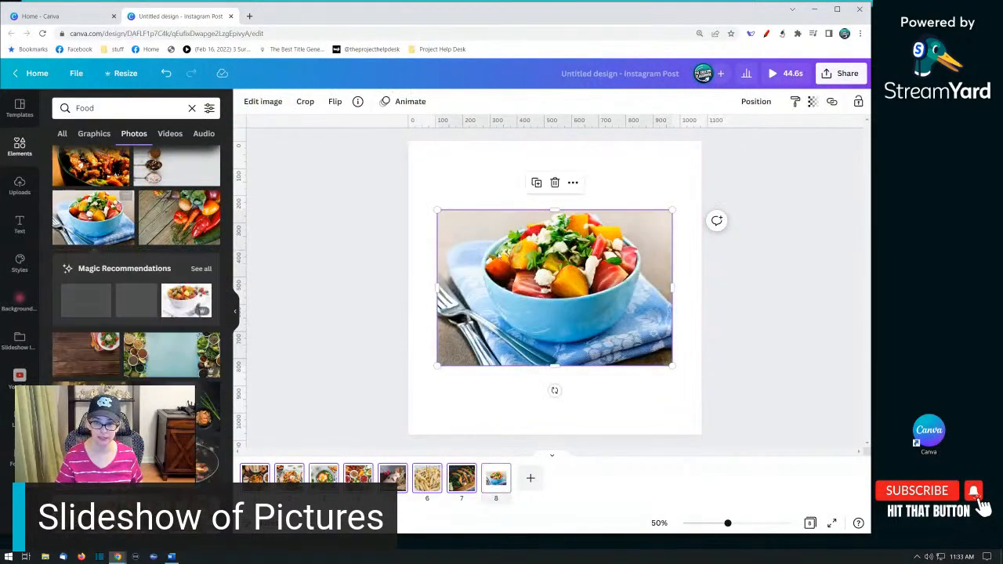
drag(517, 279, 487, 210)
drag(551, 300, 572, 435)
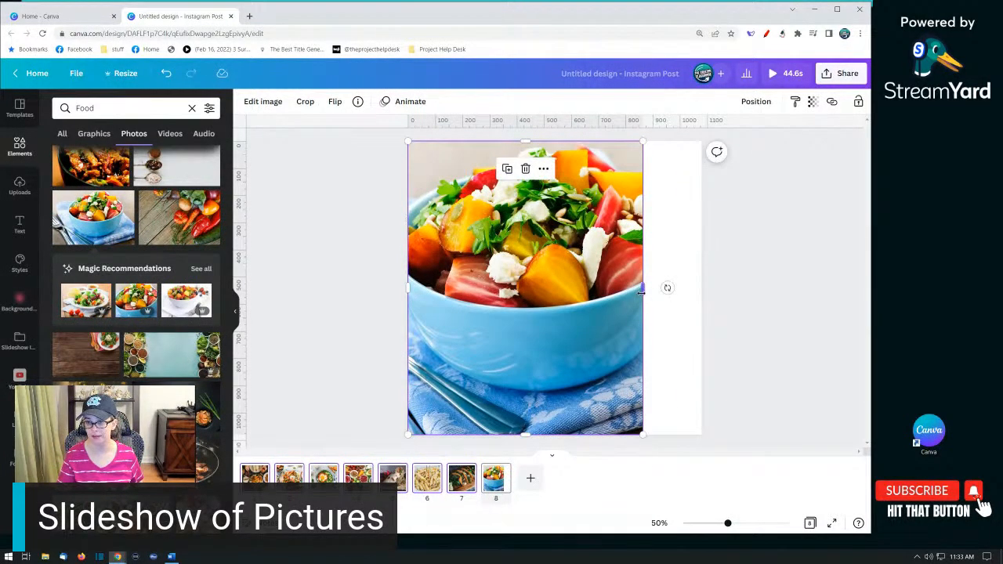
drag(642, 287, 701, 290)
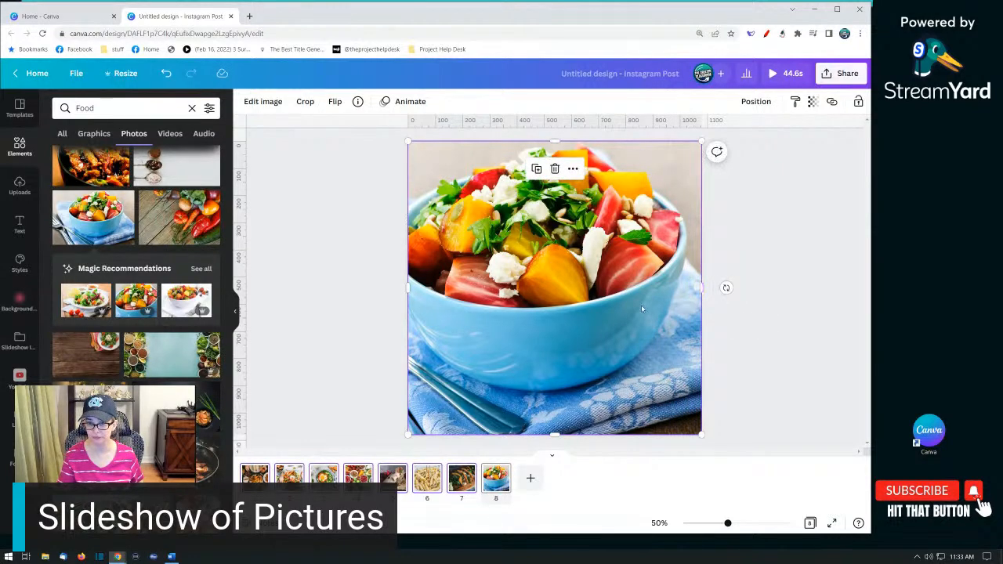
Step: Reposition the eighth page's salad photo within its crop so the blue bowl sits further right
double_click(641, 308)
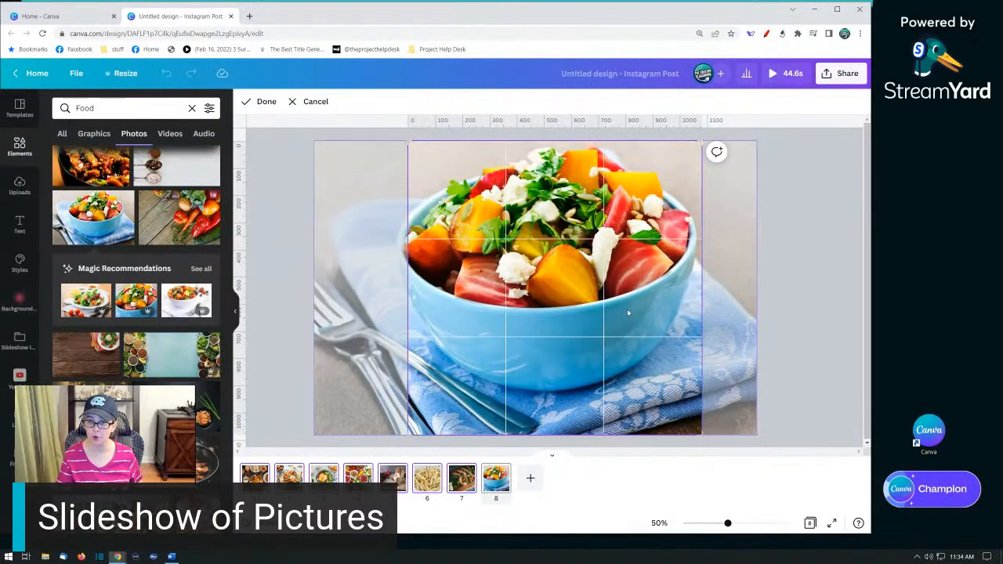
mouse_move(627, 313)
mouse_down()
mouse_move(652, 313)
mouse_move(630, 311)
mouse_move(639, 311)
mouse_up()
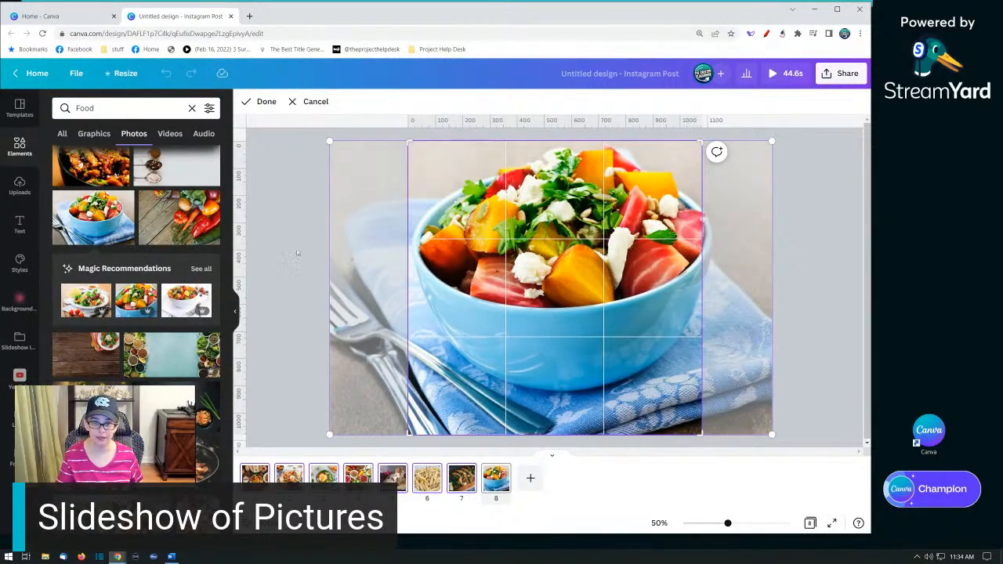
click(297, 252)
click(437, 416)
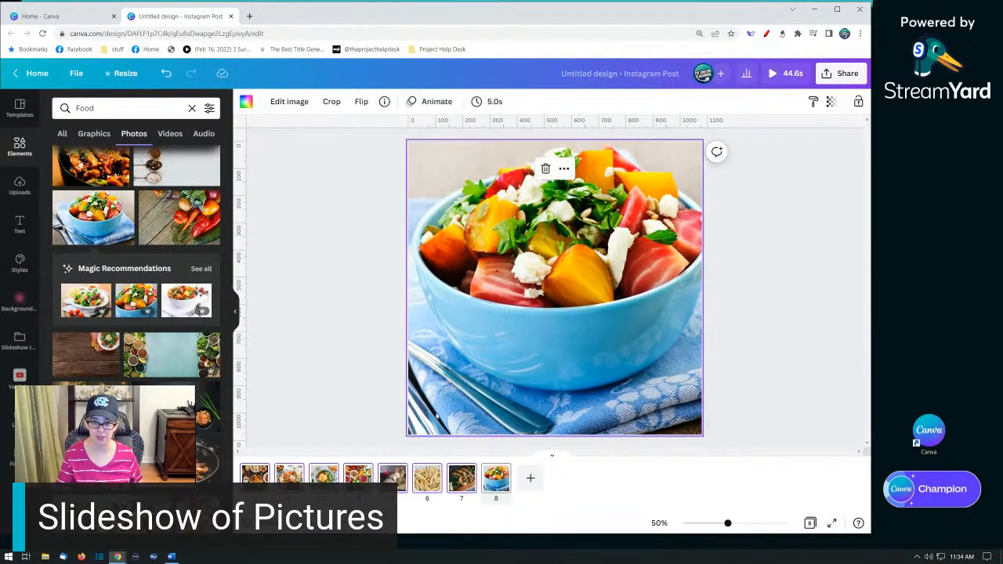
Step: Add a ninth page and fill it with the avocado, egg and grapefruit platter photo from the Food photo results
click(394, 487)
click(426, 490)
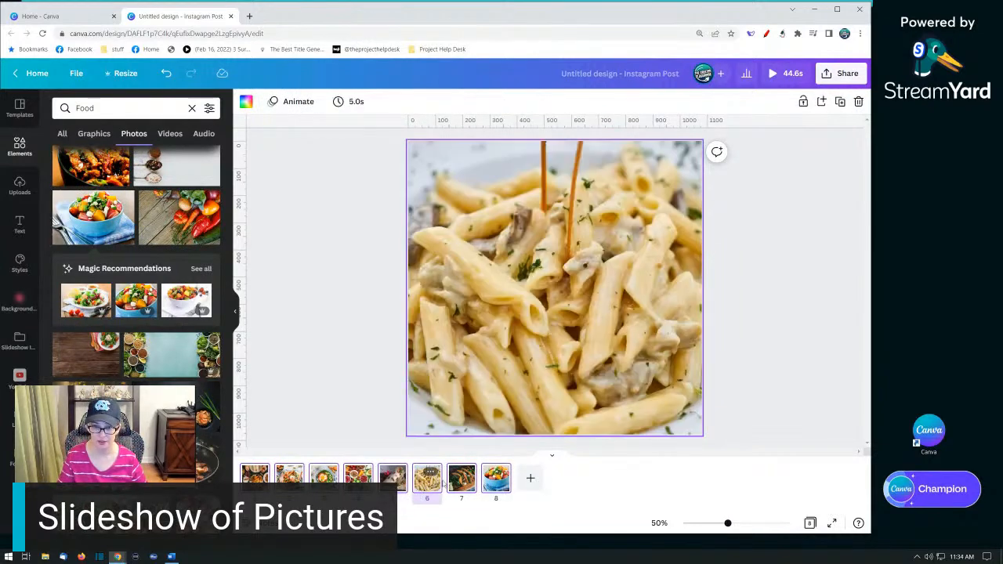
click(461, 491)
click(495, 491)
click(530, 478)
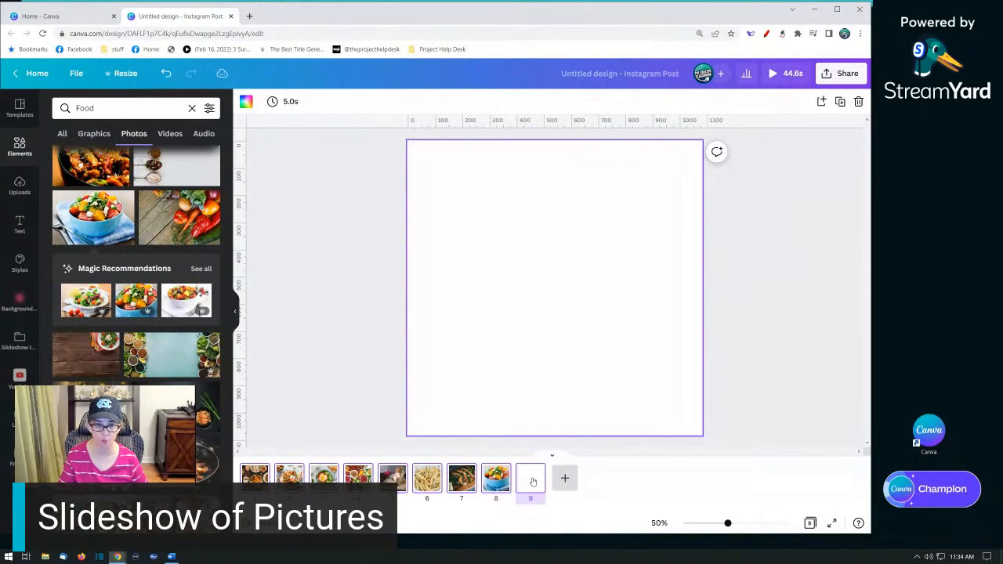
scroll(164, 368, down, 3)
scroll(156, 345, down, 5)
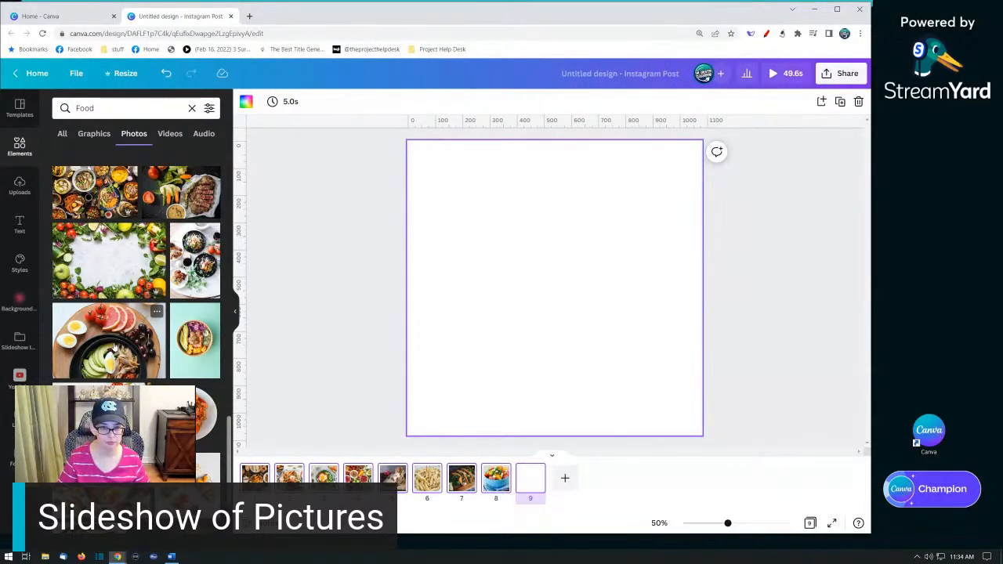
drag(105, 354, 425, 291)
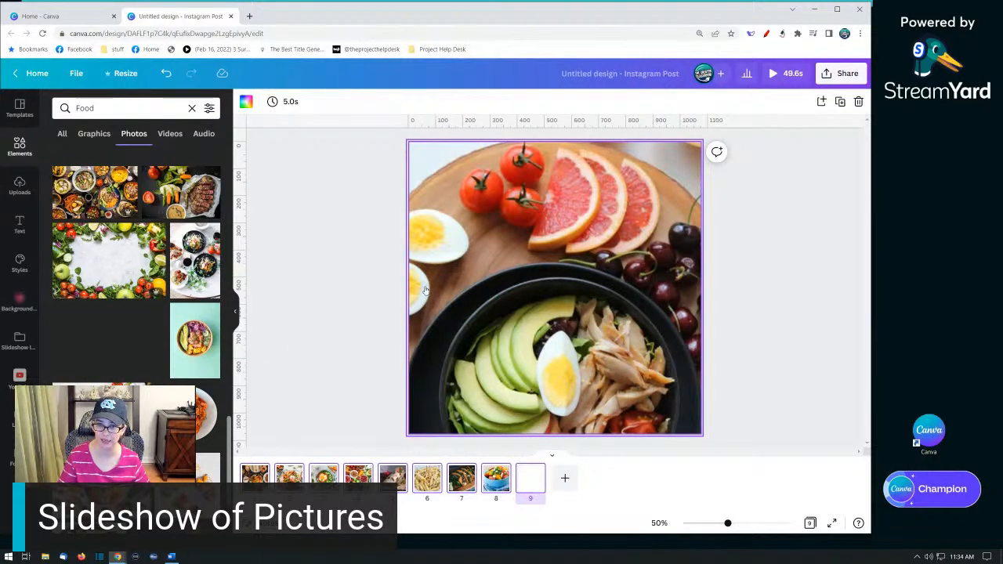
Step: Add a tenth page and fill it with the 17-second fried egg plate video from the Food video results
click(564, 478)
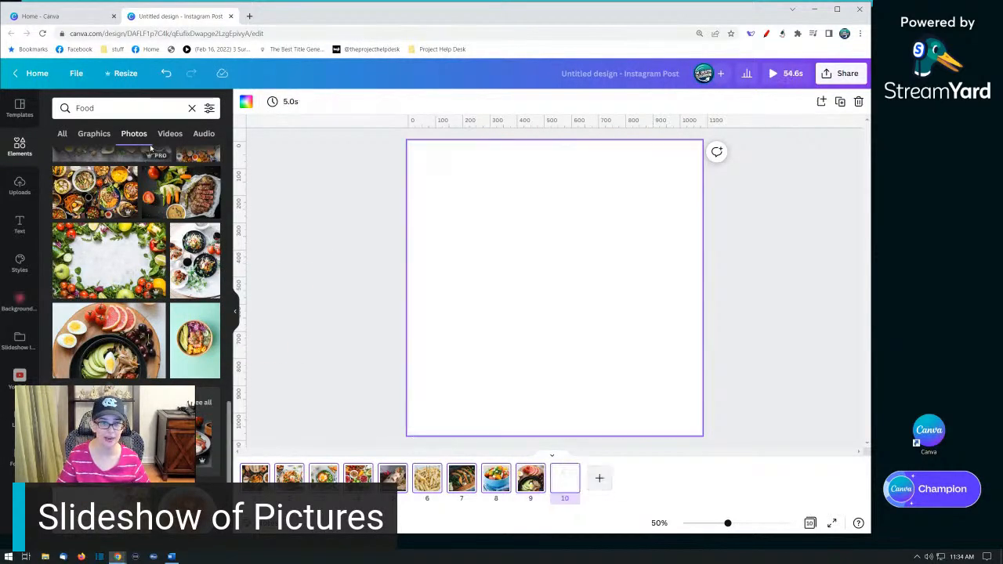
click(170, 133)
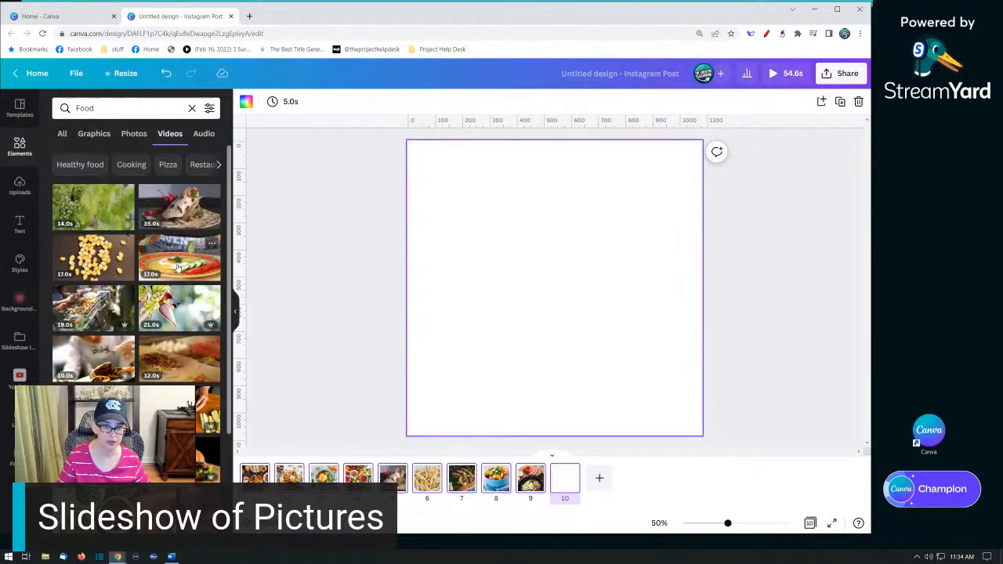
drag(177, 267, 444, 244)
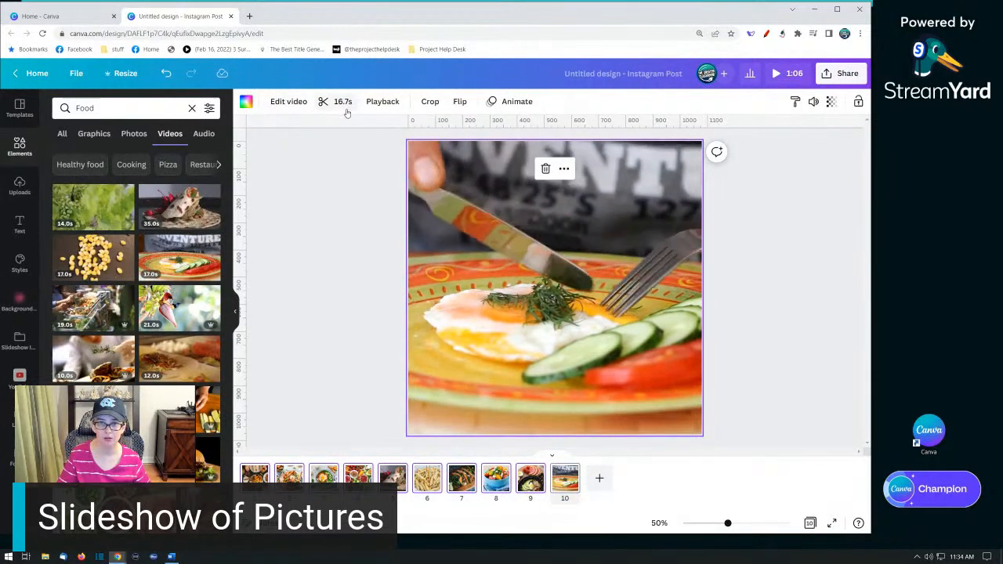
Step: Trim the end of the fried egg video on the tenth page to 6.6 seconds
click(343, 103)
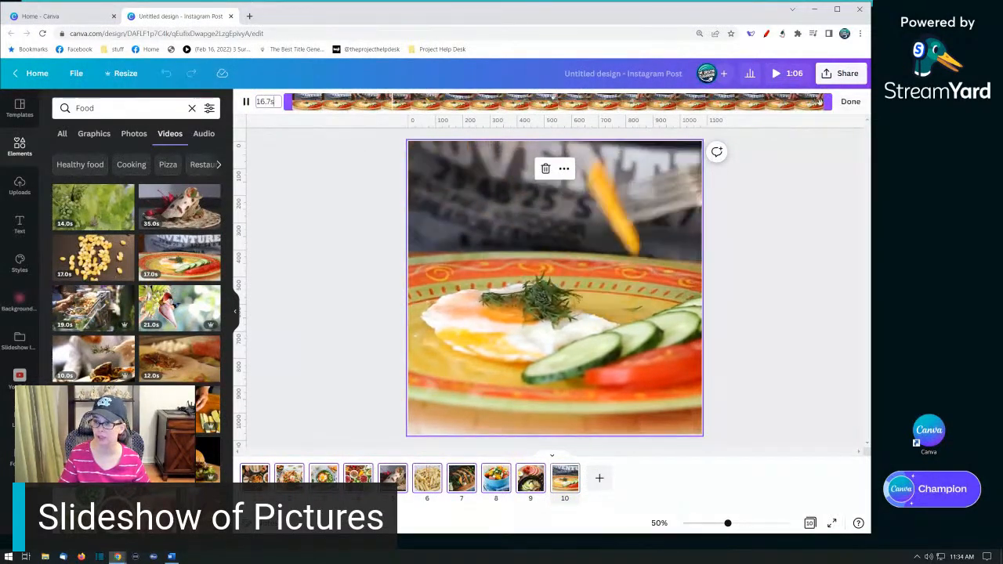
drag(819, 101, 508, 107)
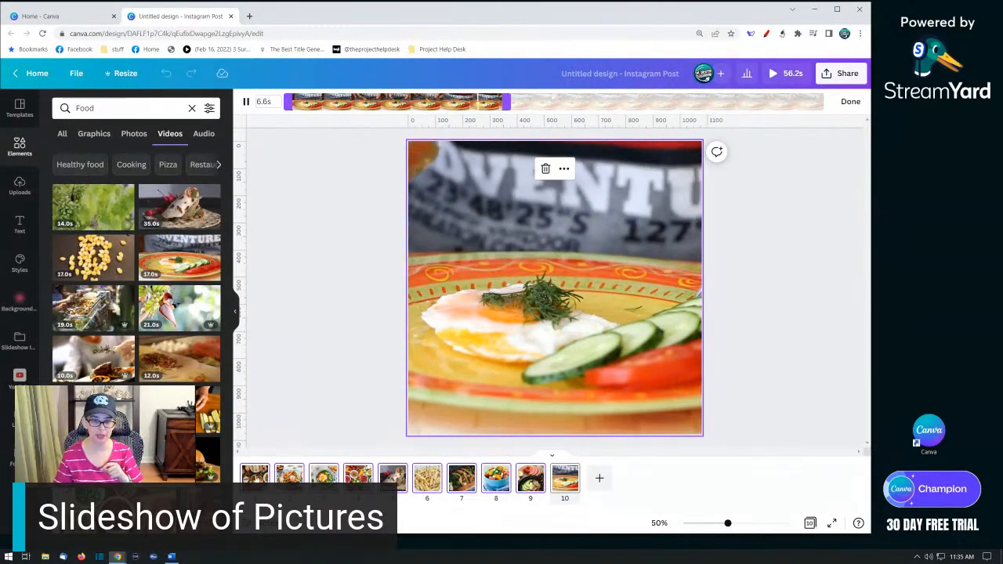
key(Delete)
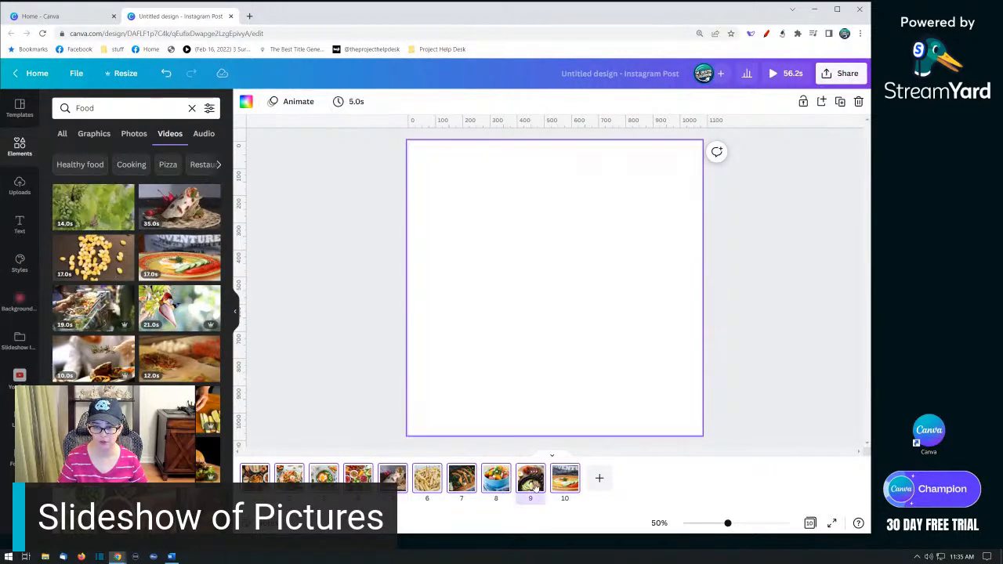
click(568, 486)
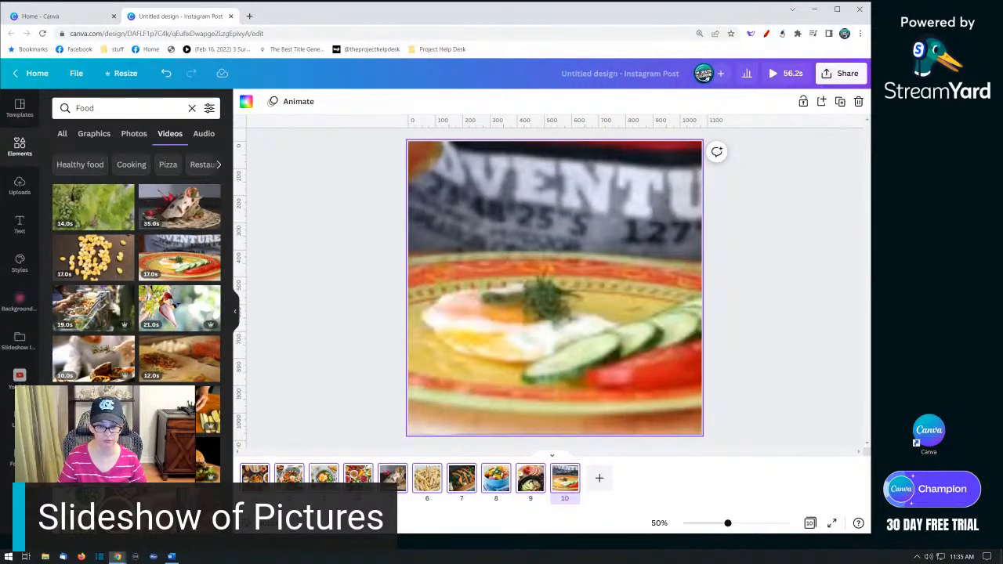
Step: Copy all ten pages and paste them twice at the end of the slideshow, making 30 pages in total
click(256, 481)
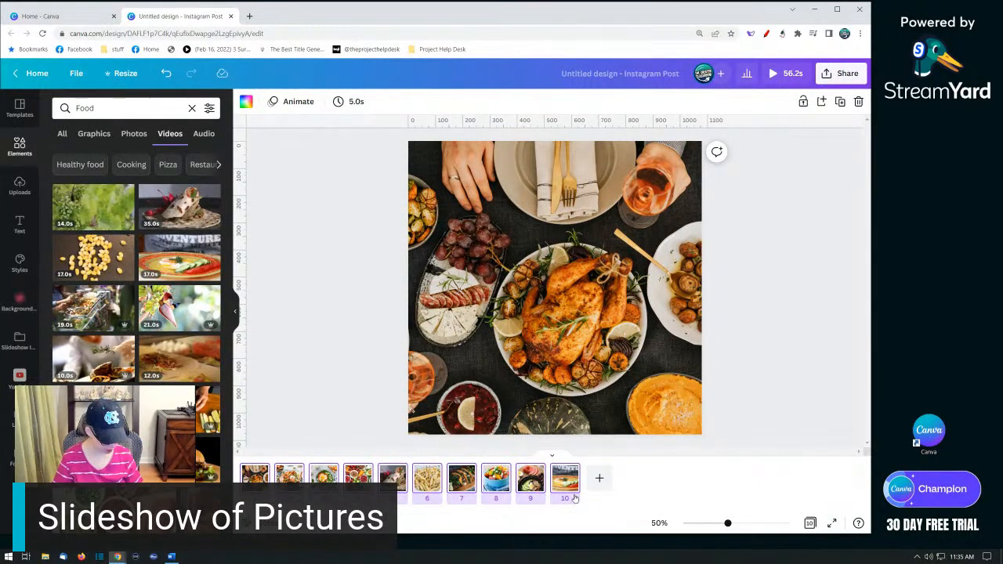
key(ctrl+v)
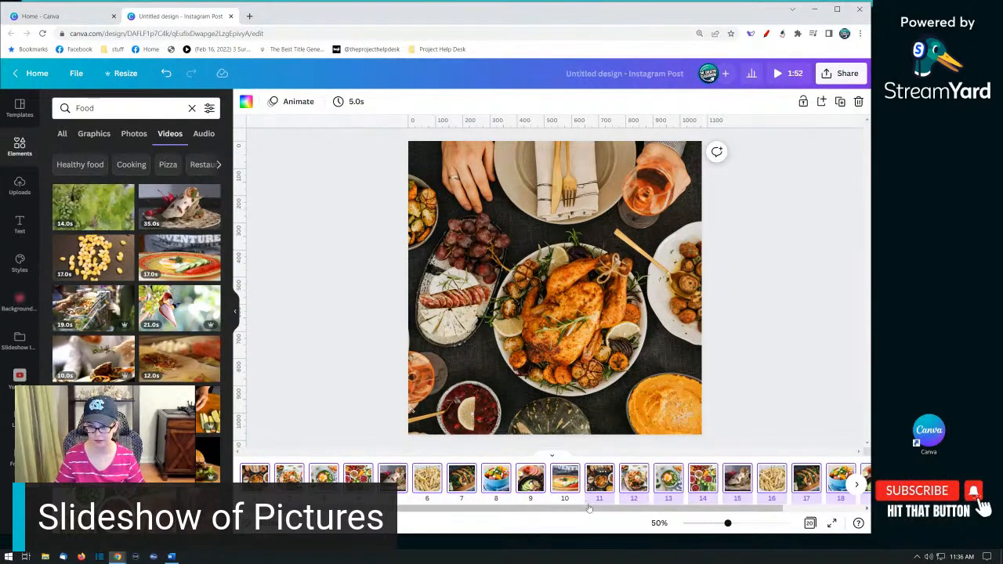
drag(589, 509, 825, 511)
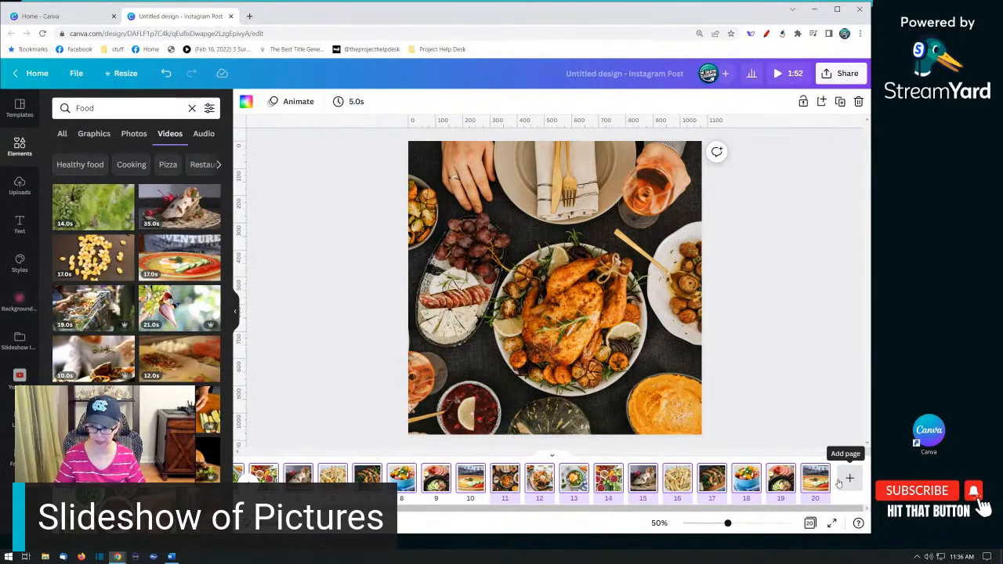
click(843, 484)
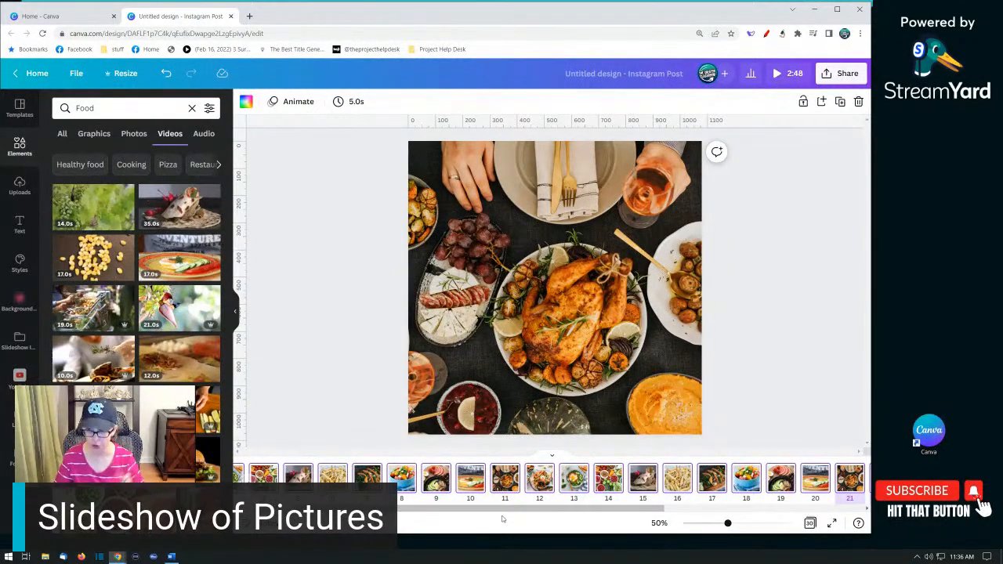
drag(506, 509, 475, 513)
click(300, 354)
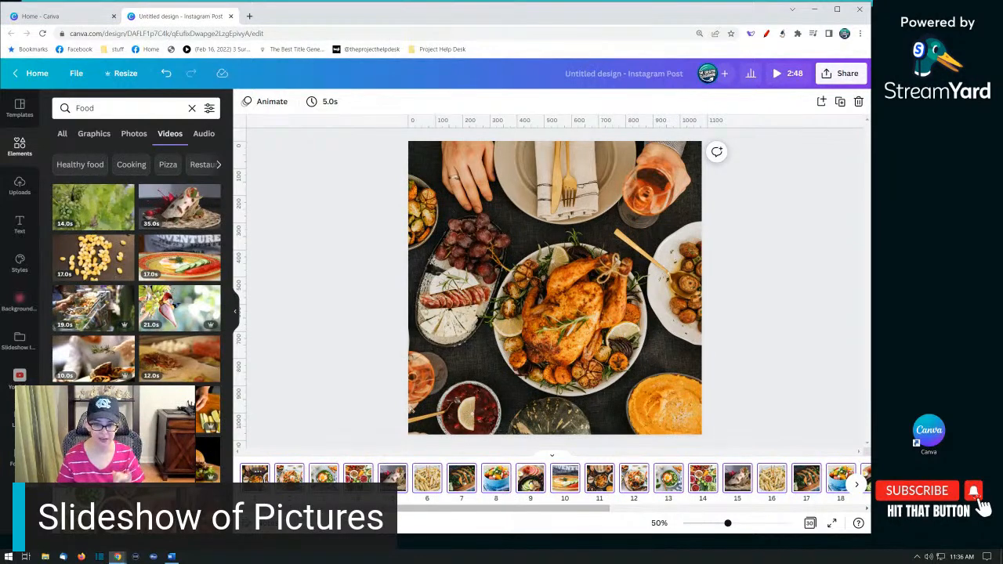
click(255, 478)
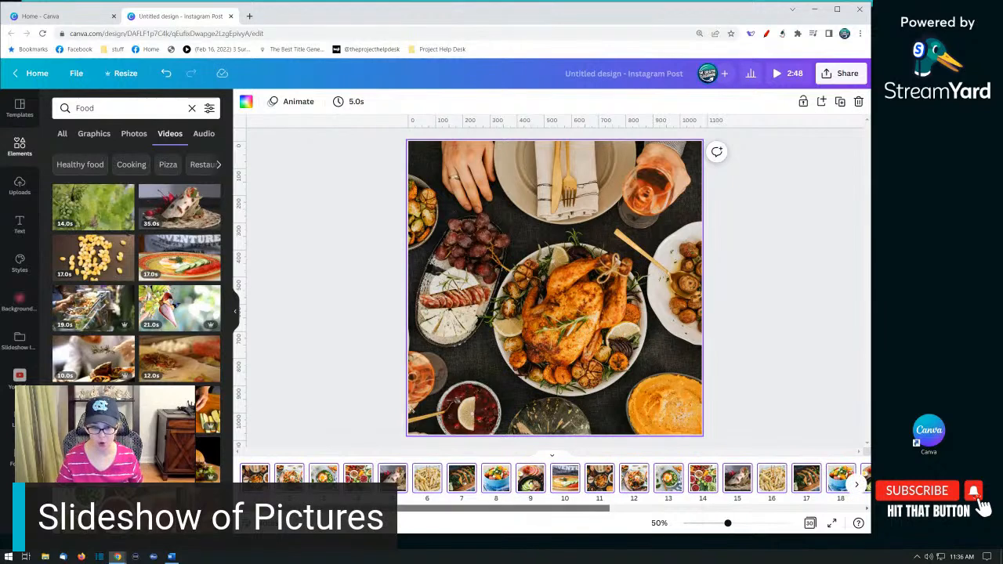
drag(460, 508, 492, 510)
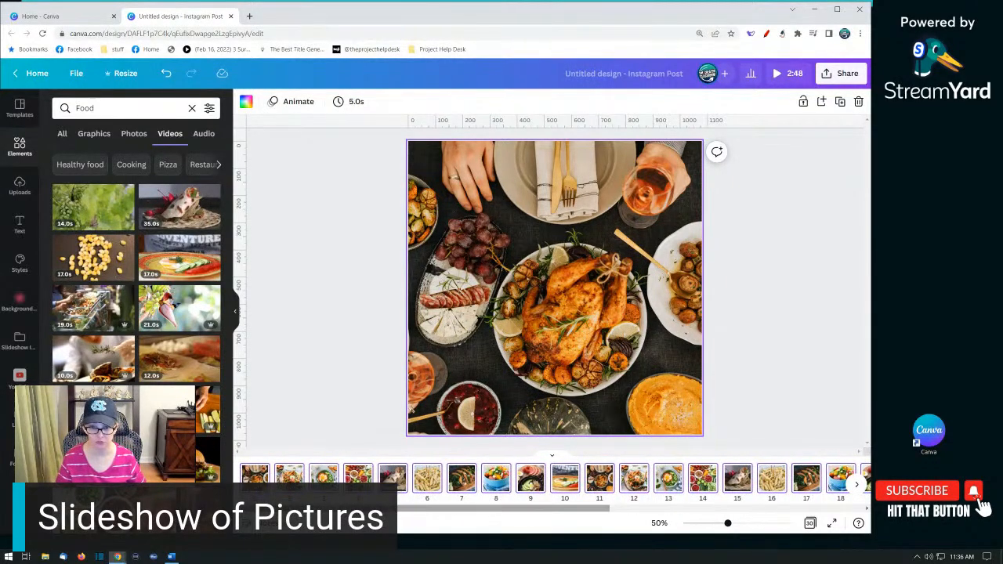
click(296, 282)
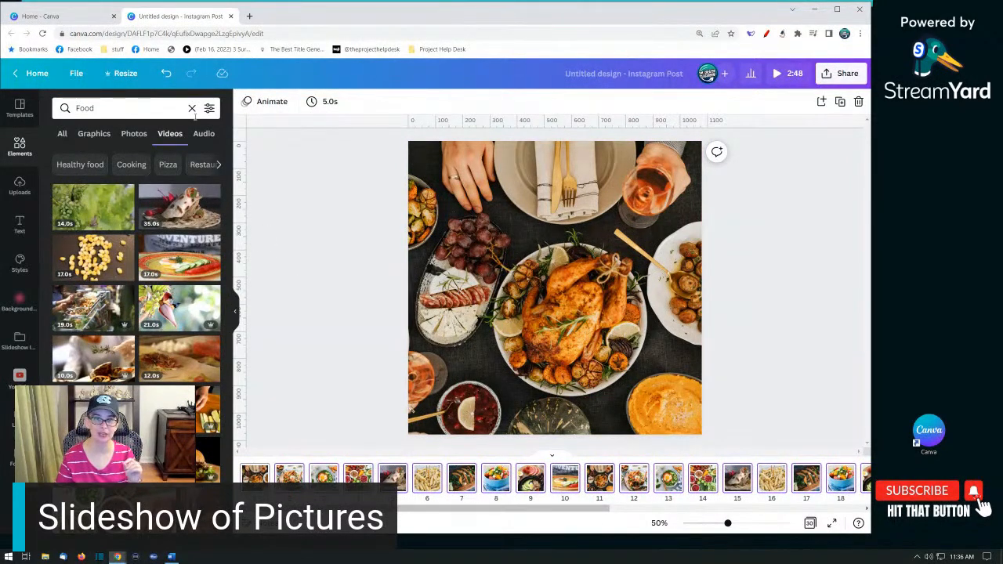
Step: Resize the current design itself, without making a copy, to the Video format at 1920 × 1080 px
click(116, 75)
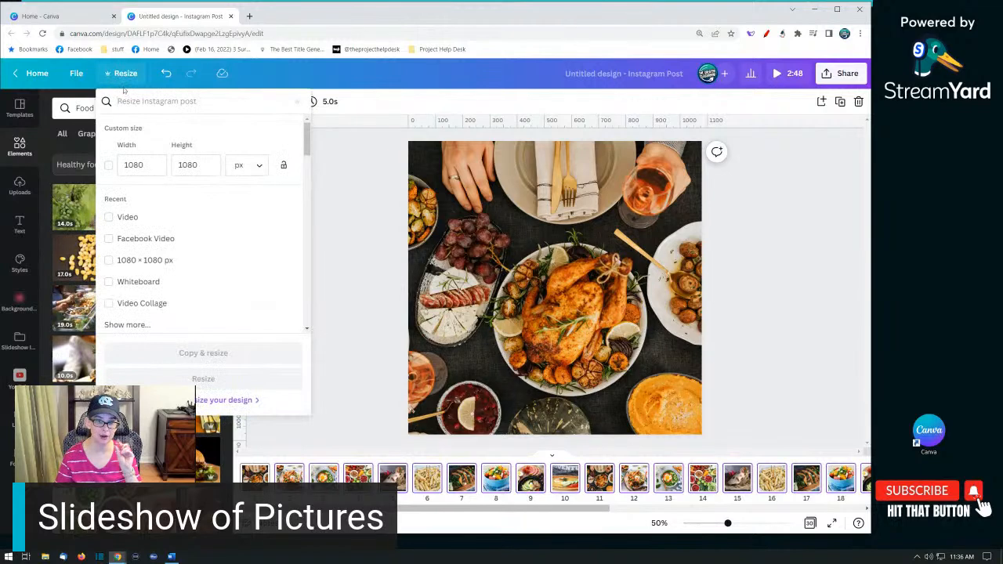
click(110, 218)
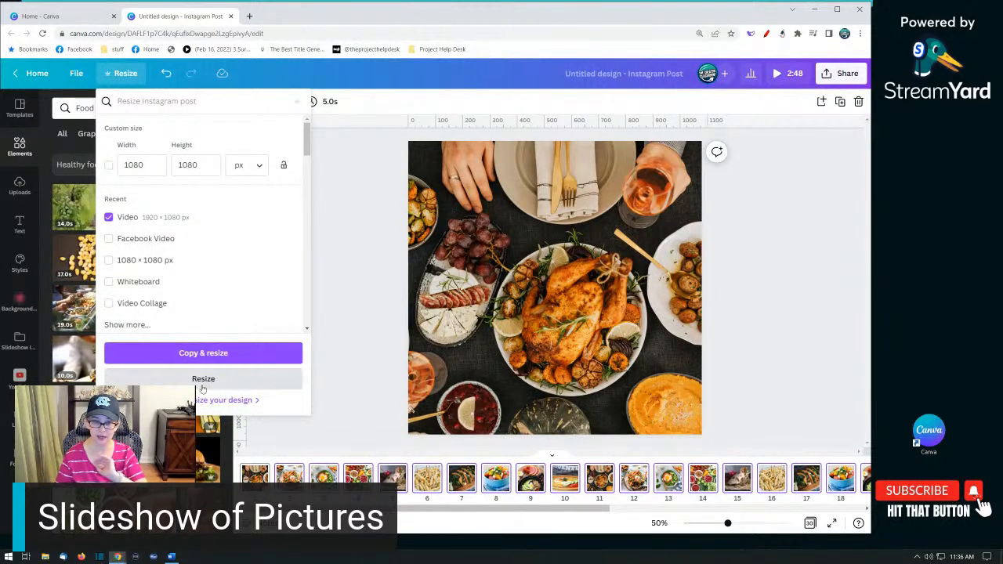
click(202, 382)
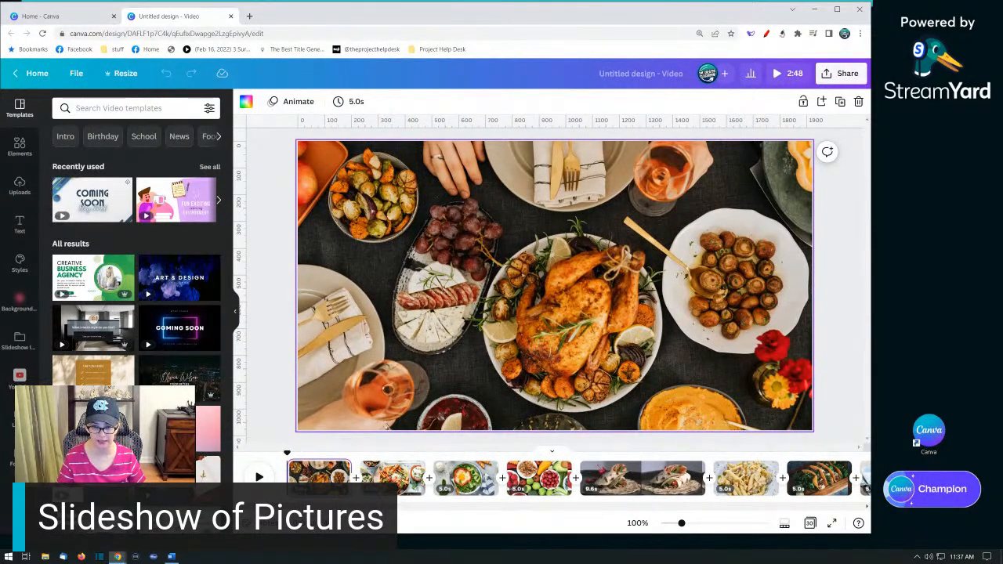
scroll(371, 474, right, 5)
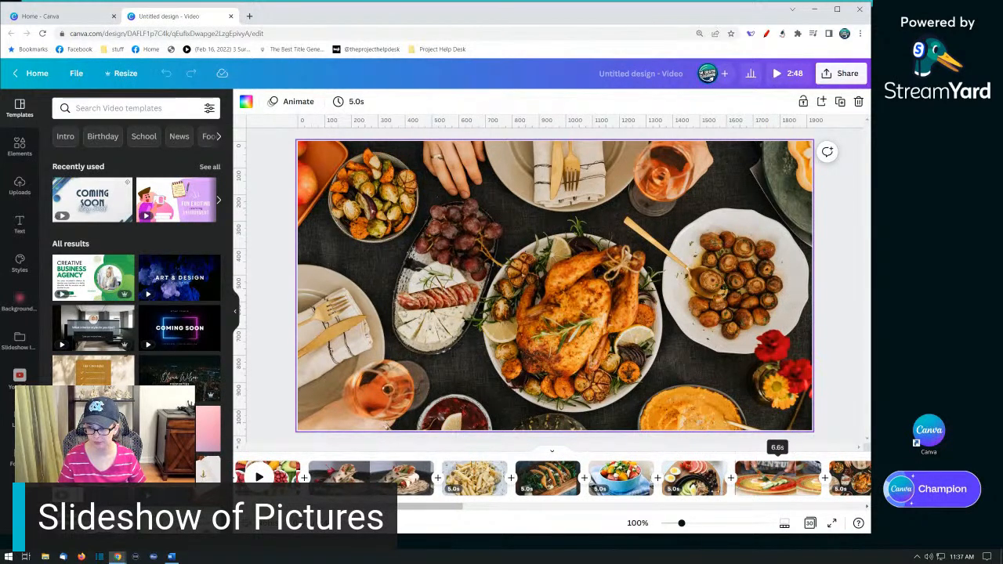
drag(438, 506, 508, 506)
click(593, 486)
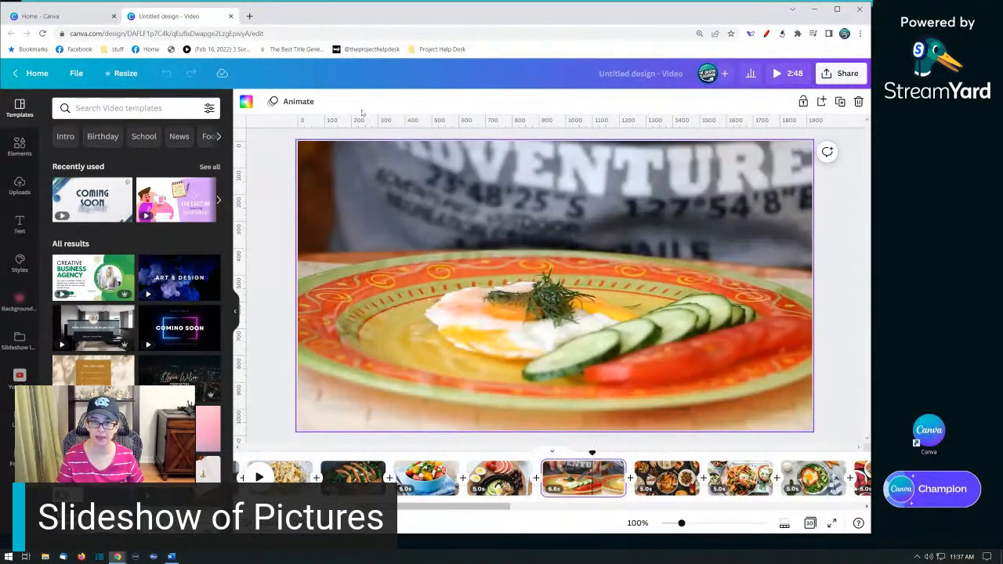
click(424, 260)
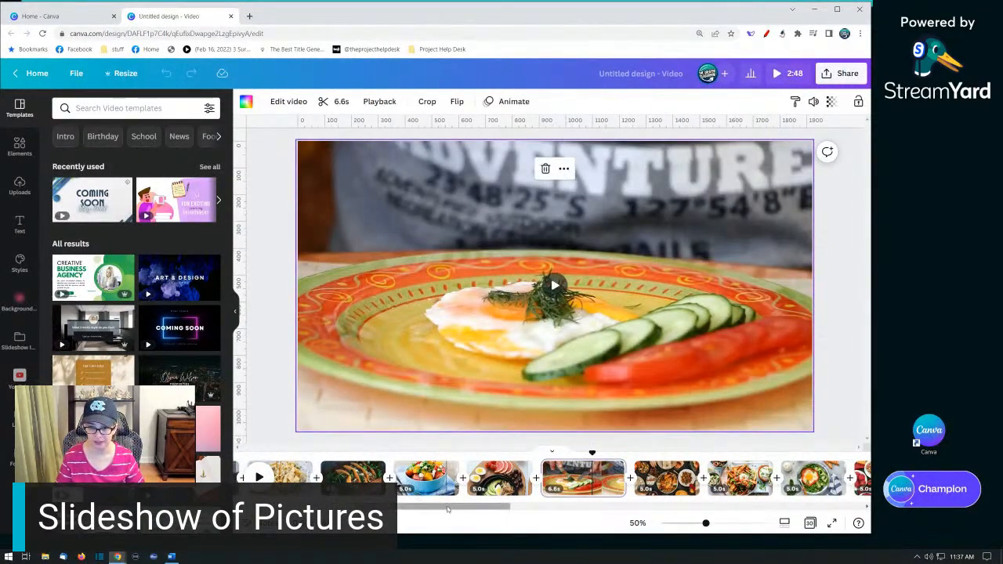
Step: Add a Stack transition between the first two pages, set its duration to 1 second, and apply it between all pages
drag(454, 507, 407, 509)
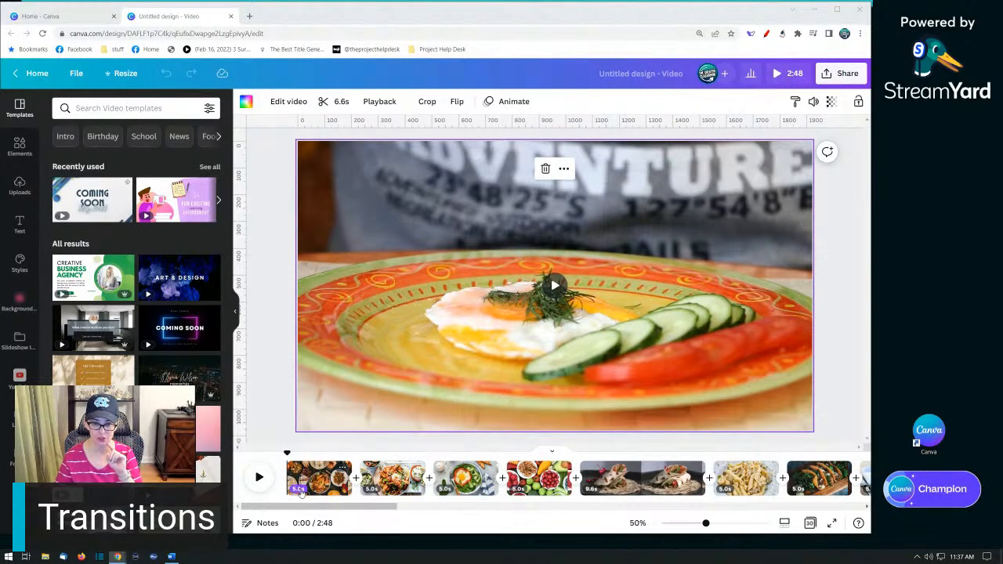
click(355, 479)
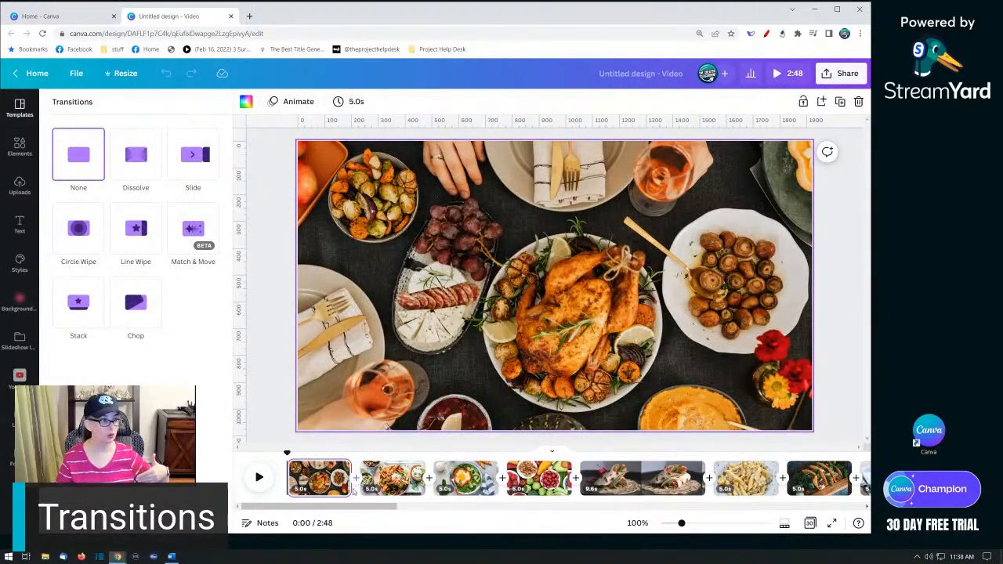
click(82, 307)
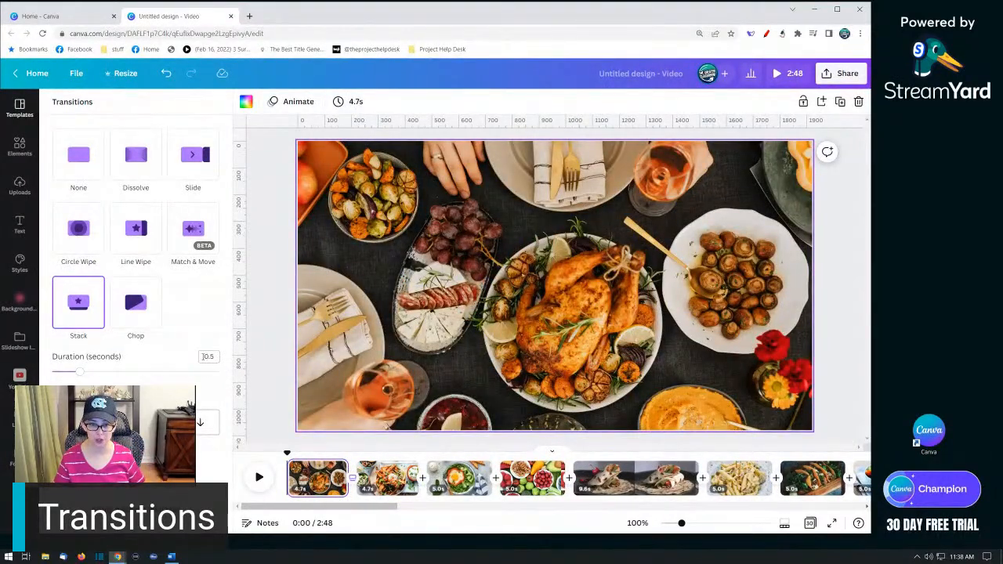
double_click(204, 357)
text(1)
key(Return)
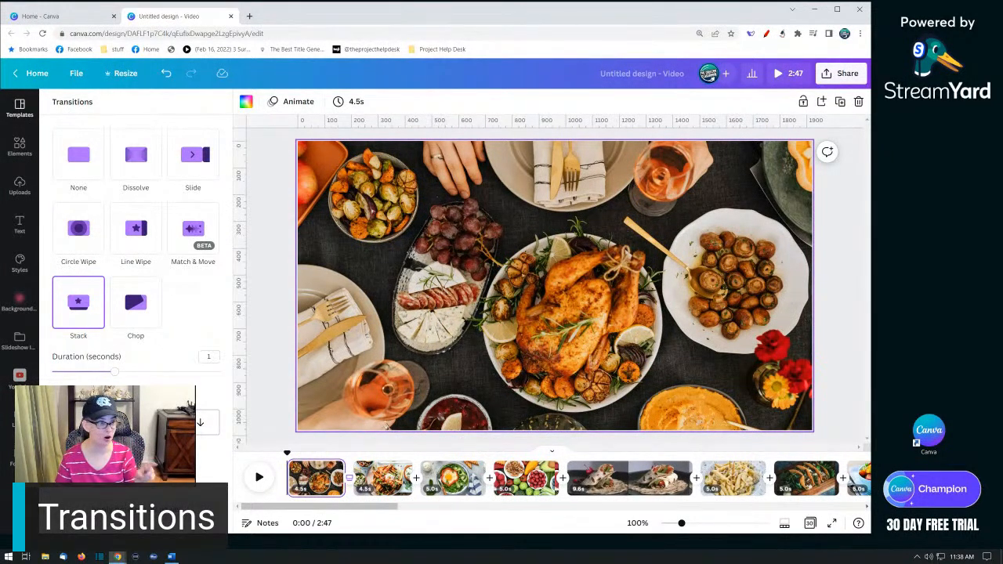
click(135, 423)
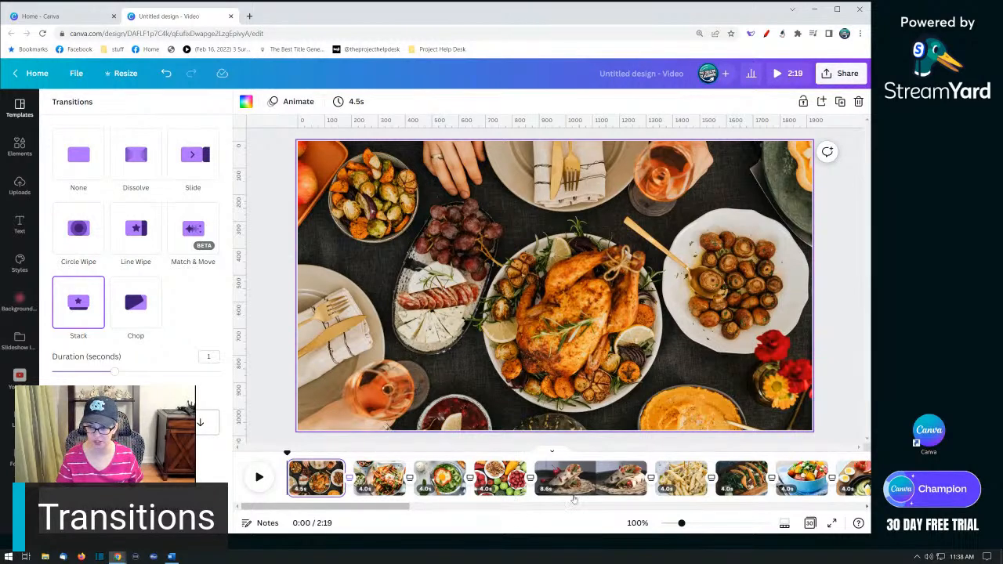
Step: Examine the timings of the first two pages and briefly play the slideshow from the beginning
click(305, 489)
click(380, 490)
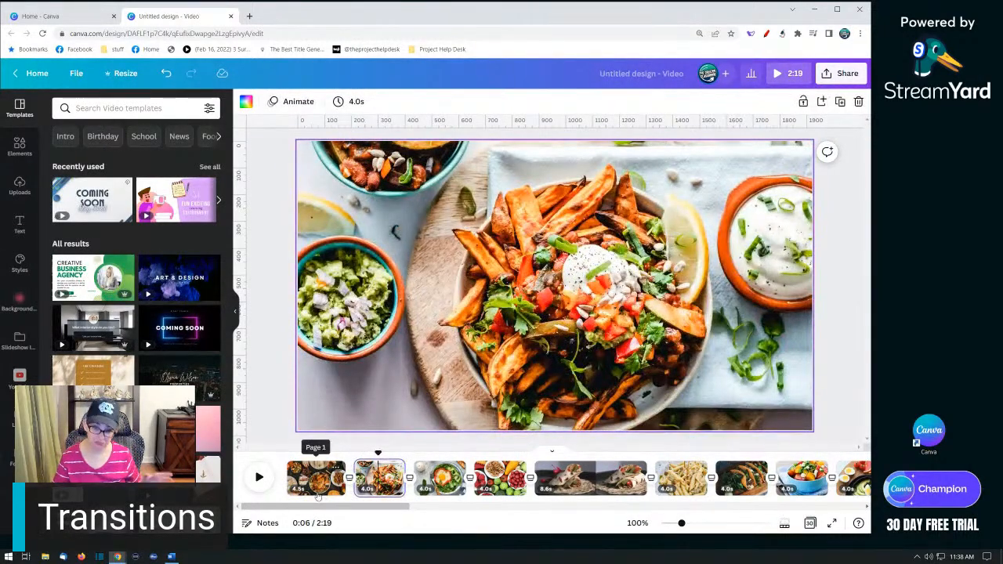
mouse_move(378, 507)
mouse_down()
mouse_move(518, 509)
mouse_move(373, 509)
mouse_up()
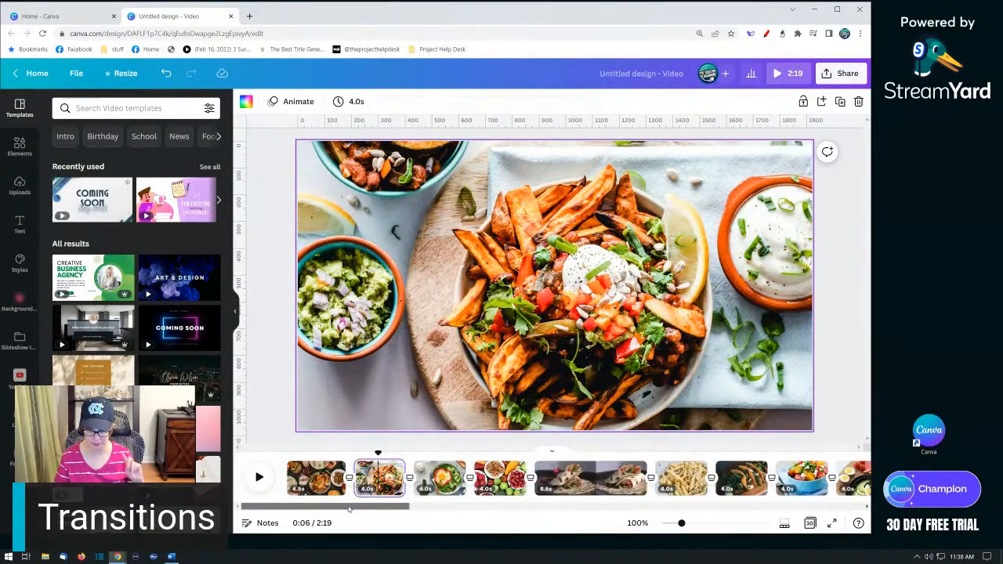
click(311, 487)
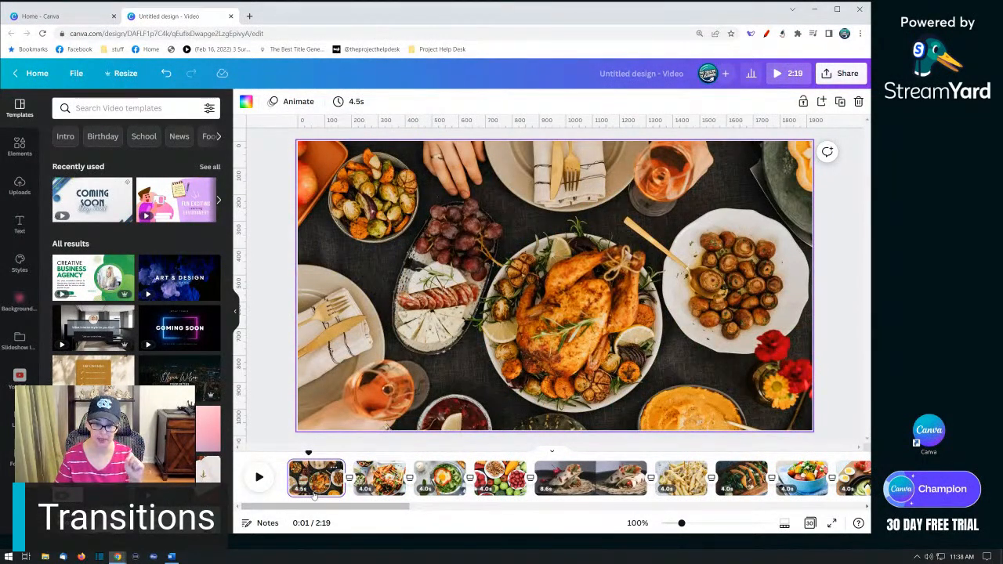
click(287, 488)
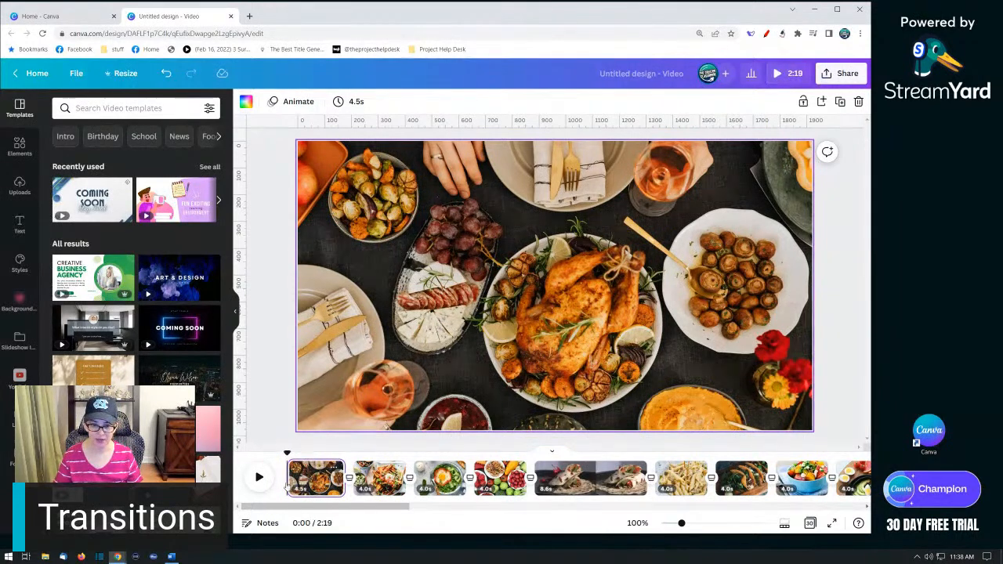
click(259, 478)
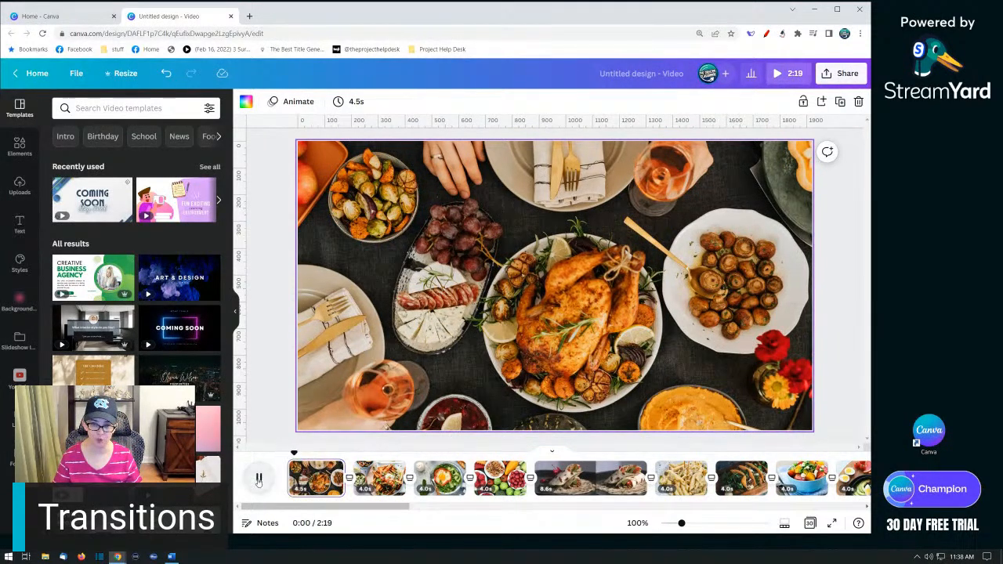
click(259, 478)
click(321, 487)
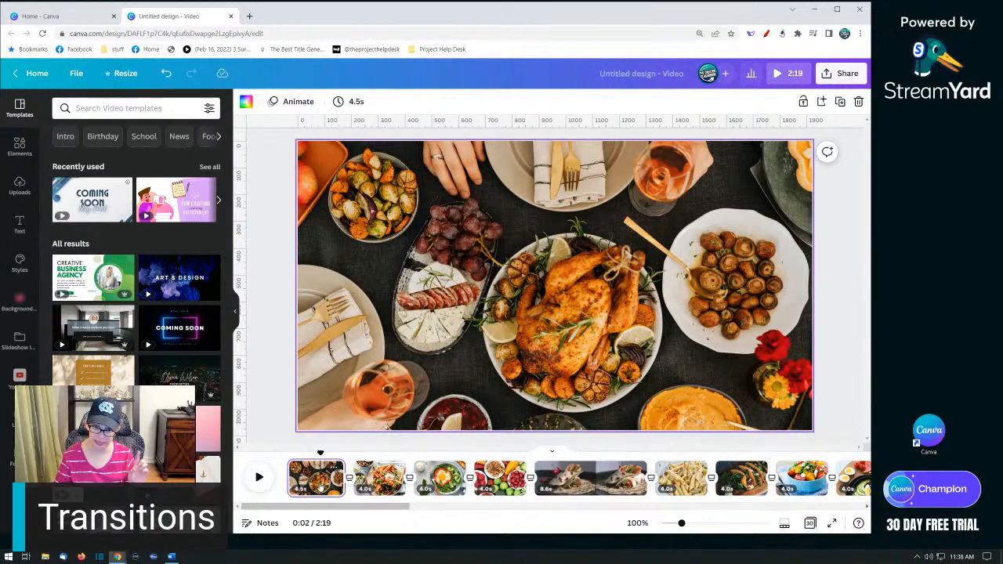
click(363, 477)
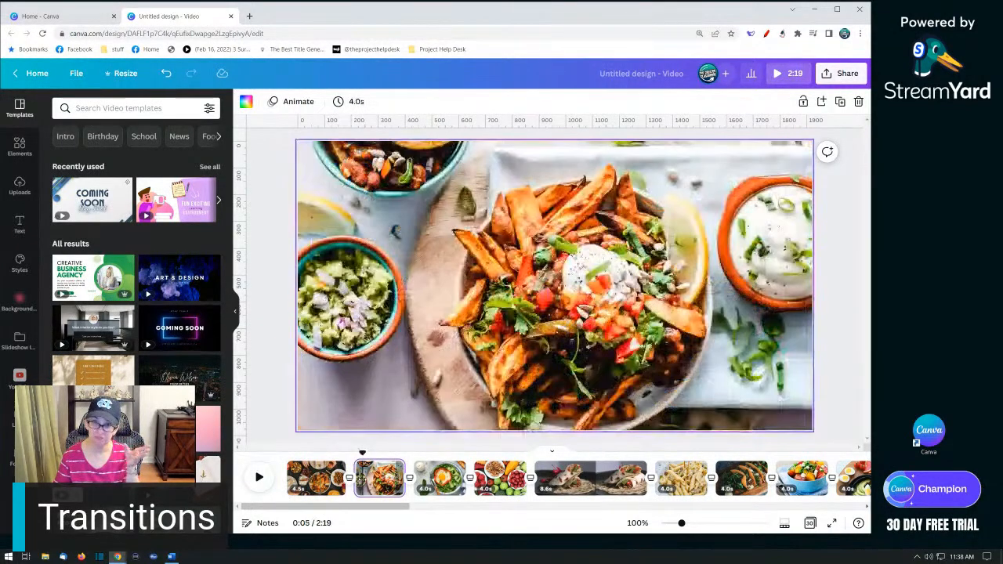
Step: Set the first page's timing to 3.2 seconds, apply it to all 30 pages, and play the slideshow
click(318, 477)
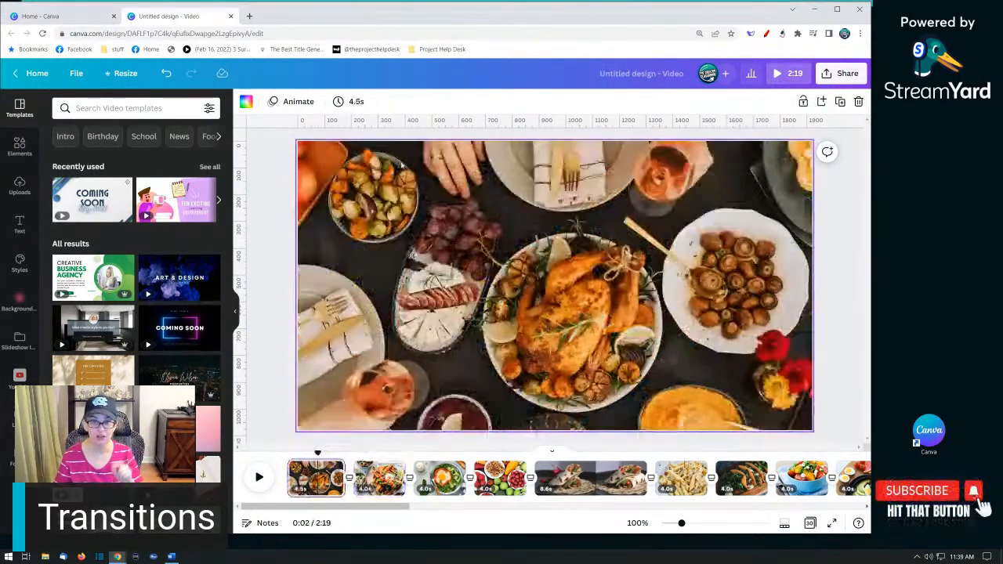
click(354, 102)
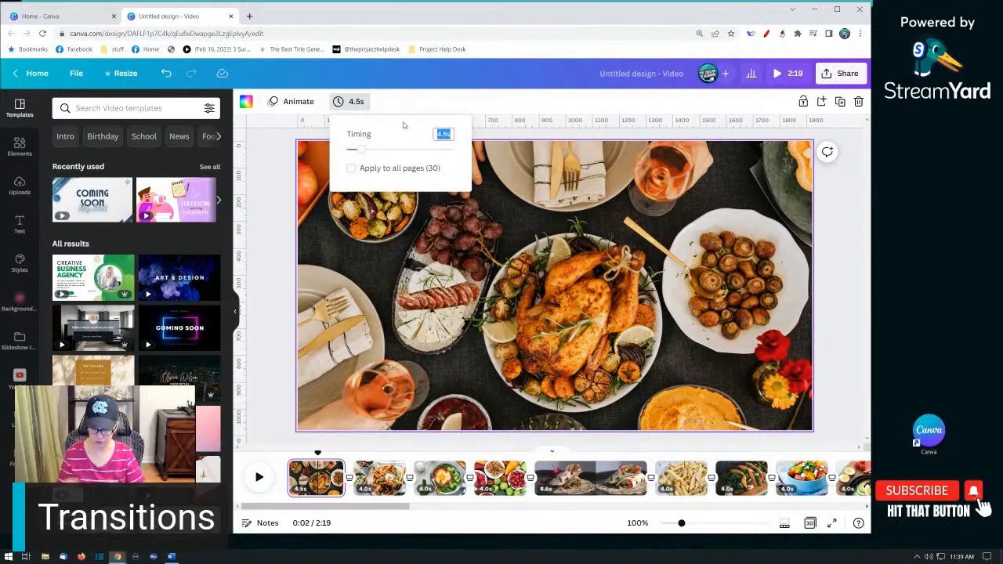
text(3)
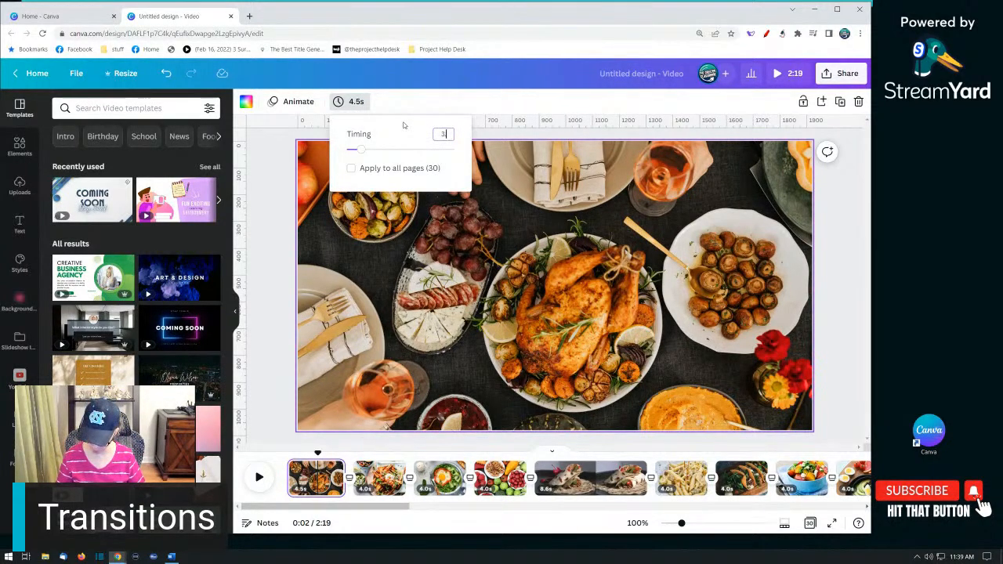
text(.2)
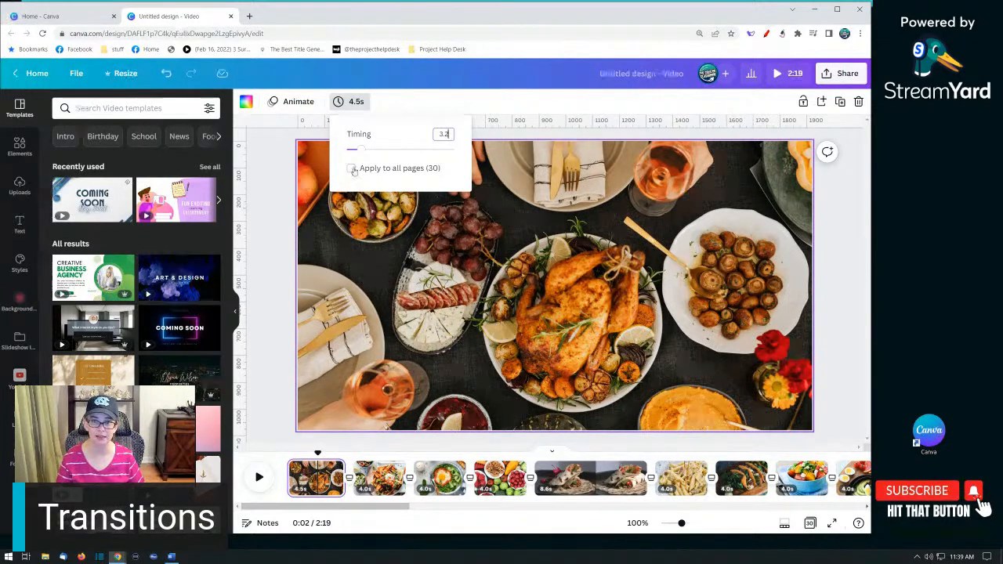
click(351, 169)
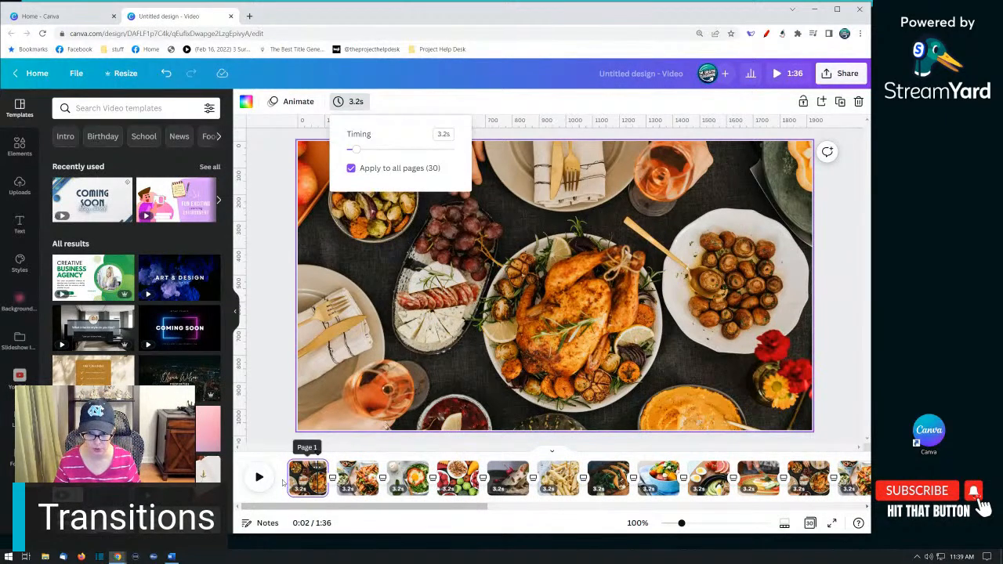
click(259, 478)
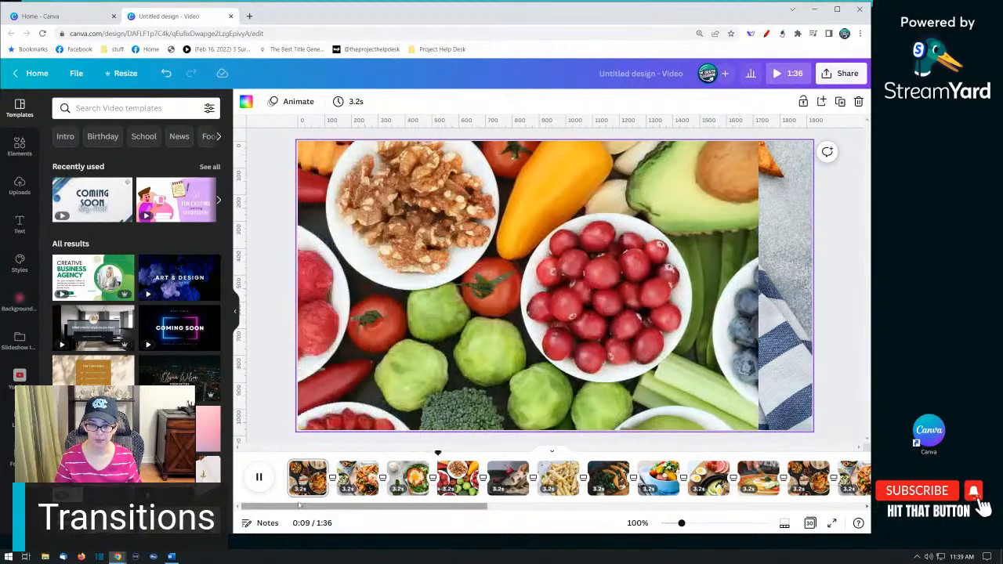
Step: Change the timing to 2.8 seconds and apply it to all 30 pages
click(486, 101)
click(475, 104)
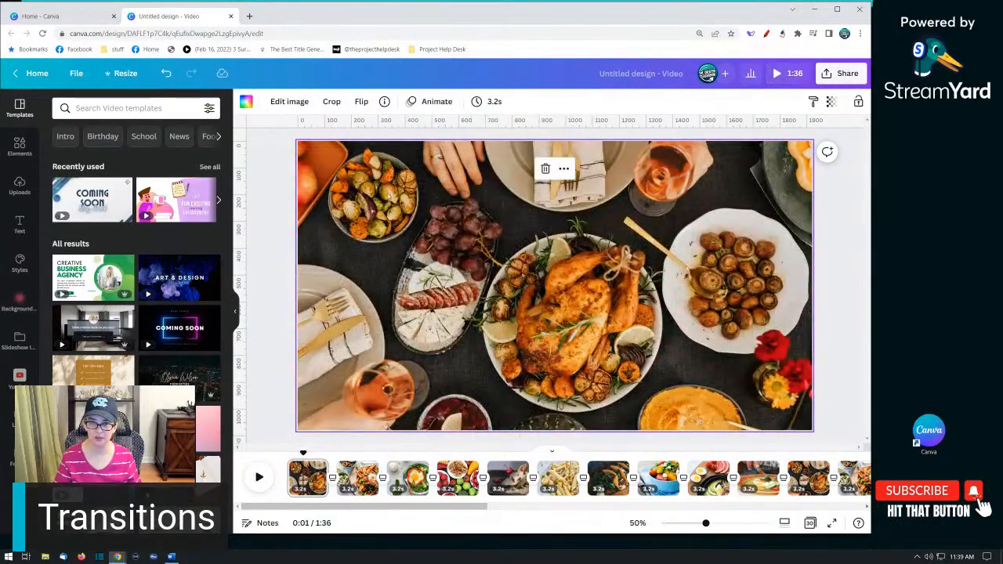
click(476, 105)
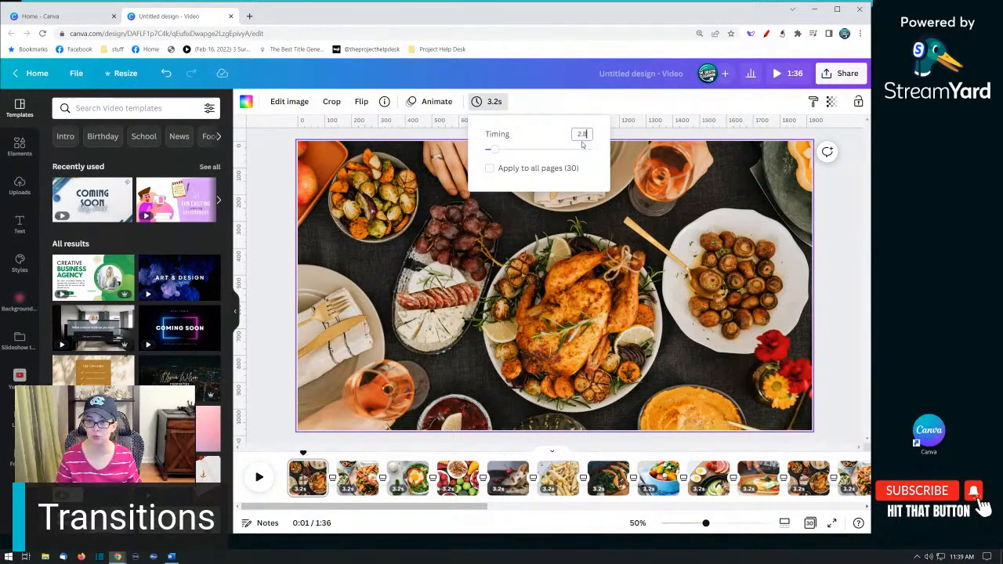
key(Return)
click(490, 169)
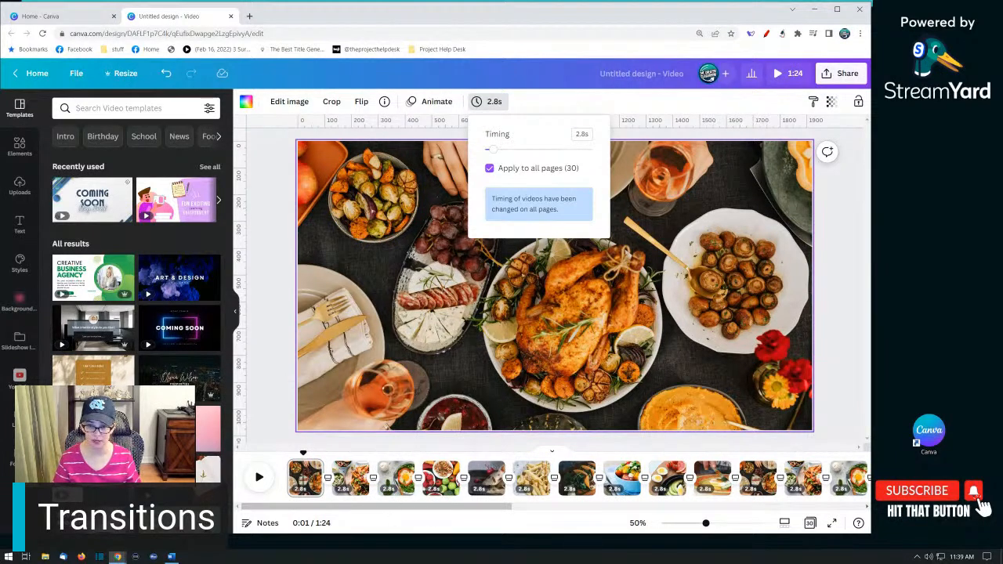
Step: Lengthen the wrap video on page 5 to 6.8 seconds and the fried egg video on page 10 to 6.4 seconds
click(489, 474)
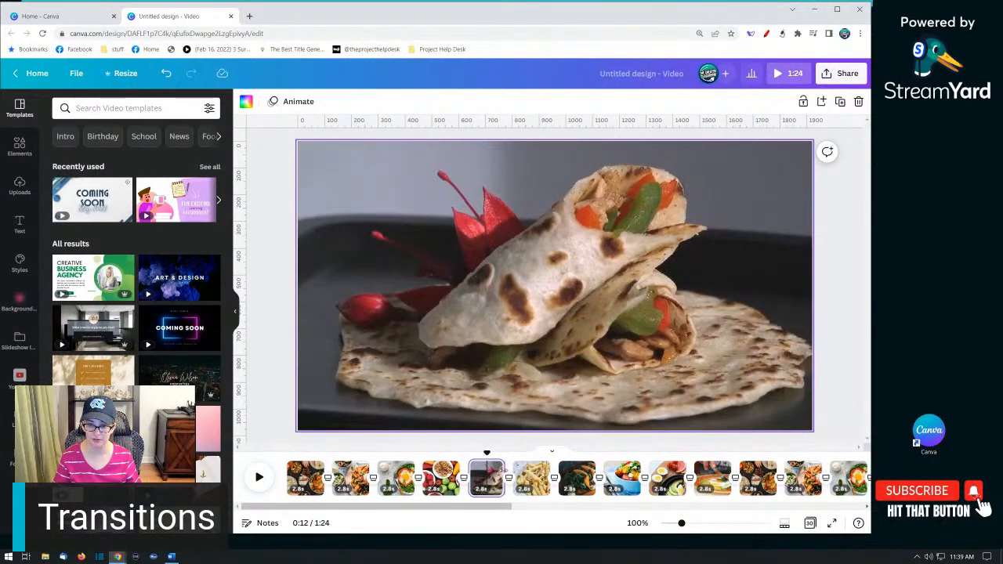
drag(506, 476, 556, 475)
drag(475, 510, 554, 510)
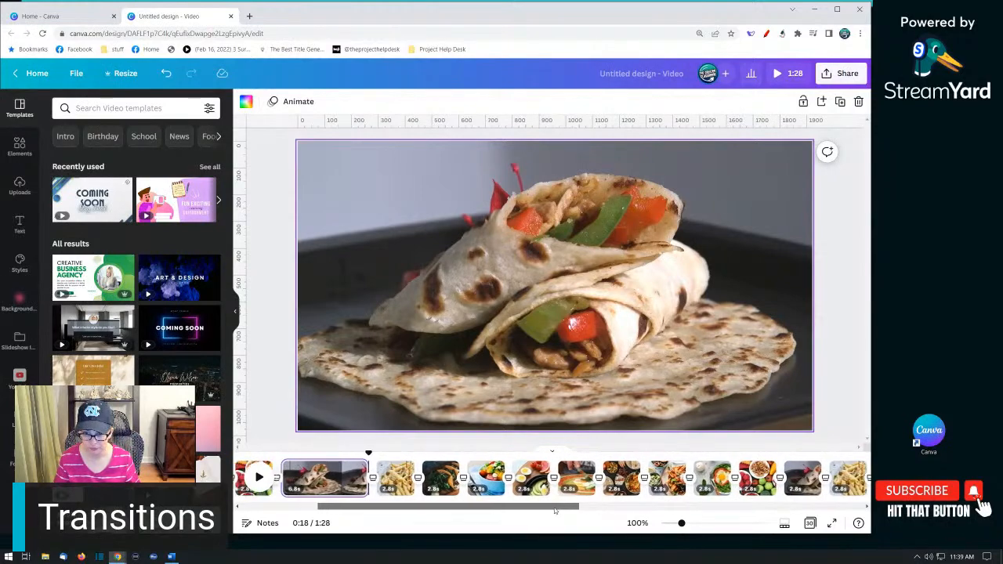
click(396, 478)
click(440, 478)
click(480, 485)
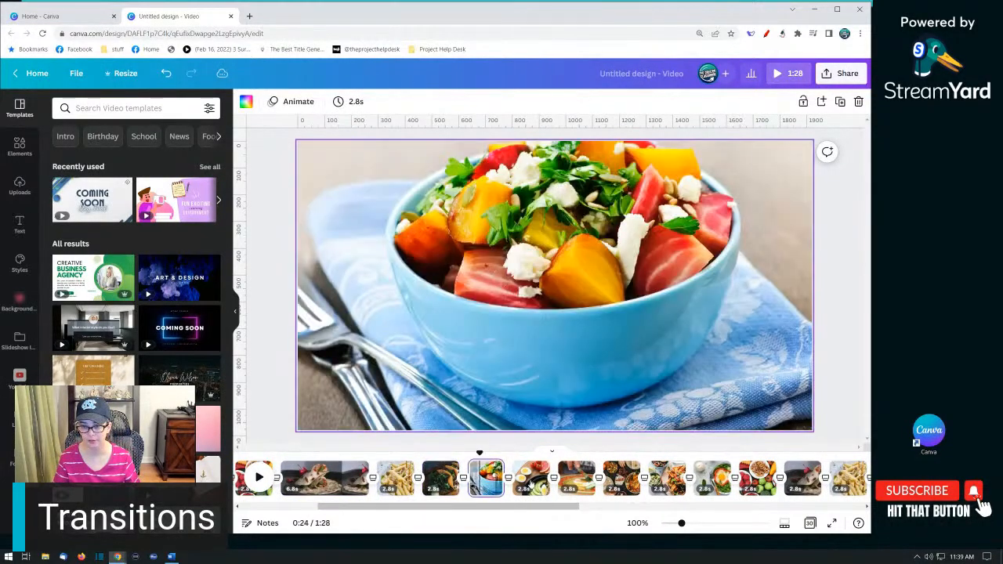
click(531, 484)
click(571, 483)
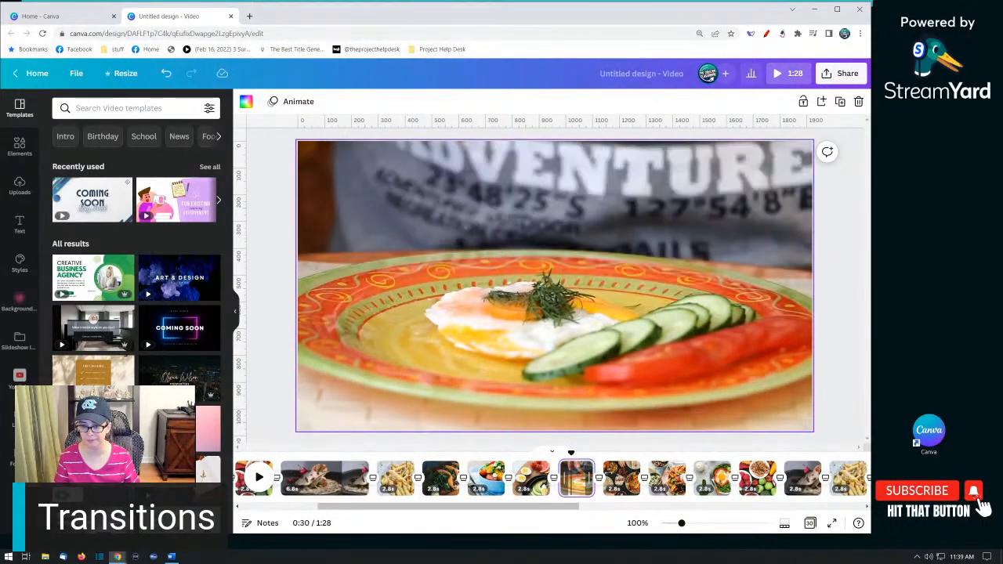
drag(593, 478, 640, 478)
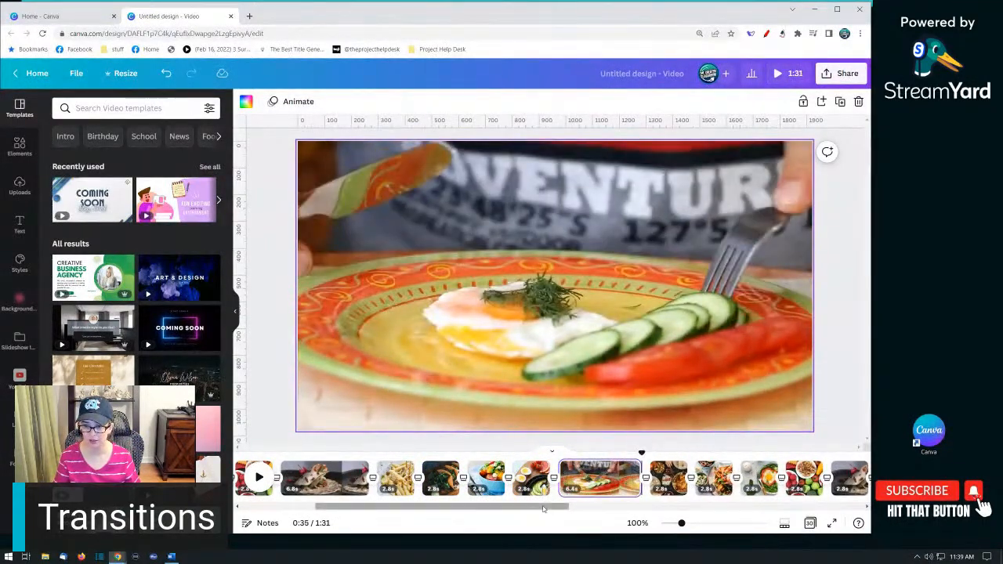
Step: Lengthen the wrap video on page 15 to 6.8 seconds and the fried egg video on page 20 to 8.3 seconds
drag(564, 505, 649, 506)
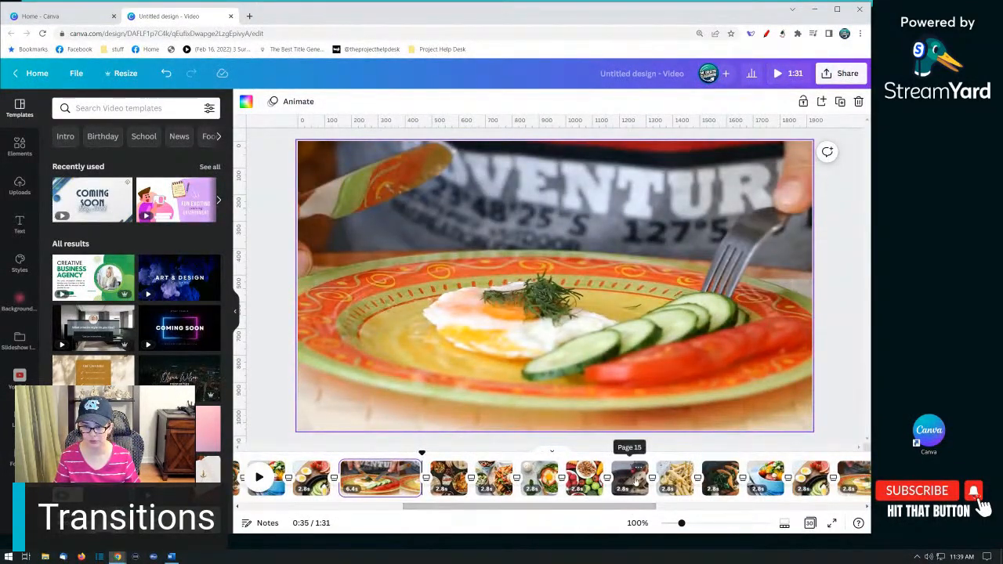
click(631, 482)
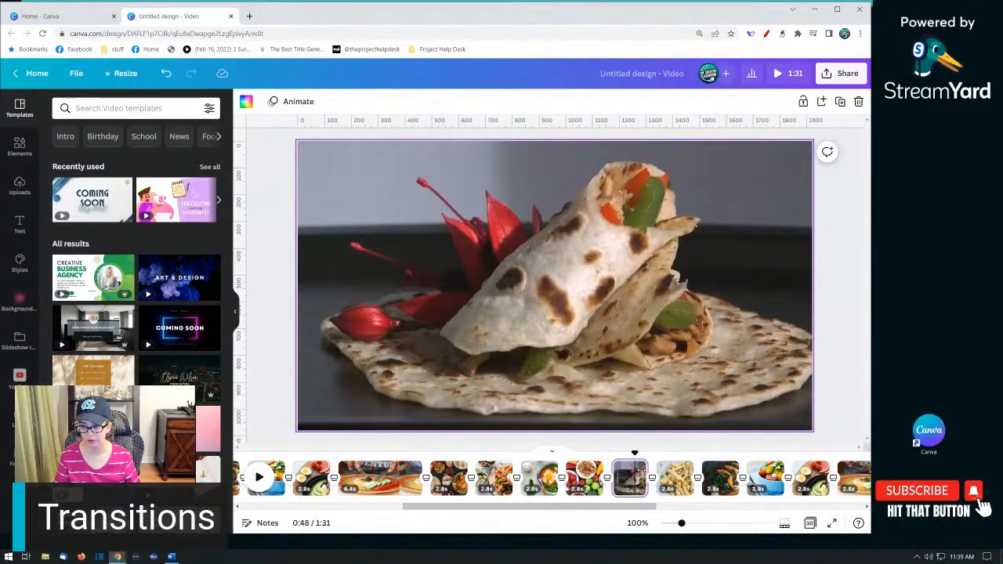
drag(645, 478, 698, 478)
drag(625, 509, 743, 510)
click(608, 477)
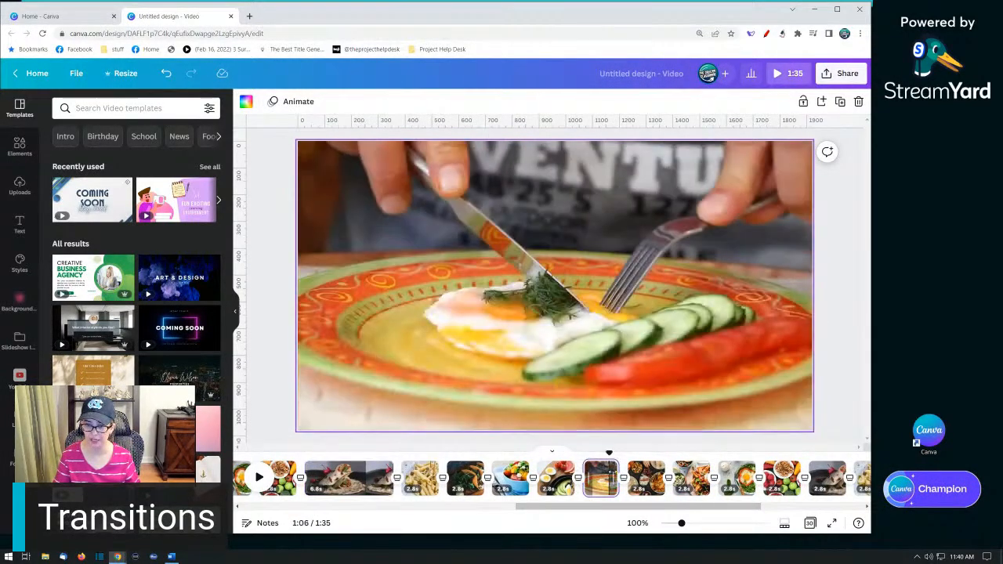
drag(617, 476, 691, 477)
Step: Lengthen the wrap video on page 25 to 8.1 seconds and the fried egg video on page 30 to 5.7 seconds
drag(634, 510, 730, 476)
click(641, 477)
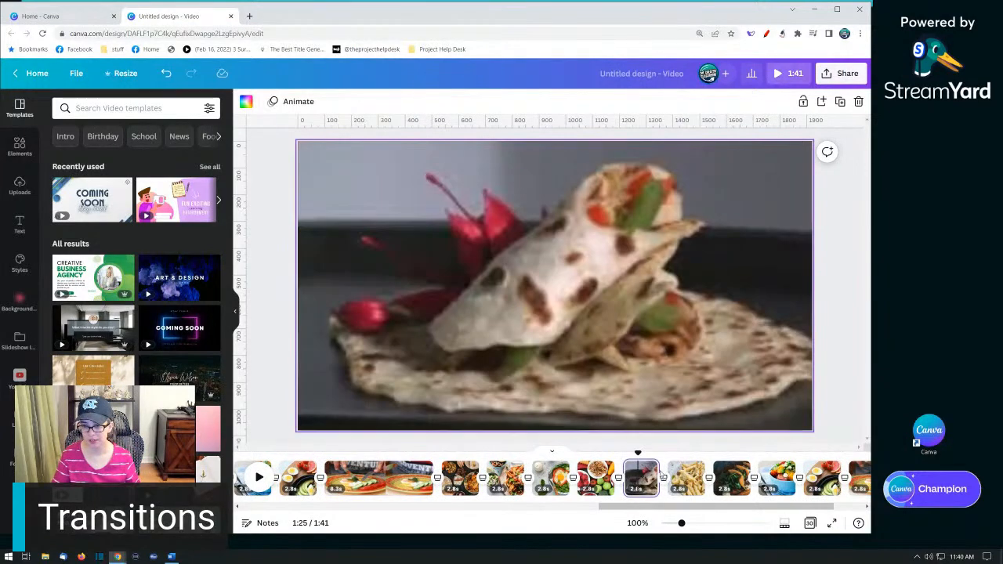
drag(656, 477, 726, 477)
drag(702, 508, 752, 510)
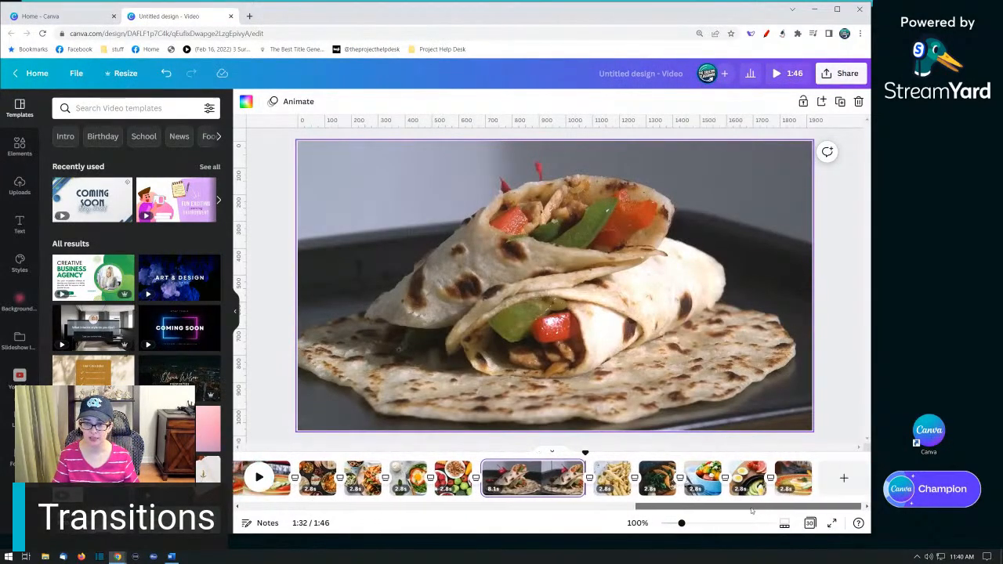
click(789, 478)
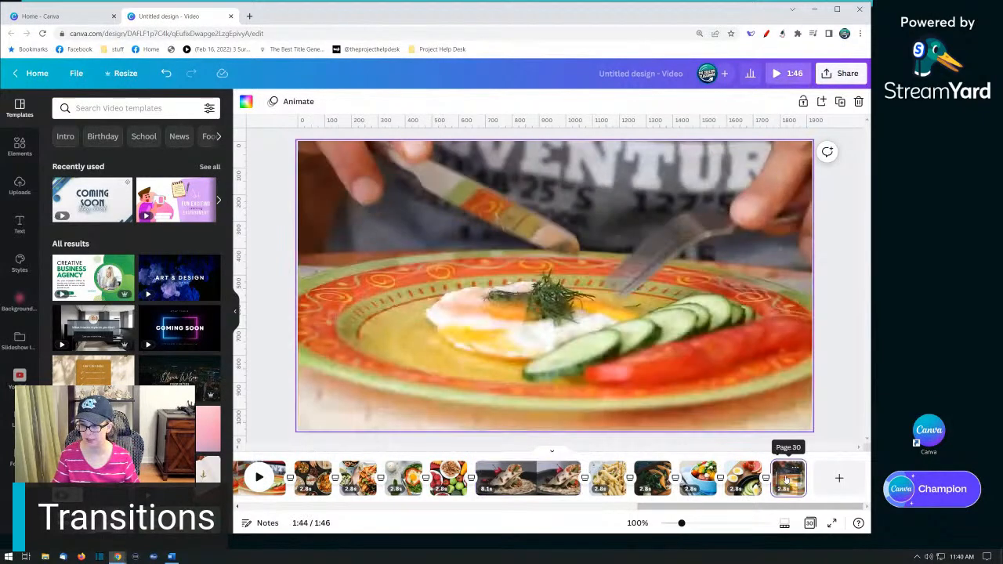
drag(806, 478, 665, 478)
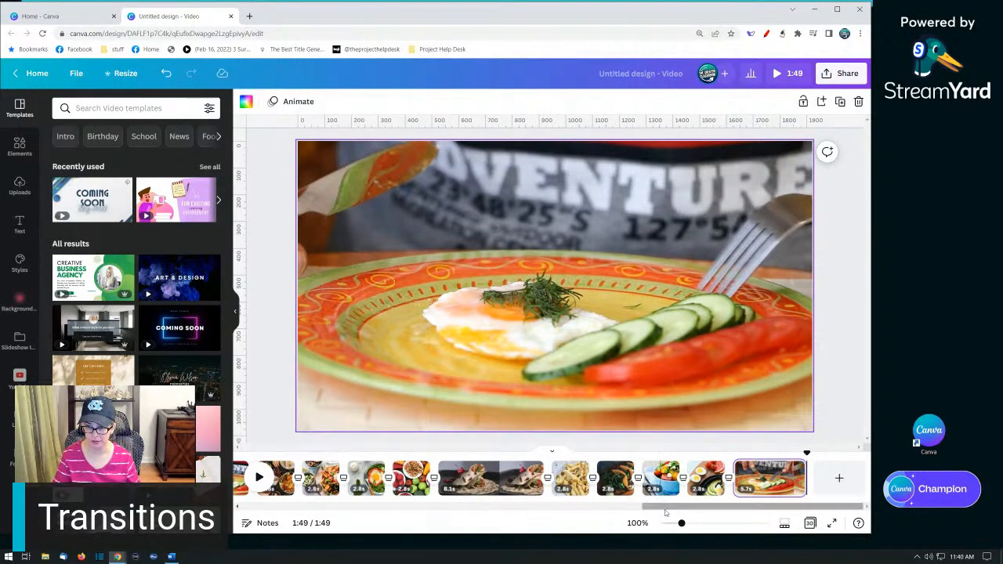
Step: Copy the first ten pages of the slideshow and paste them after page 10
drag(670, 509, 265, 506)
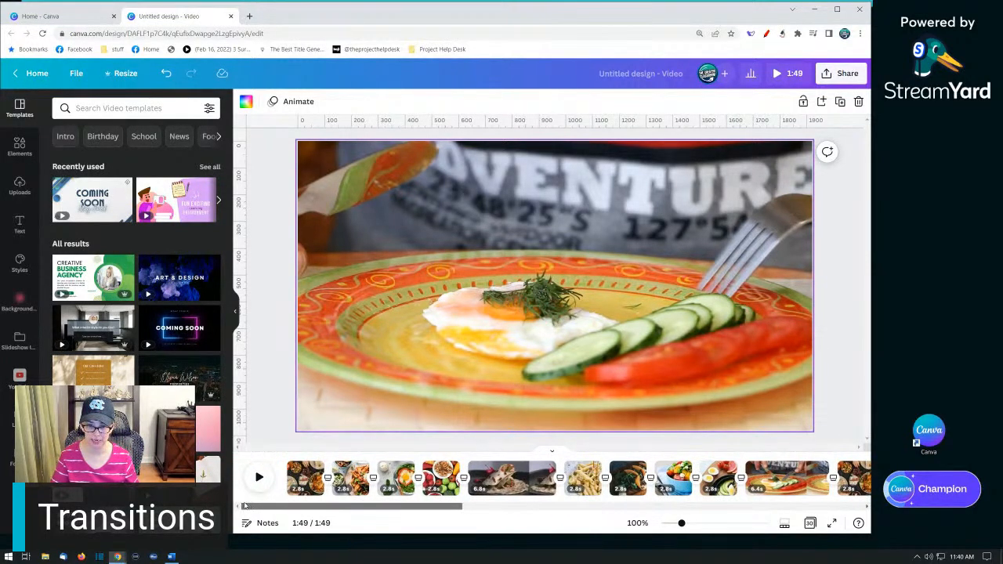
click(305, 474)
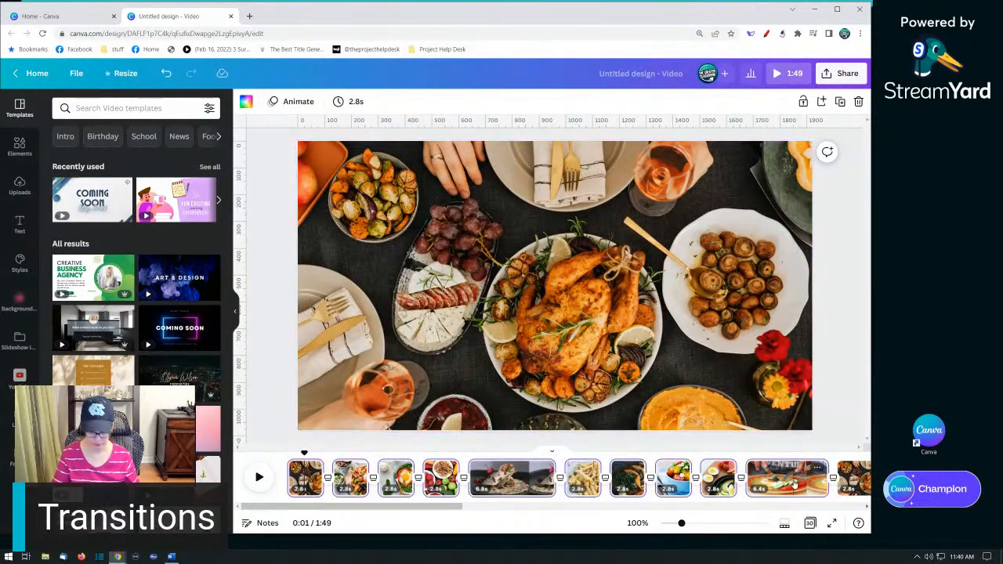
key(ctrl+v)
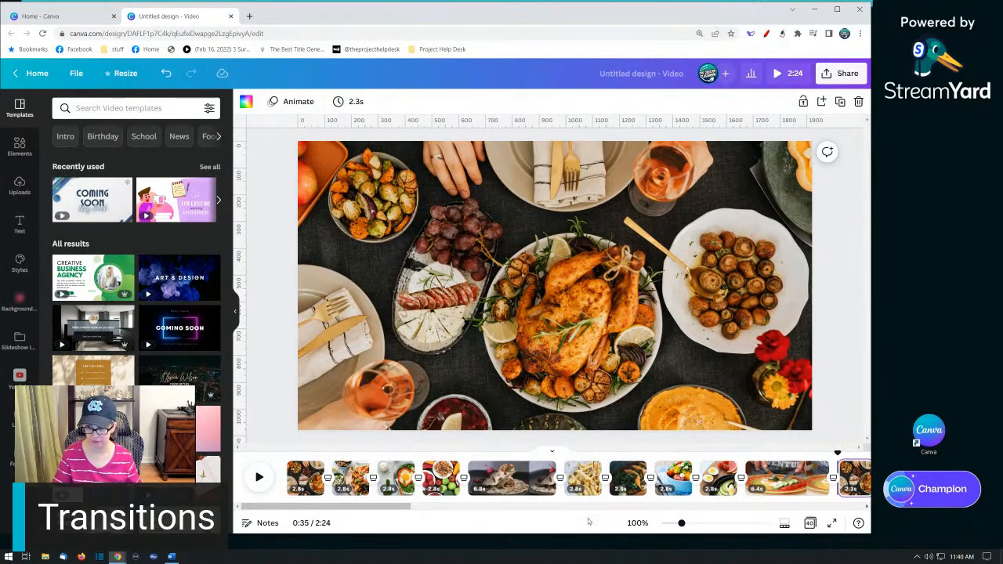
drag(386, 507, 548, 524)
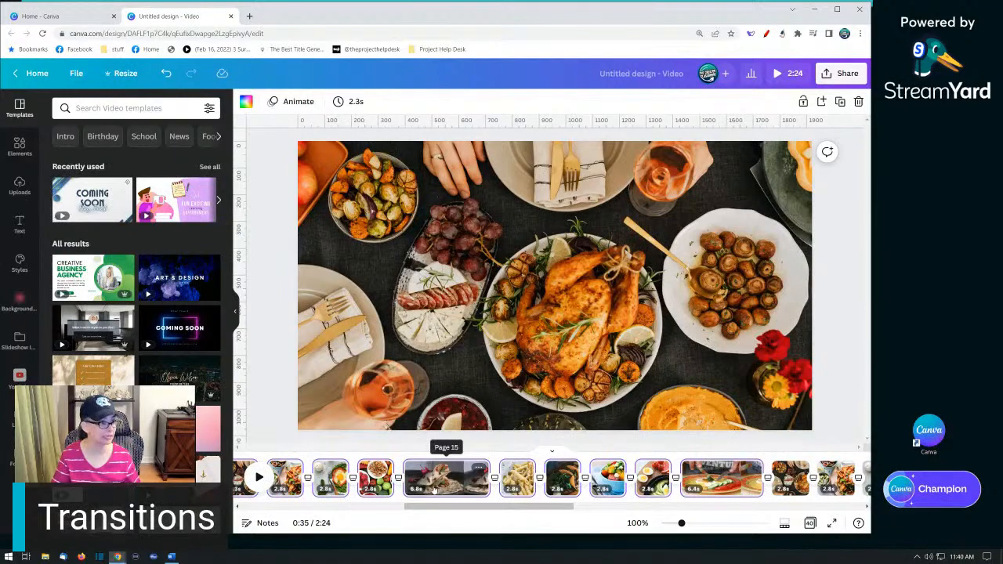
drag(433, 490, 868, 475)
right_click(867, 475)
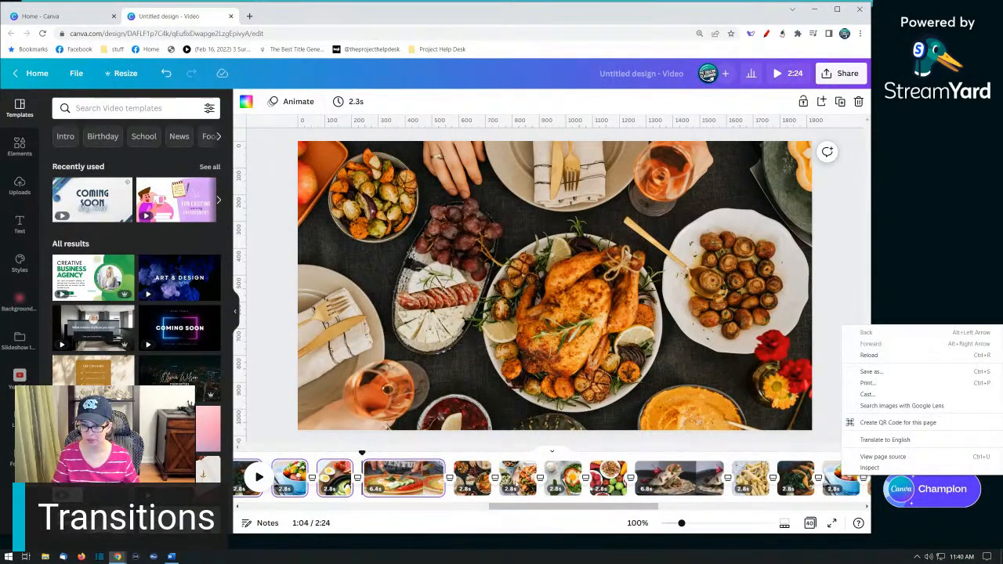
click(531, 511)
drag(519, 510, 240, 476)
Step: Add the uploaded audio track "CM_04 New Arcade (1).mp3" as background music from the start of the video
click(281, 472)
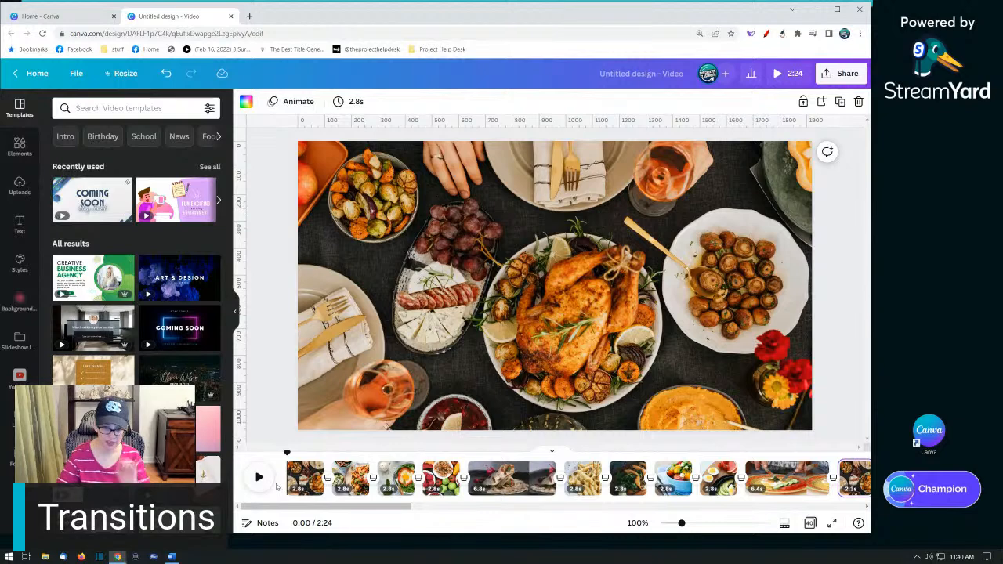
click(21, 186)
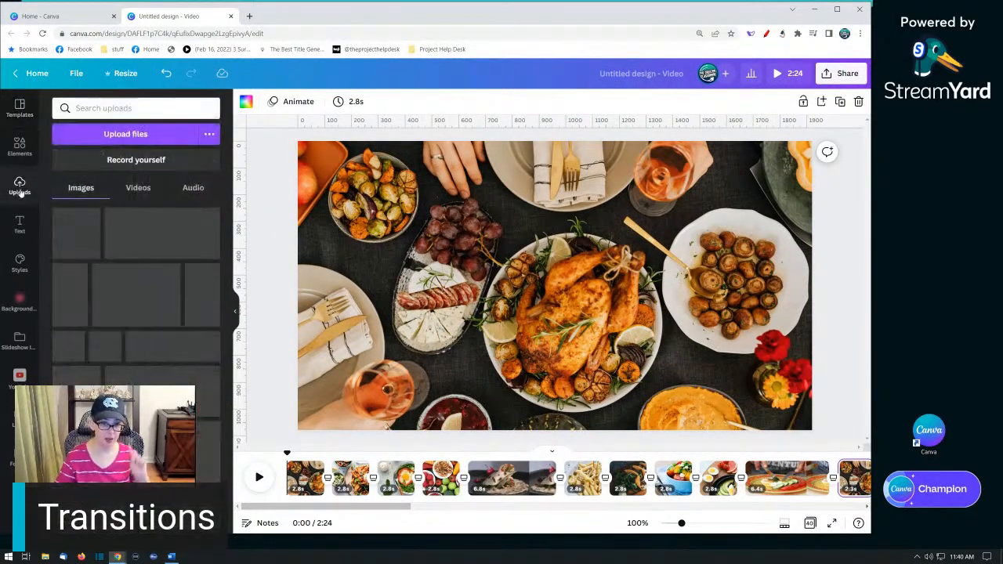
click(194, 188)
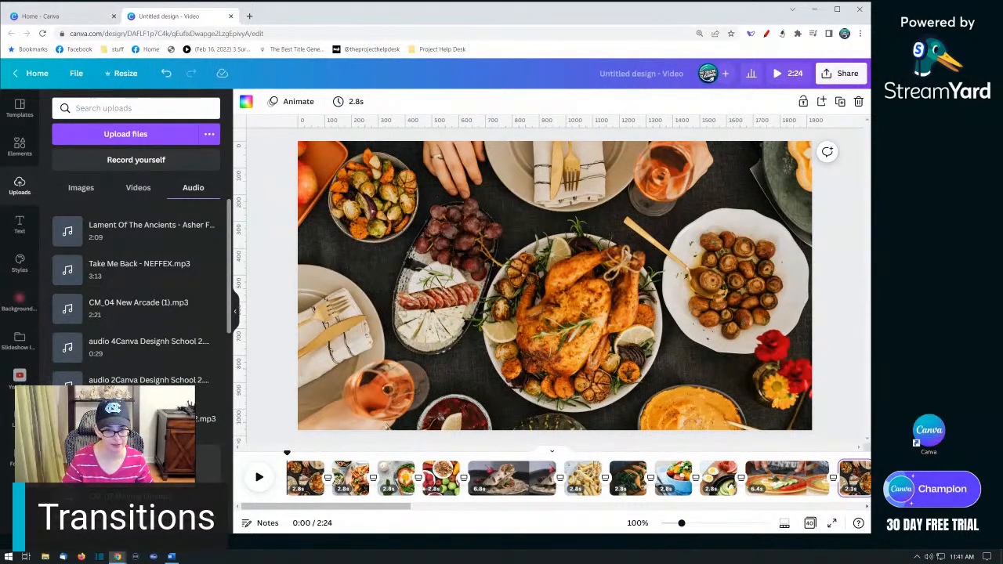
scroll(141, 353, down, 2)
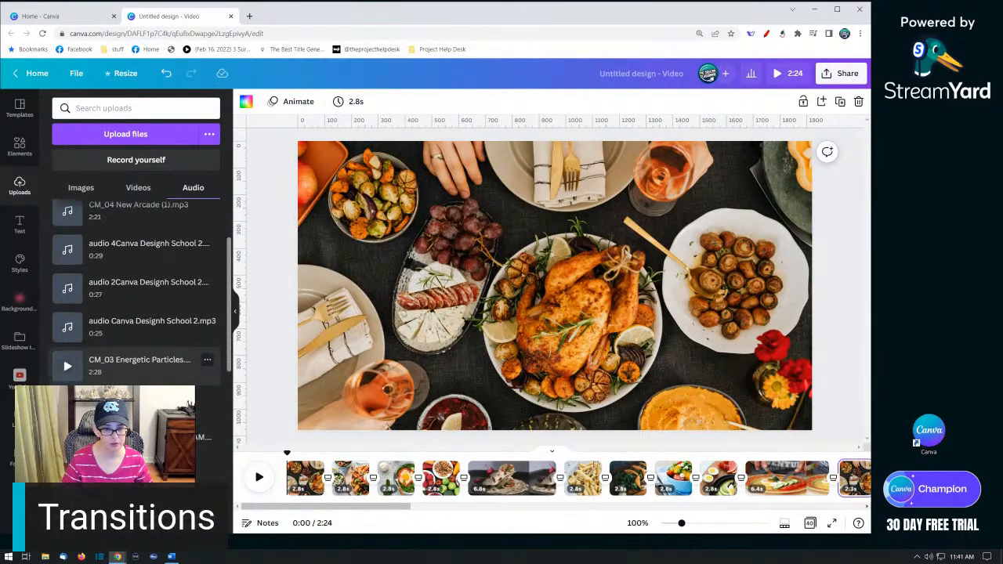
scroll(141, 353, up, 2)
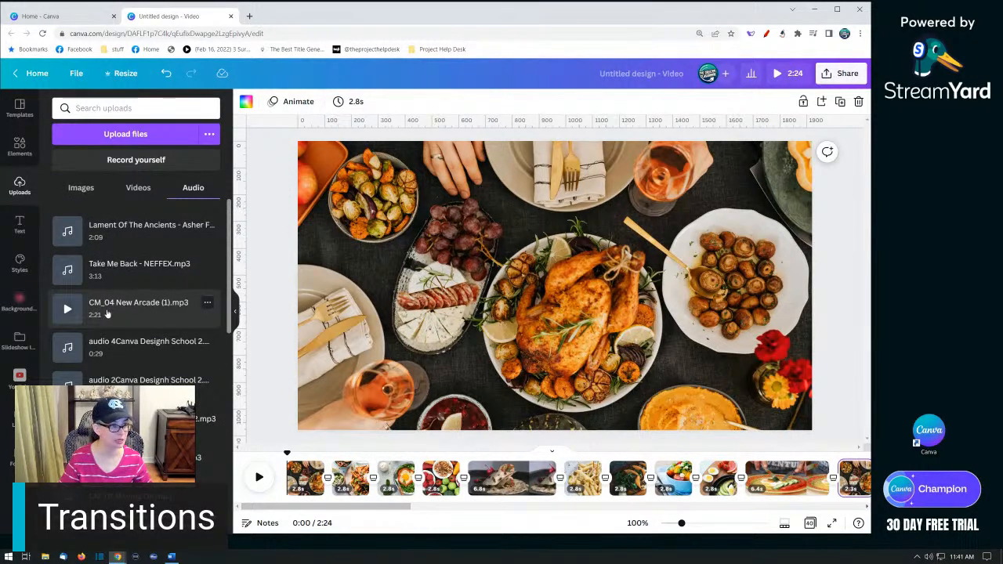
click(107, 314)
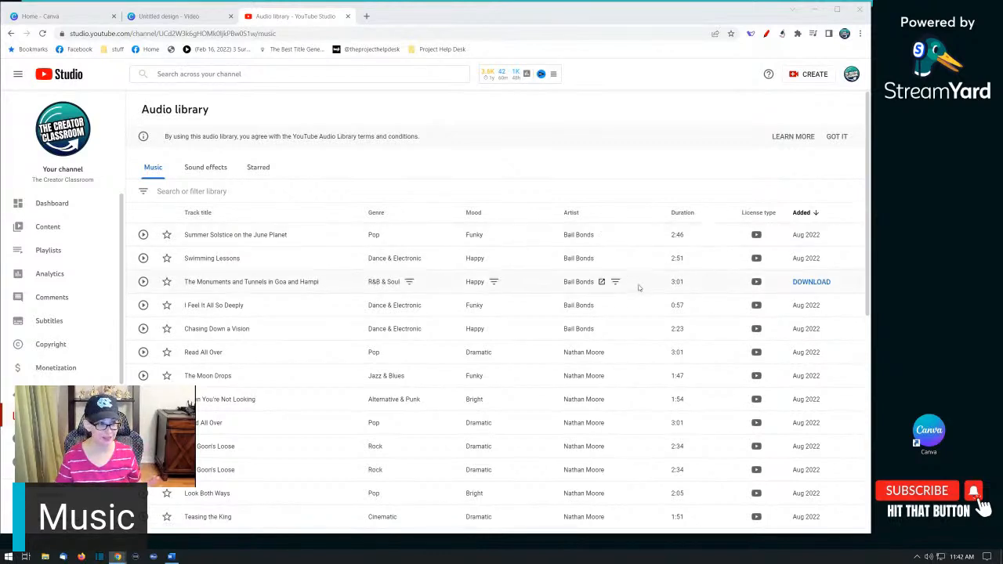
Step: On Creator Mix, open the Ocean Drive album from the 80s Retro mood and view the usage terms for New Arcade
mouse_move(750, 248)
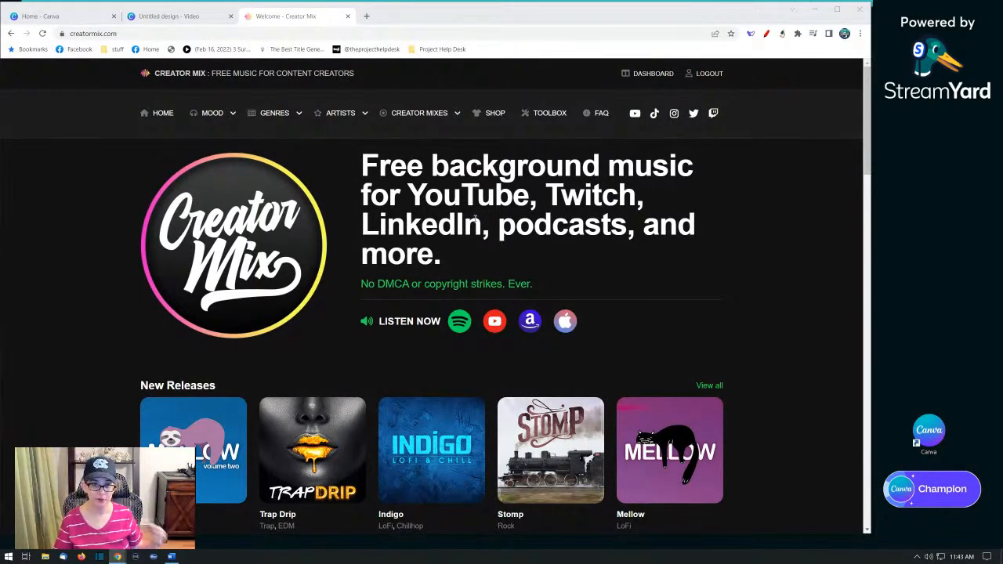
mouse_move(211, 113)
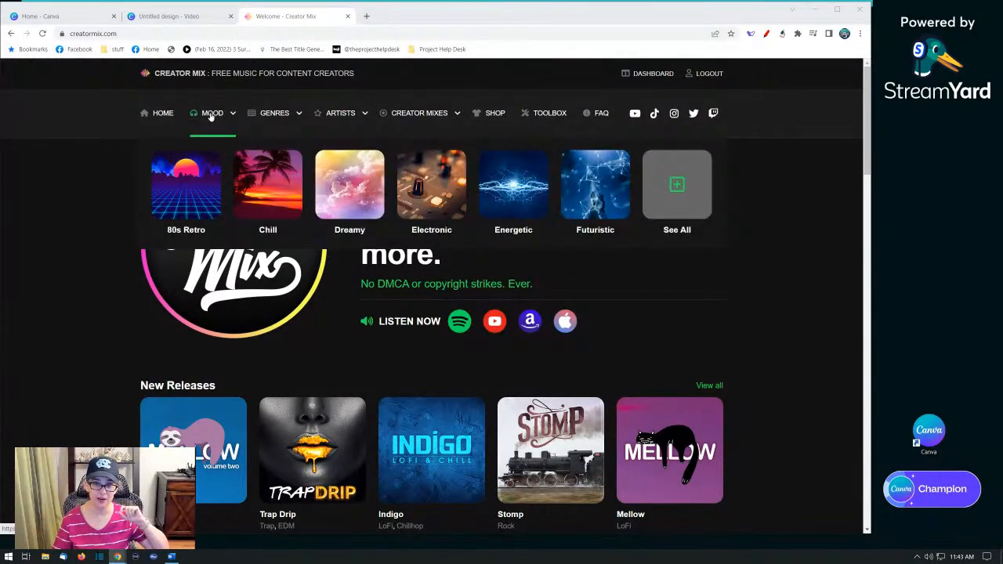
click(204, 193)
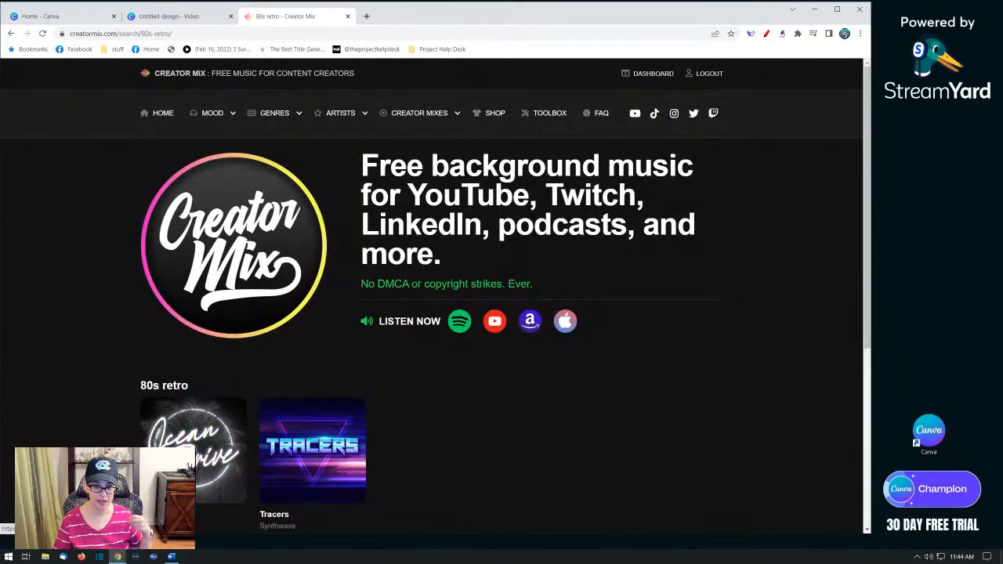
click(186, 463)
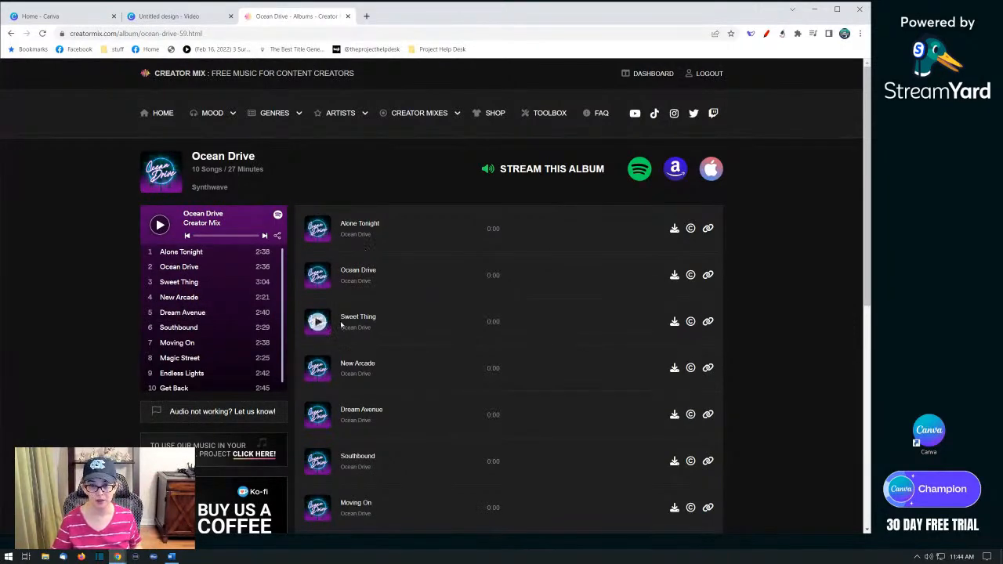
scroll(338, 243, down, 2)
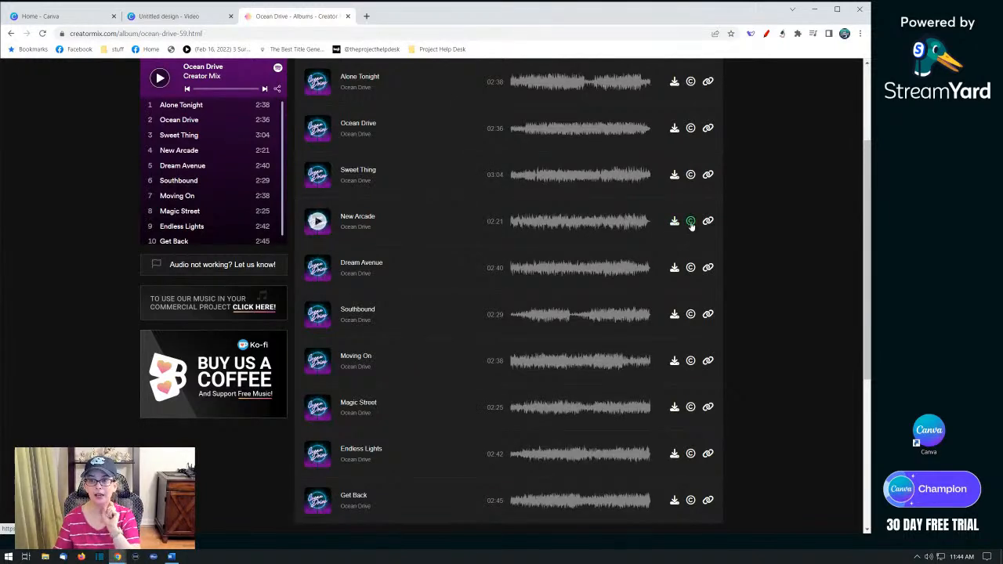
click(690, 222)
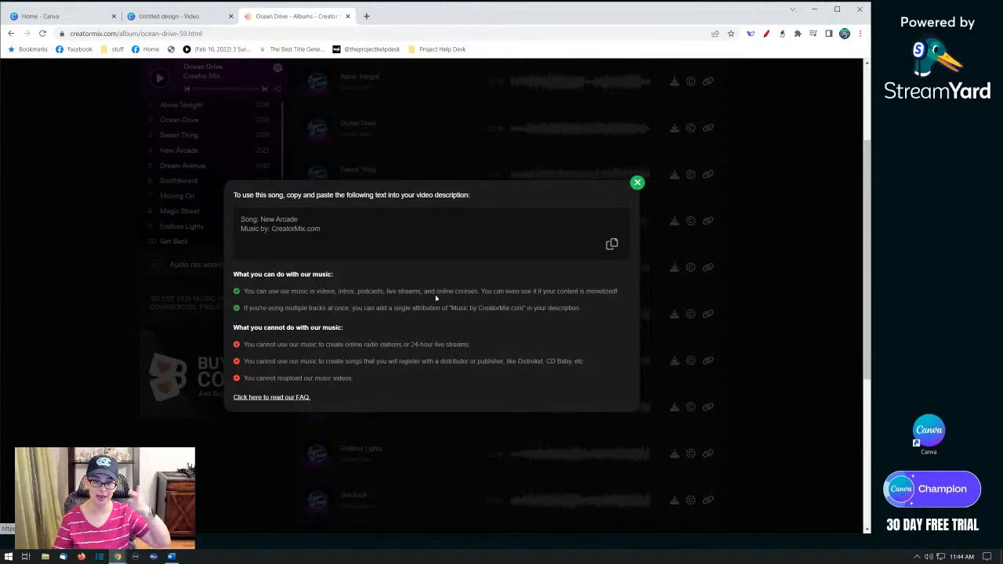
click(638, 183)
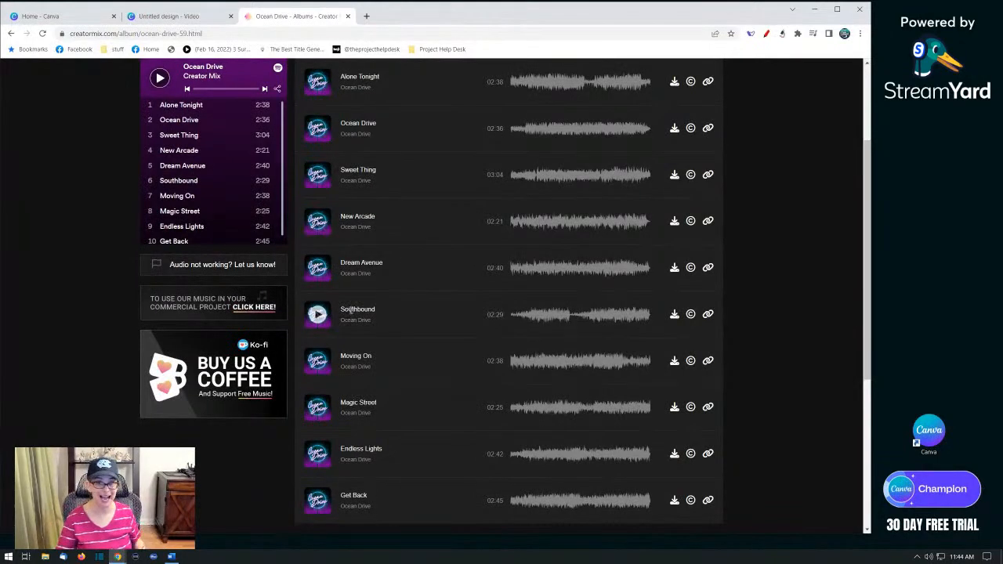
Step: Switch back to the Canva video design and look through the uploaded audio tracks
click(61, 17)
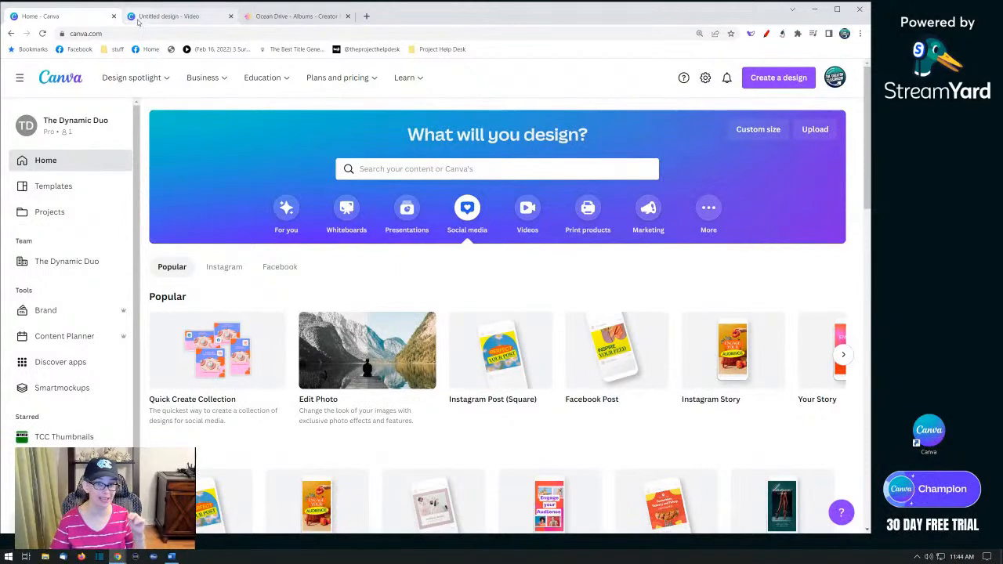
click(166, 15)
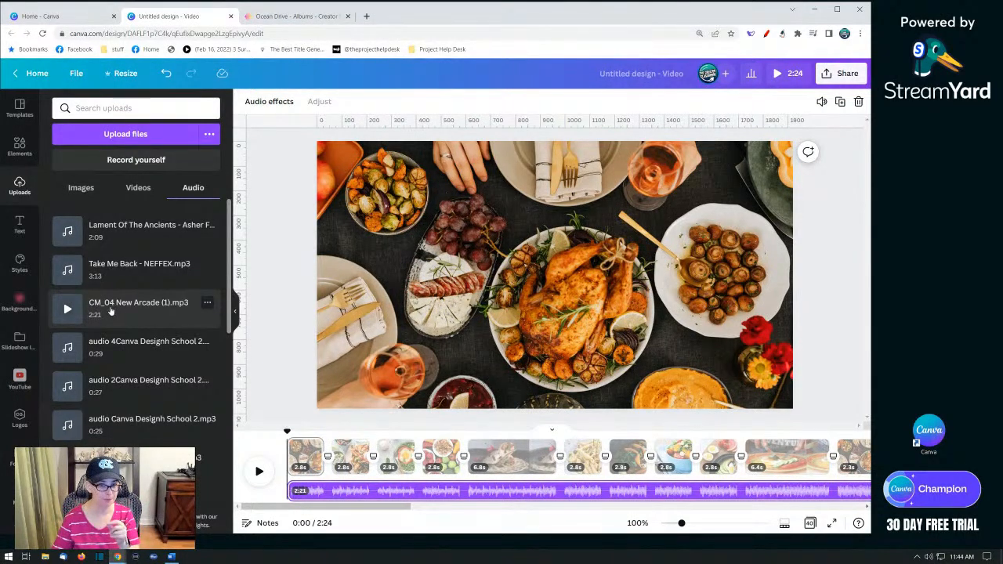
scroll(157, 356, down, 1)
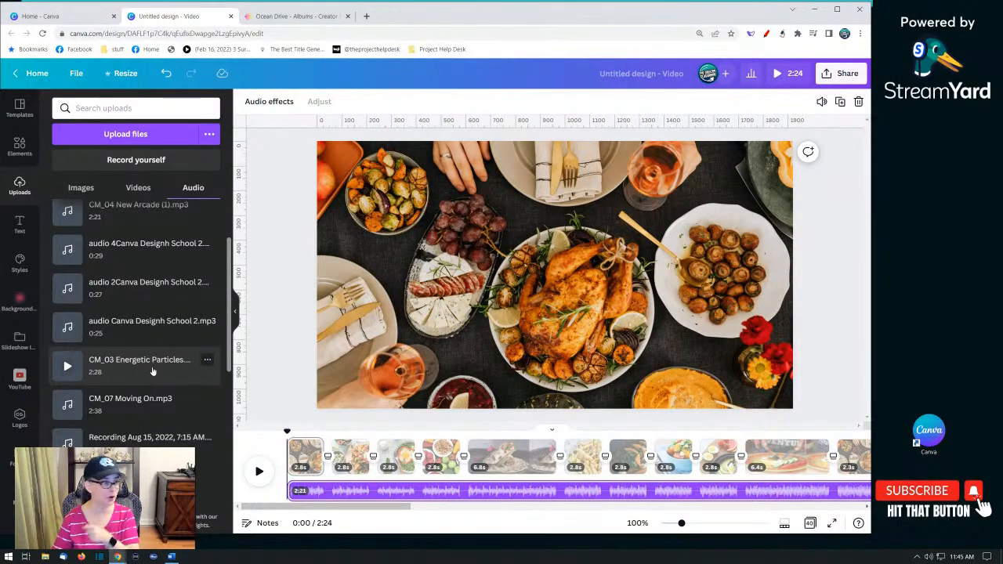
scroll(152, 361, up, 1)
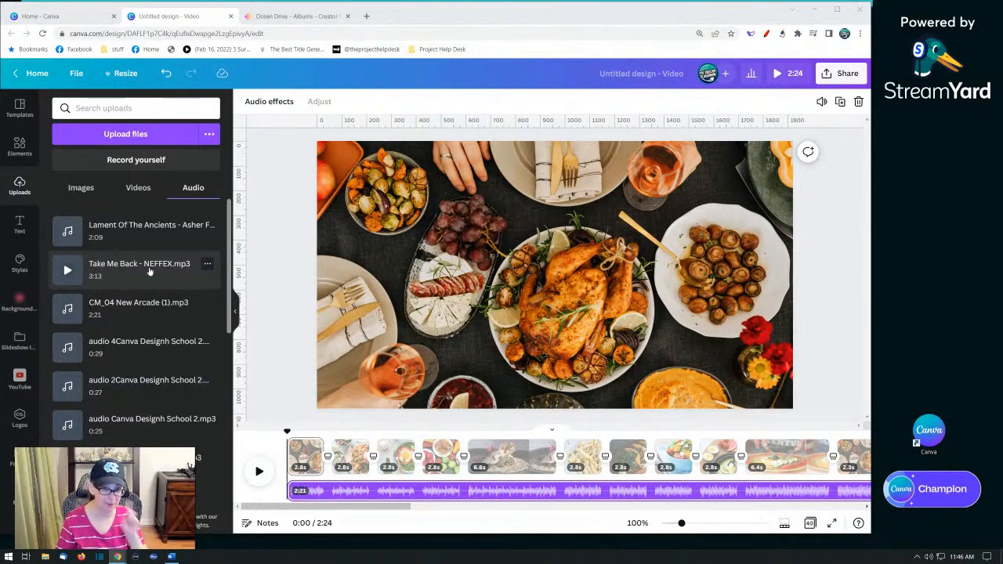
Step: Delete the music track and add "CM_04 New Arcade (1).mp3" again from the start of the video
click(343, 495)
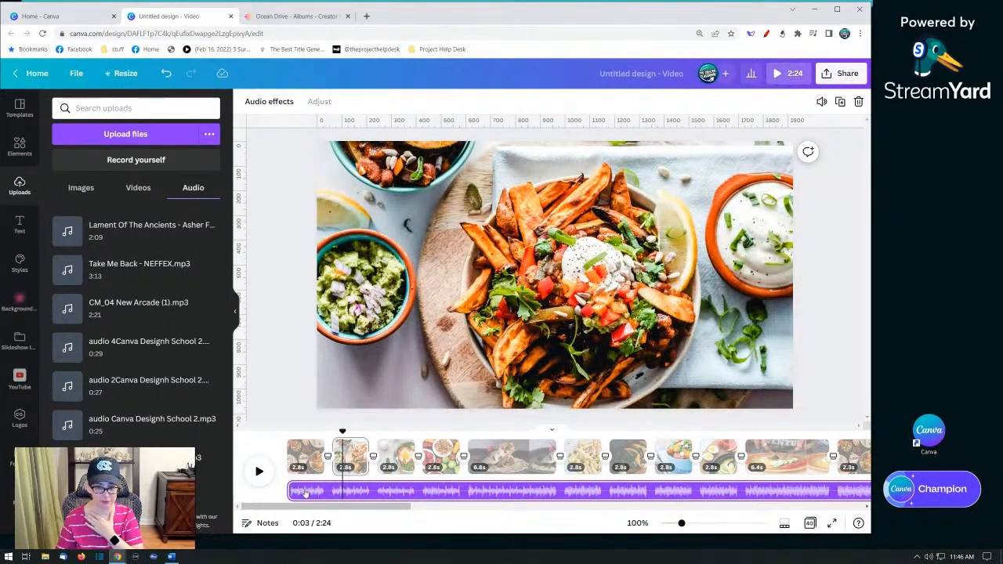
scroll(305, 492, right, 2)
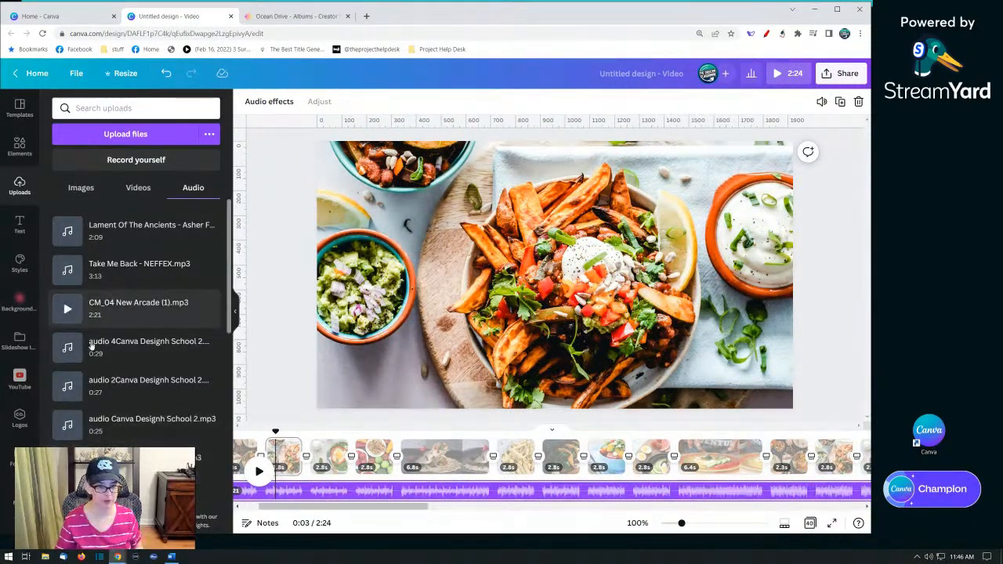
right_click(308, 496)
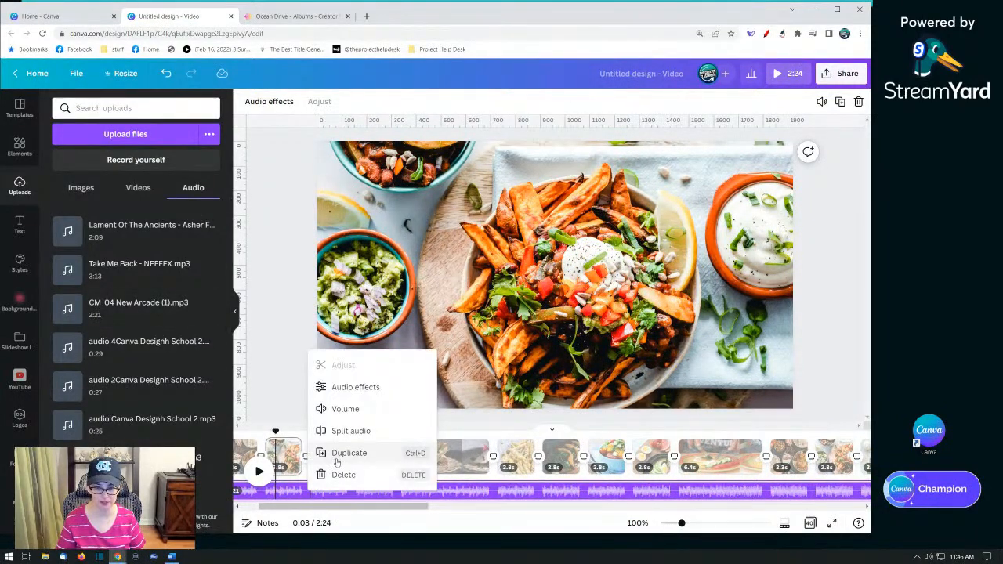
click(341, 474)
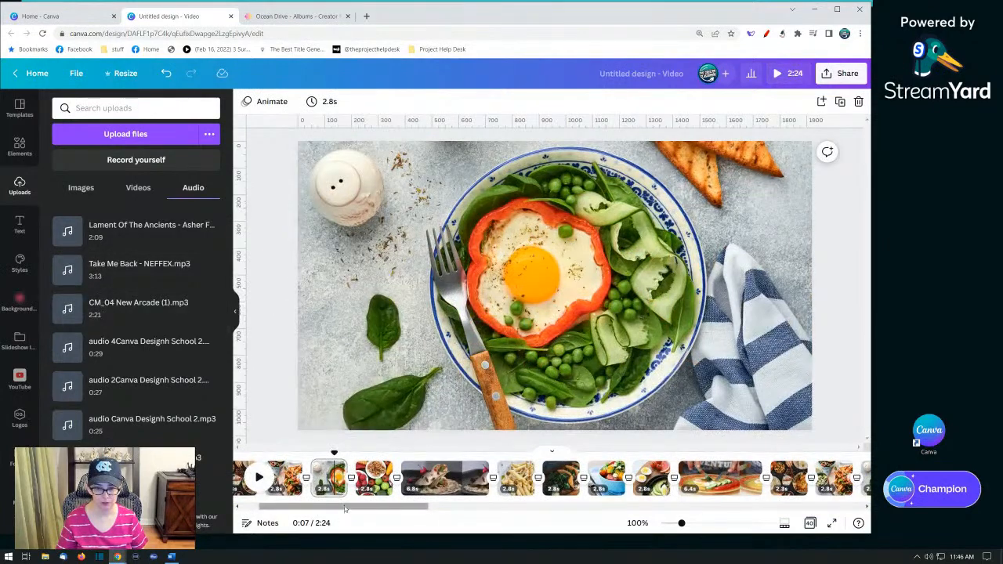
scroll(345, 509, left, 2)
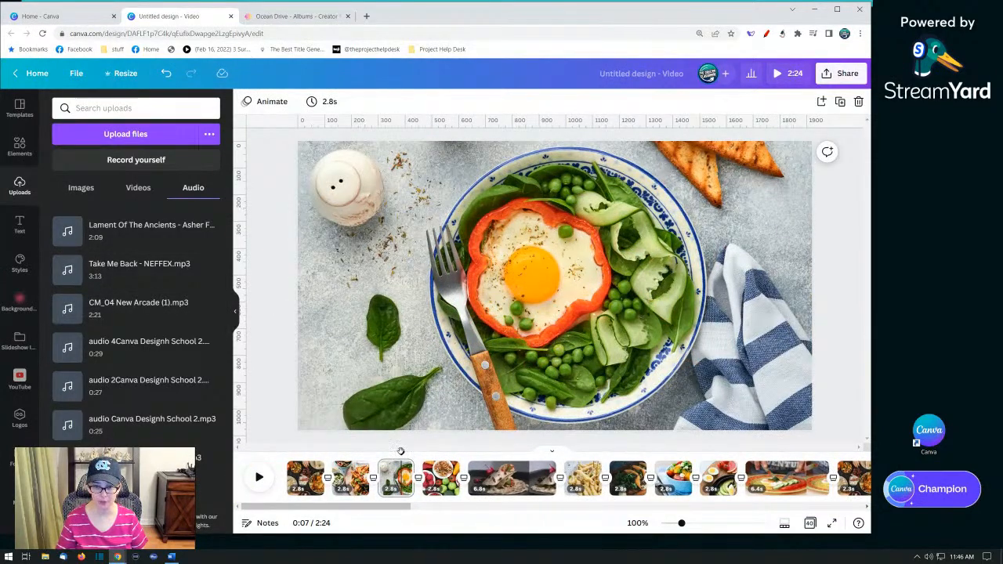
drag(399, 451, 288, 450)
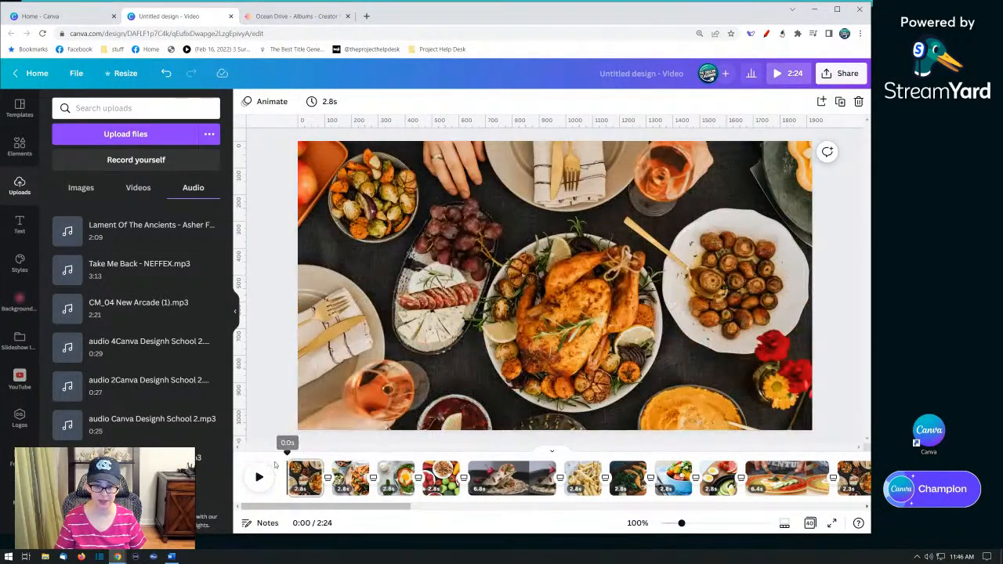
click(129, 313)
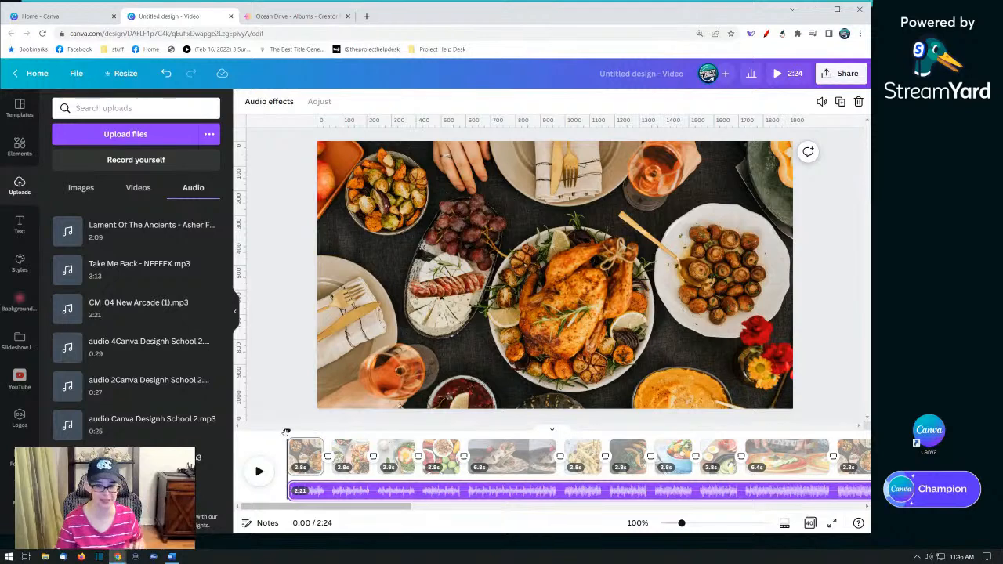
Step: Shorten the wrap video on page 35 to 5.2 seconds and the fried egg video on page 40 to 4.8 seconds
click(329, 495)
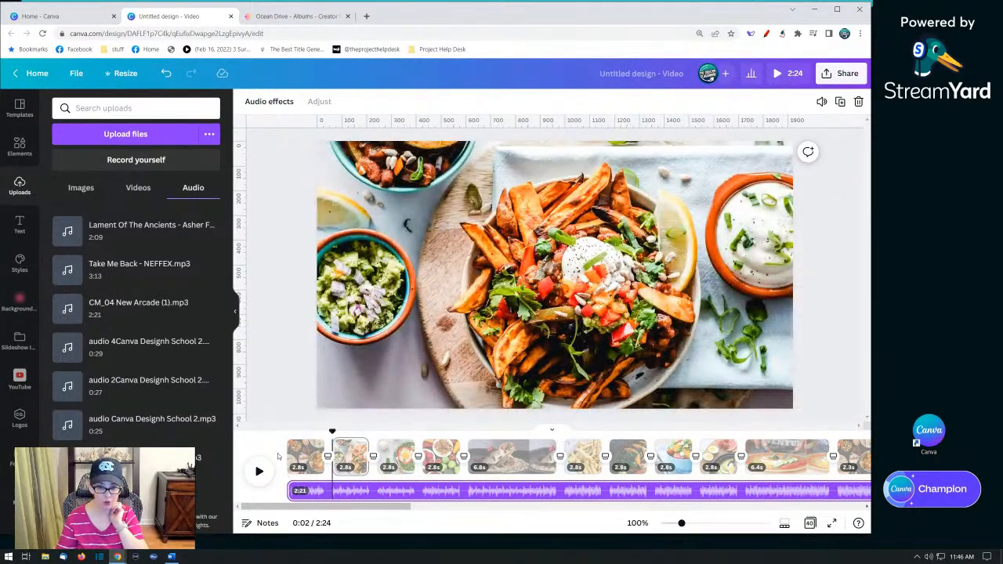
click(298, 469)
drag(316, 507, 782, 495)
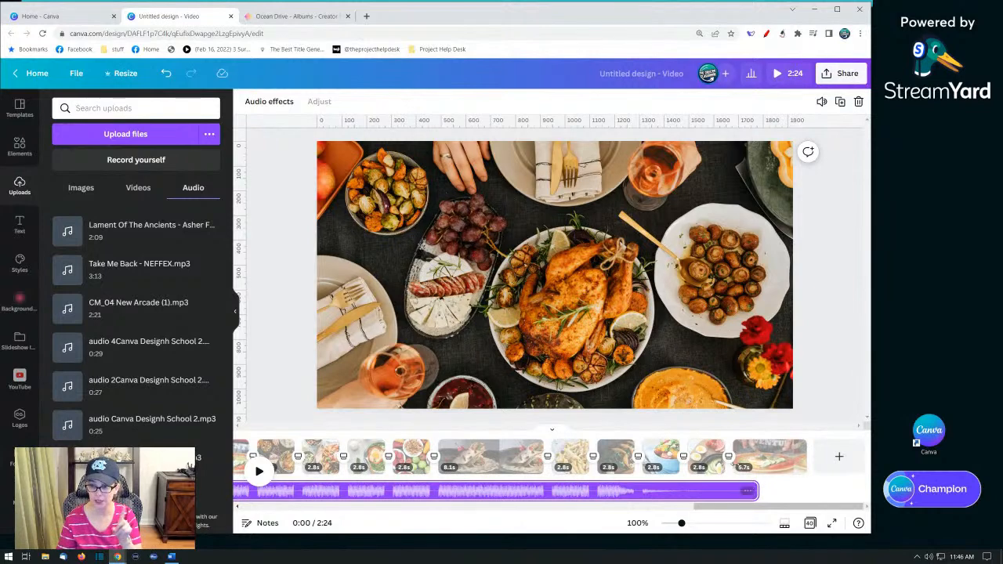
click(517, 462)
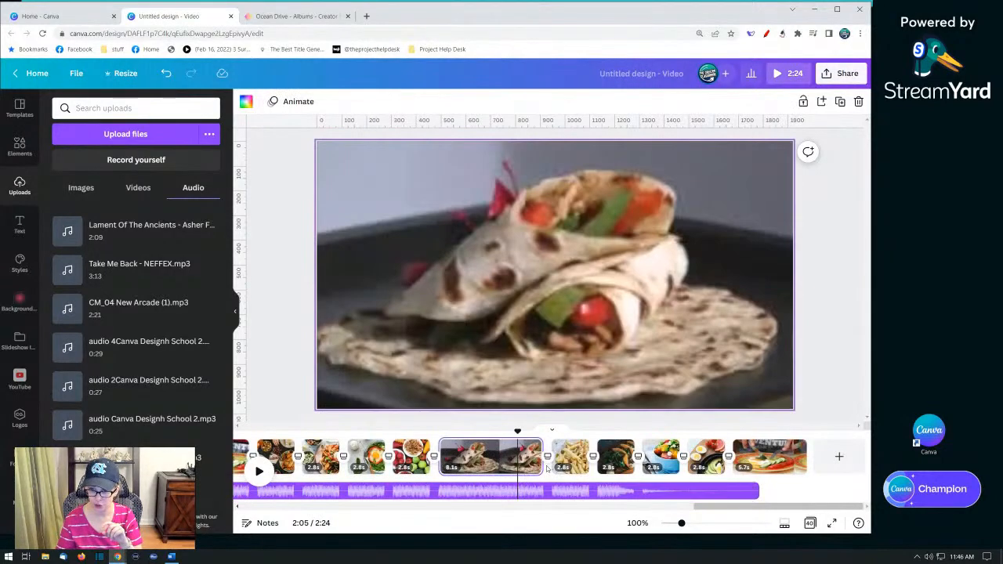
drag(542, 464, 506, 465)
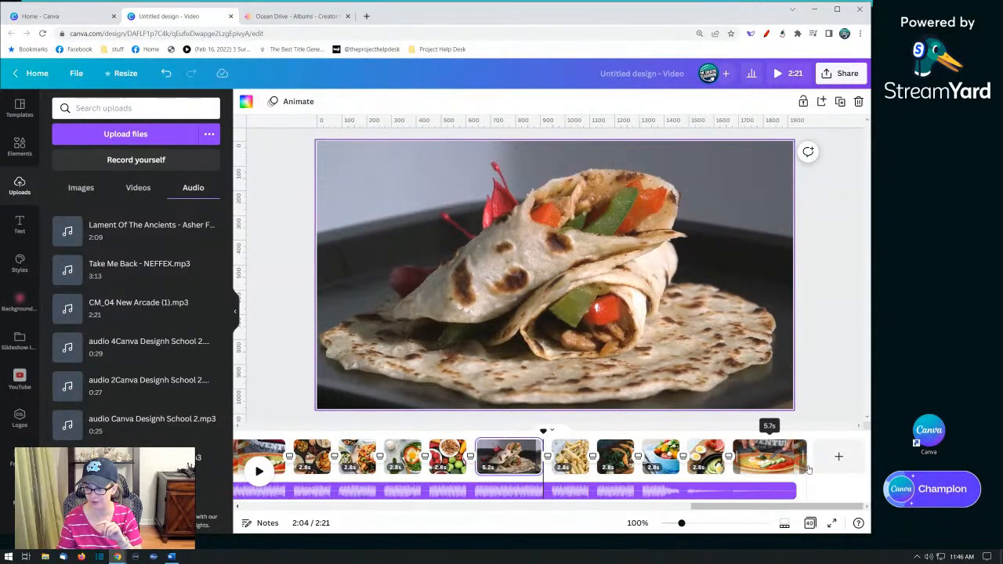
drag(805, 465, 788, 465)
Step: Set the volume of the background music track to 30
click(766, 491)
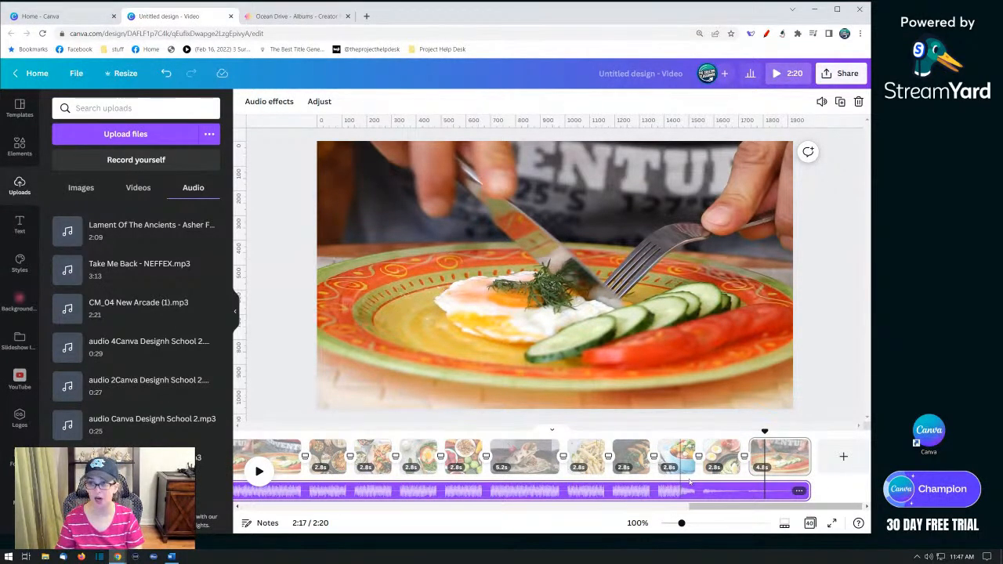
click(821, 102)
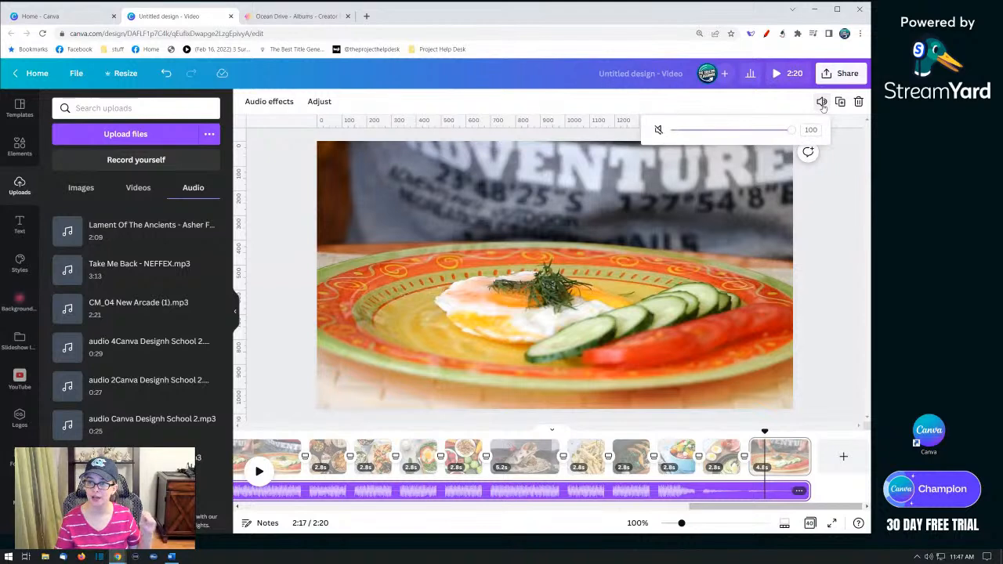
drag(806, 129, 820, 130)
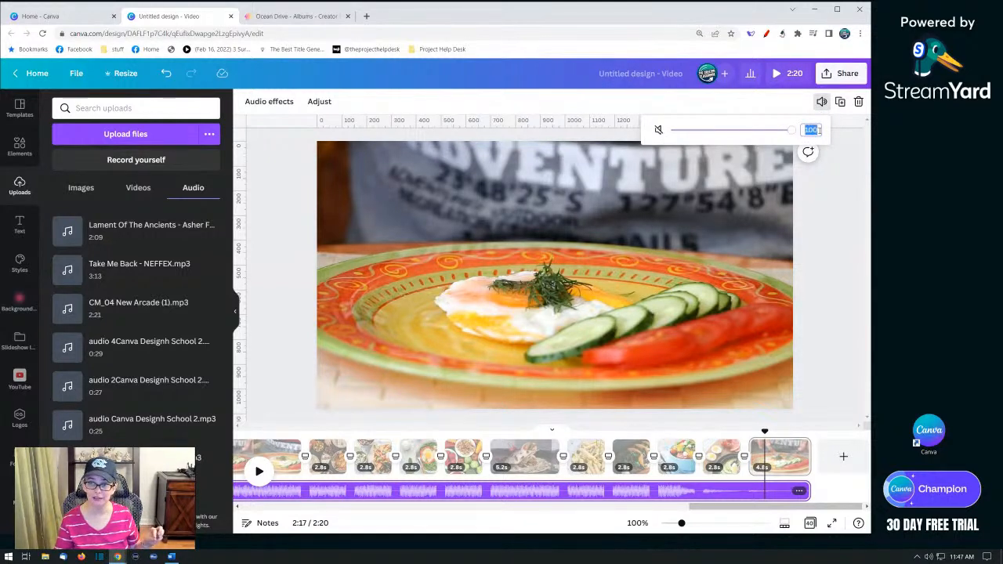
text(30)
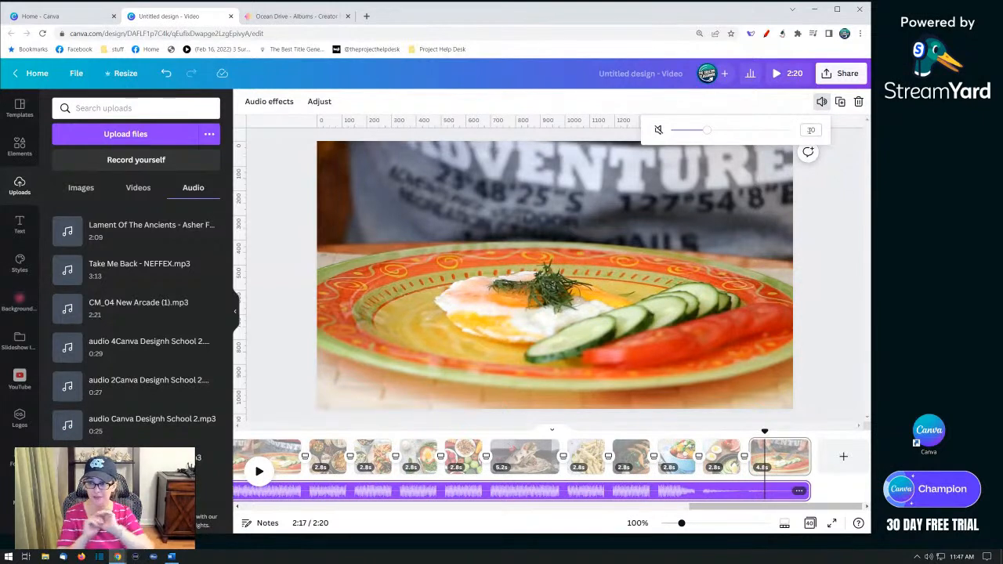
click(828, 233)
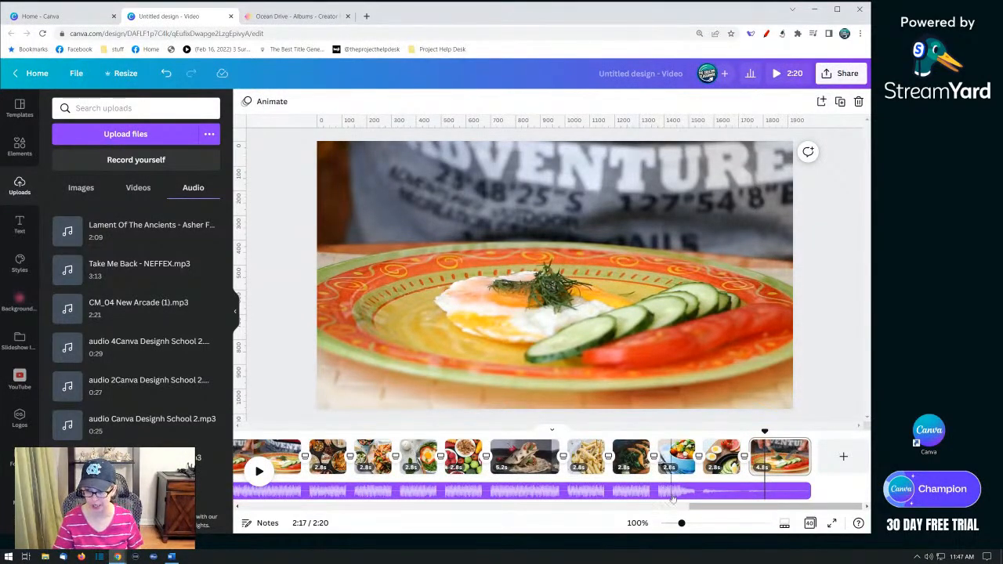
Step: Go back to the first page of the video and play the opening pages to preview the transitions and music
drag(712, 506, 278, 490)
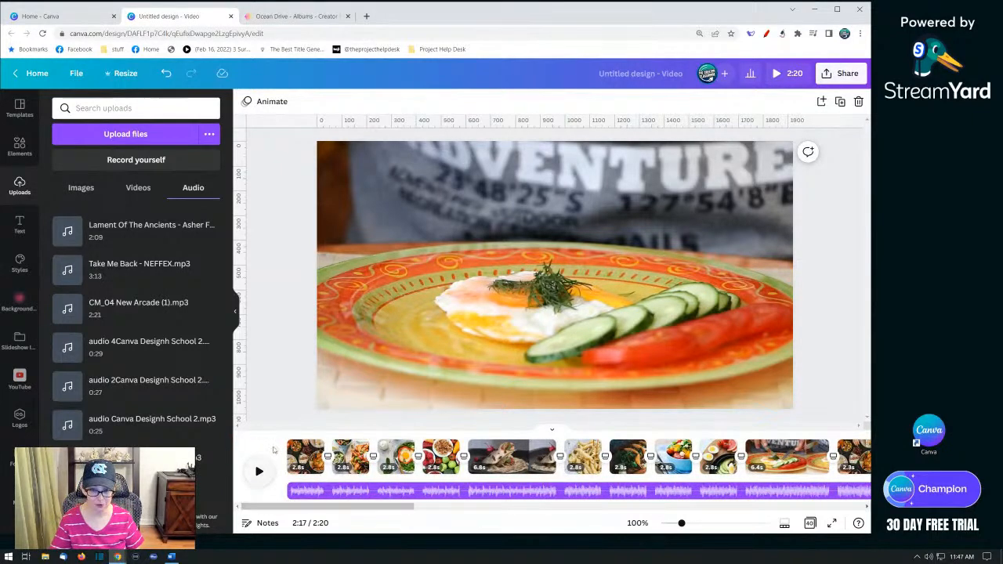
click(290, 456)
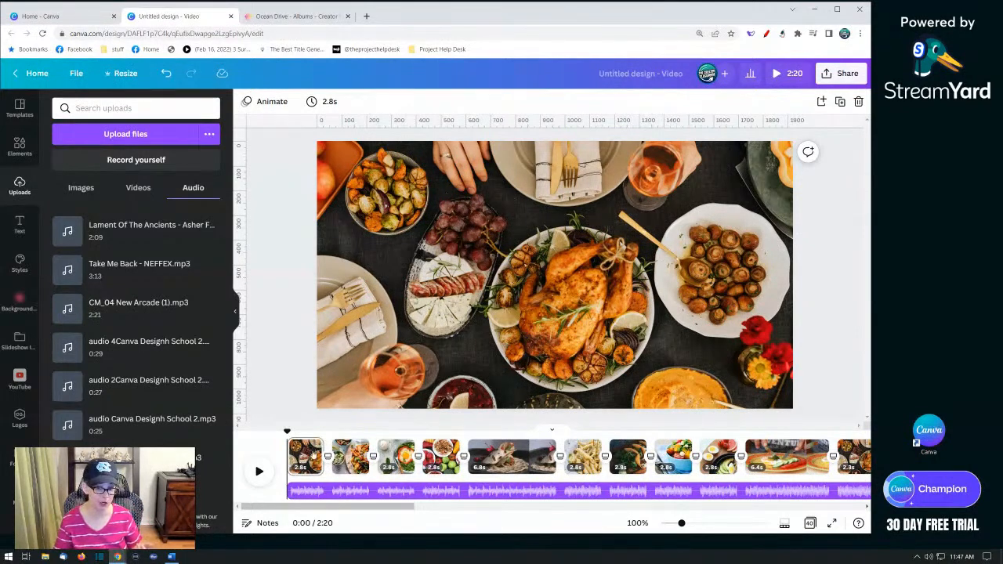
click(310, 464)
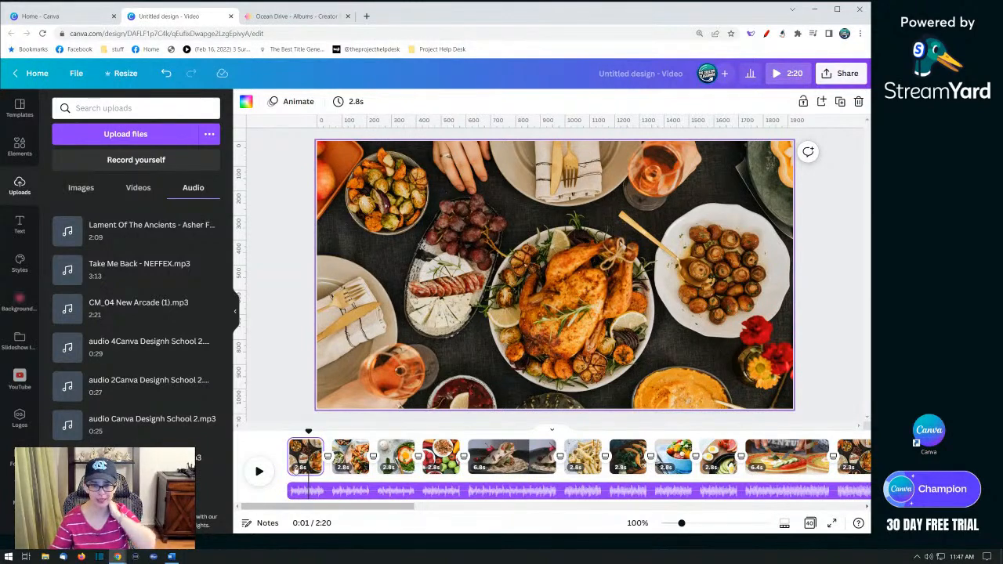
click(261, 471)
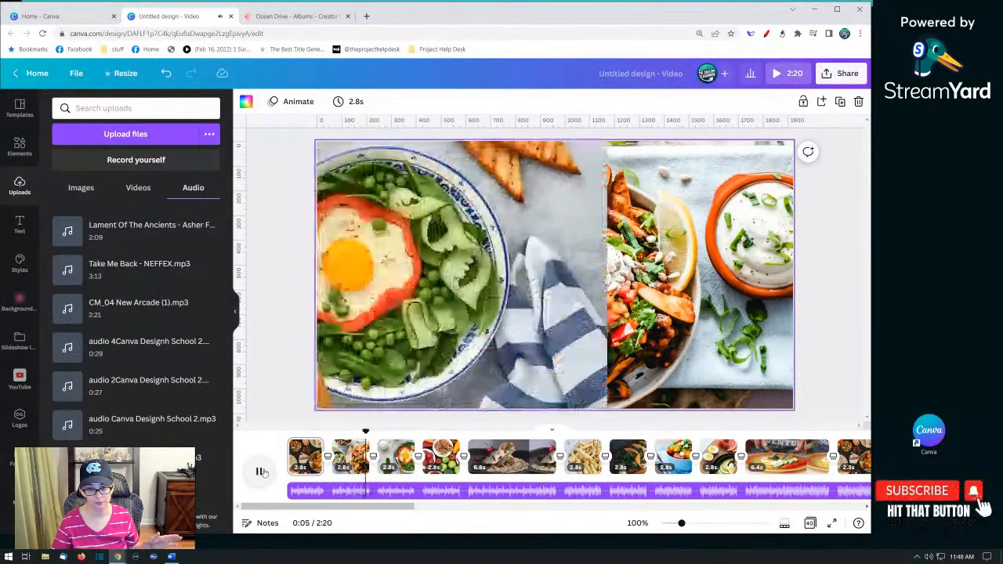
click(261, 471)
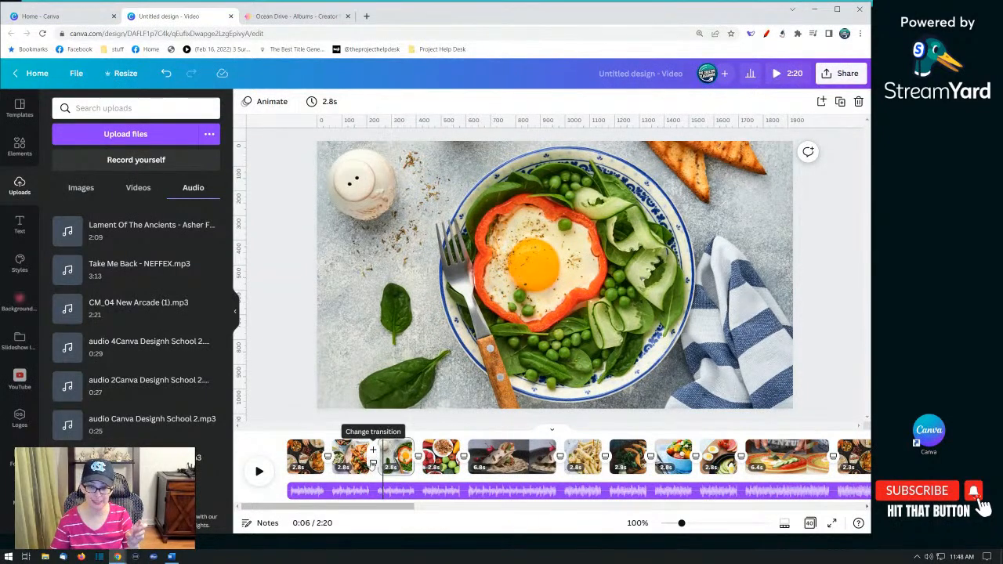
Step: Set the direction of the Stack transition between pages 2 and 3 to left
click(373, 462)
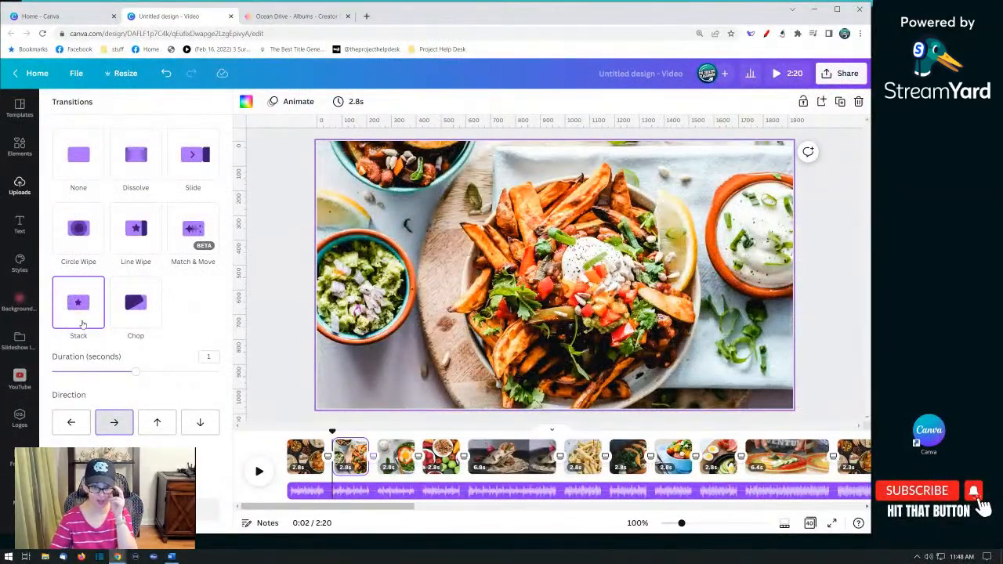
click(69, 434)
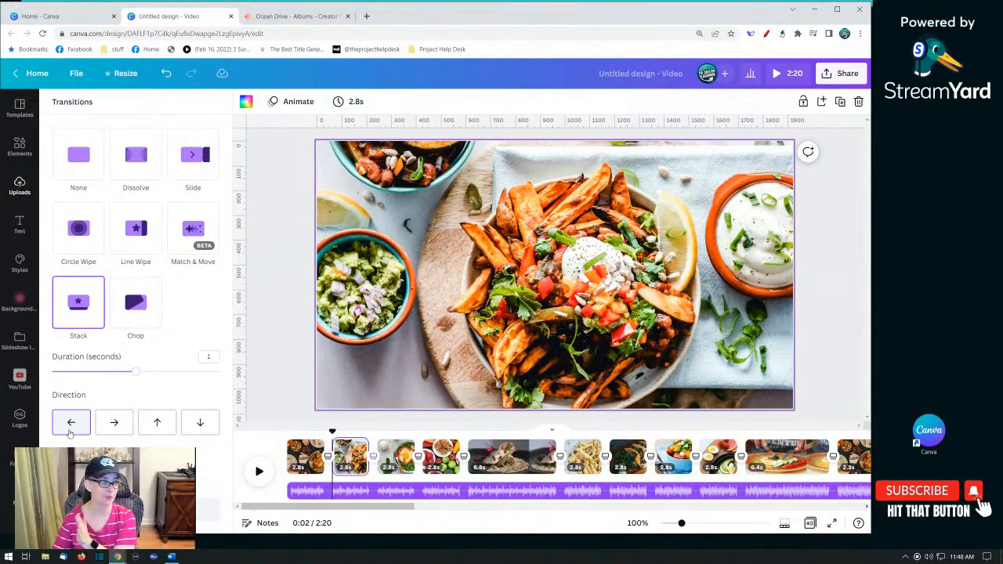
click(70, 423)
click(283, 457)
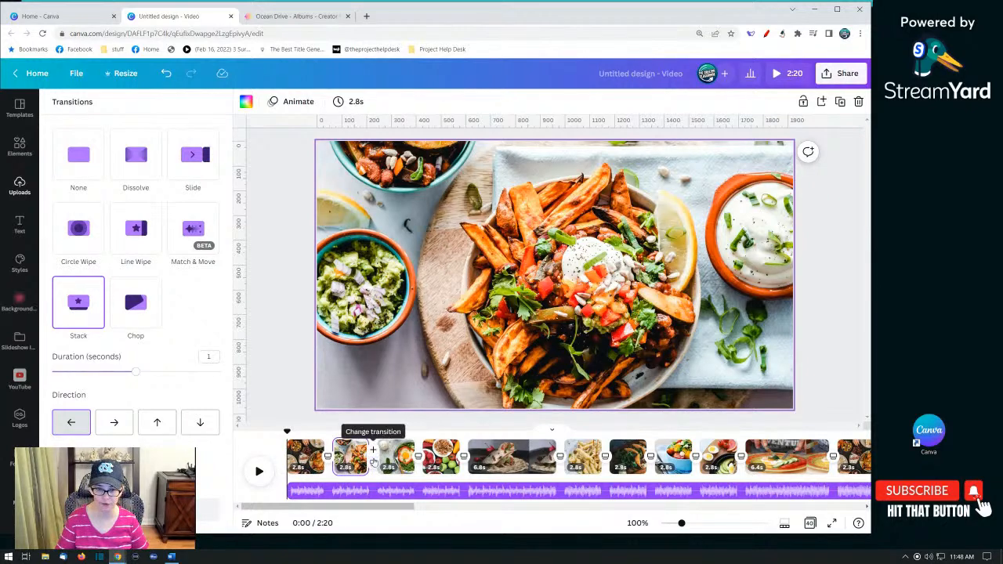
Step: Set the Stack transition direction to up after page 3 and to down after page 4
click(418, 464)
click(158, 423)
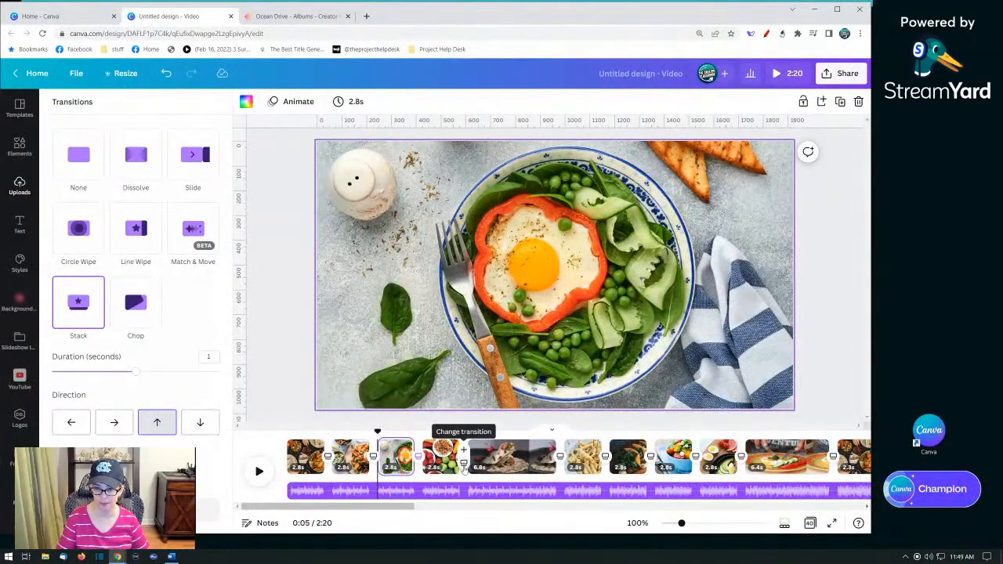
click(464, 458)
click(202, 425)
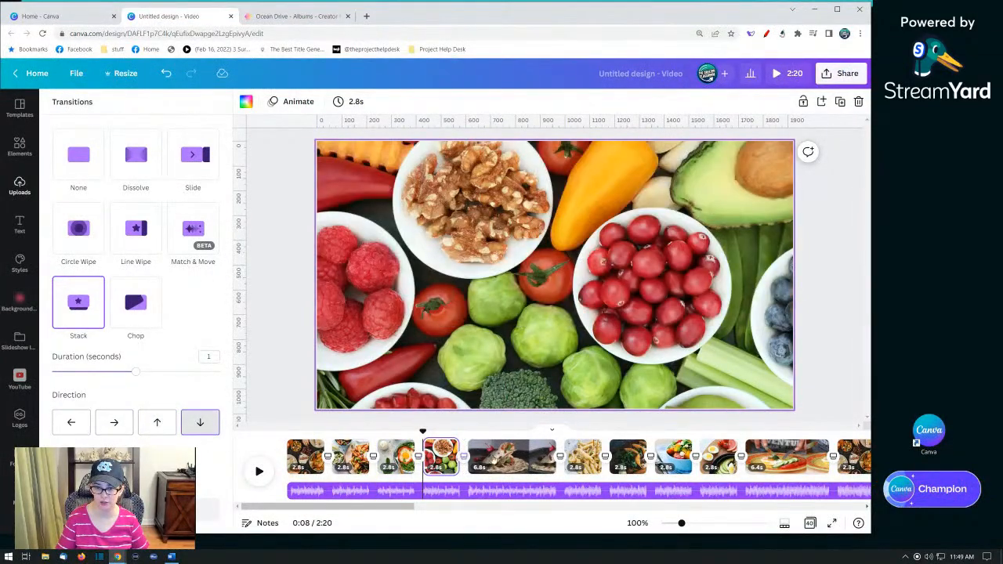
Step: Change the transition after the wrap video on page 5 to Dissolve and preview the video from the start
click(559, 457)
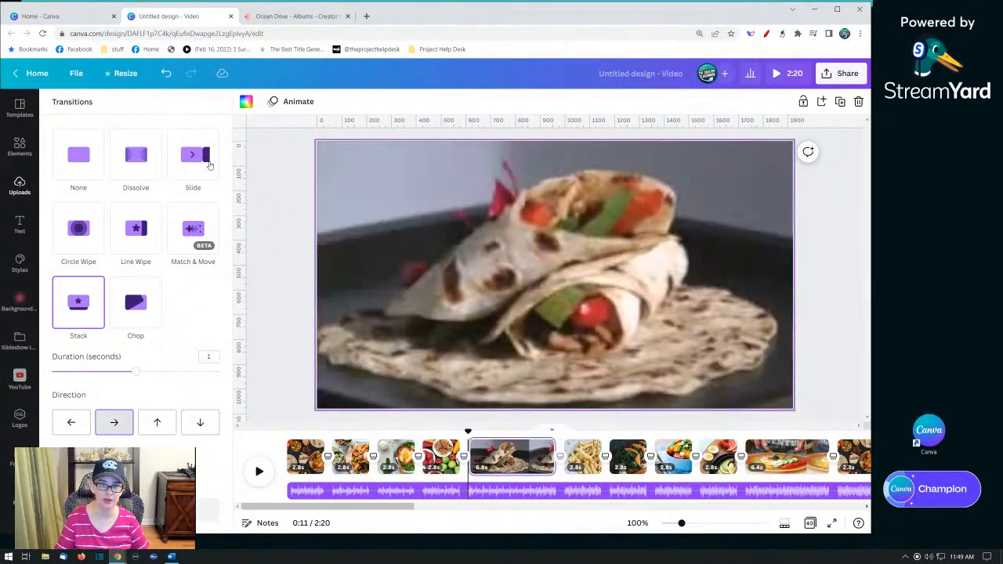
click(135, 155)
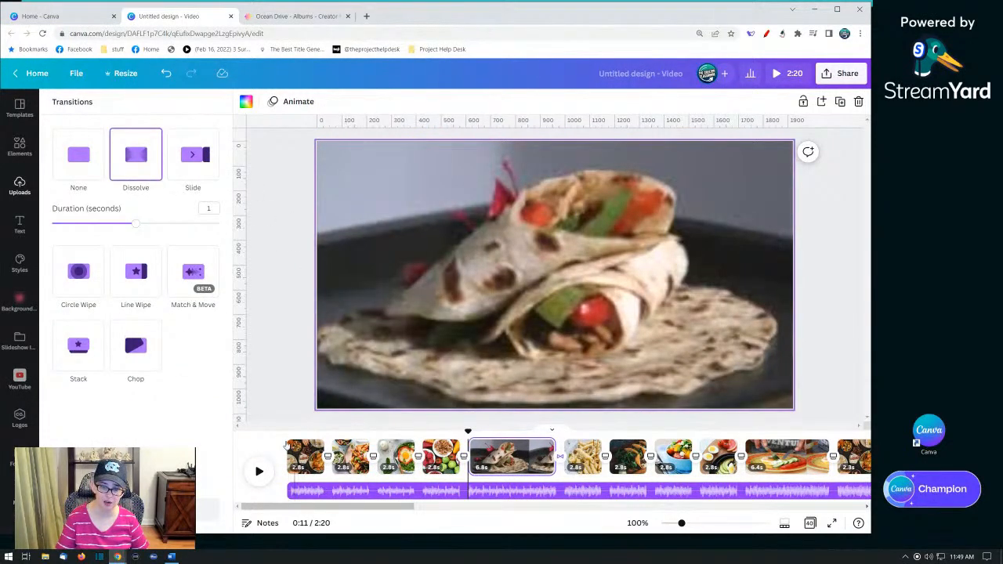
click(282, 443)
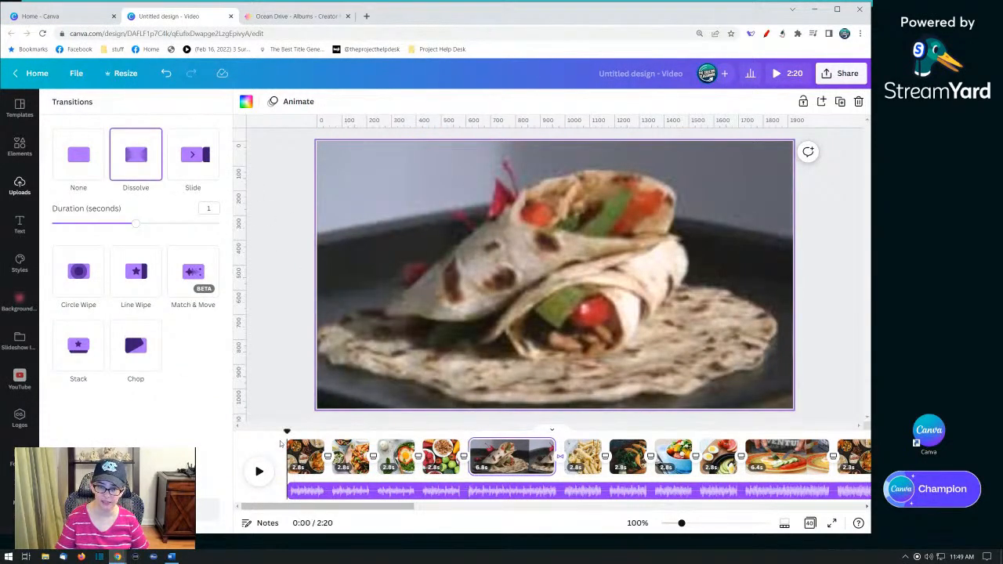
click(259, 472)
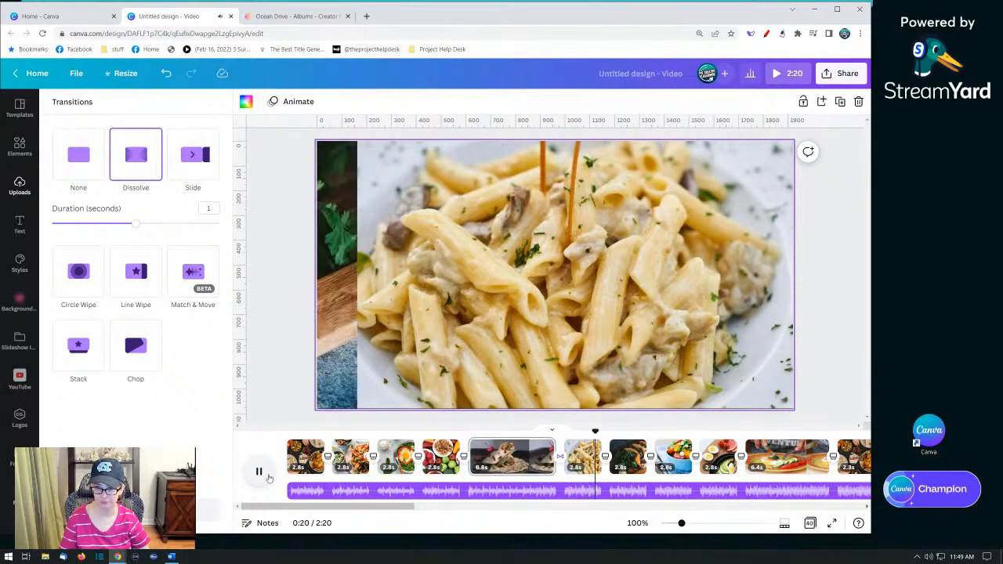
click(267, 476)
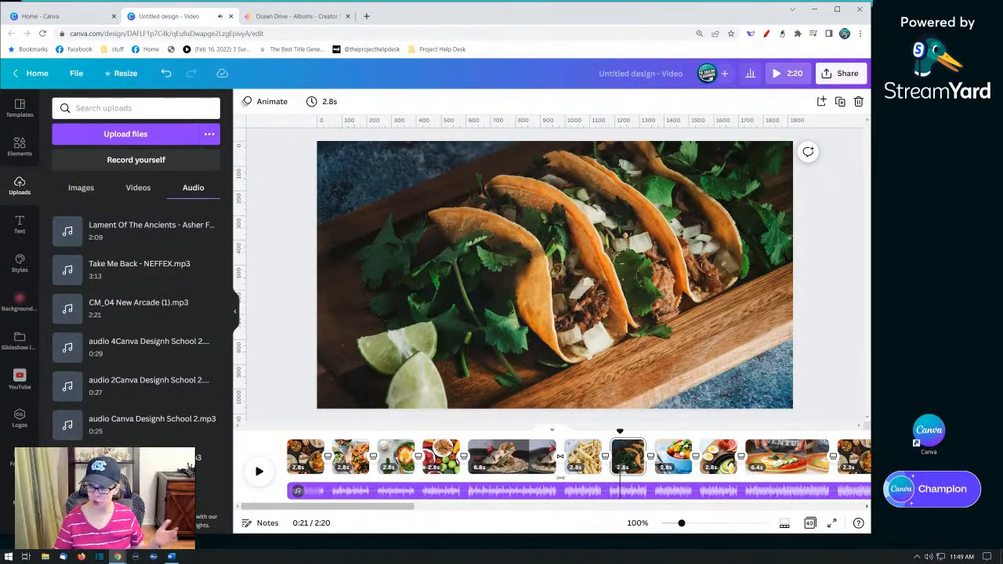
Step: Go to page 39 near the end of the timeline and play the video's ending
click(526, 506)
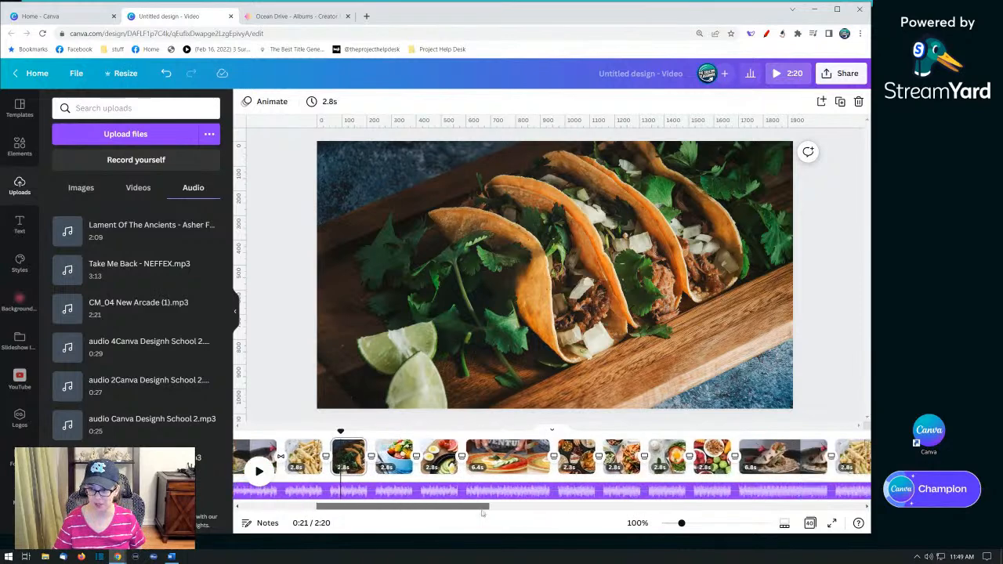
drag(563, 512, 860, 525)
click(711, 467)
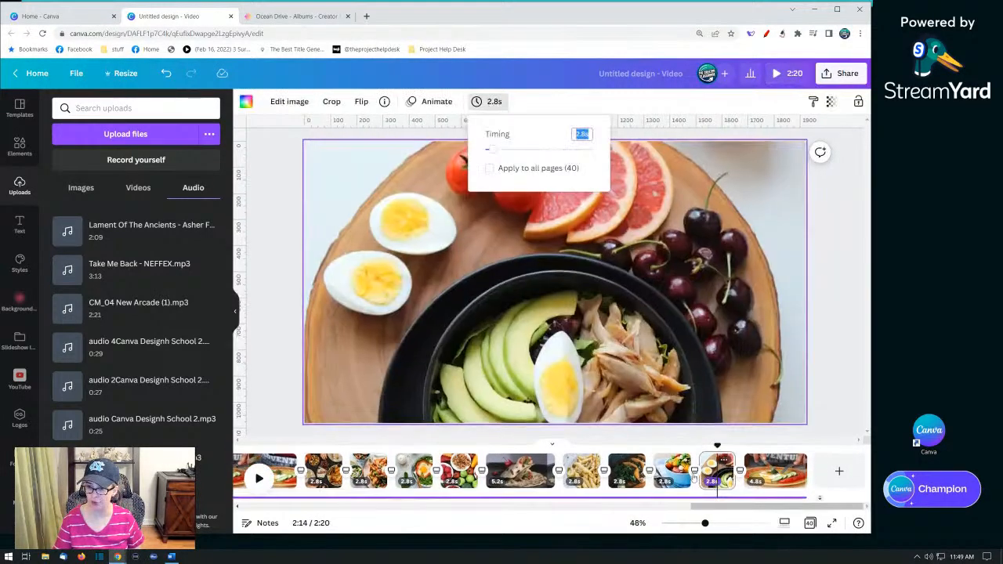
click(258, 478)
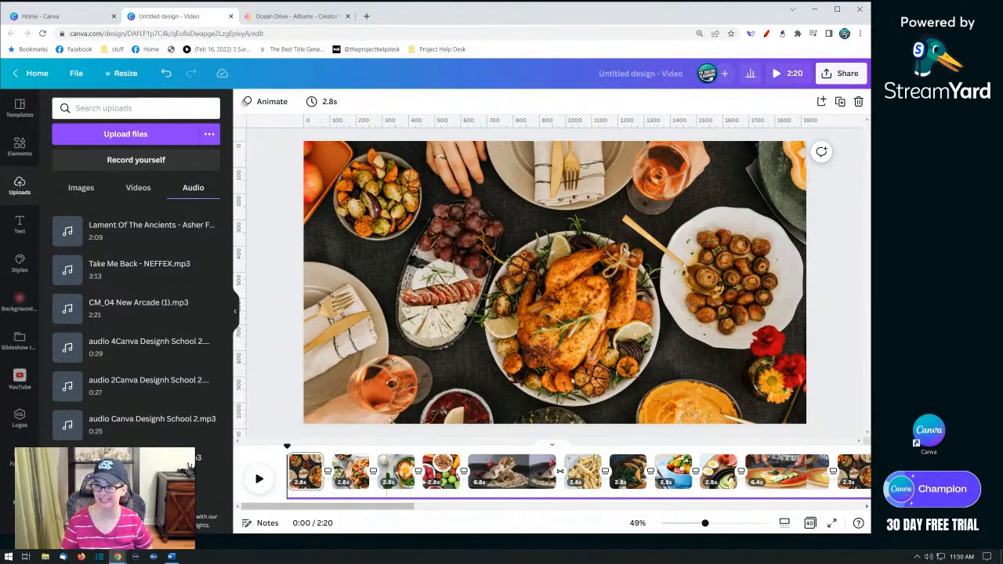
Step: Download all 40 pages of the design as an MP4 video
click(839, 74)
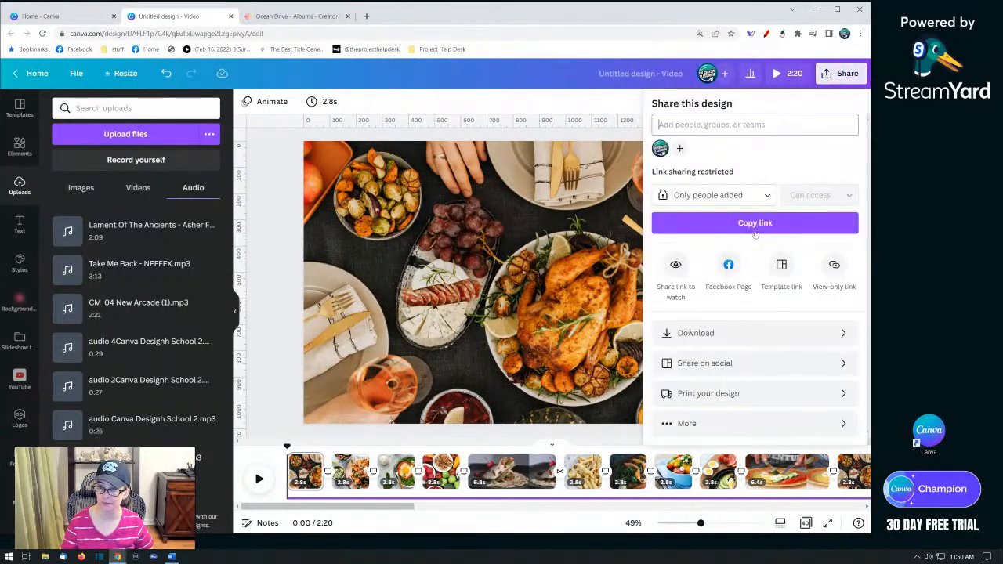
click(680, 333)
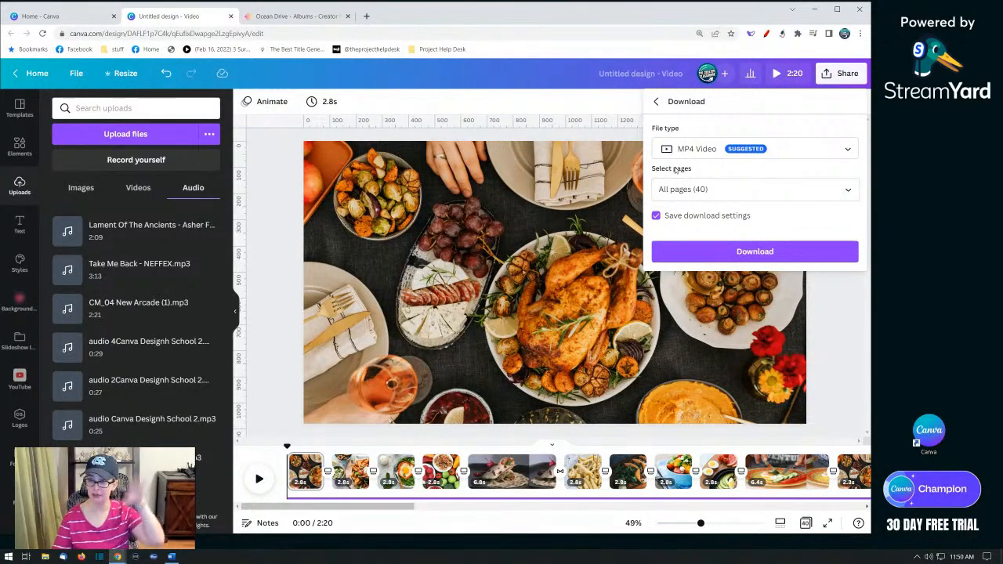
click(711, 251)
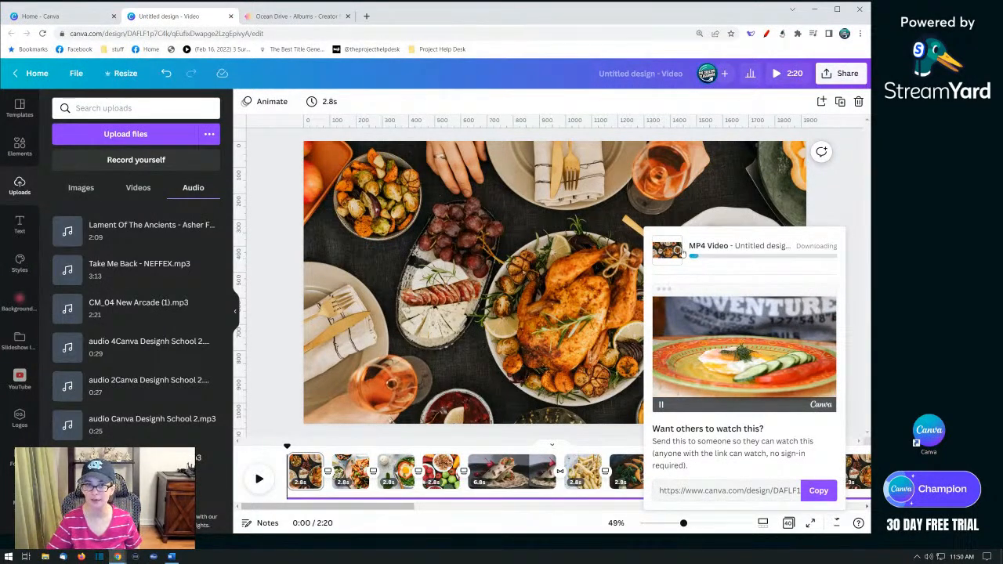
Step: From the Canva home page's recent designs, open "YOU FAILED. EPIC FAILURE" and its copy in new browser tabs
click(43, 16)
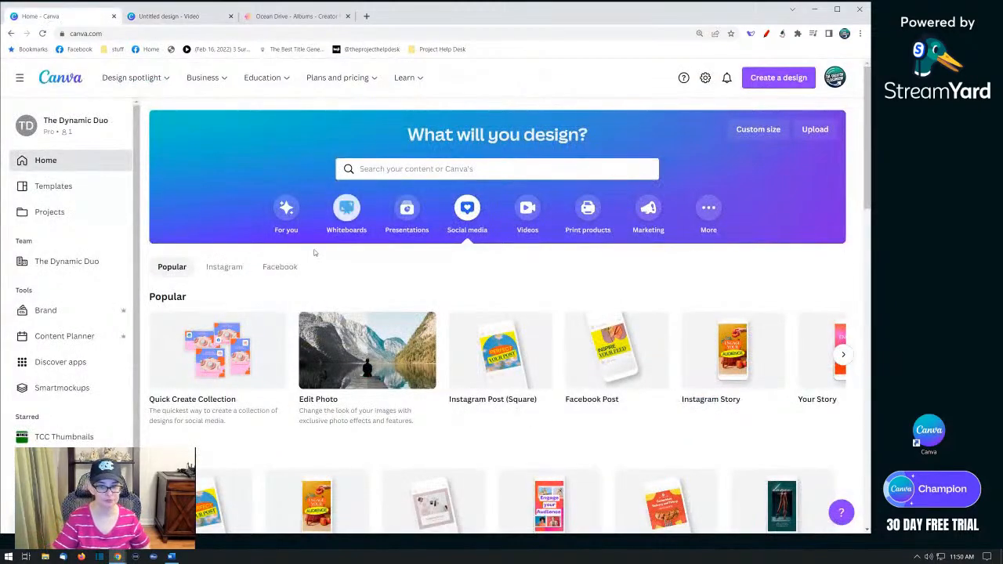
click(284, 210)
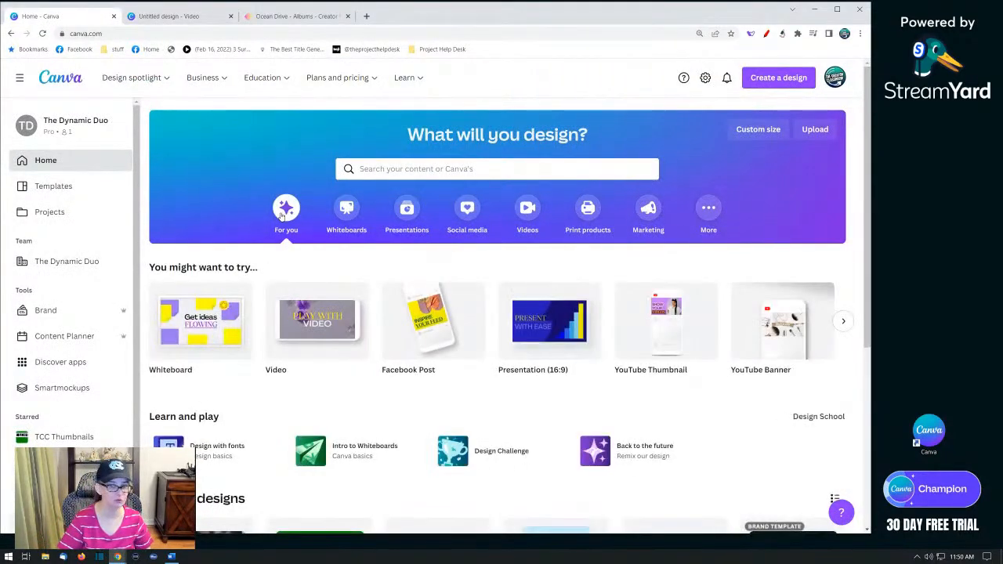
scroll(226, 337, down, 4)
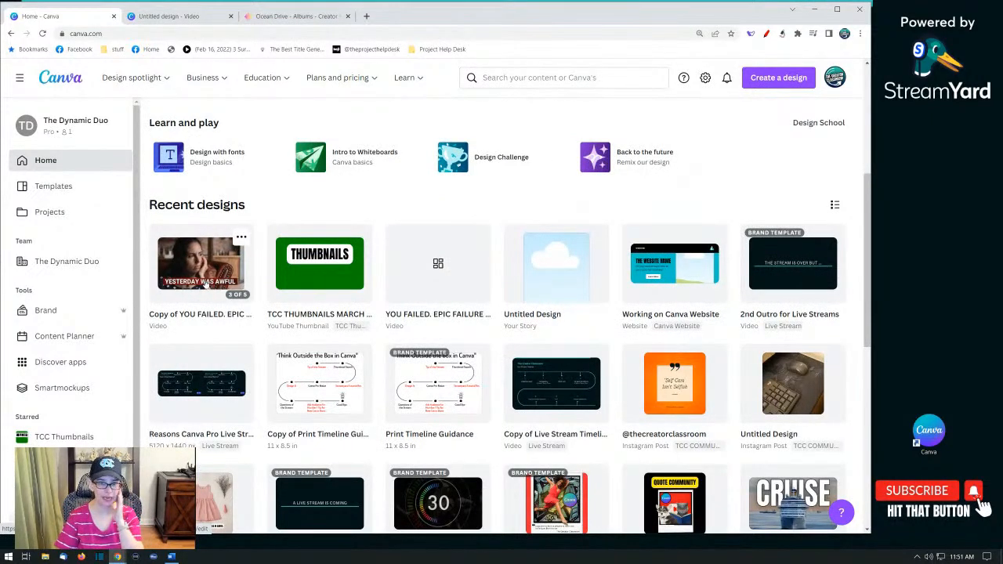
right_click(428, 279)
click(432, 276)
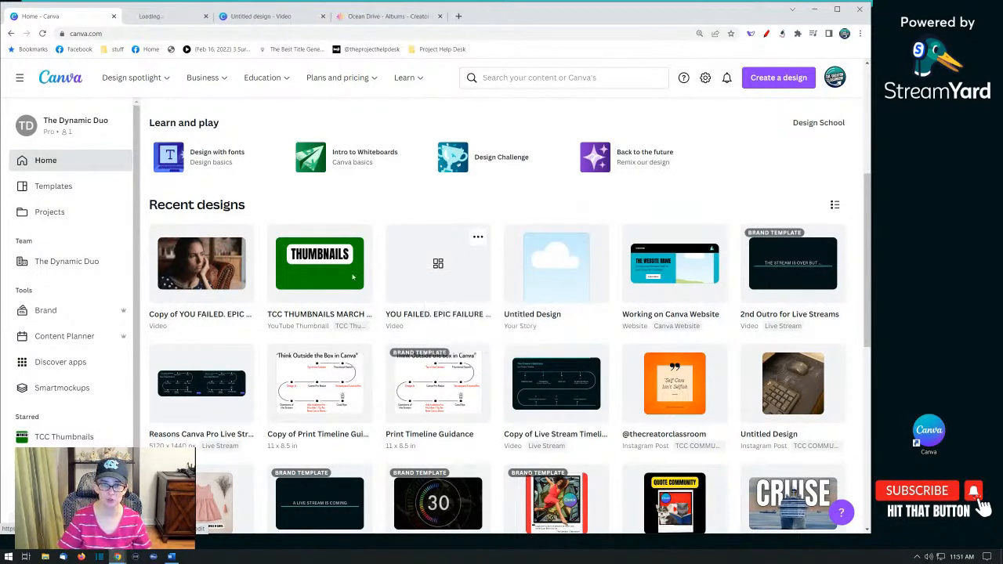
right_click(195, 264)
click(209, 269)
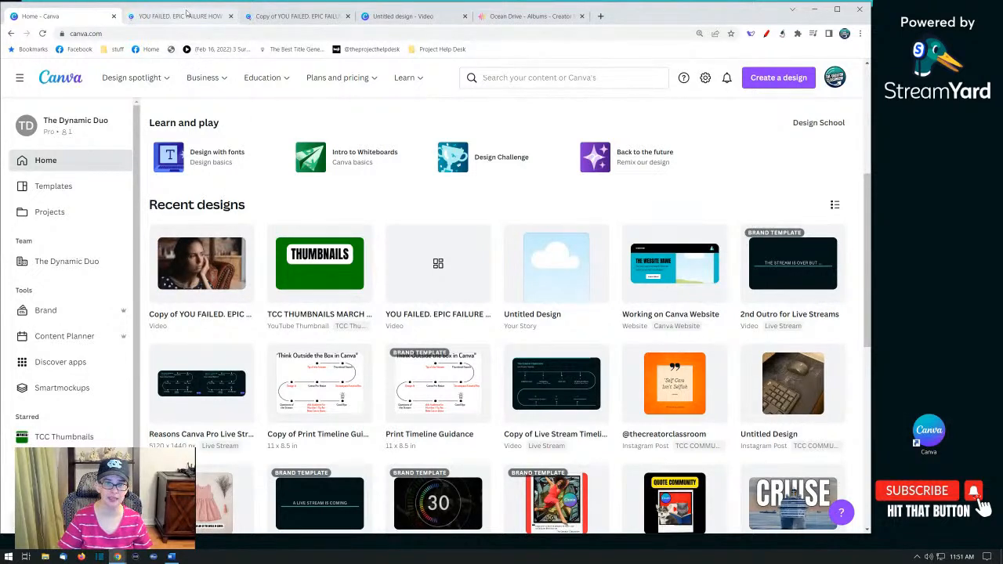
Step: Switch to the original "YOU FAILED. EPIC FAILURE" design and examine its audio track at the "NEGATIVE THOUGHTS" page
mouse_move(188, 14)
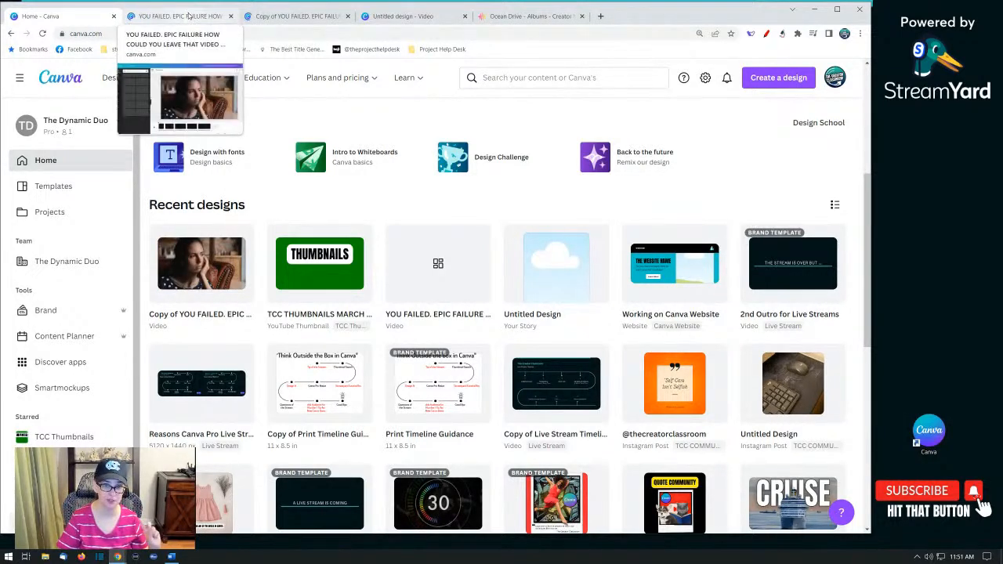
click(188, 16)
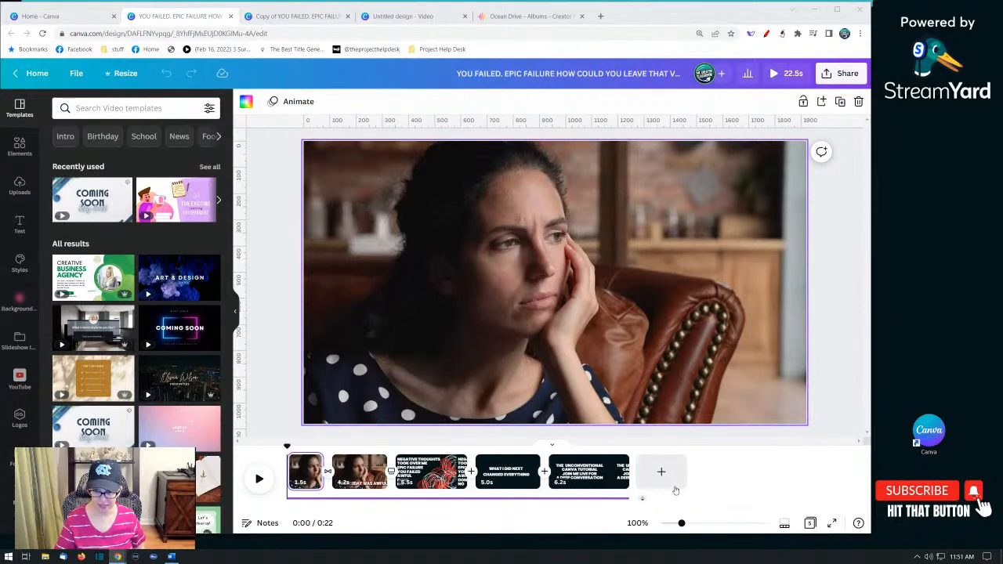
click(467, 499)
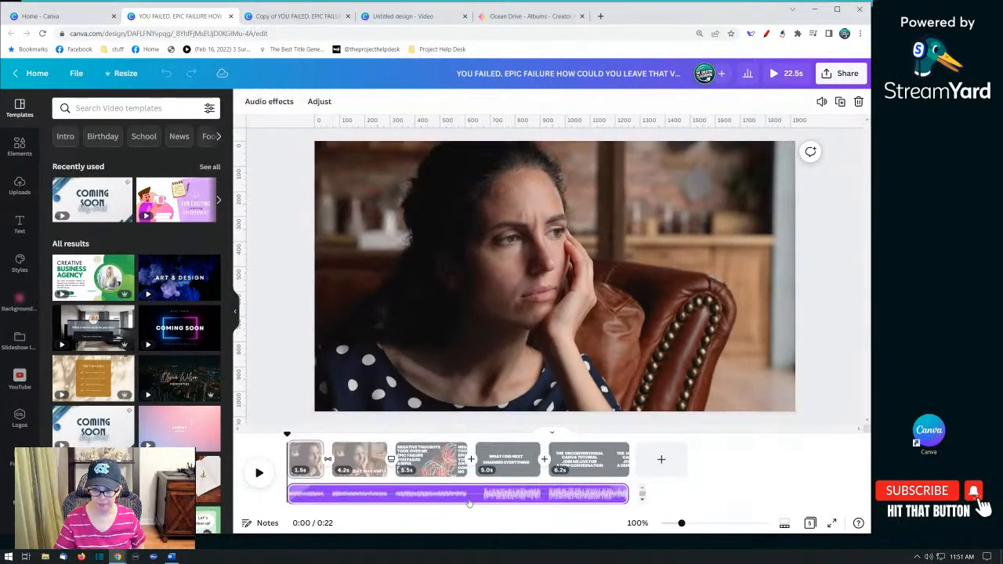
click(408, 498)
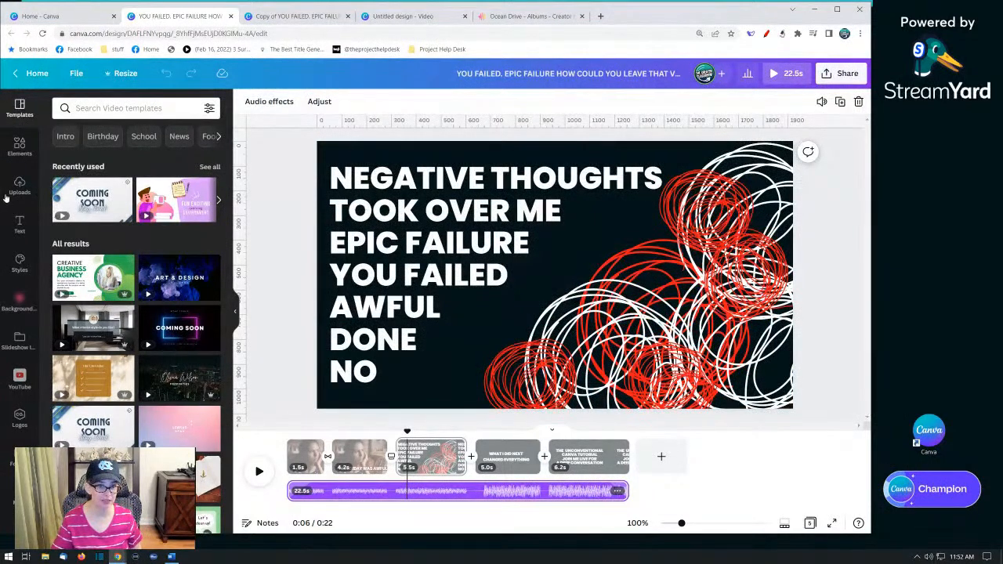
Step: Show the uploaded audio files, and examine the video clip on the design's first page
click(19, 186)
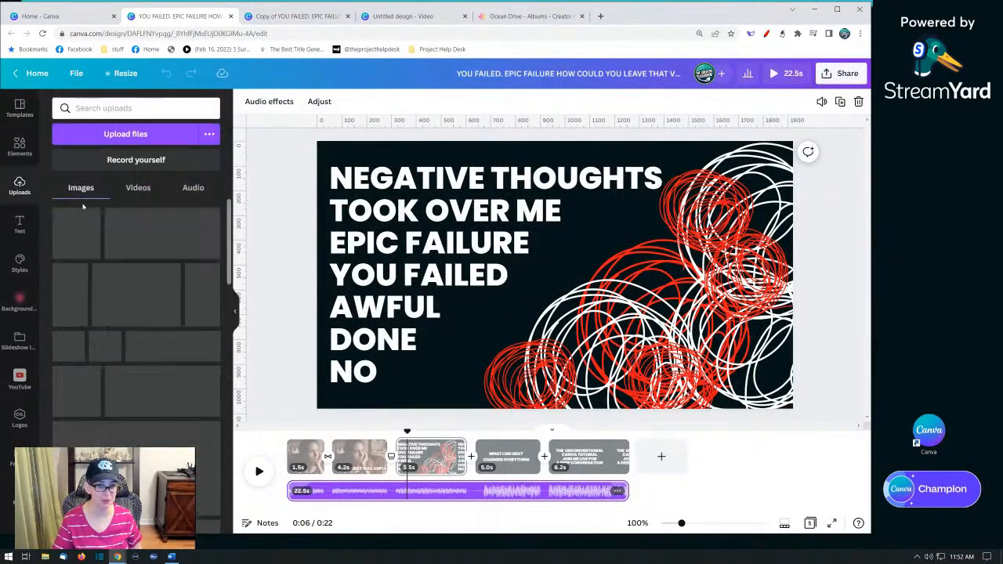
click(194, 188)
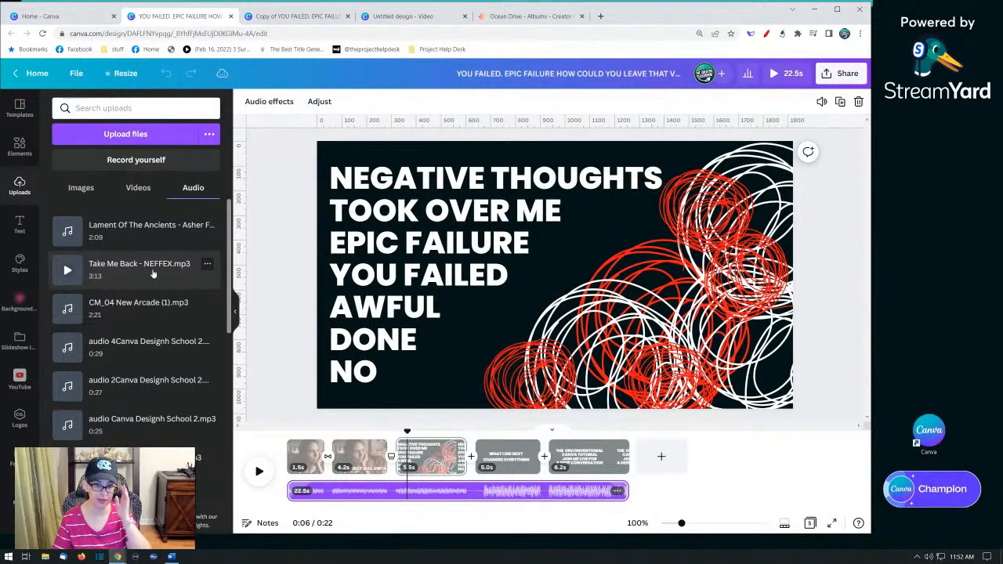
click(311, 447)
click(545, 240)
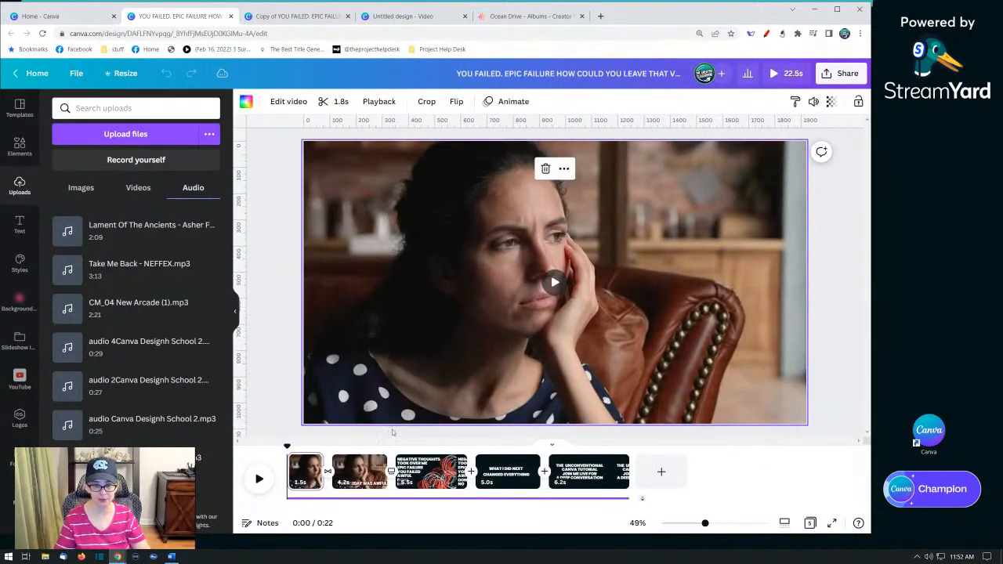
Step: Examine the transitions before and after the "YESTERDAY WAS AWFUL" page, along with that page's caption text
click(306, 474)
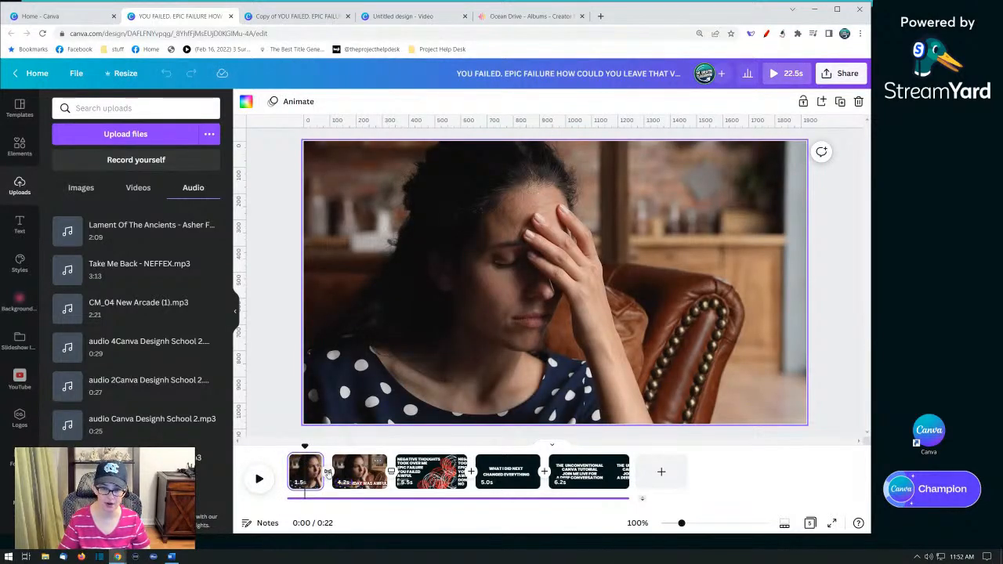
click(327, 473)
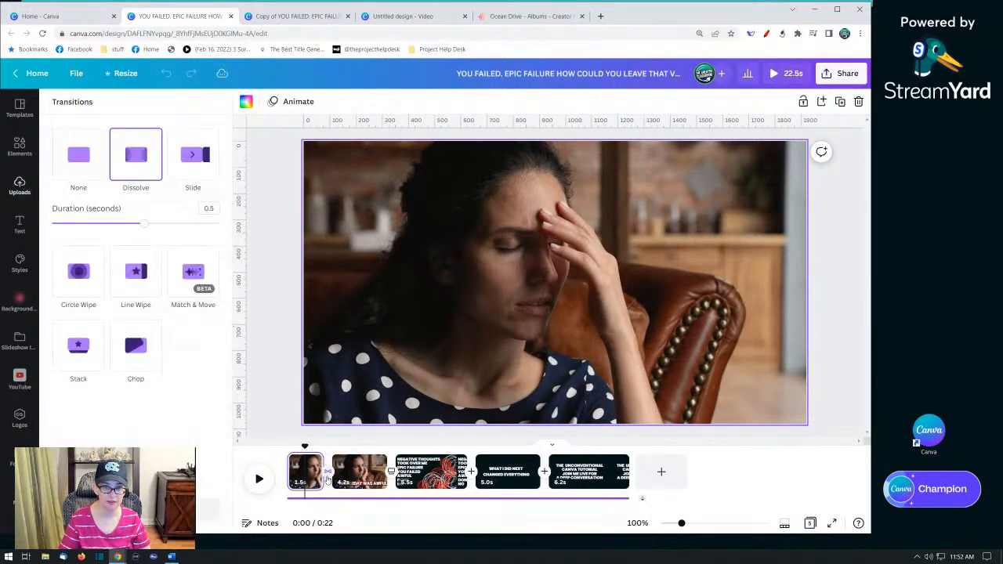
click(367, 474)
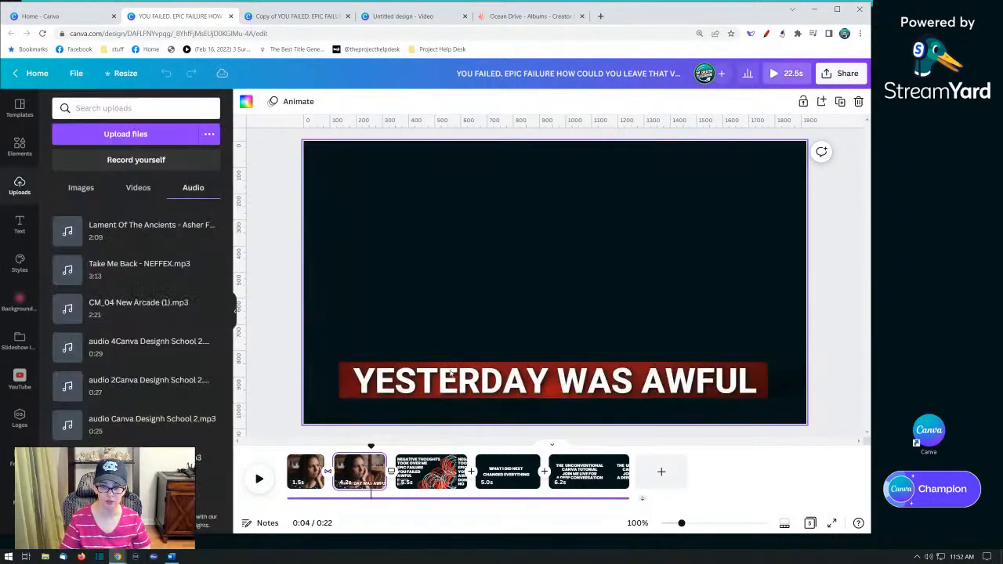
click(451, 378)
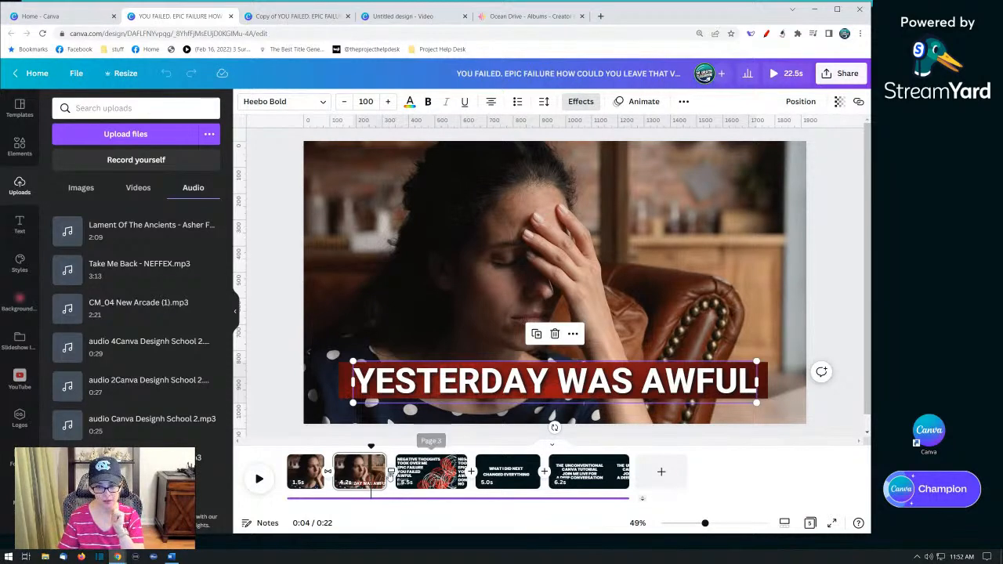
click(391, 474)
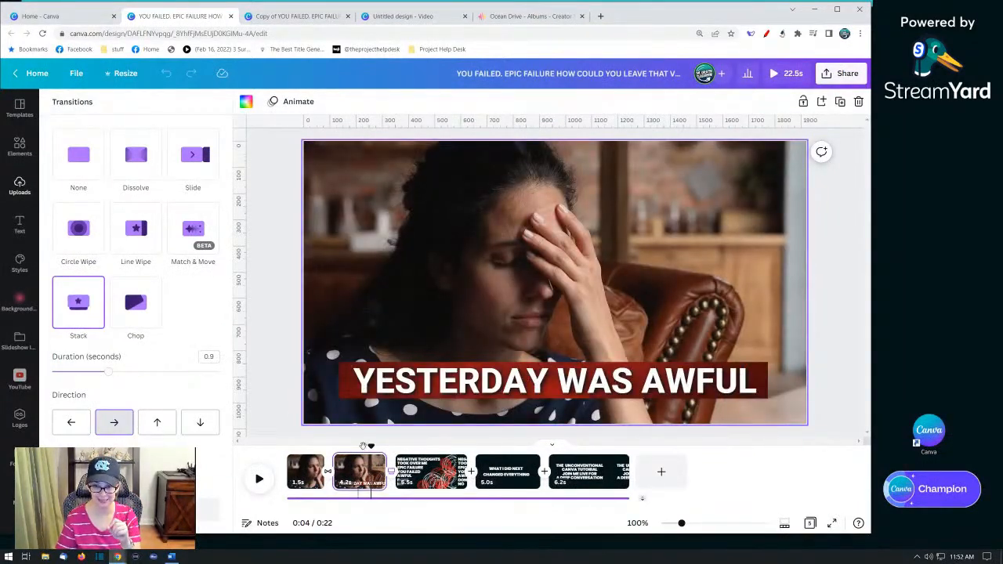
Step: Play the video from the "YESTERDAY WAS AWFUL" page through to the "WHAT I DID NEXT CHANGED EVERYTHING" page
click(418, 481)
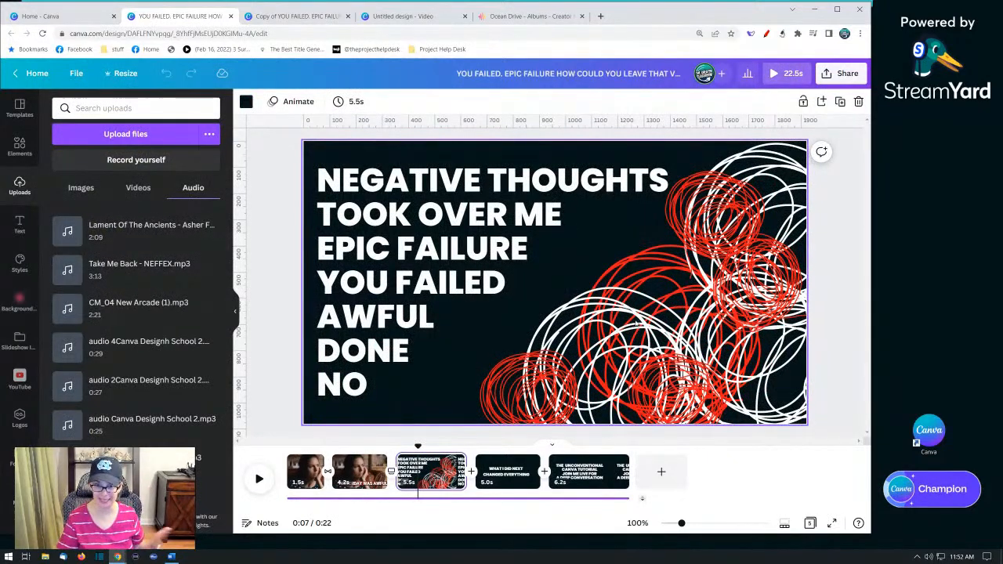
click(347, 483)
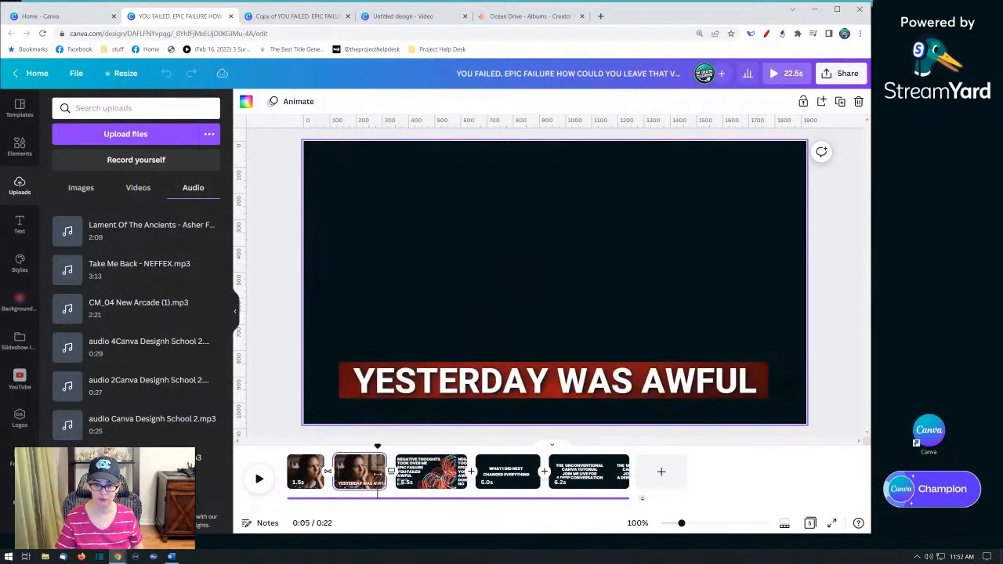
click(259, 480)
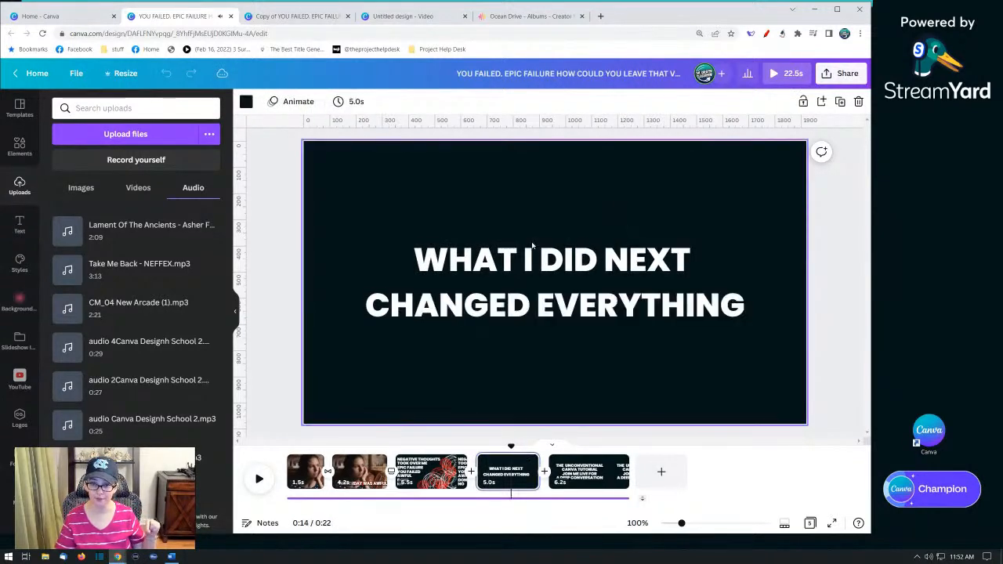
Step: Examine and preview the Bounce text animation on the "WHAT I DID NEXT CHANGED EVERYTHING" heading
click(496, 288)
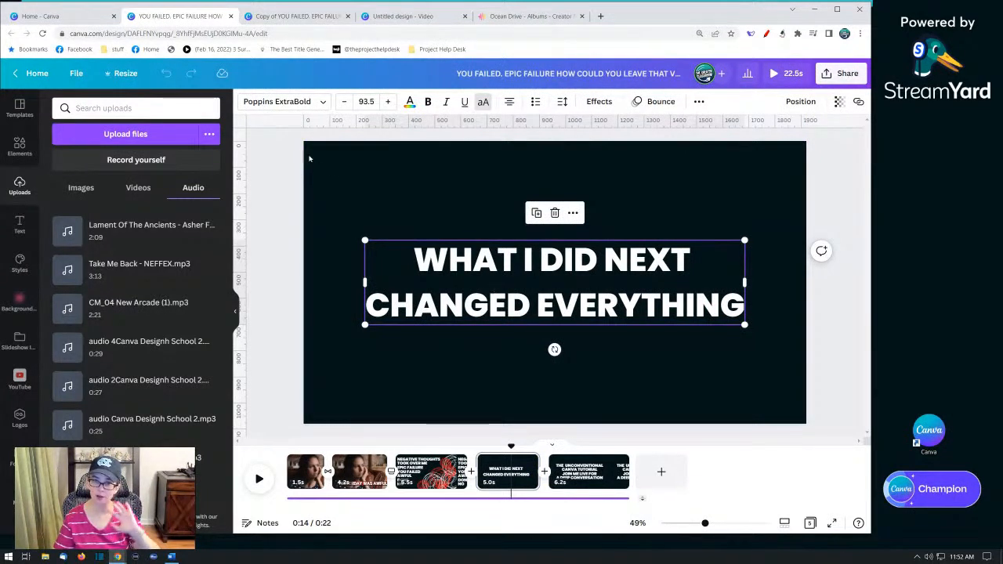
click(643, 103)
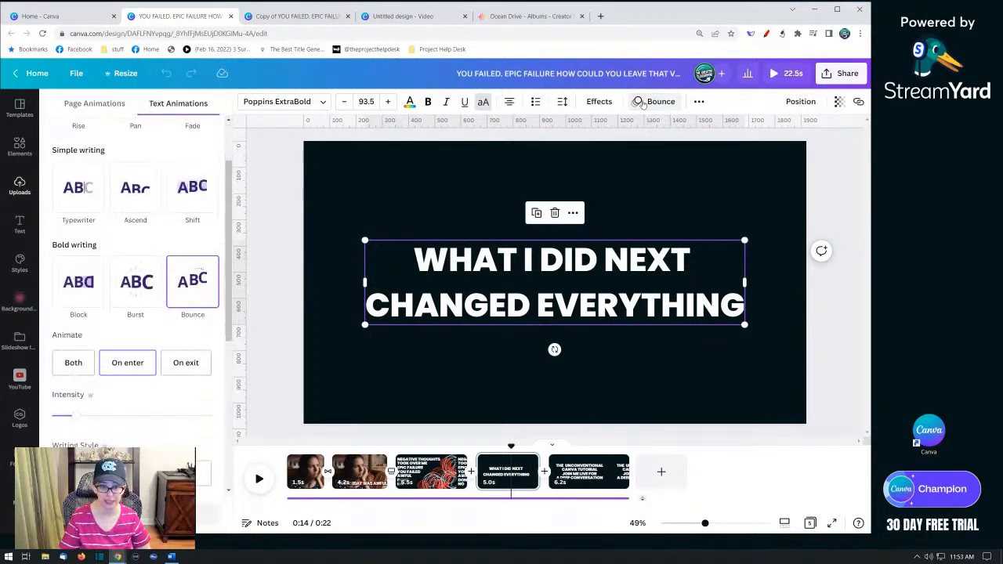
click(78, 412)
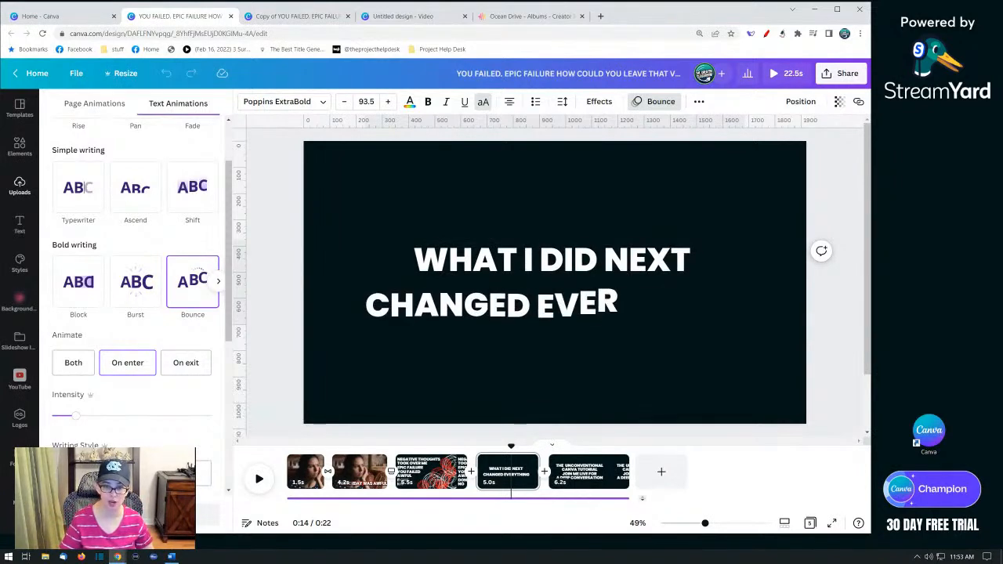
Step: Examine the final page's text animation and position options, and return the playhead to the start of the video
click(584, 473)
click(552, 297)
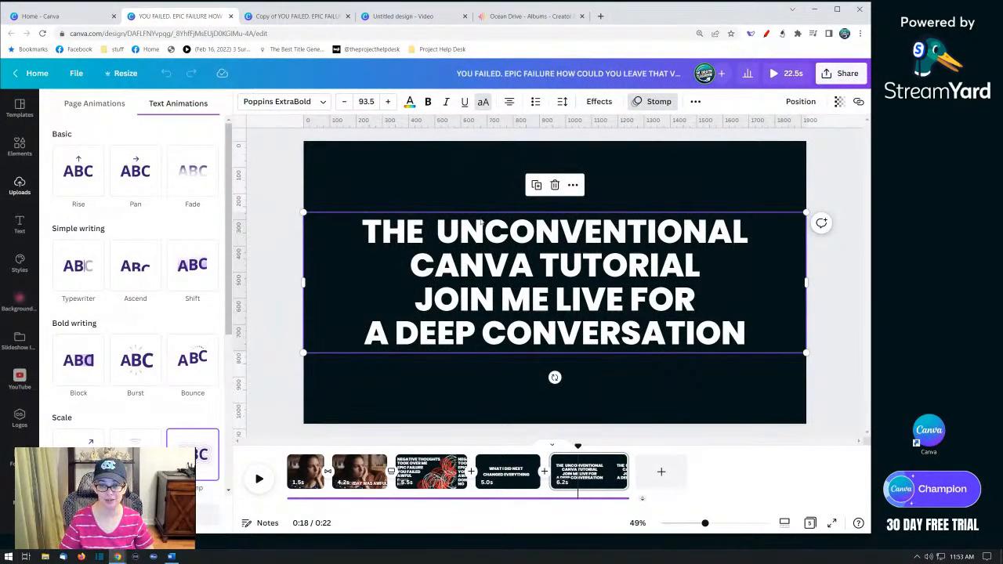
click(805, 105)
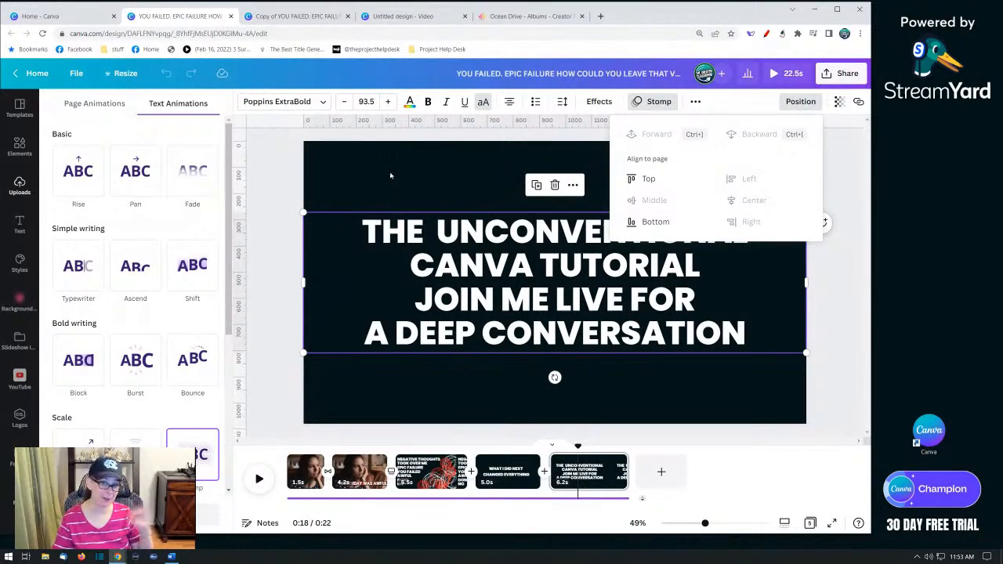
key(Escape)
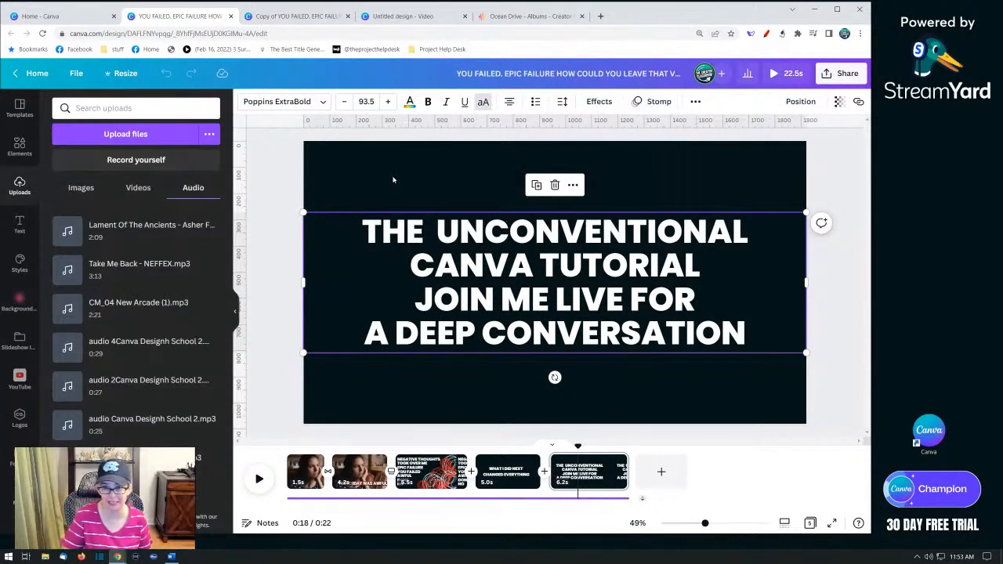
click(394, 180)
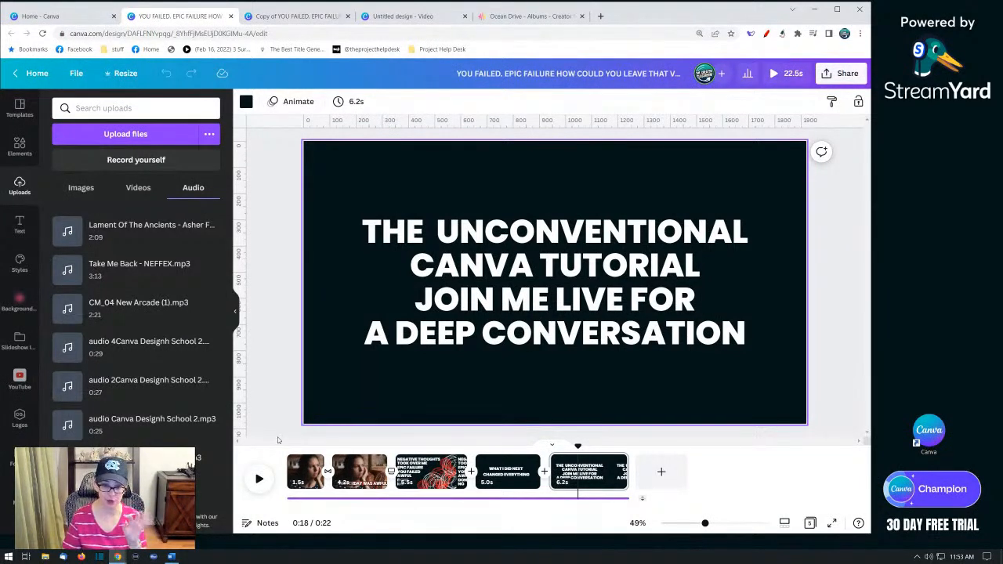
click(285, 478)
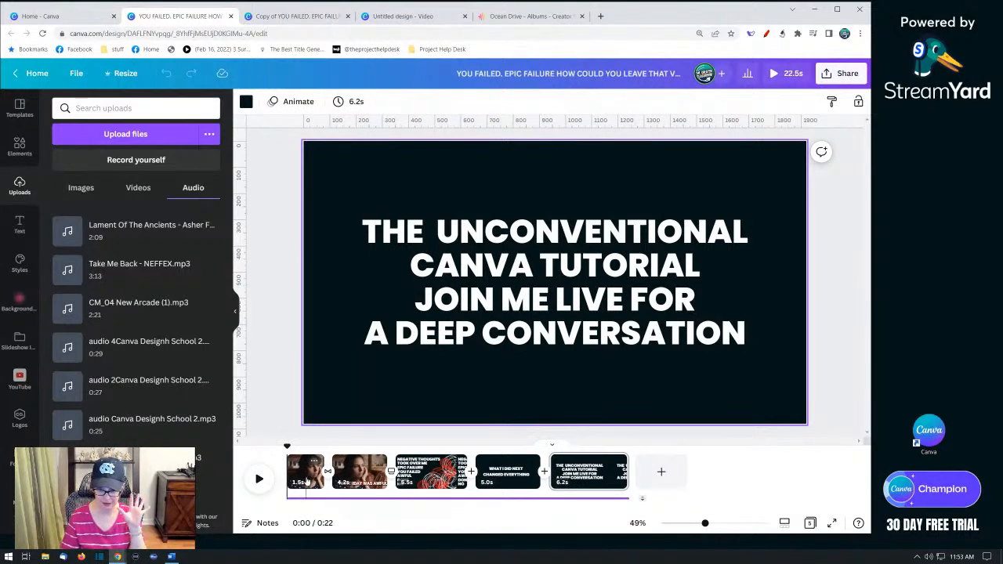
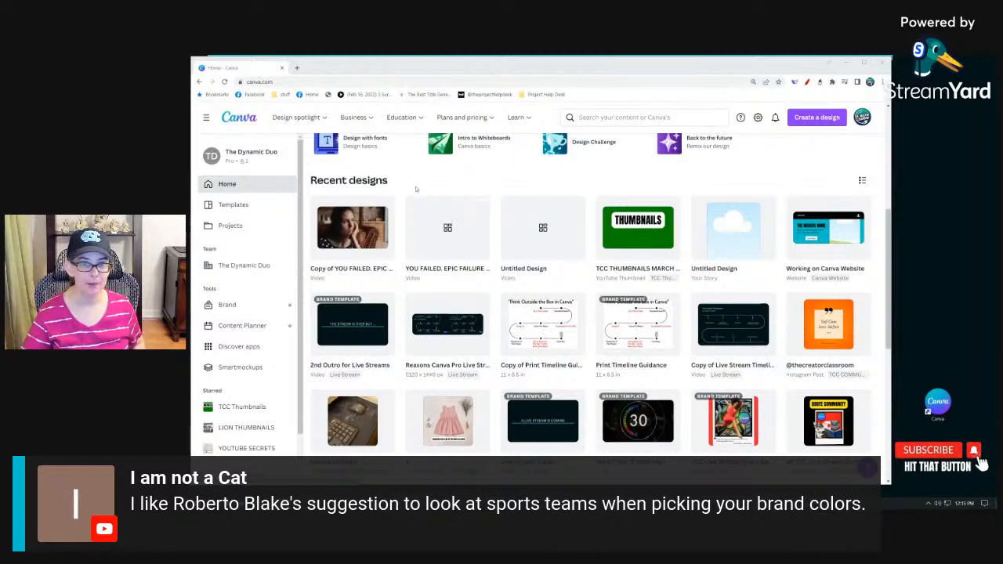
Step: Search Canva's templates for "youtube thumbnail" from the home page
scroll(429, 176, up, 3)
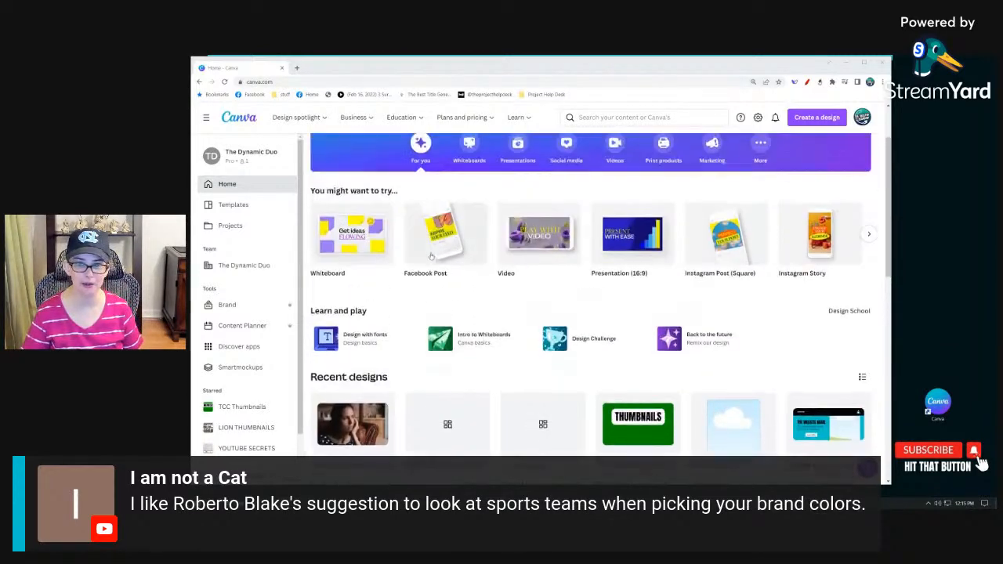
scroll(471, 364, up, 1)
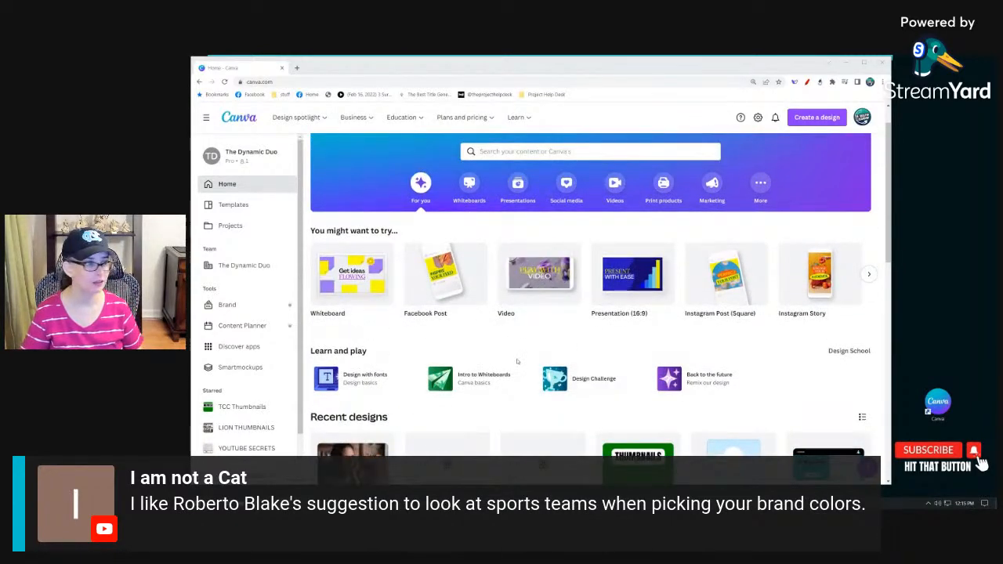
click(523, 153)
text(t)
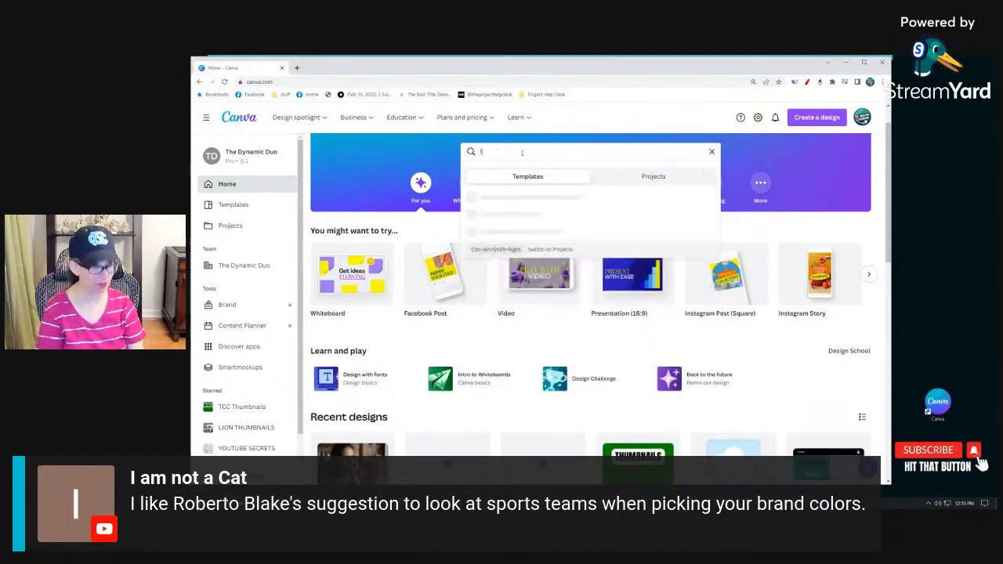
text(humbnail)
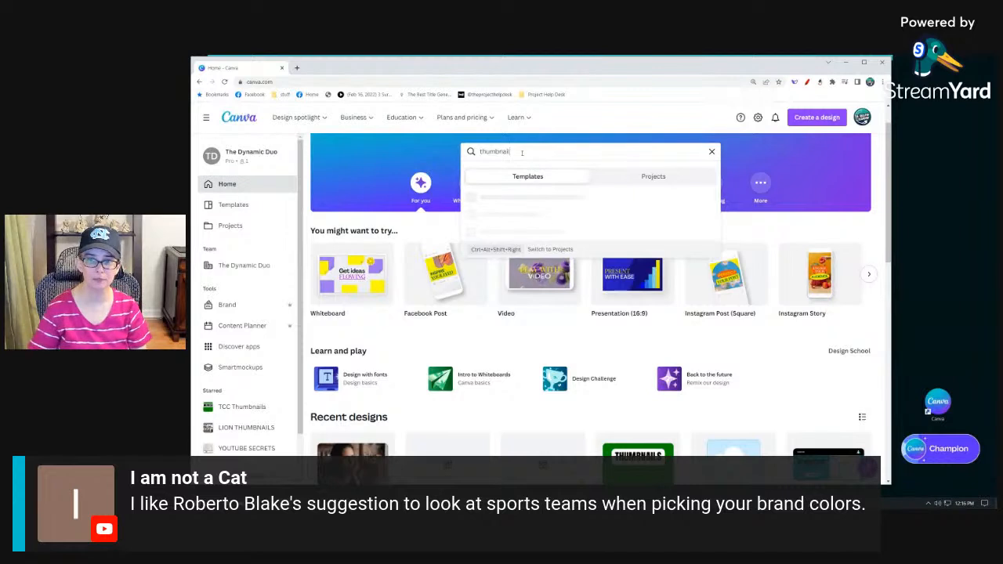
click(521, 249)
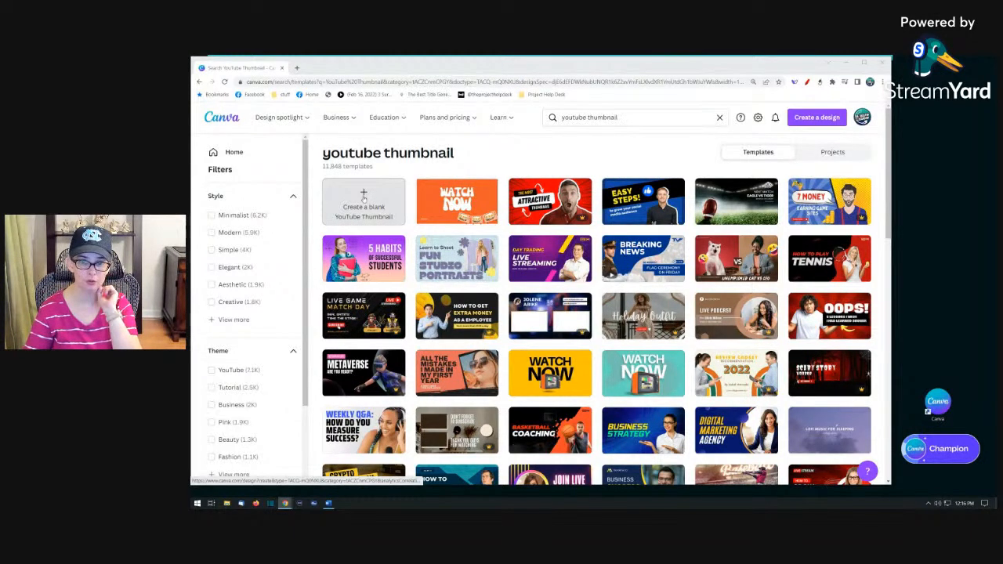
Step: Find the blue "SECRETS" how-to-go-viral template among the YouTube thumbnail results and open it as a new design
scroll(398, 321, down, 2)
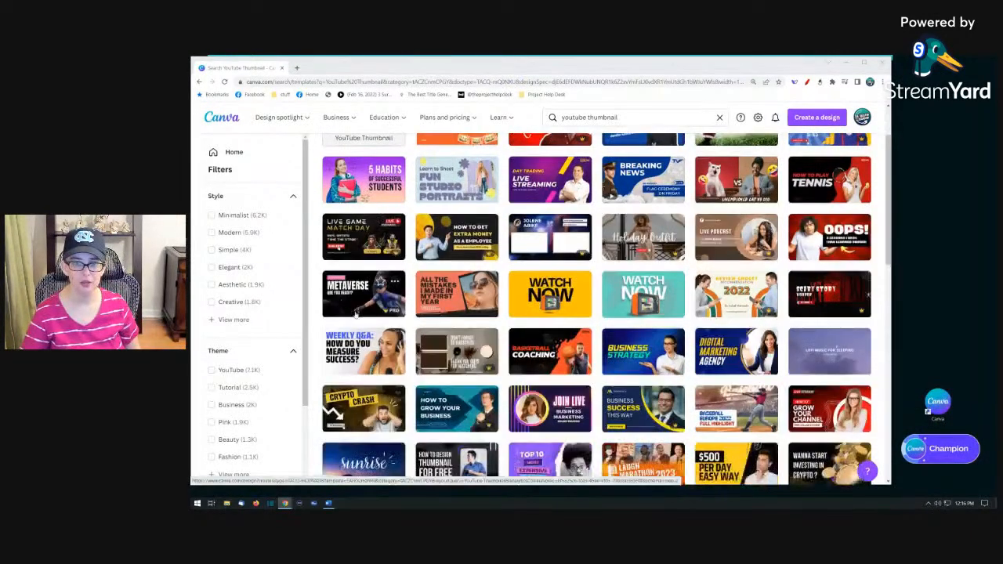
scroll(398, 321, down, 3)
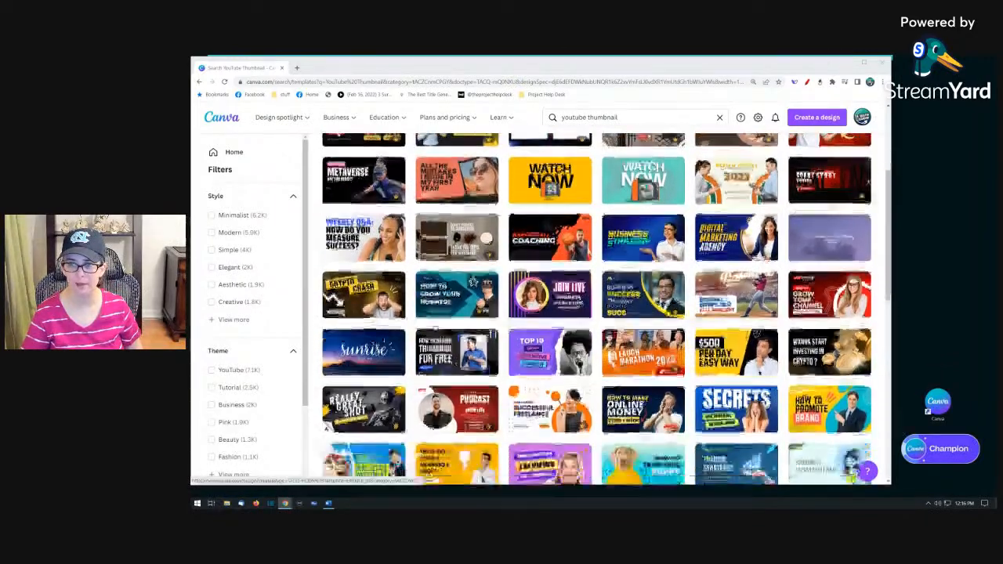
scroll(458, 329, down, 3)
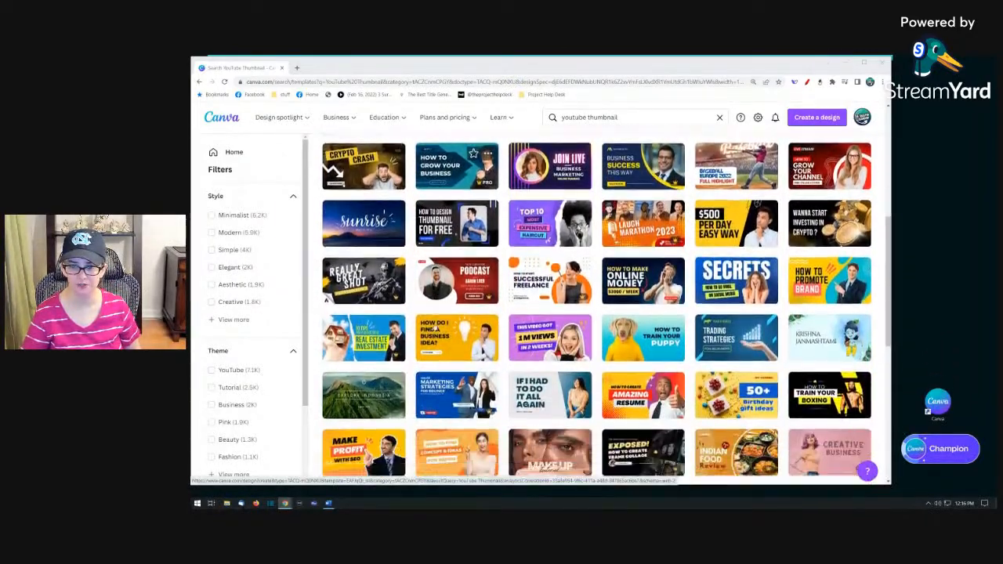
scroll(434, 328, down, 1)
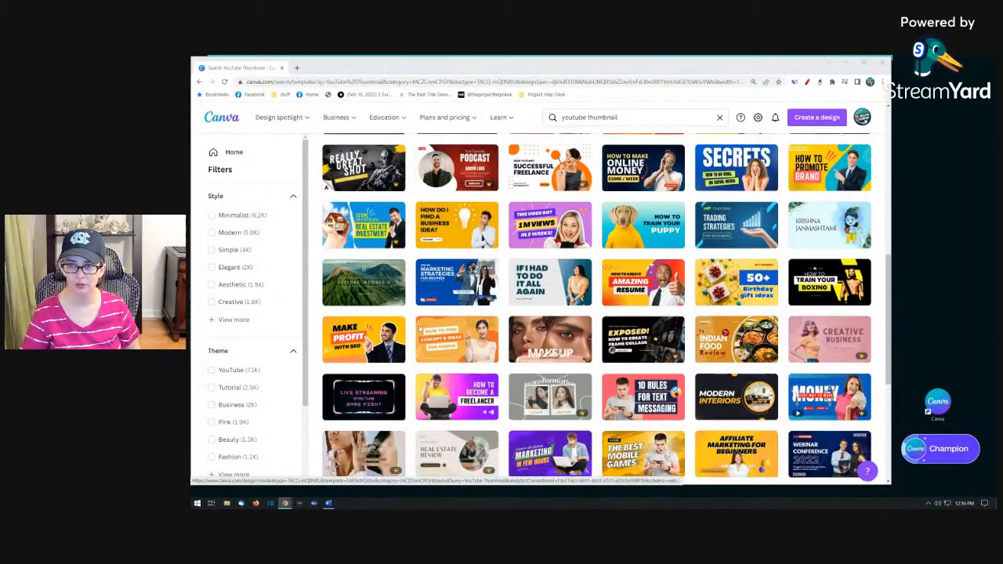
scroll(439, 327, up, 1)
scroll(737, 302, up, 1)
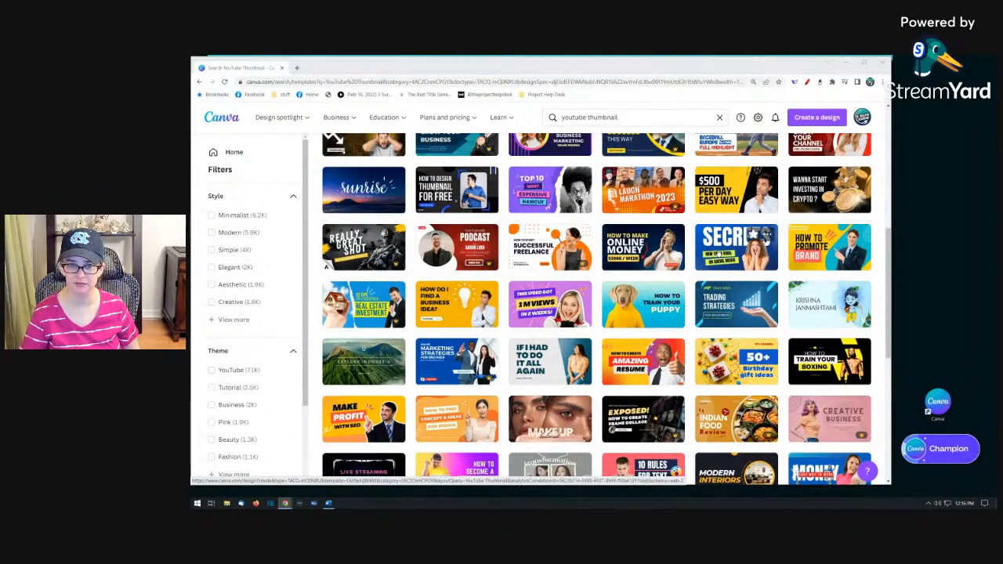
click(718, 256)
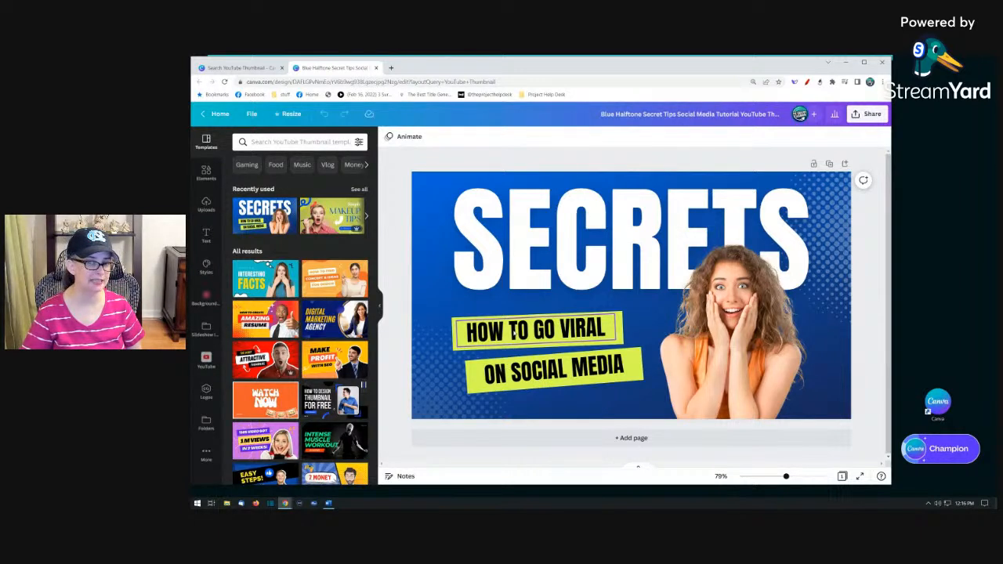
Step: Enlarge the surprised woman's photo to nearly the full page height and move it toward the thumbnail's right edge
click(807, 364)
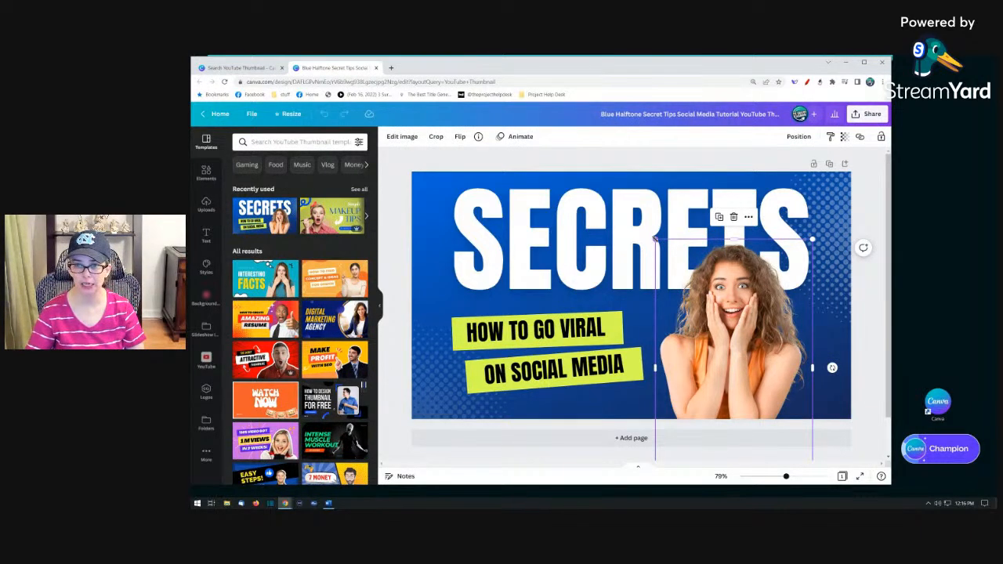
drag(548, 197, 516, 167)
drag(693, 249, 738, 288)
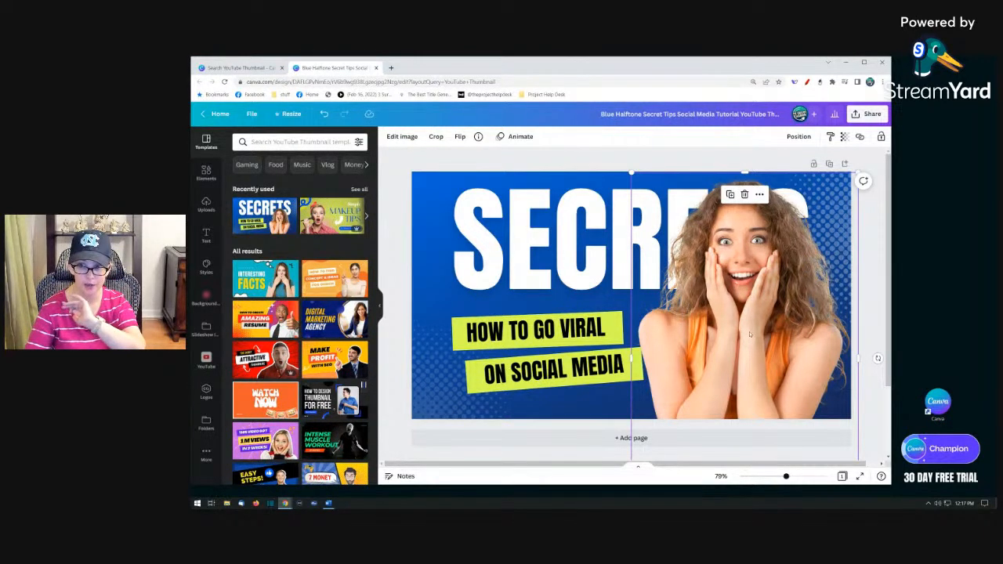
drag(750, 337, 807, 337)
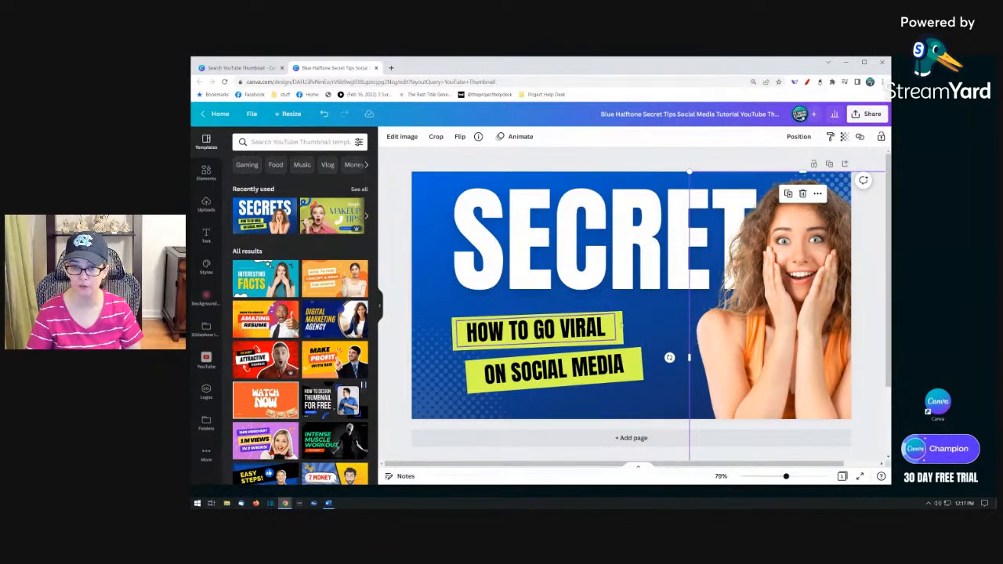
drag(741, 360, 738, 359)
Step: Select the two lime caption strips with their text, enlarge them together and reposition them beneath the SECRETS headline
click(556, 290)
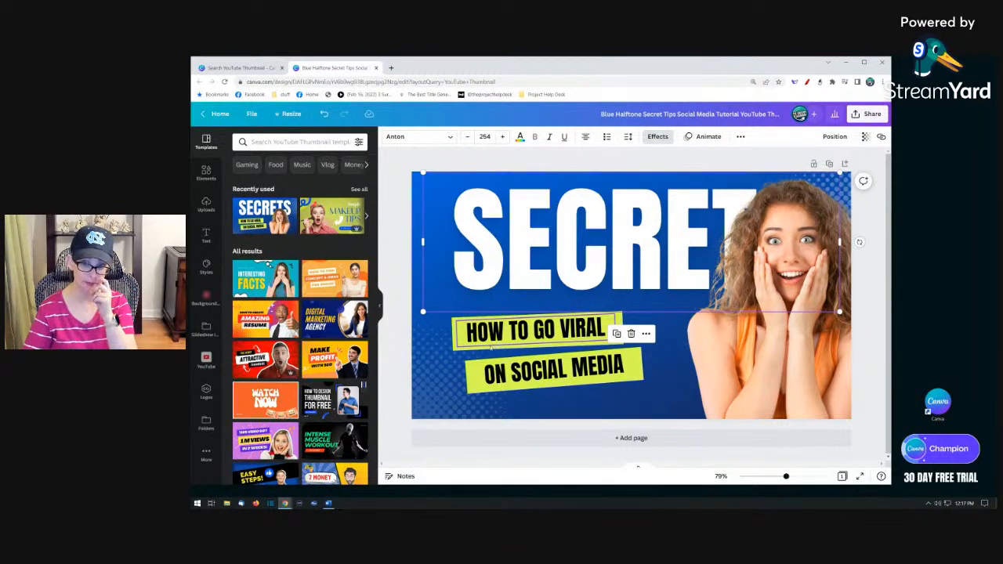
click(526, 329)
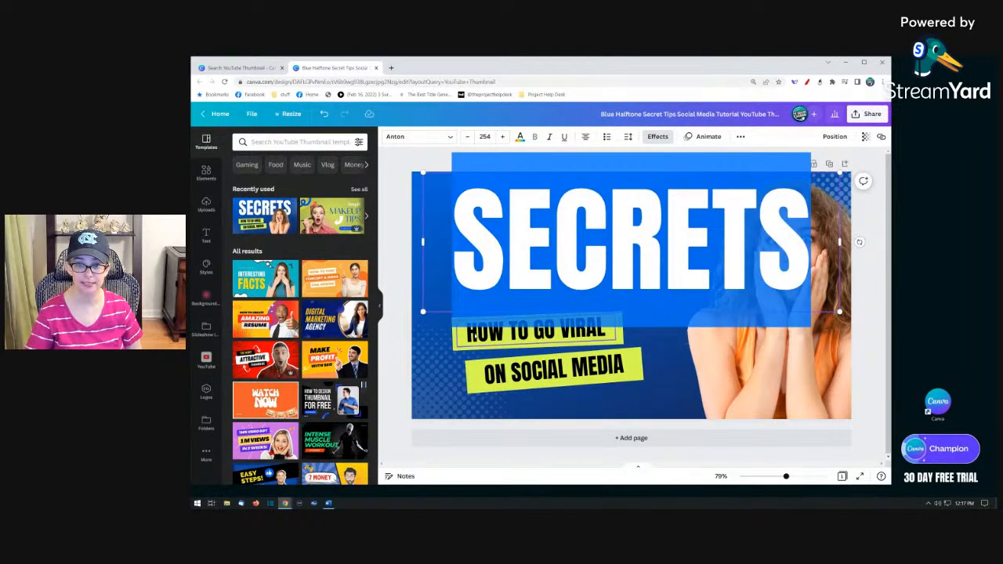
click(522, 380)
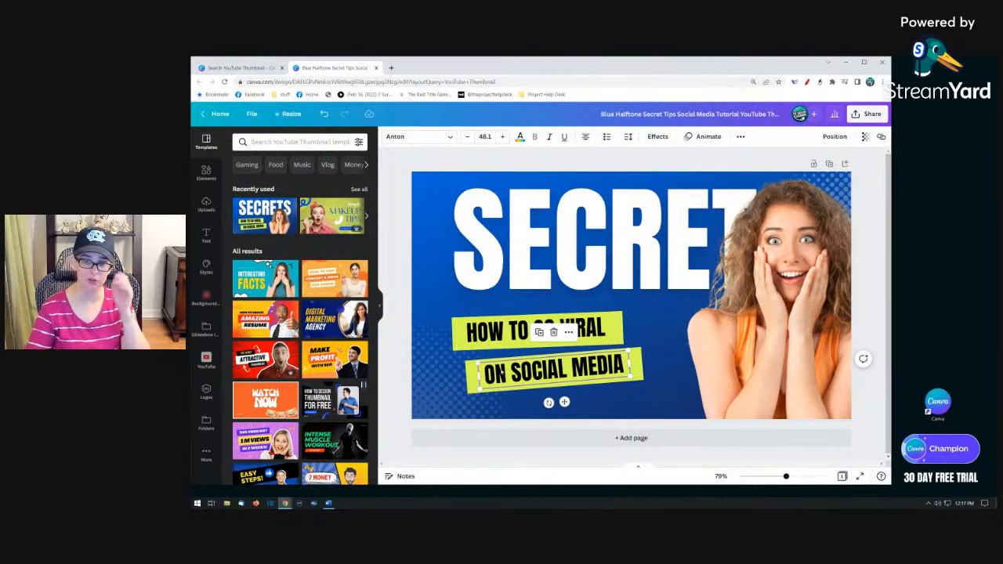
click(492, 336)
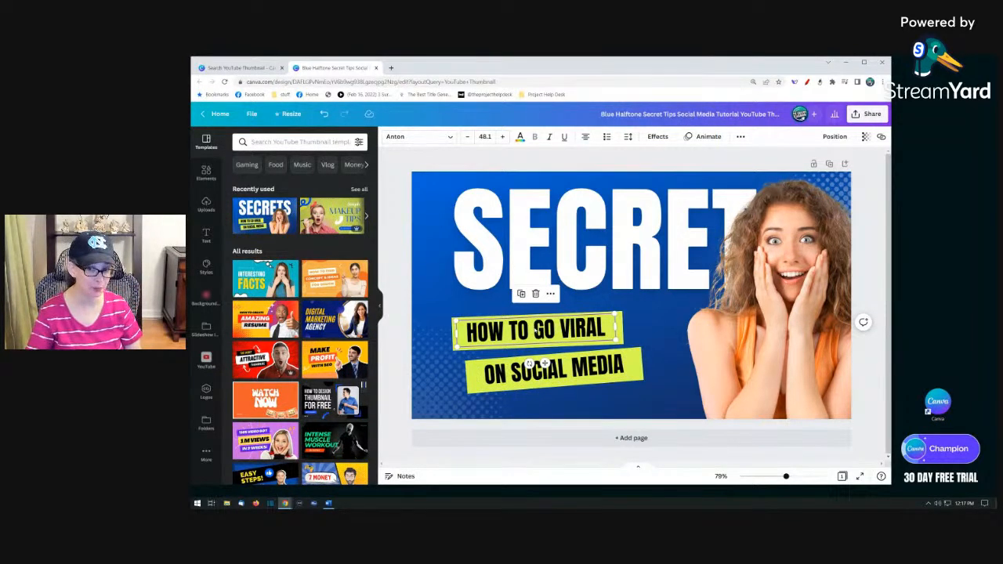
click(651, 398)
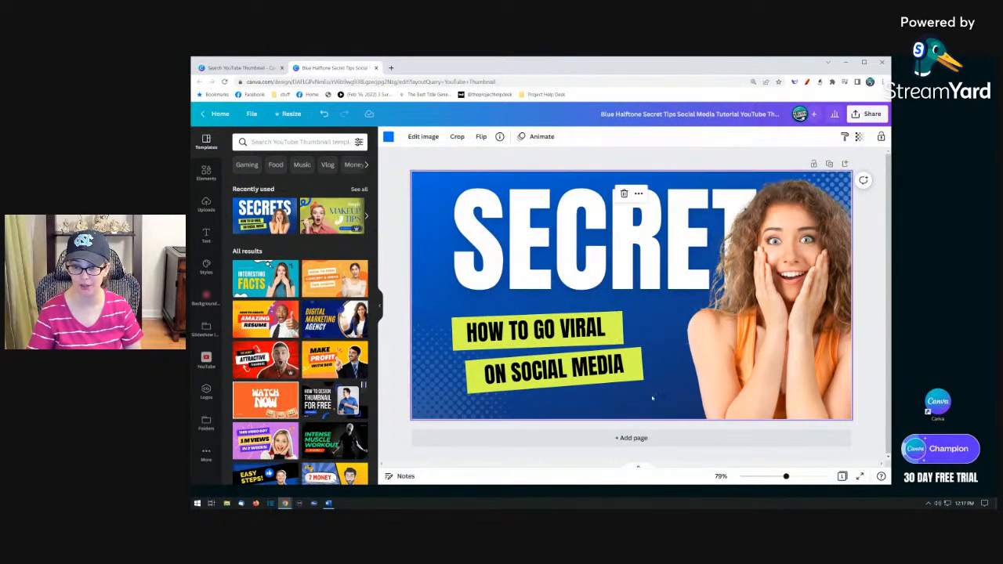
drag(611, 397, 529, 293)
click(572, 416)
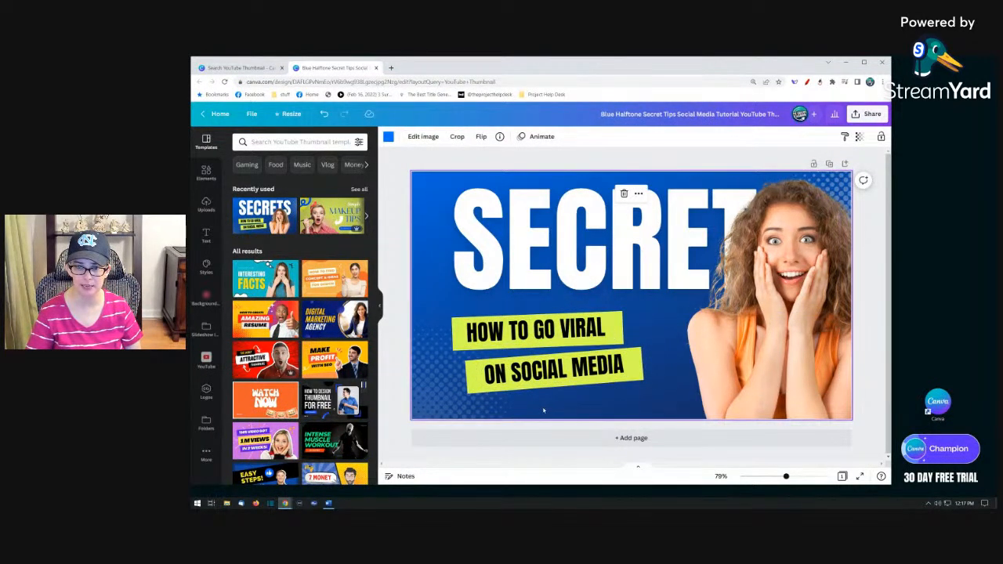
drag(544, 407, 527, 337)
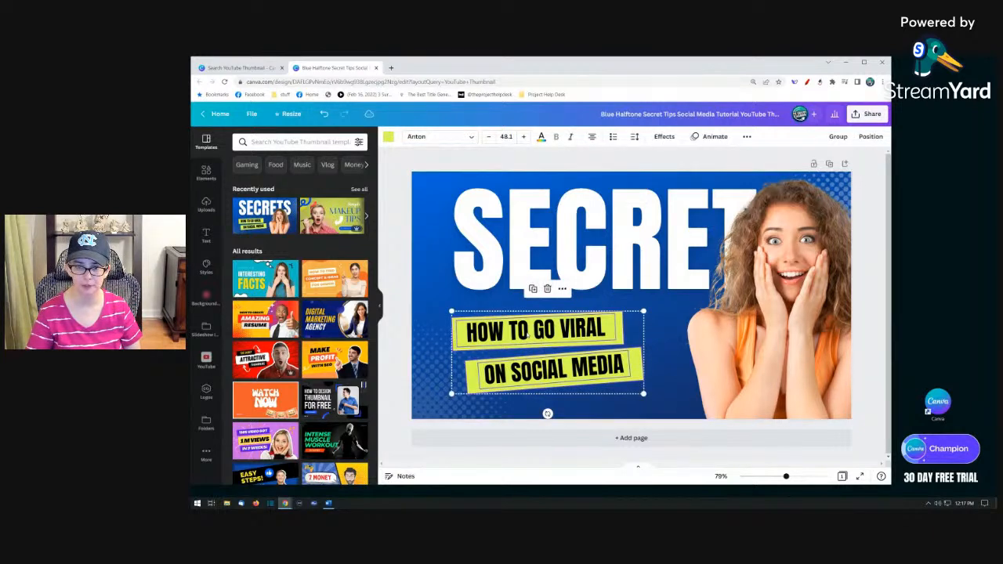
drag(643, 393, 698, 444)
drag(617, 378, 593, 365)
click(402, 270)
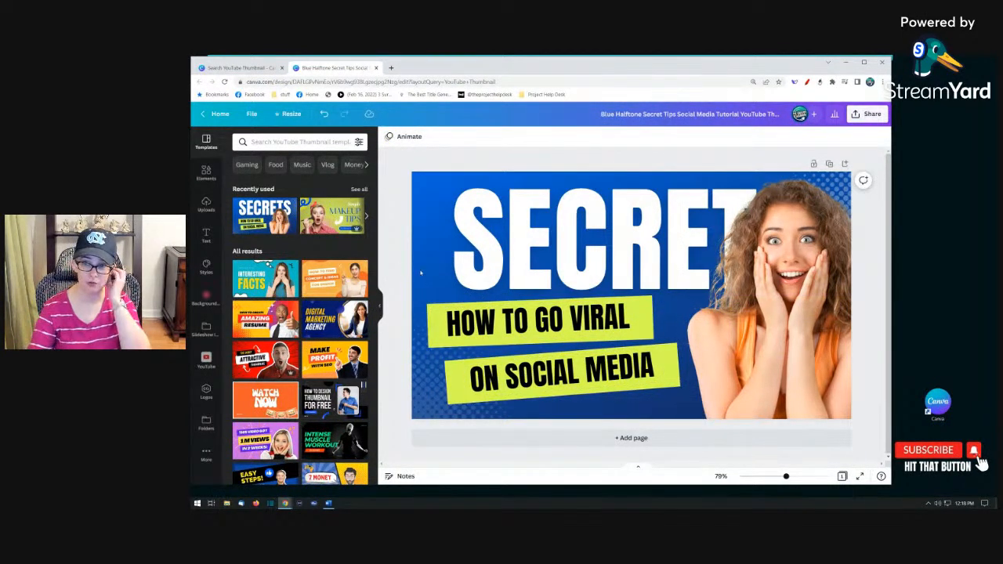
Step: Duplicate the SECRETS headline and move the copy down so it overlaps the original and the upper lime strip
click(503, 245)
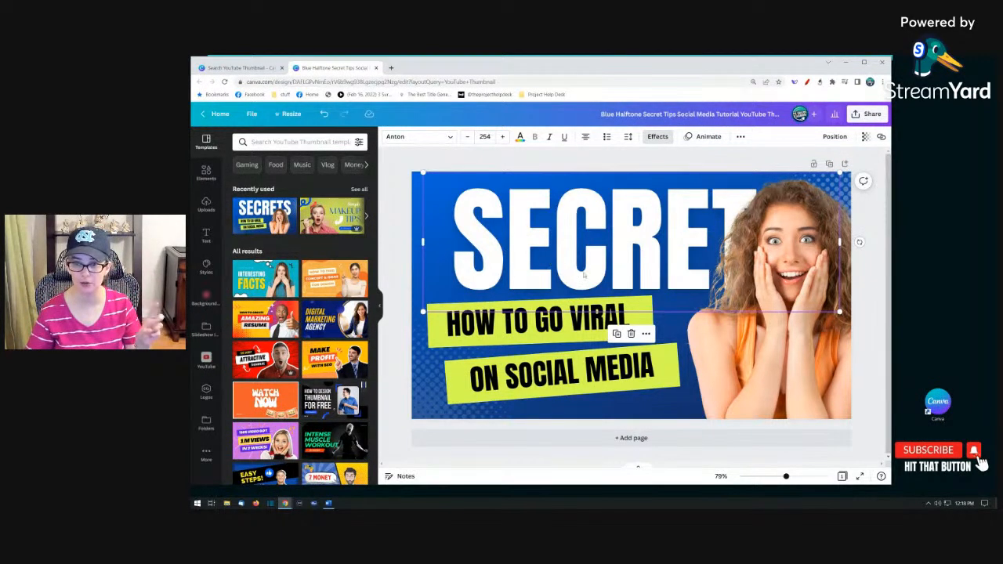
text(S)
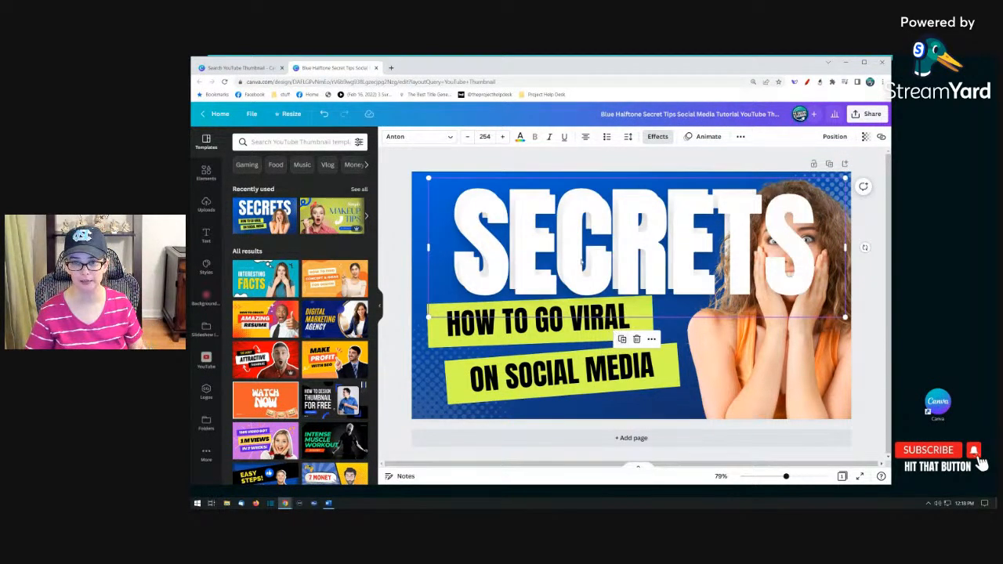
drag(582, 262, 580, 307)
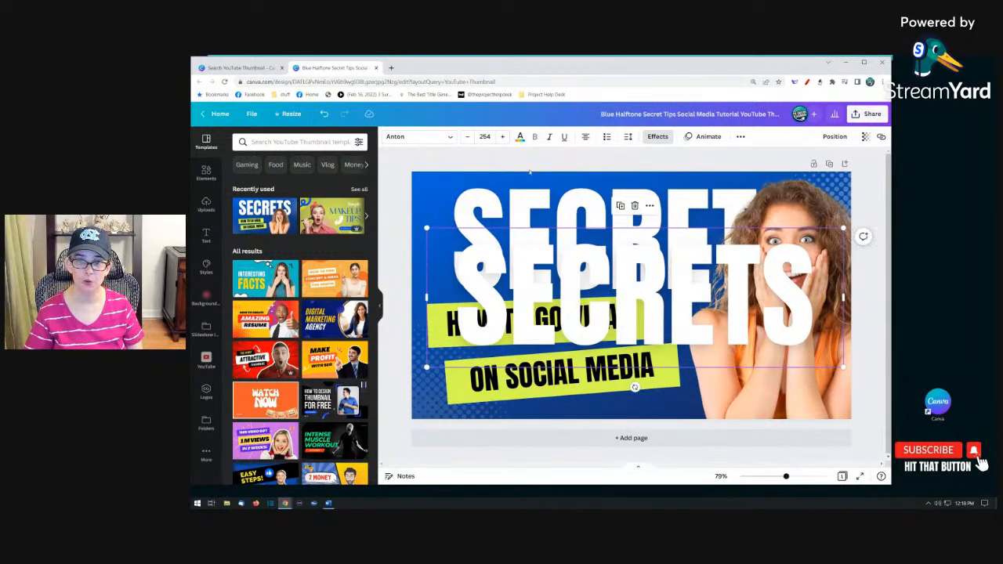
Step: Apply the Hollow text effect to the duplicated SECRETS headline
click(651, 139)
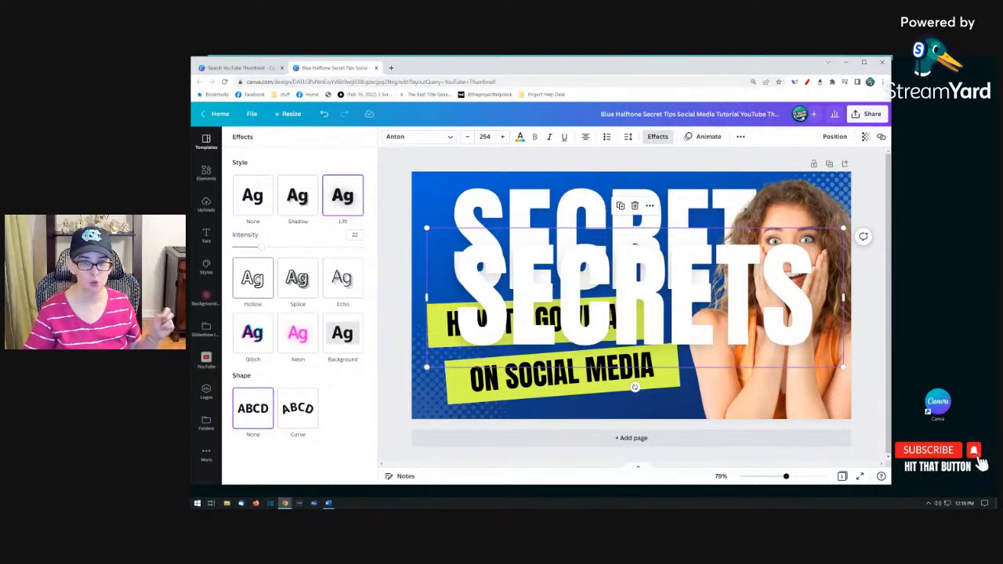
click(255, 277)
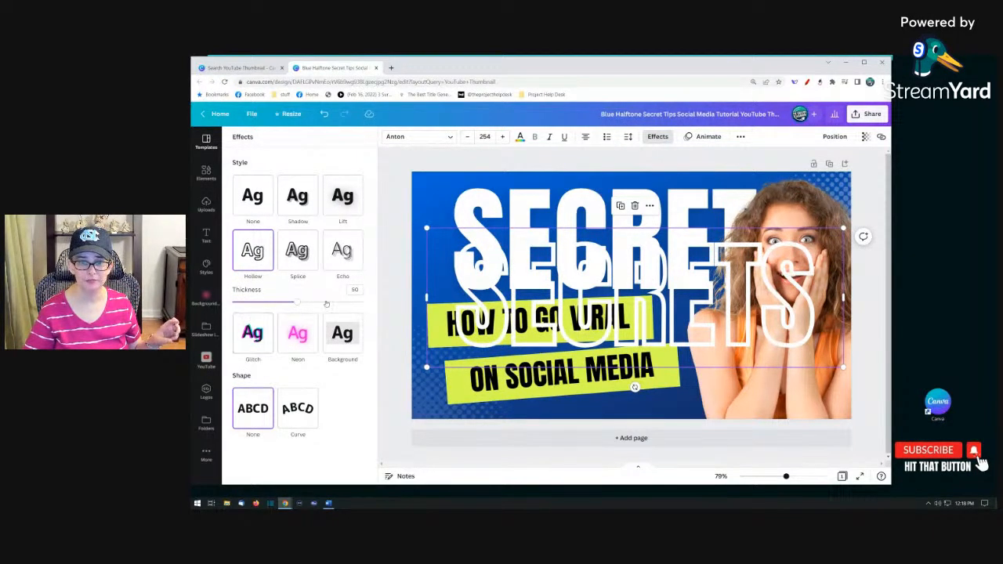
Step: Thin the hollow SECRETS outline to a thickness of about 25 and align it over the solid SECRETS title
drag(298, 304, 263, 303)
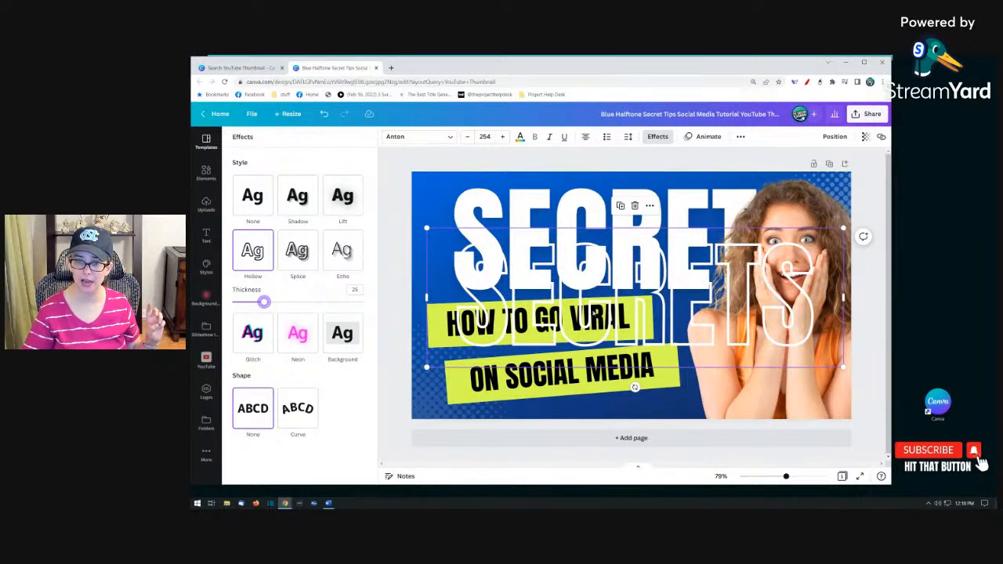
drag(723, 322, 720, 266)
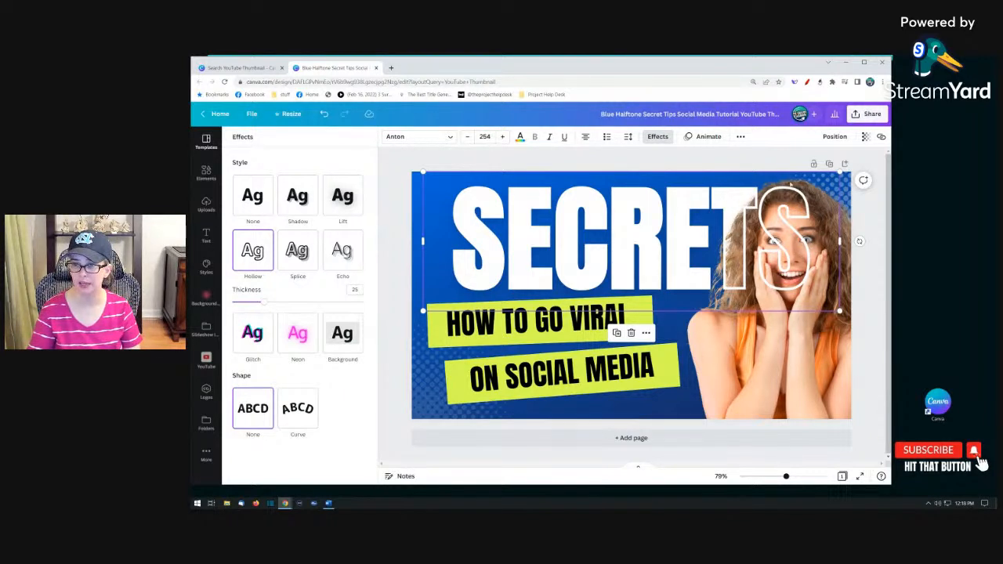
Step: Remove the final S from the hollow SECRETS copy and realign it over the solid title's first six letters
double_click(783, 233)
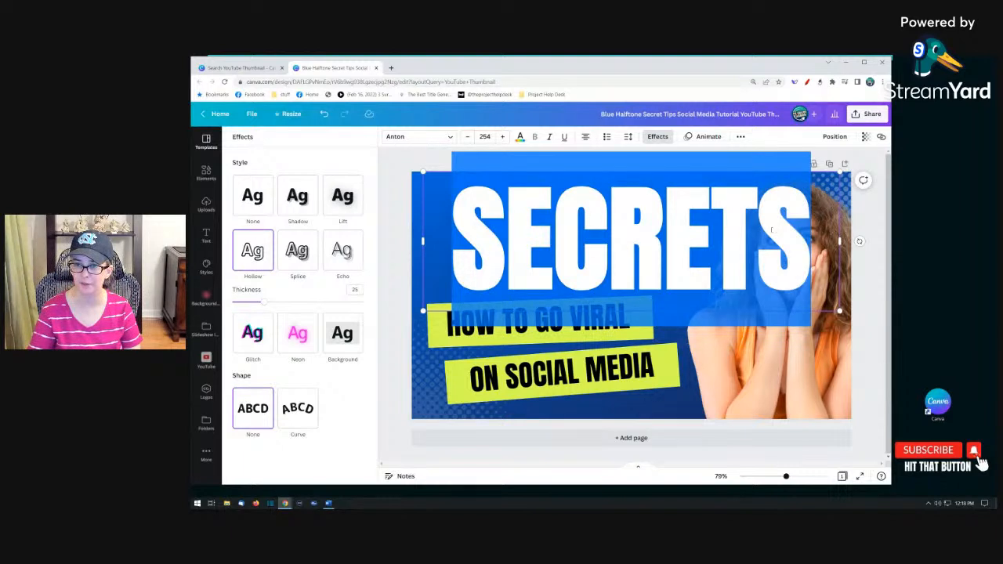
click(624, 276)
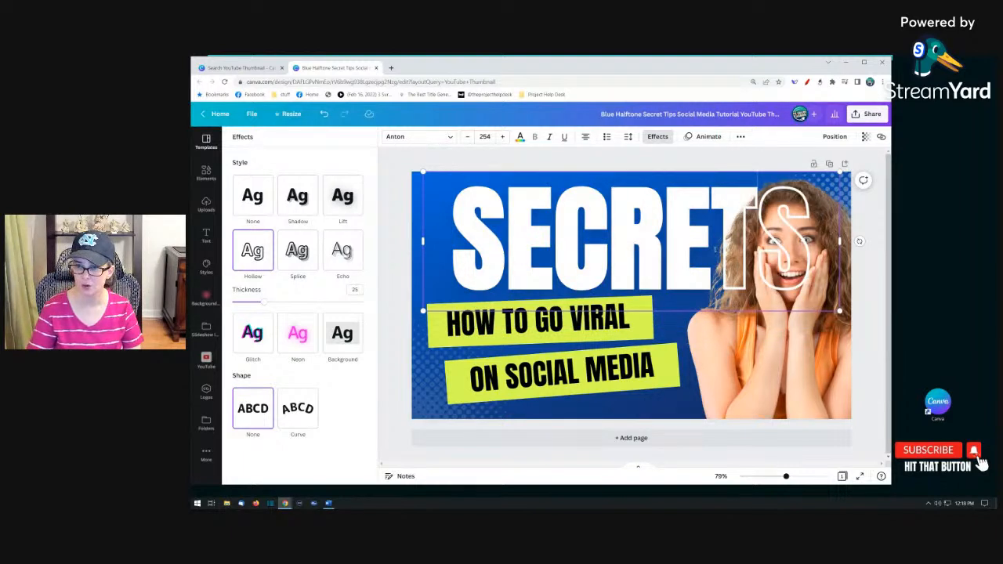
key(Delete)
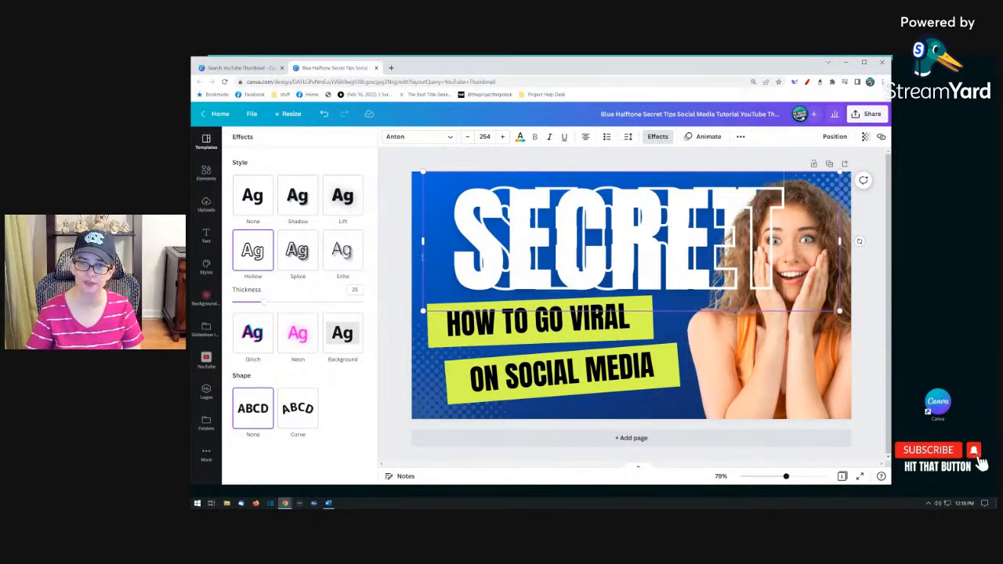
key(Escape)
key(Escape)
drag(577, 256, 551, 251)
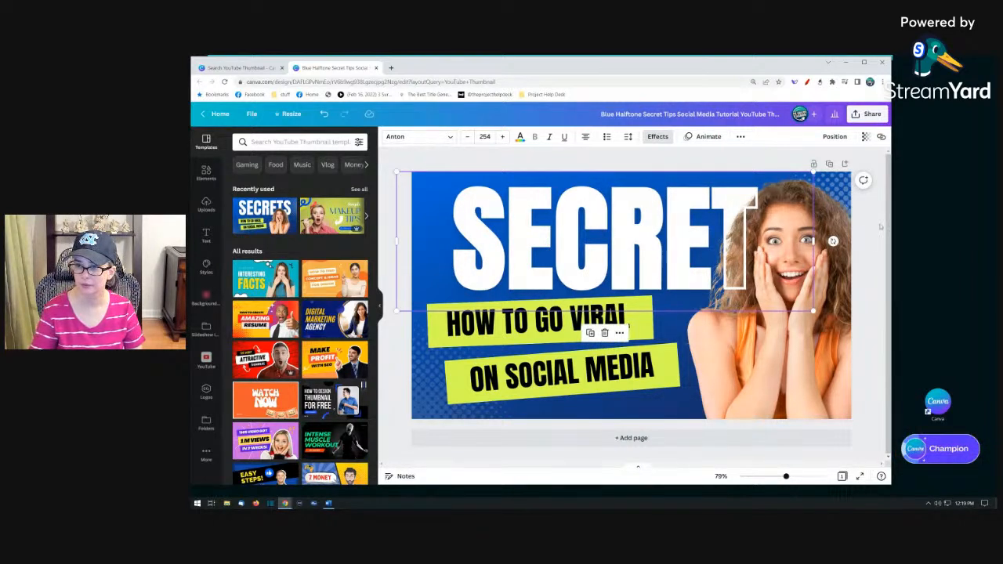
click(874, 231)
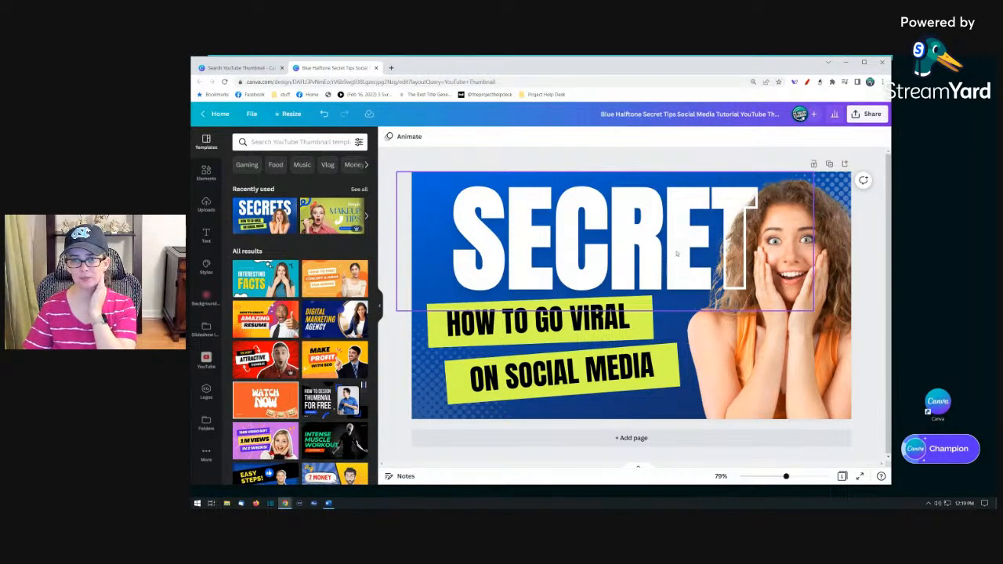
Step: Move the hollow copy down off the title and shift the solid SECRETS title close to the canvas's left edge
drag(677, 254, 642, 317)
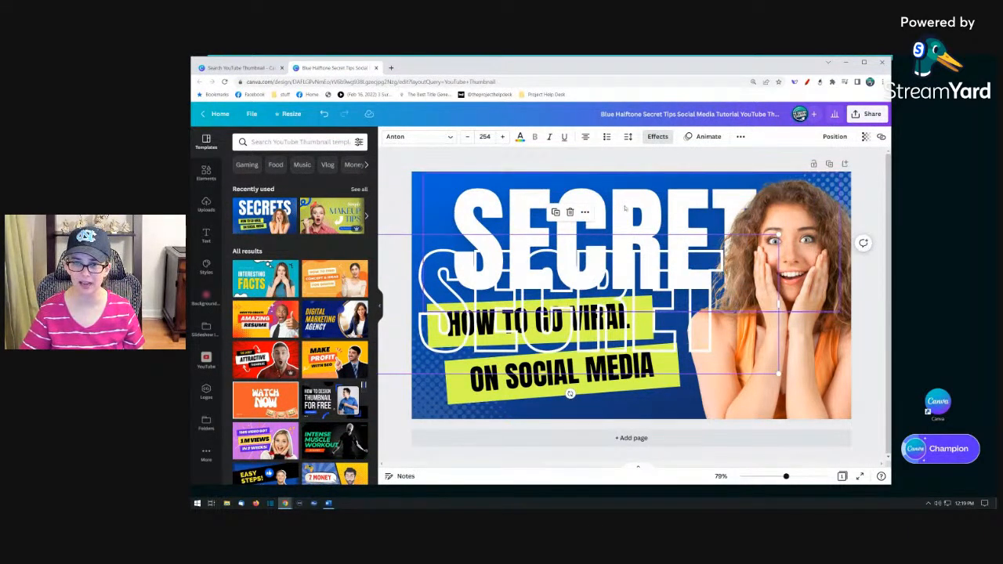
drag(582, 207, 545, 204)
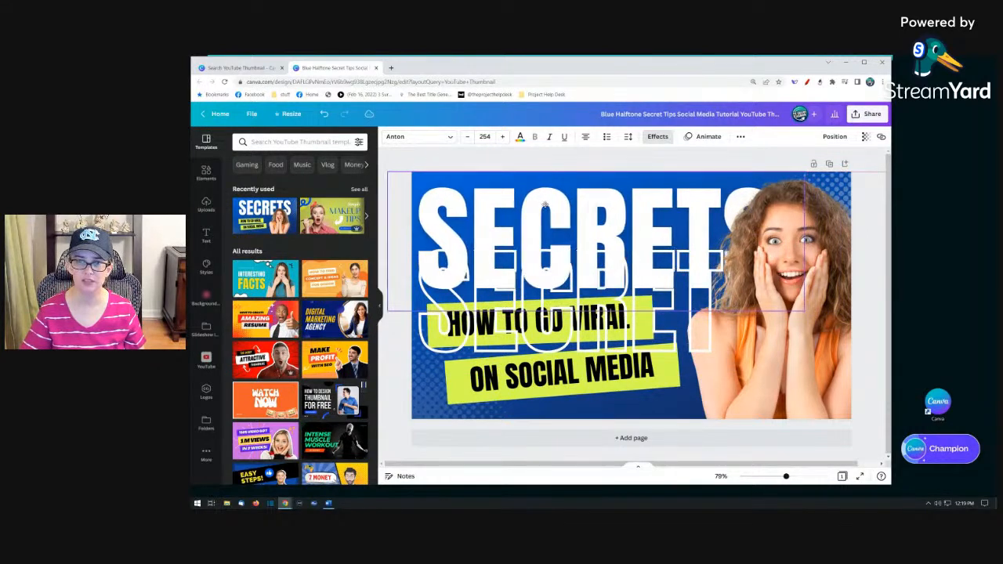
Step: Add the final S back to the hollow copy so it reads SECRETS, and align it over the solid title
click(598, 333)
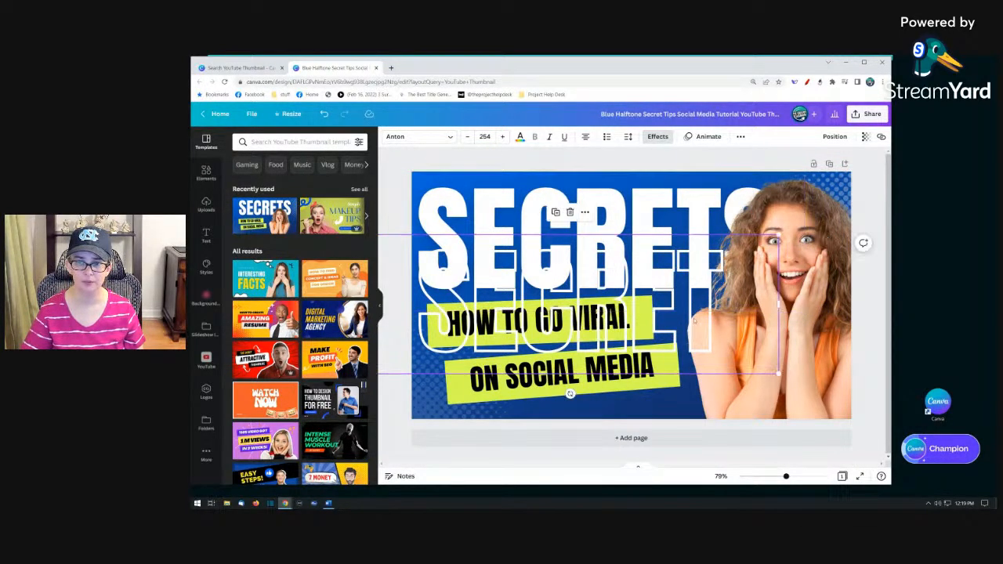
text(S)
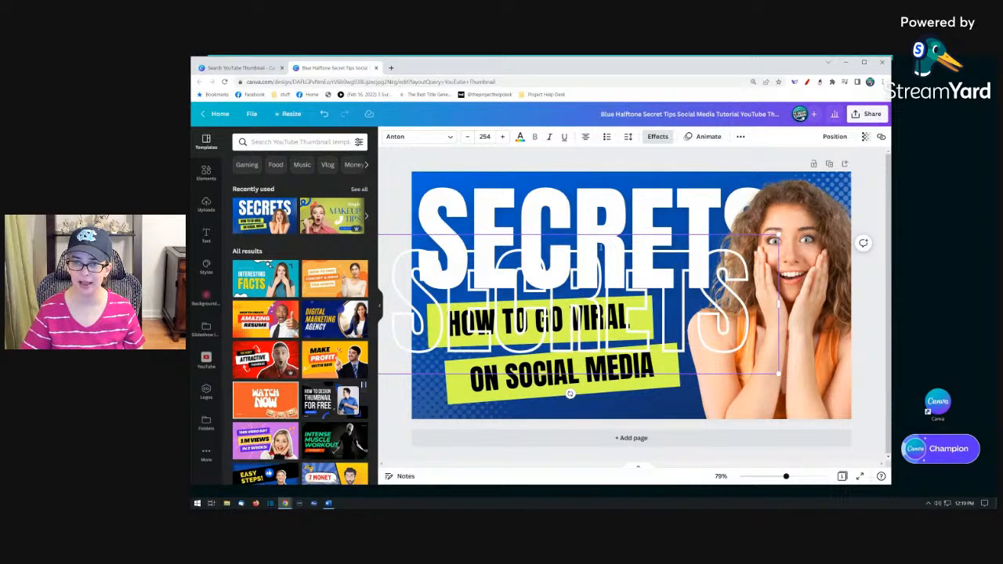
drag(595, 235, 619, 171)
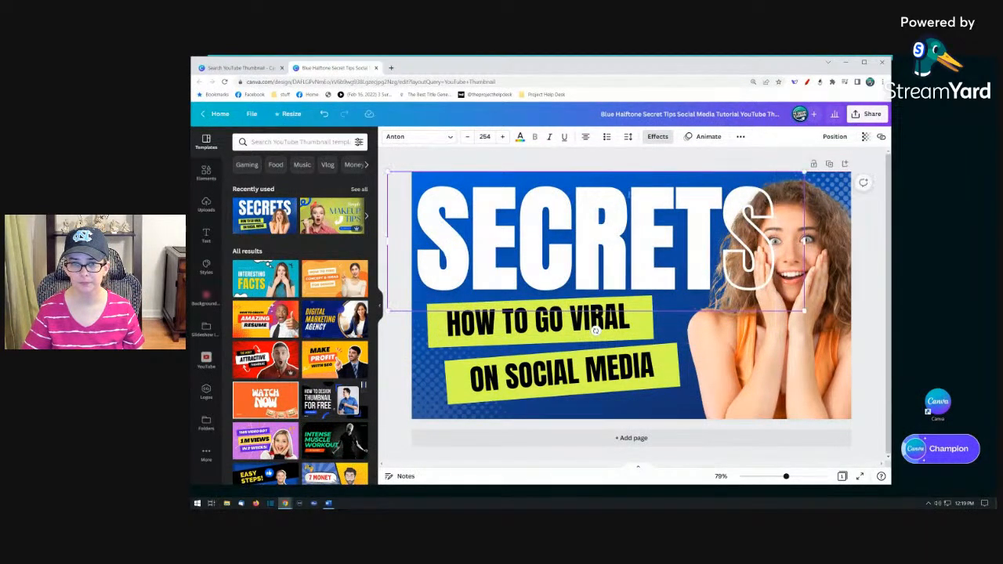
Step: Shift the photo of the woman slightly to the right so her face clears the title
click(776, 354)
drag(804, 366, 826, 364)
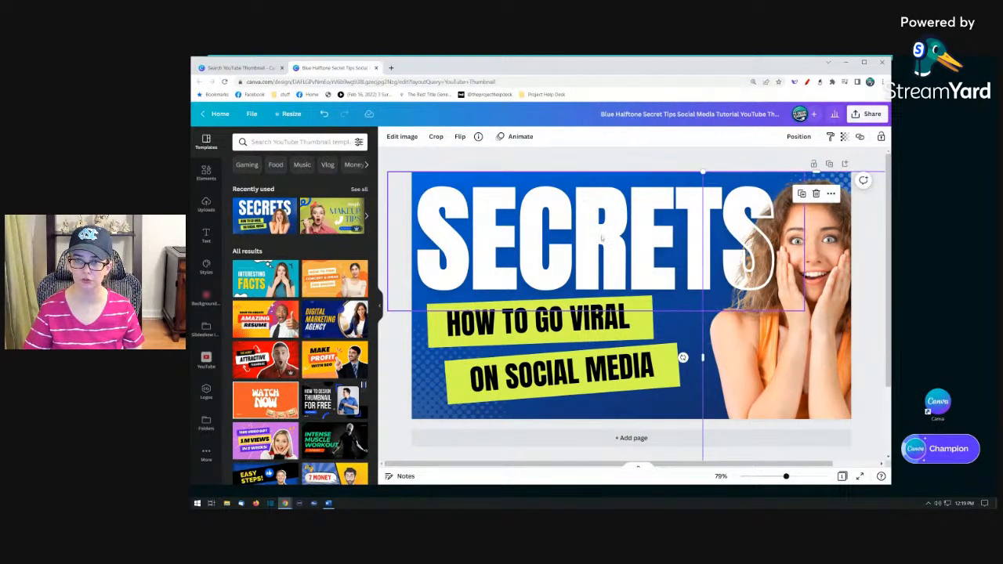
click(414, 162)
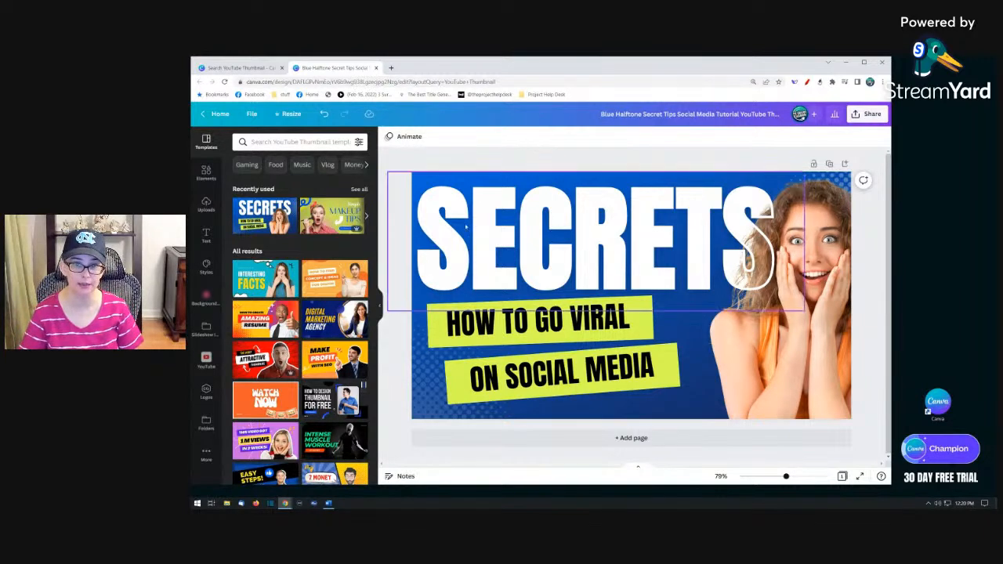
Step: Recolor the hollow SECRETS outline black
click(624, 263)
click(519, 137)
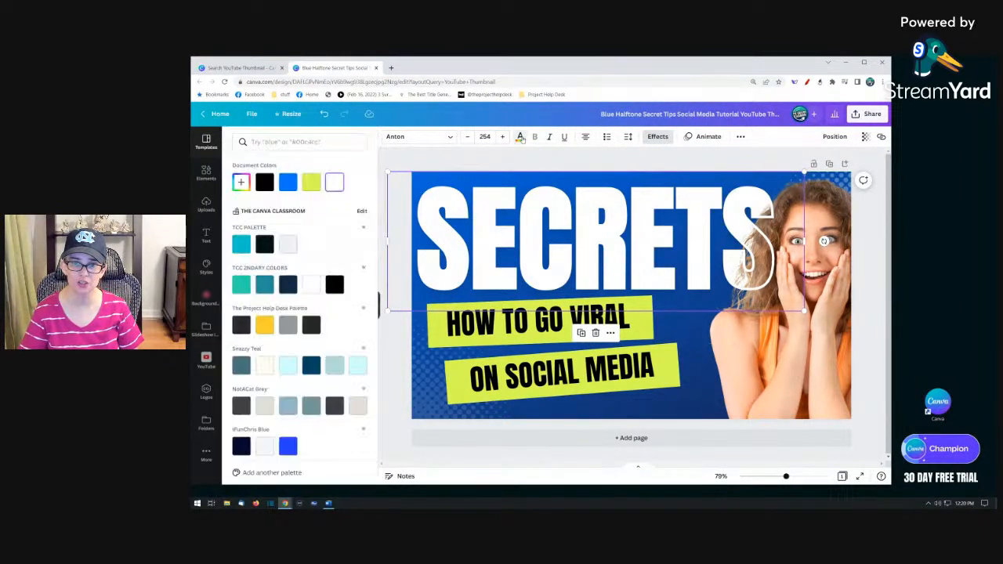
click(261, 181)
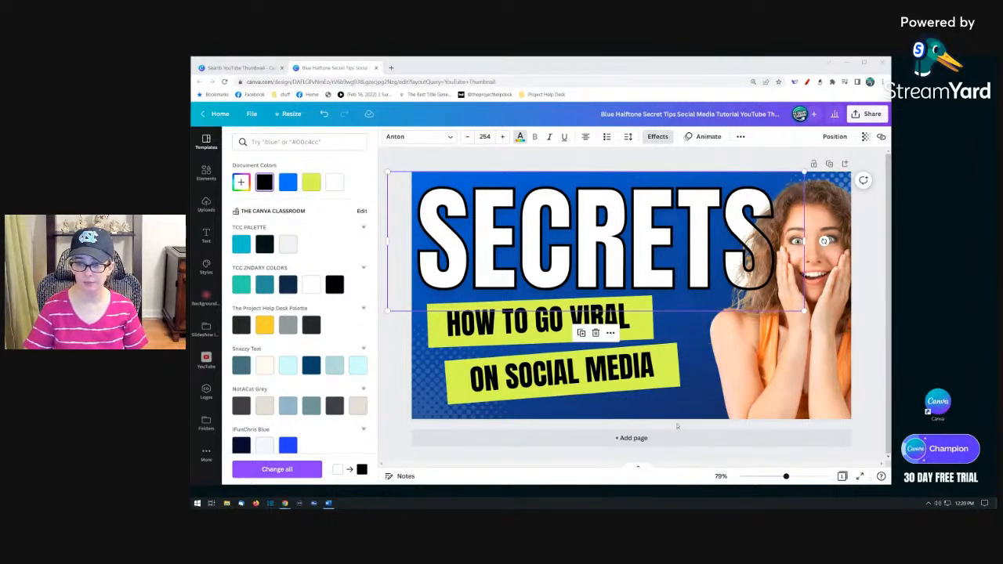
click(682, 409)
right_click(682, 408)
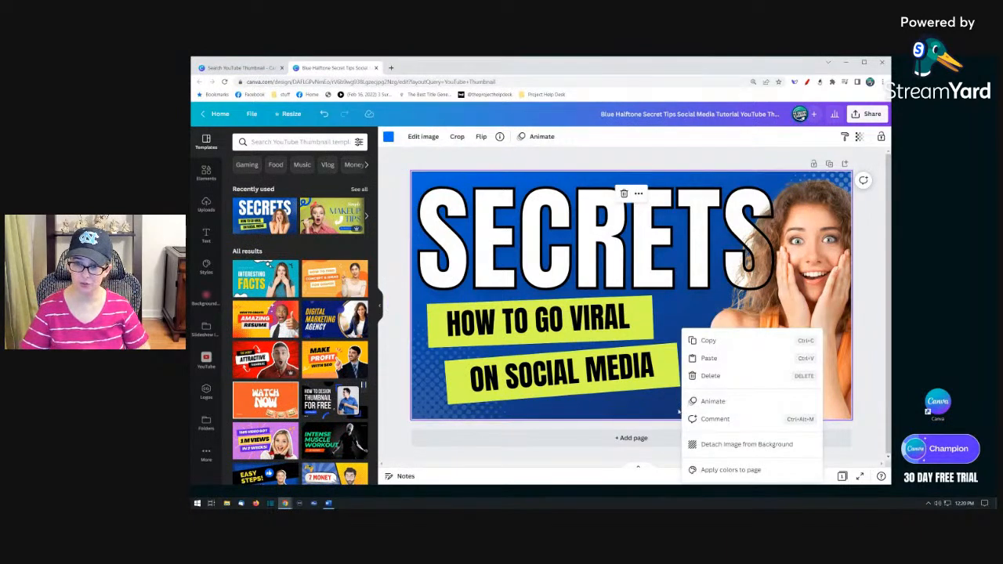
click(659, 415)
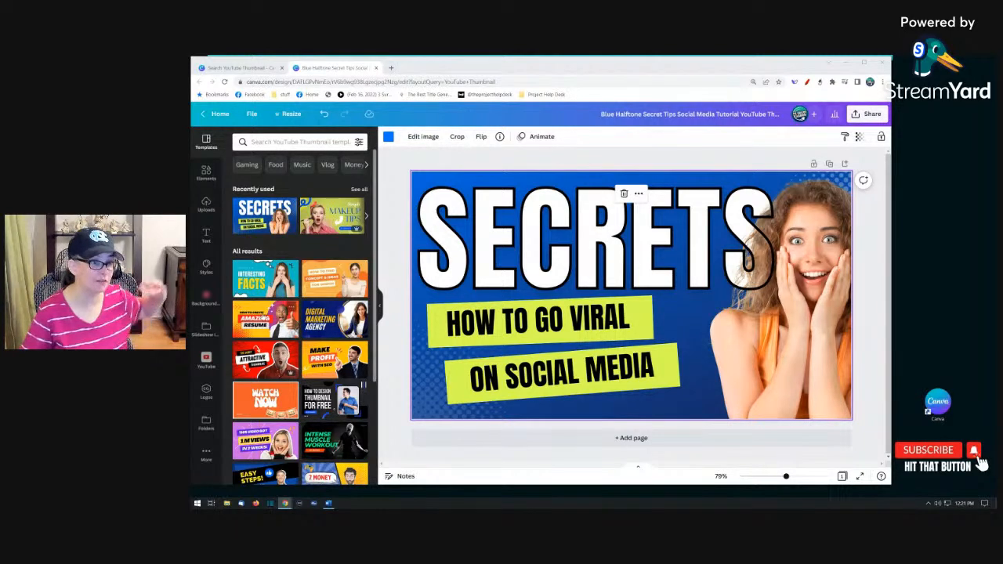
Step: Open the YouTube video search and add a second page to the design
click(207, 363)
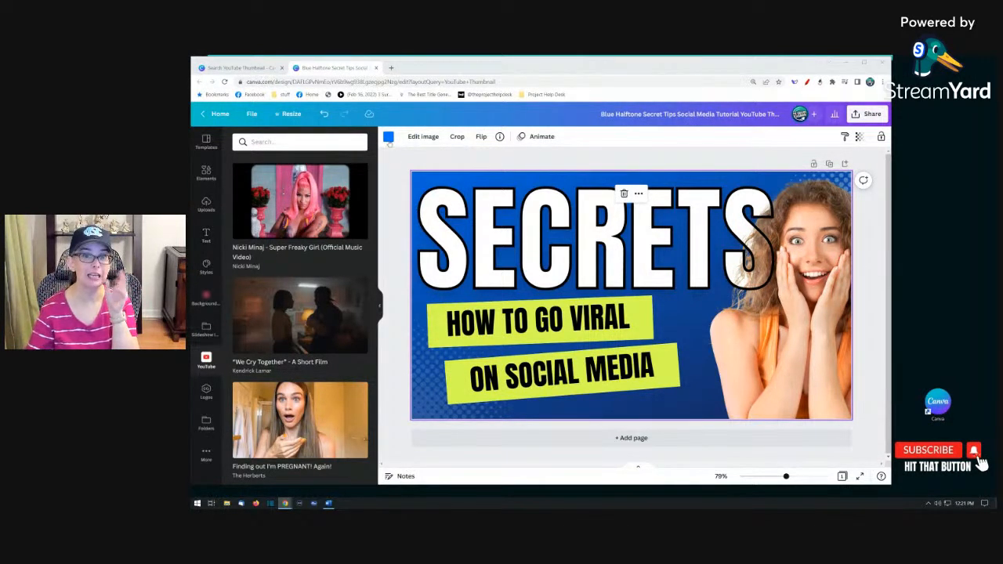
click(311, 140)
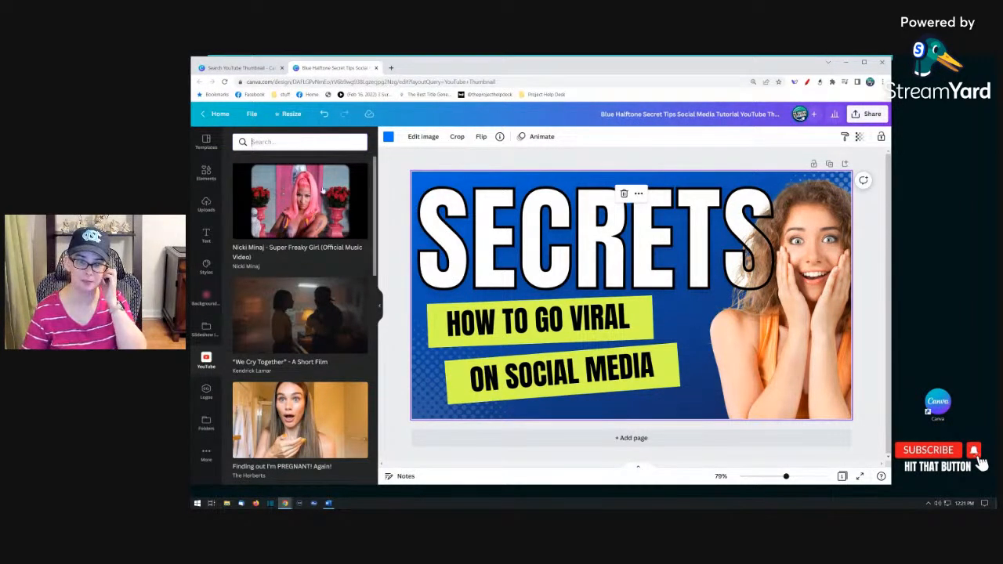
click(631, 439)
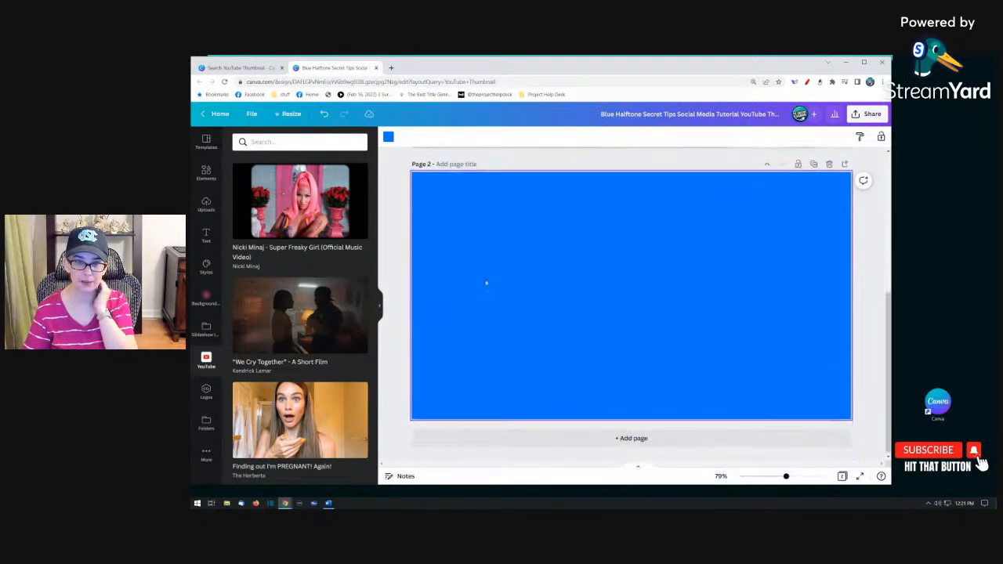
Step: Search the YouTube videos for "Philosphic Theory"
click(283, 141)
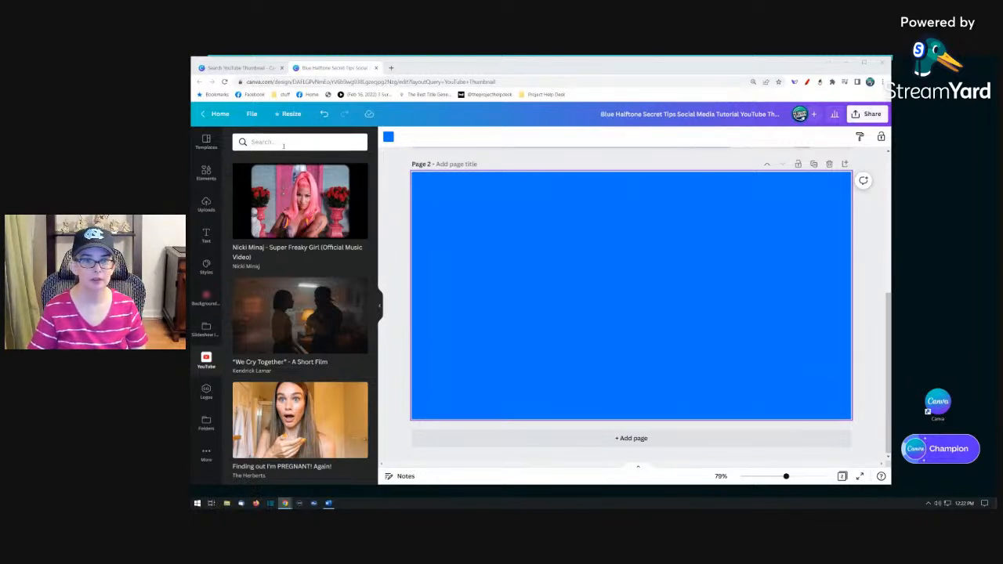
text(P)
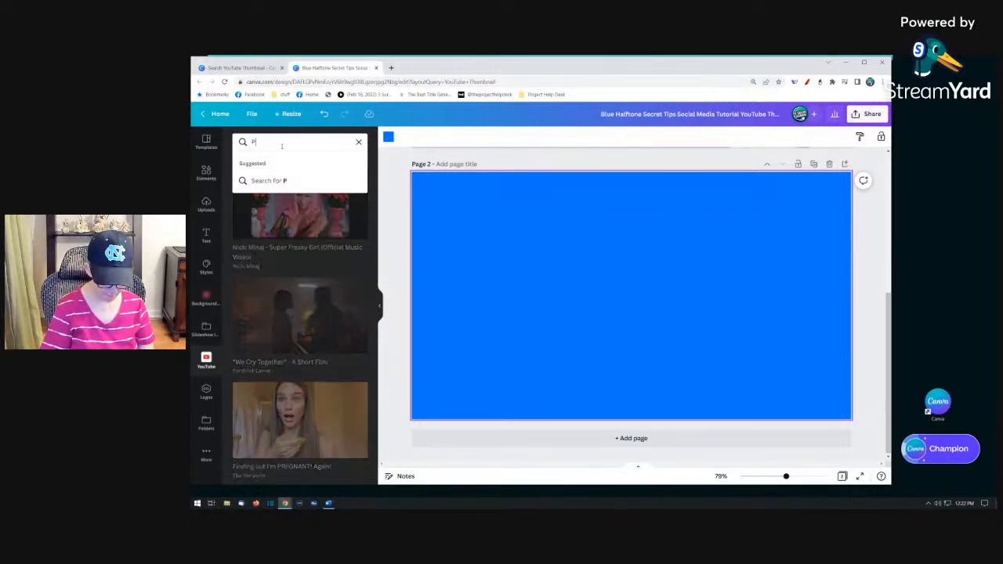
text(hilosphic)
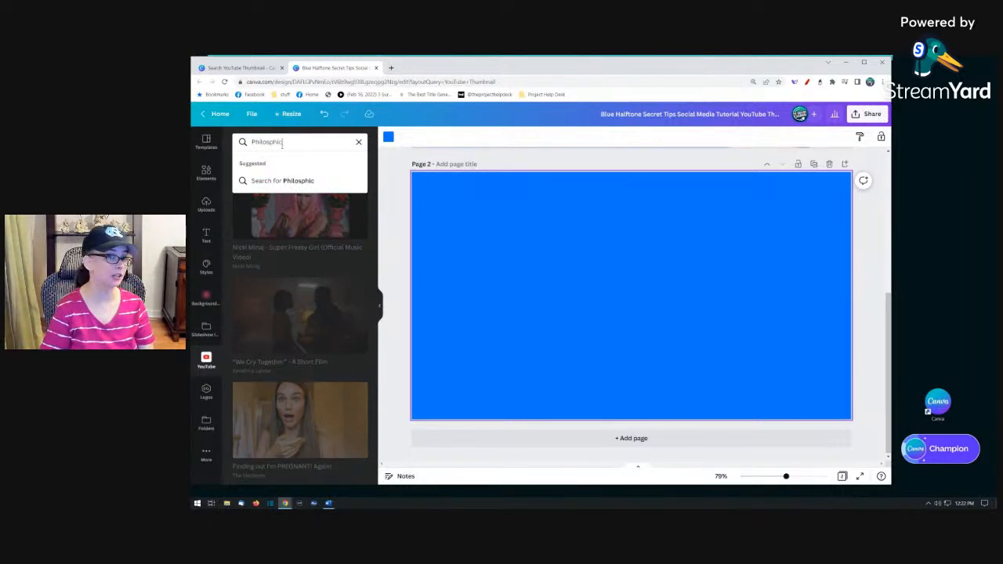
text( Theory)
key(Return)
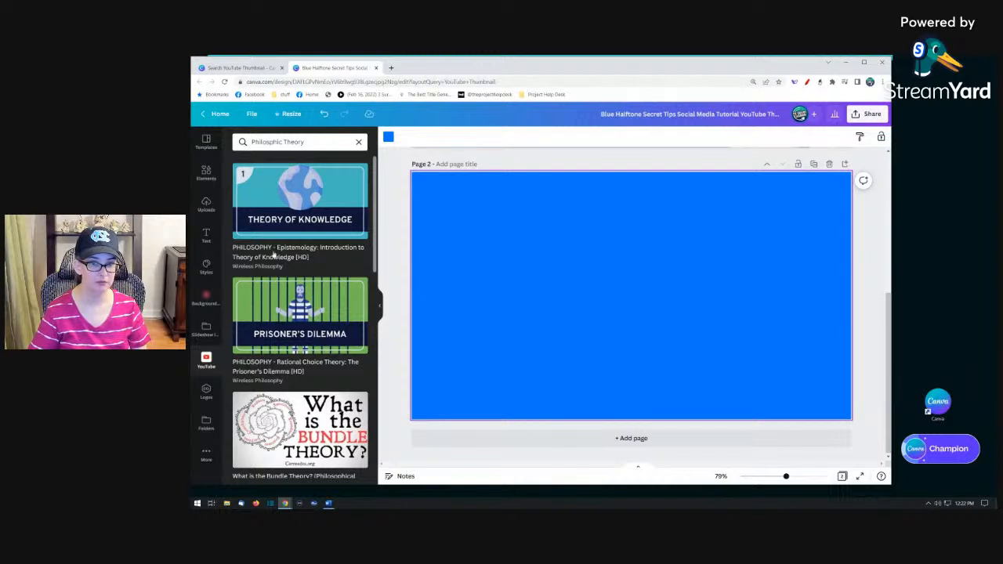
Step: Change the YouTube search term to "Philosphy Theory" and run the search again
click(276, 143)
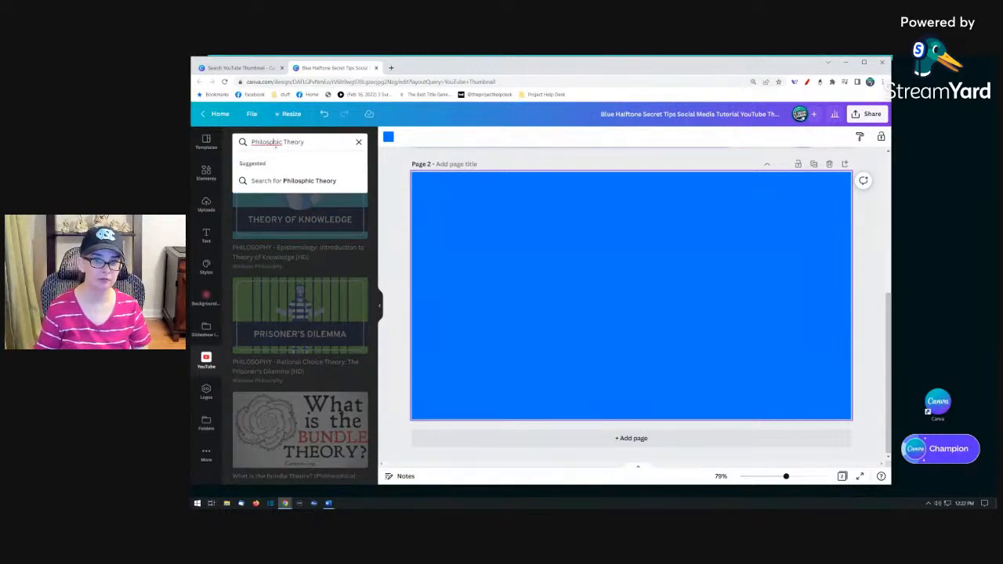
key(Delete)
key(Delete)
text(hy)
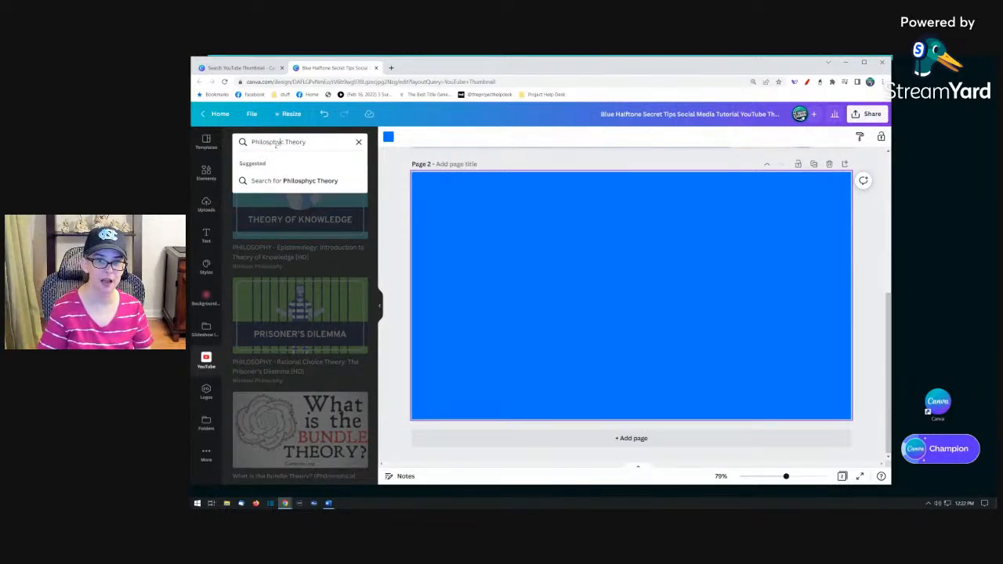
key(Delete)
key(Return)
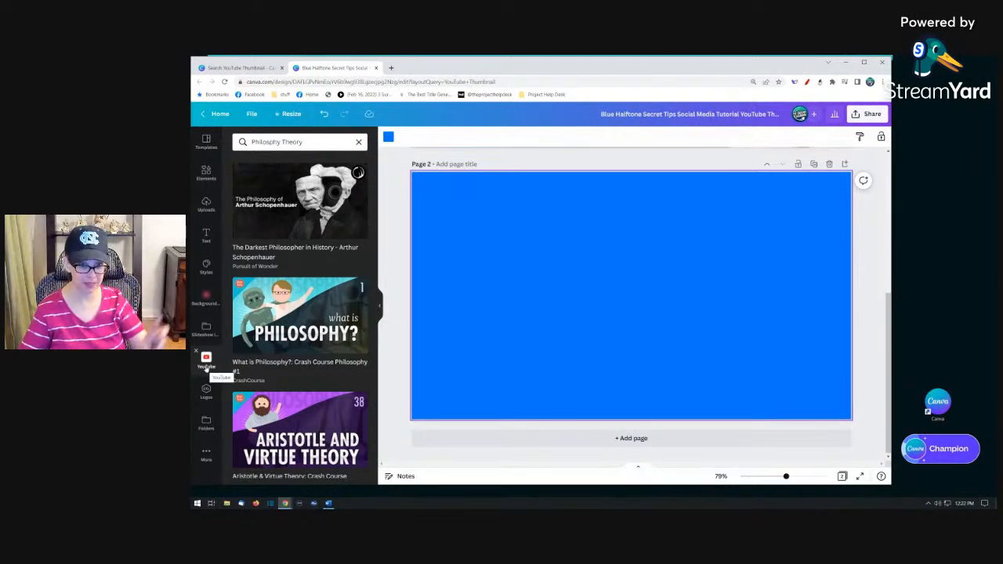
Step: Browse the YouTube results and take a screen snip of the "Quantum mechanics & philosophy" video thumbnail
scroll(233, 358, down, 1)
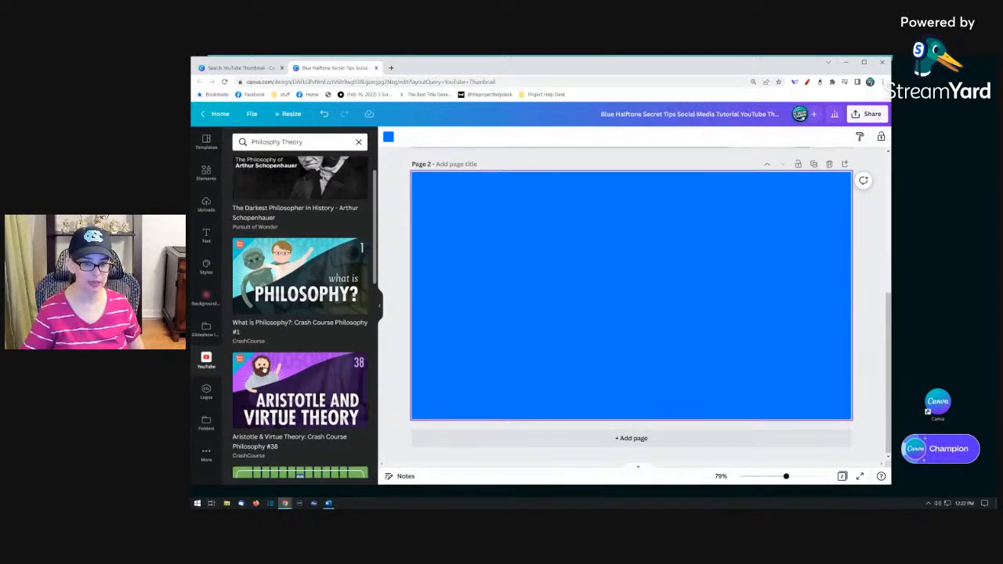
scroll(300, 317, down, 2)
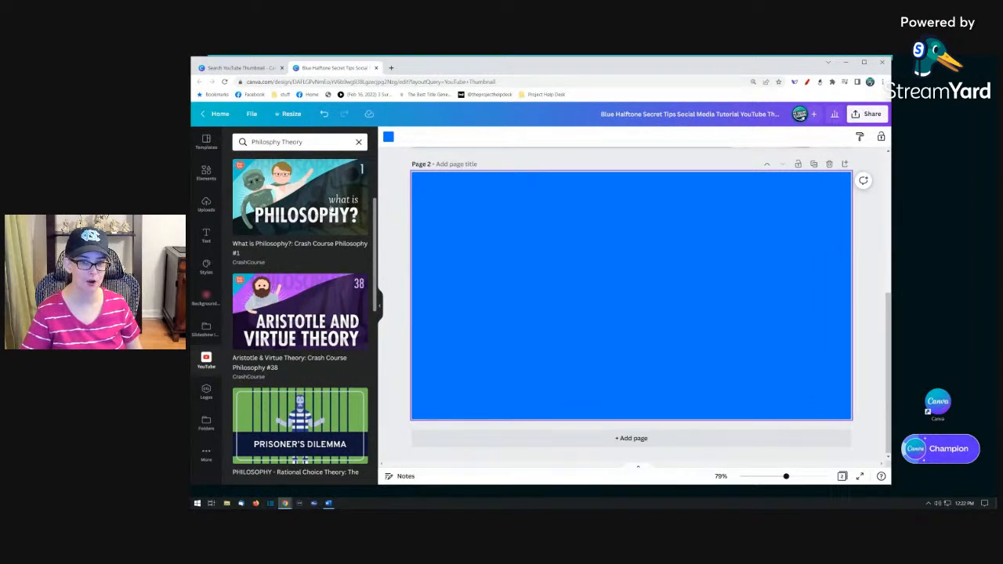
scroll(318, 257, down, 6)
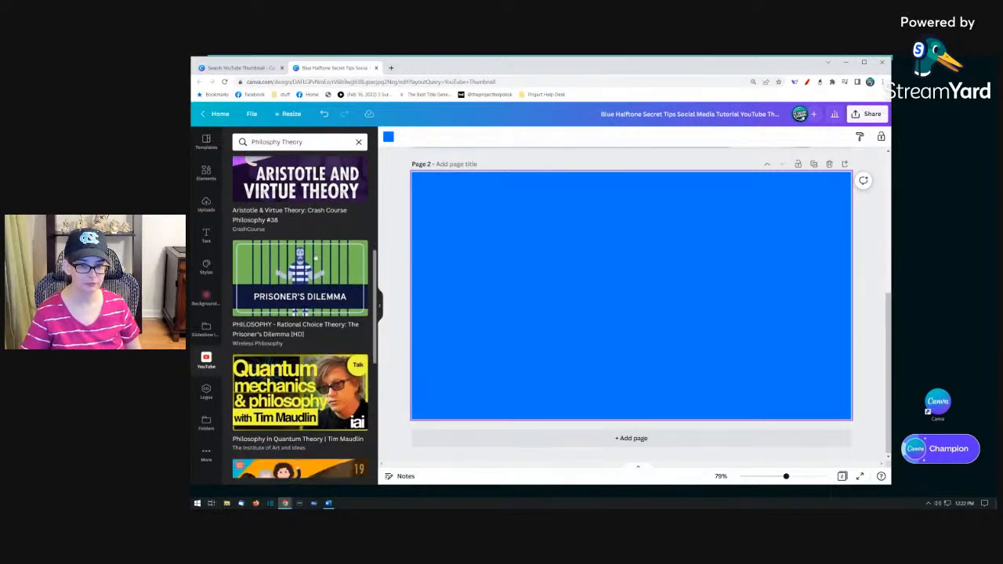
scroll(317, 257, down, 1)
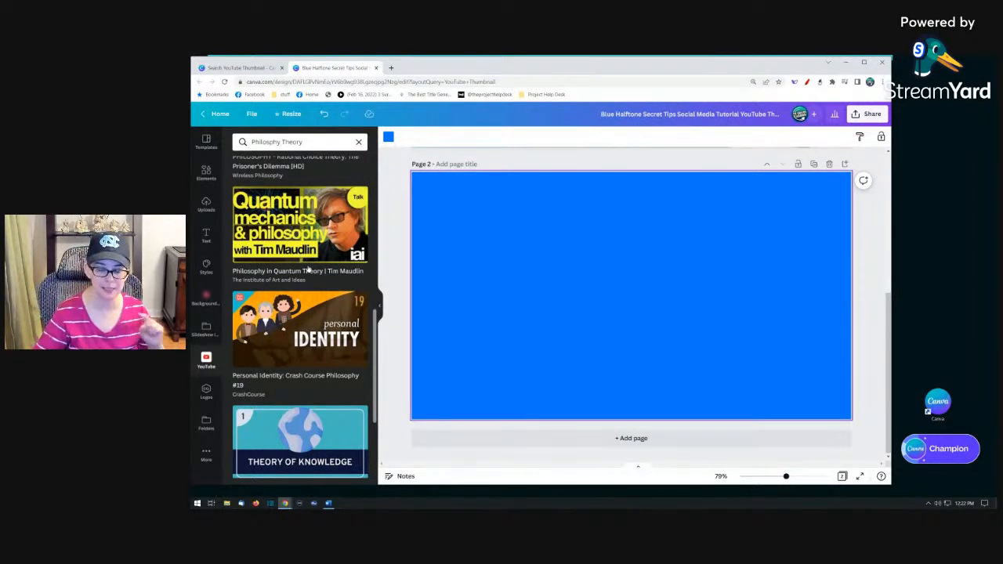
scroll(306, 318, down, 1)
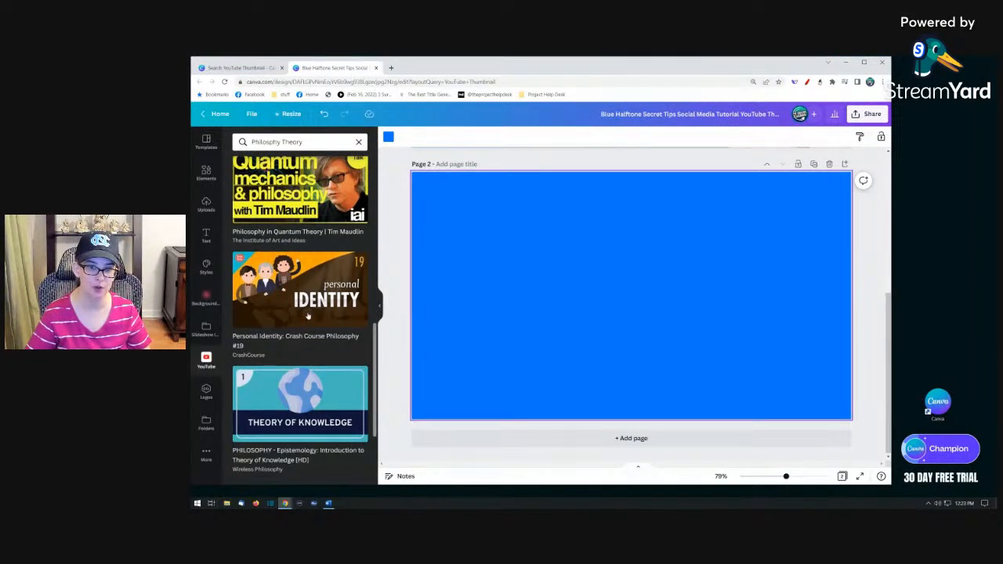
scroll(308, 316, up, 1)
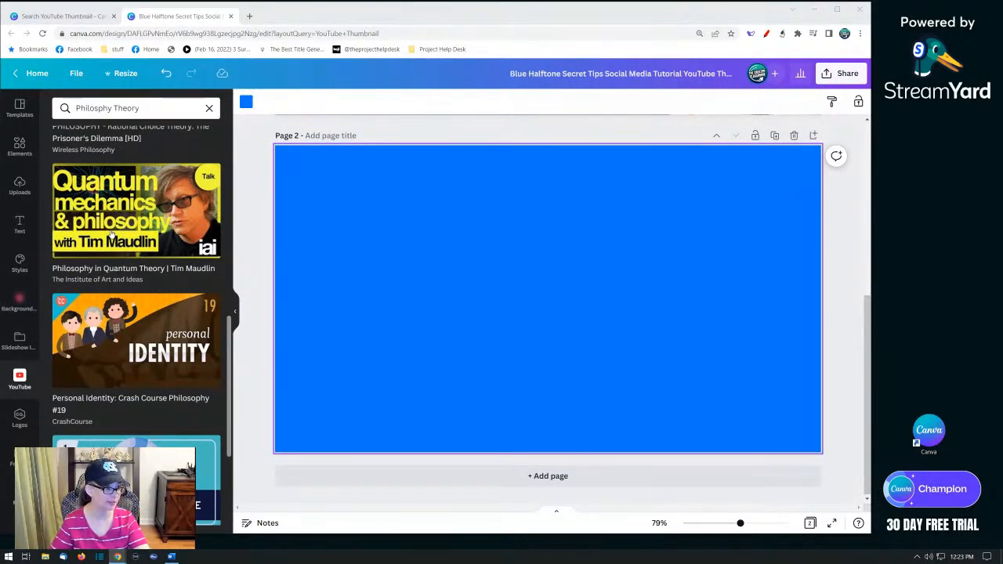
key(super+shift+s)
drag(48, 157, 224, 271)
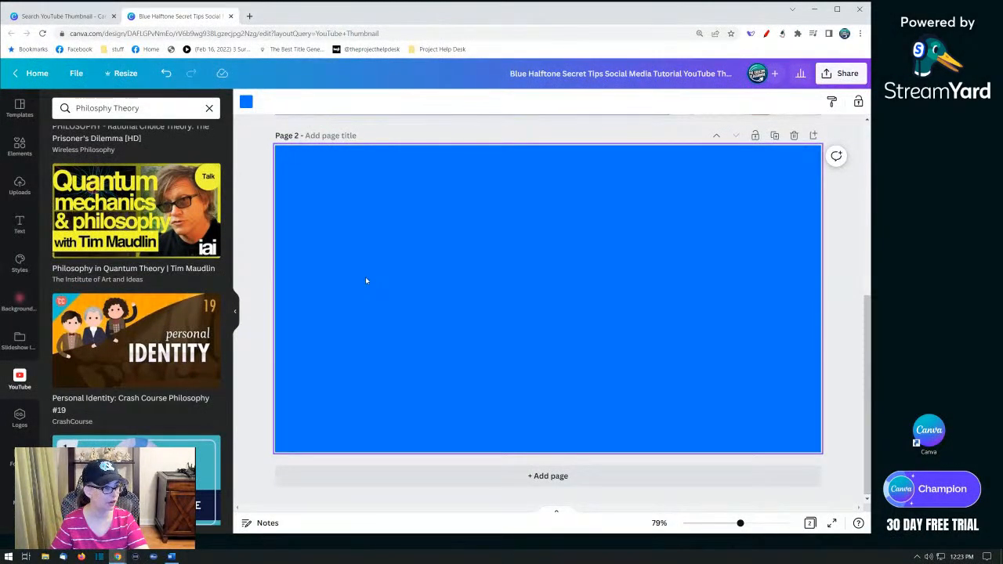
Step: Paste the "Quantum mechanics & philosophy" thumbnail snip onto page 2 and position it near the middle of the page
key(ctrl+v)
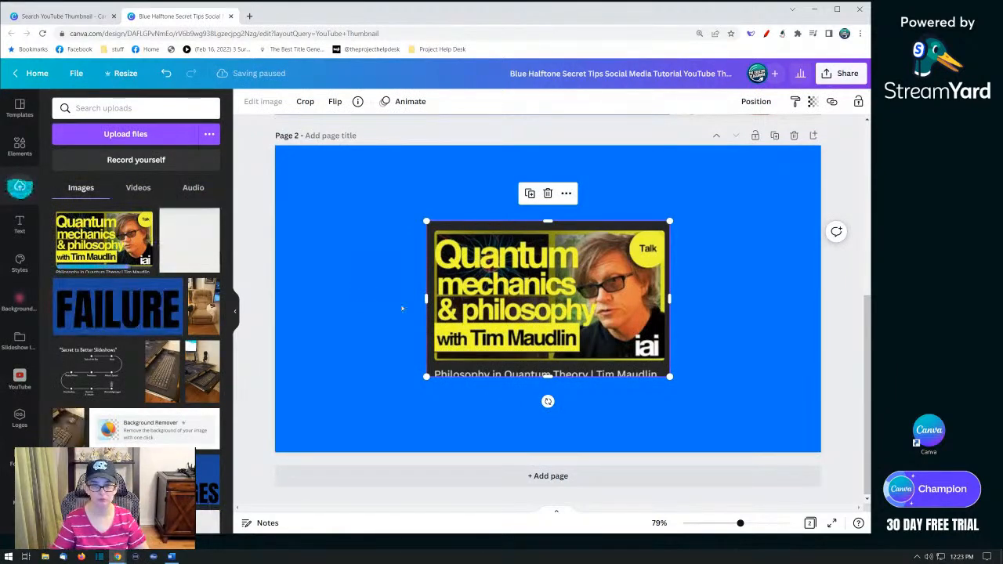
drag(591, 297, 520, 296)
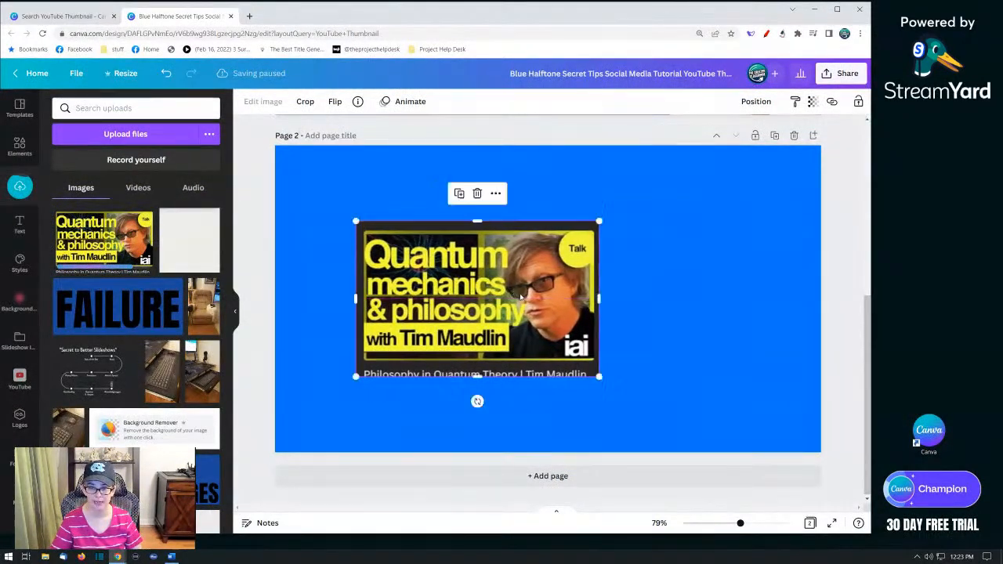
click(624, 300)
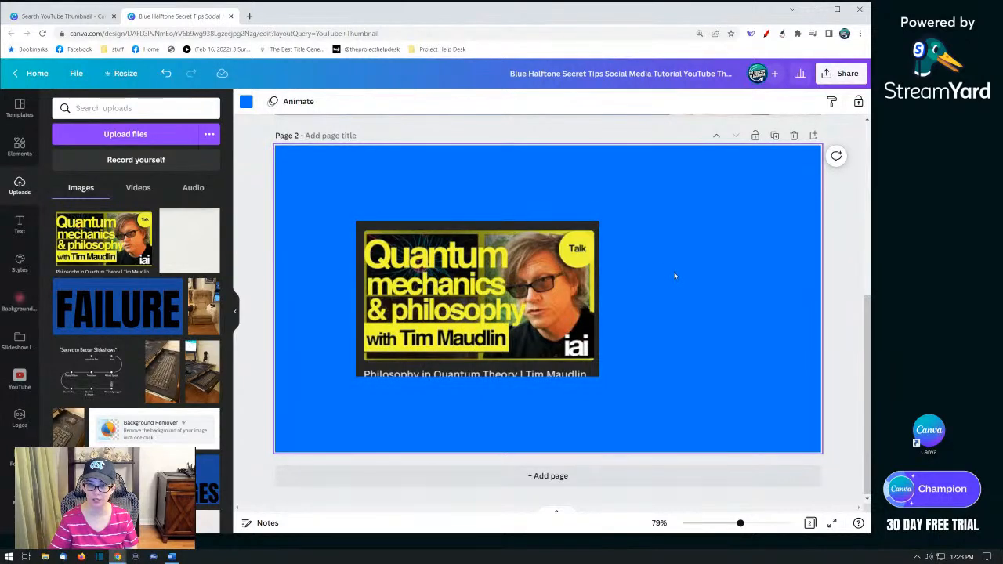
drag(500, 282, 578, 282)
click(287, 282)
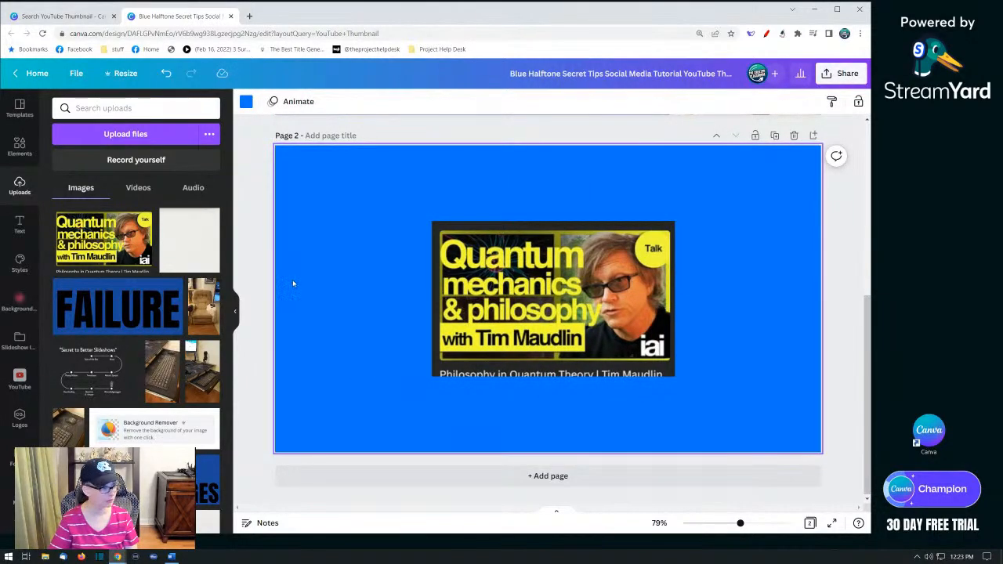
Step: Add a rectangle to page 2 and stretch it to cover the whole page
key(r)
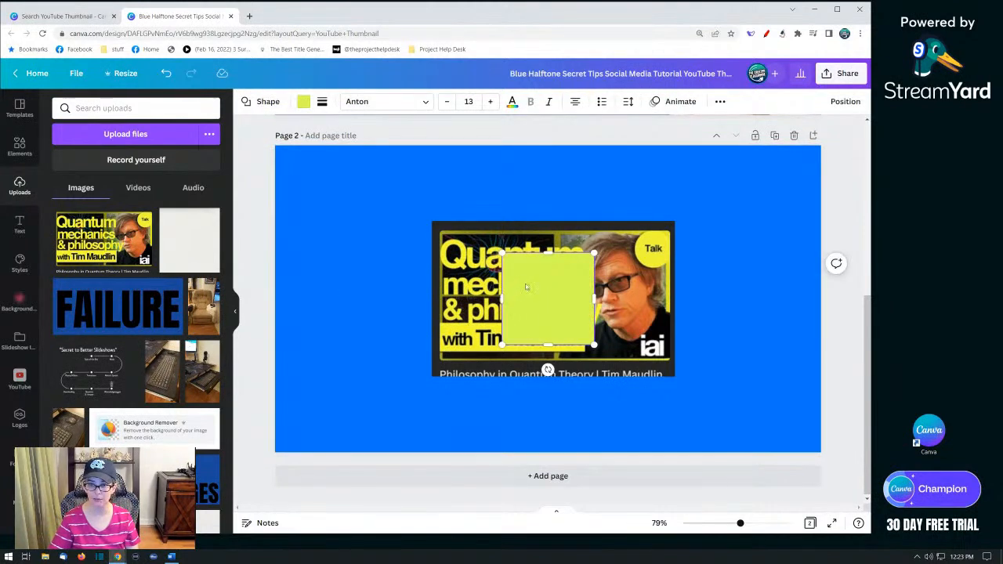
drag(499, 298, 273, 301)
drag(593, 299, 819, 300)
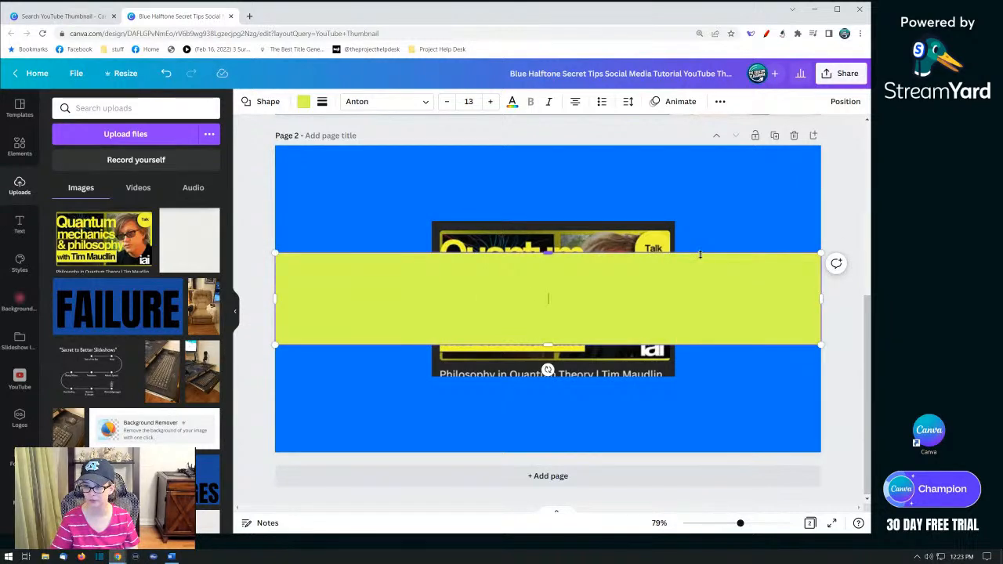
drag(701, 253, 697, 145)
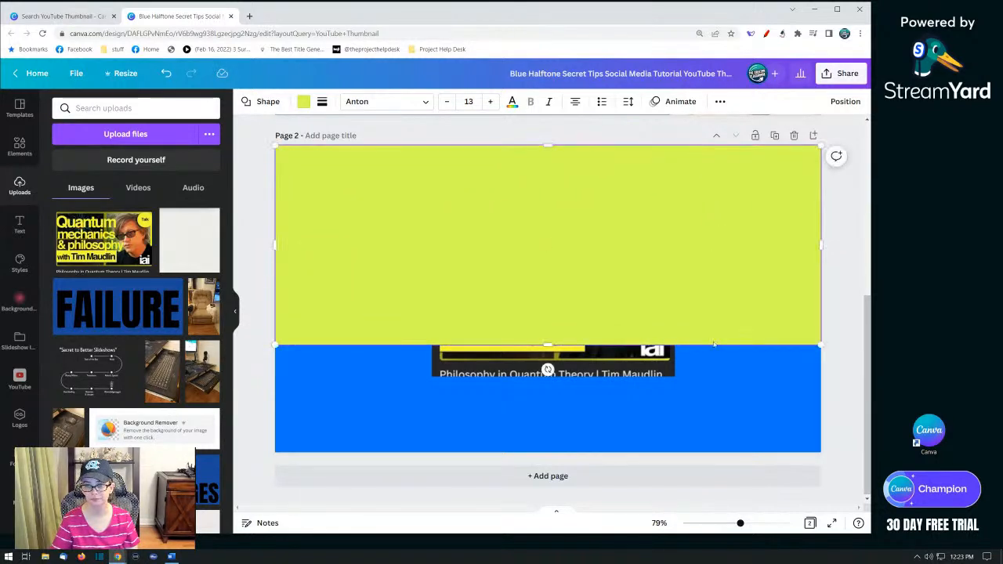
drag(712, 345, 715, 455)
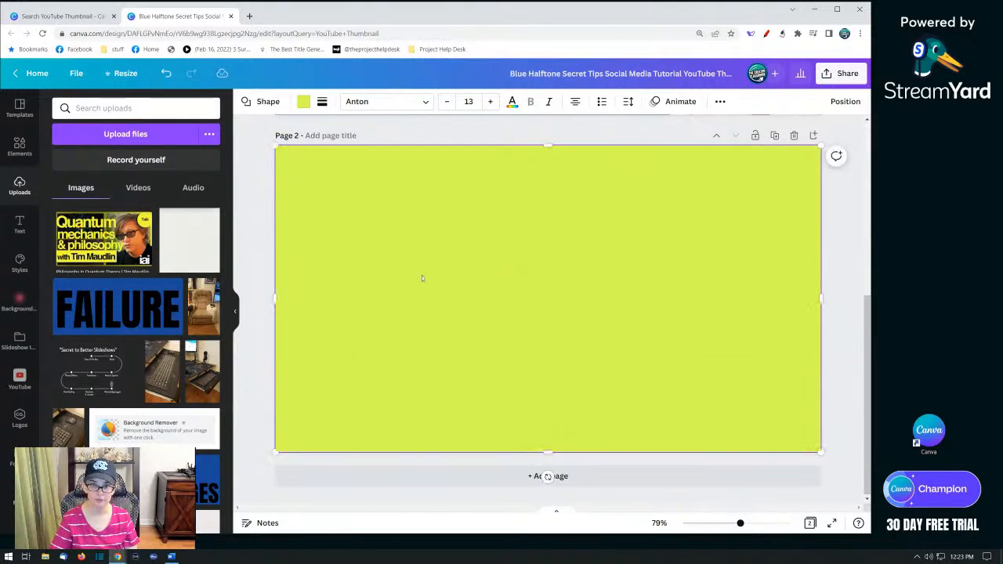
Step: Give the page-sized rectangle a solid border with a weight of 10 and set its fill to no color
click(322, 104)
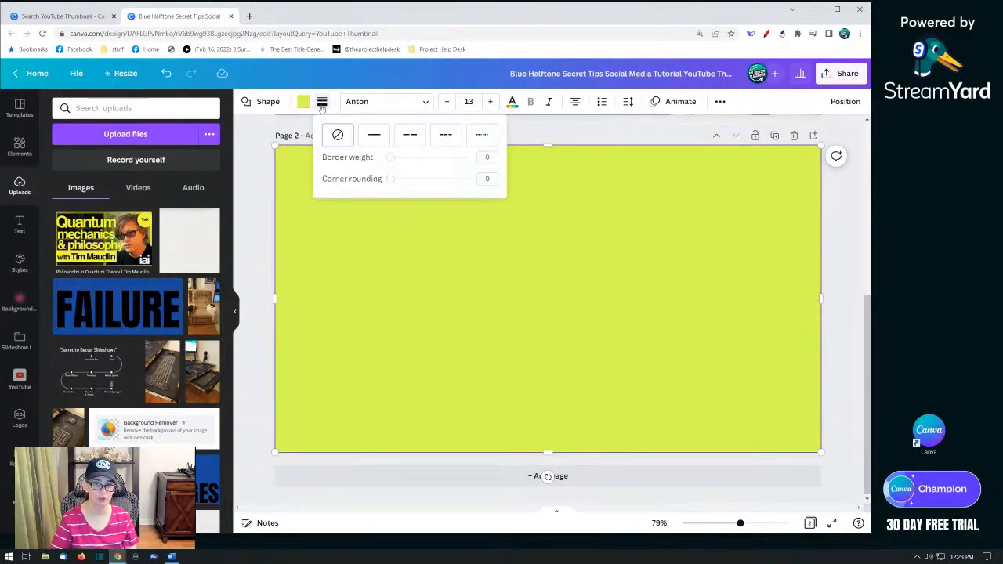
click(380, 142)
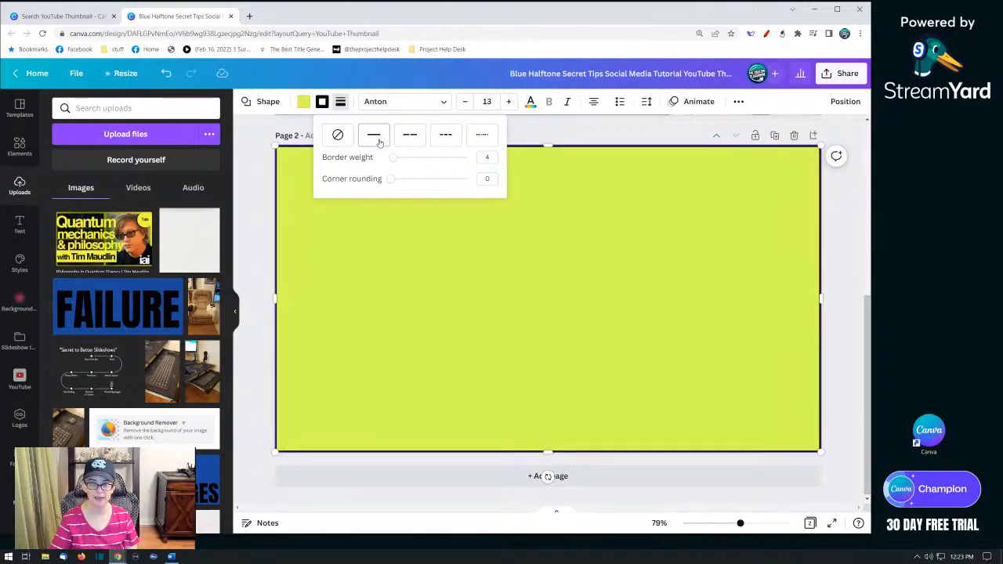
drag(393, 158, 398, 158)
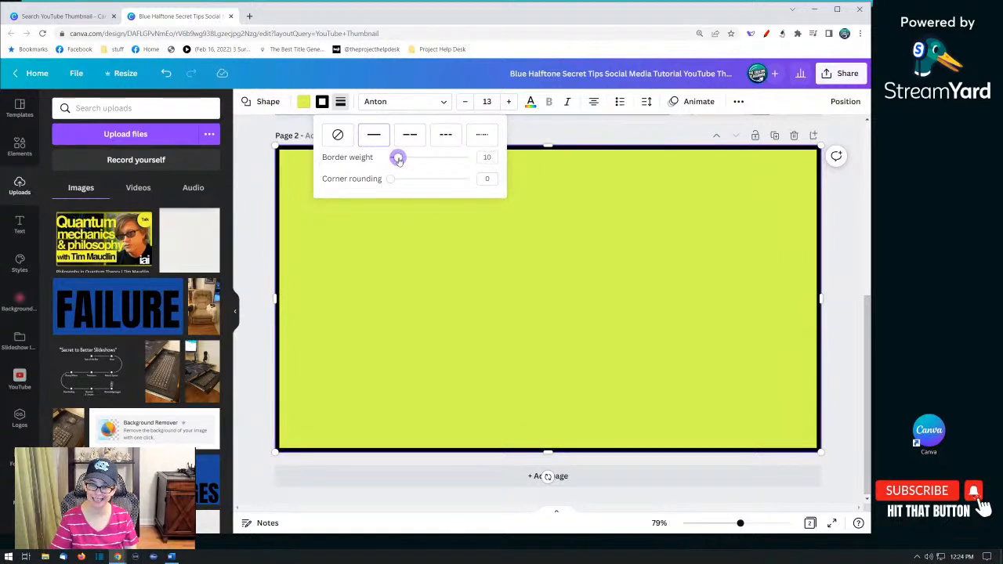
click(304, 105)
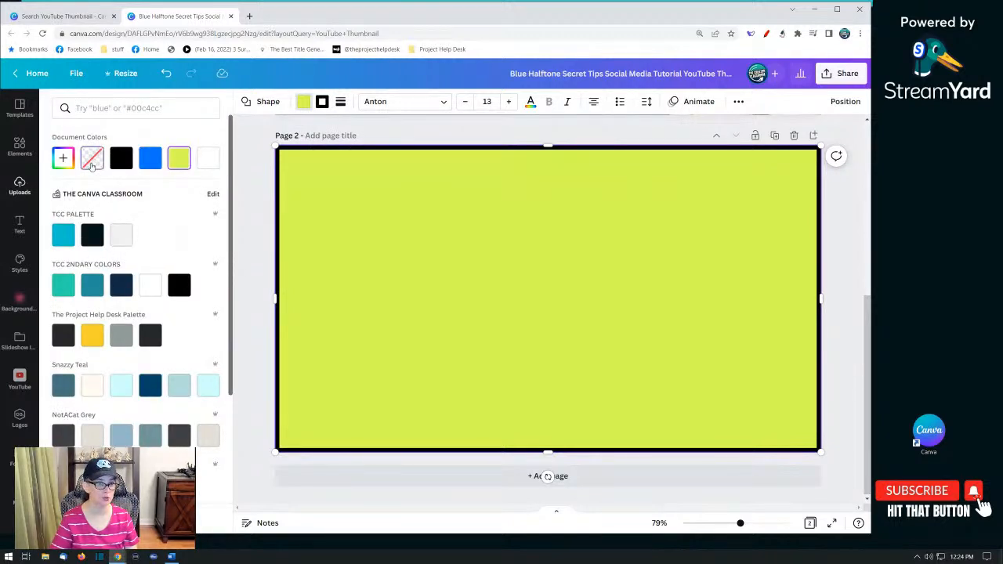
click(92, 165)
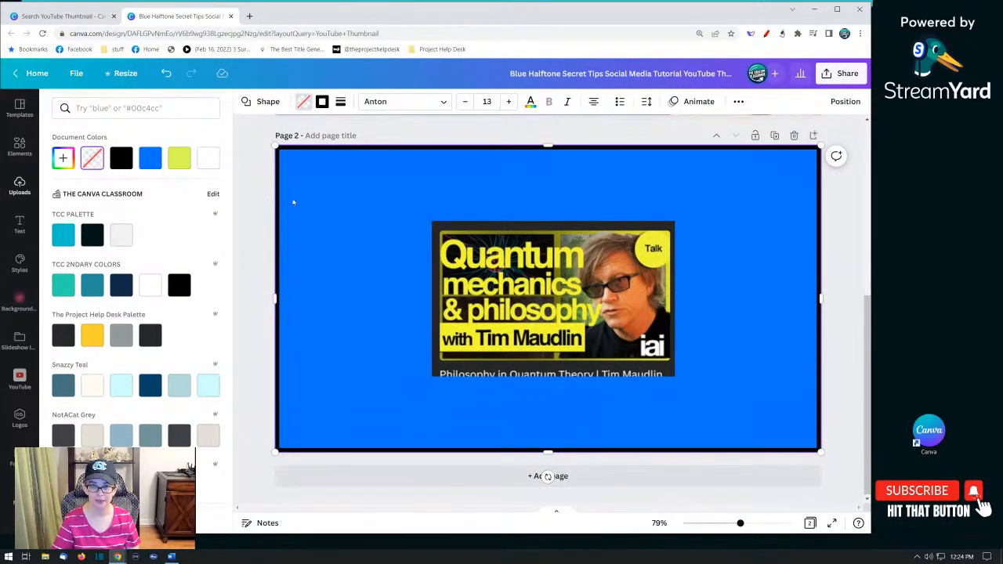
Step: Set the rectangle's border to the yellow taken from the reference thumbnail's photo colors
click(322, 105)
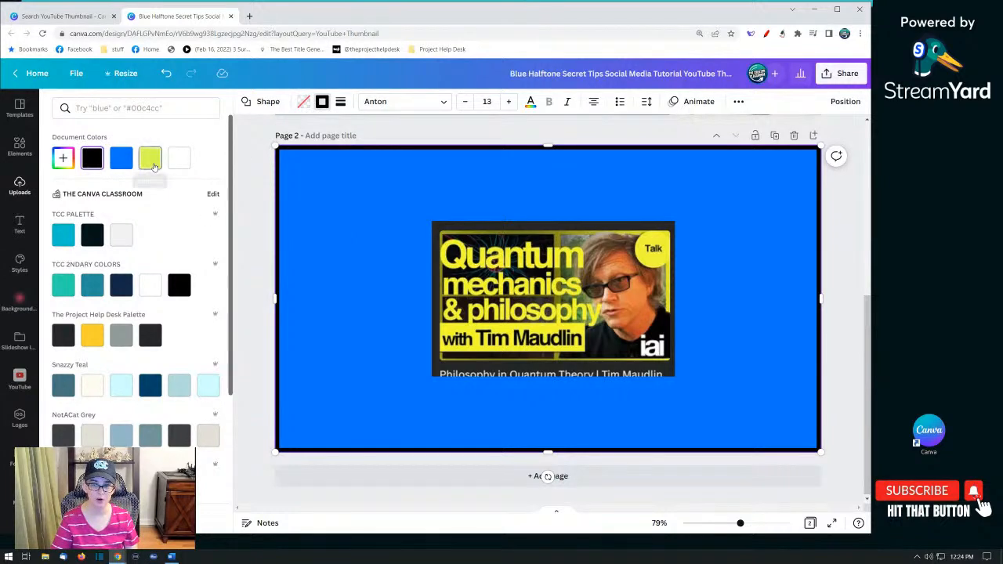
click(150, 159)
scroll(159, 257, down, 5)
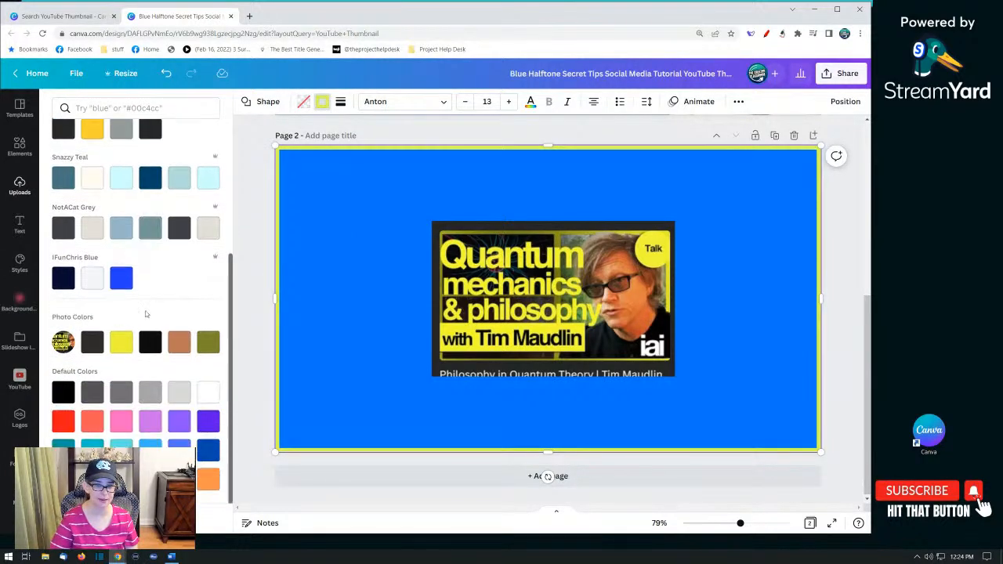
click(124, 344)
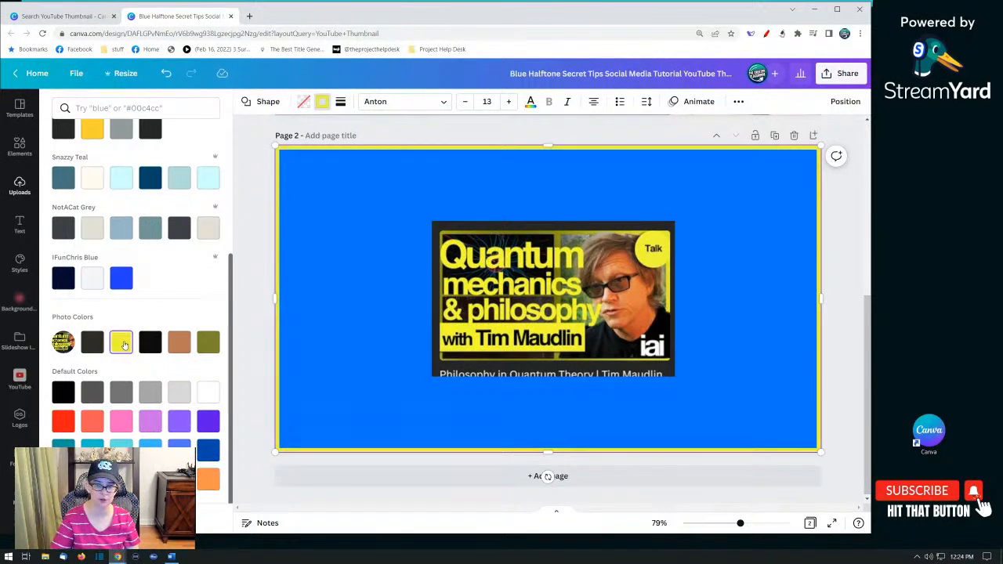
click(238, 269)
Step: Send the yellow border rectangle to the back and move the reference thumbnail toward the page's upper left
right_click(337, 270)
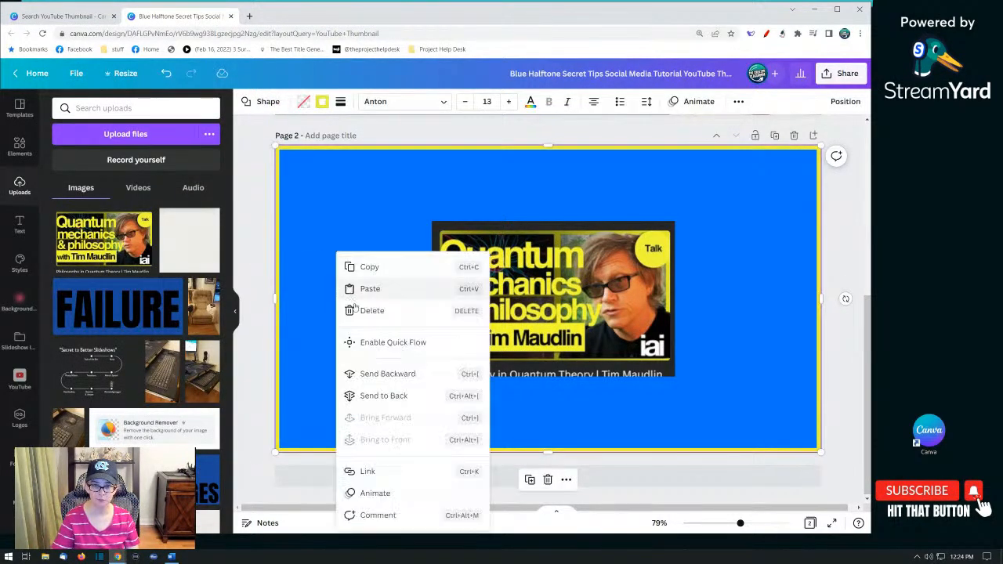
click(391, 403)
click(247, 260)
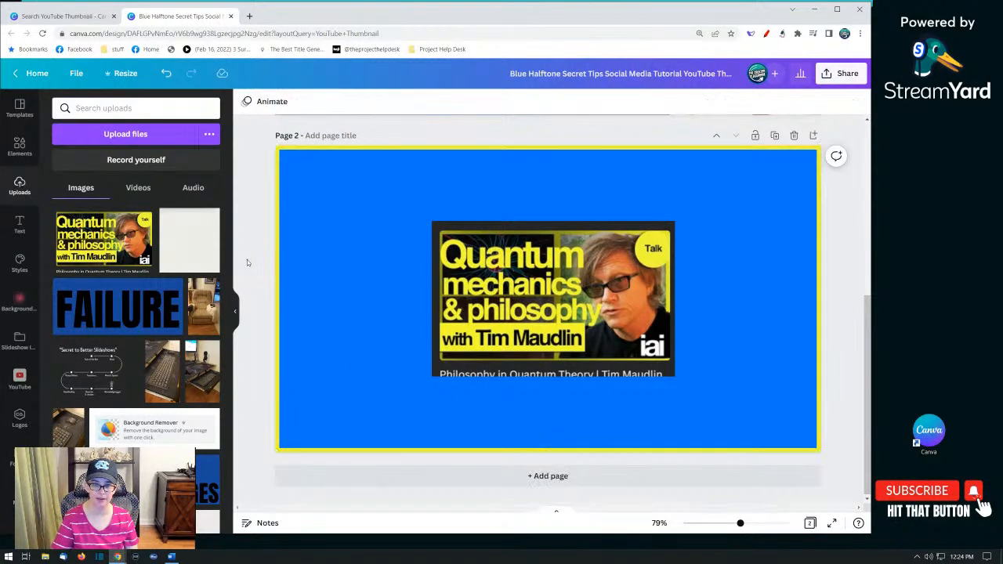
click(514, 298)
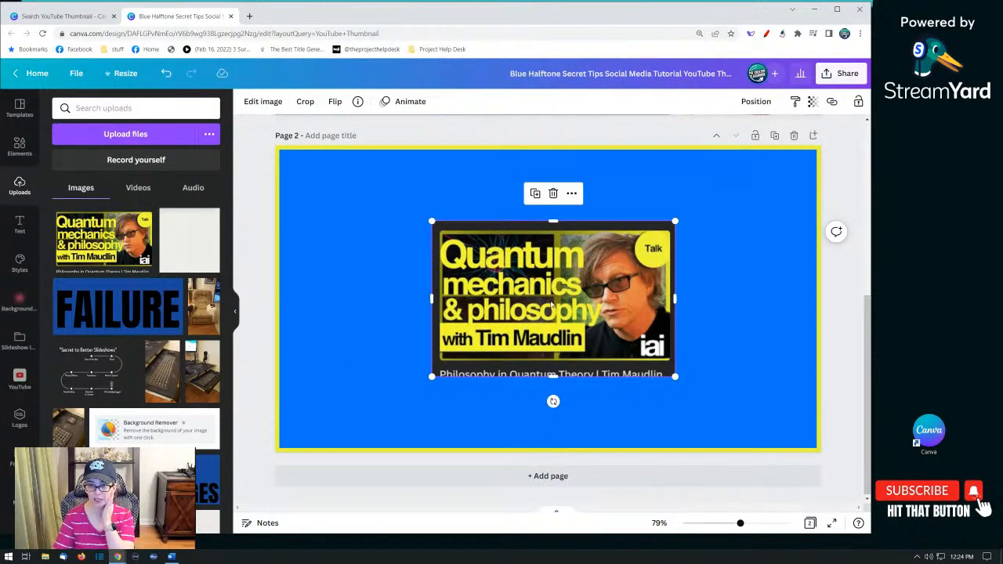
drag(551, 306, 460, 280)
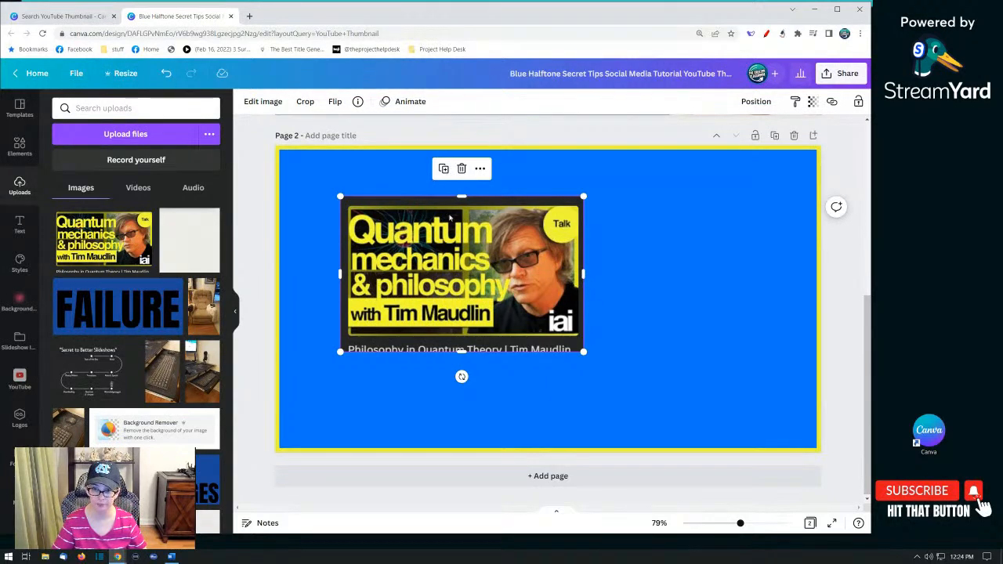
Step: Search the elements for "philosphy" and rerun the search with that exact spelling
click(20, 147)
click(97, 110)
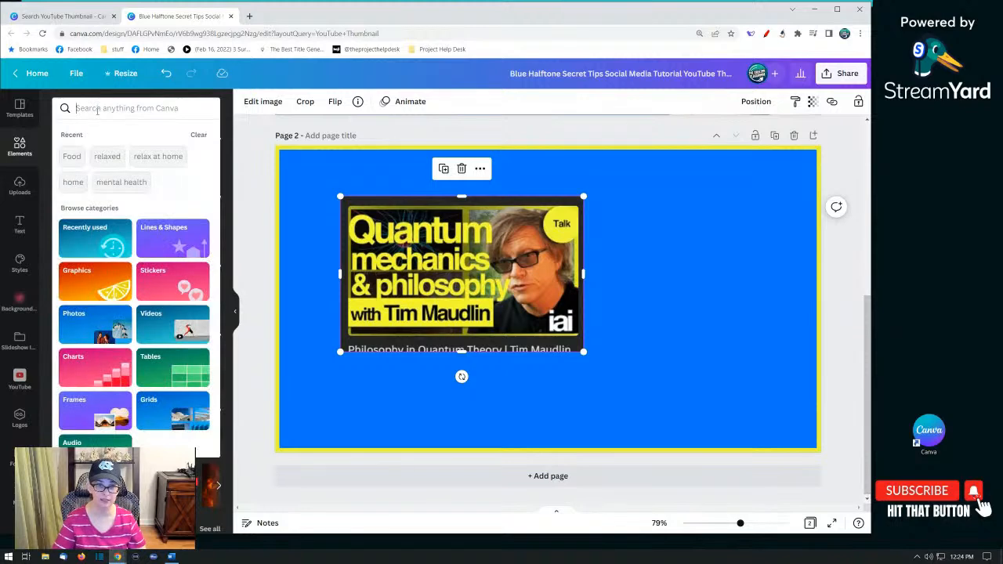
text(philosphy)
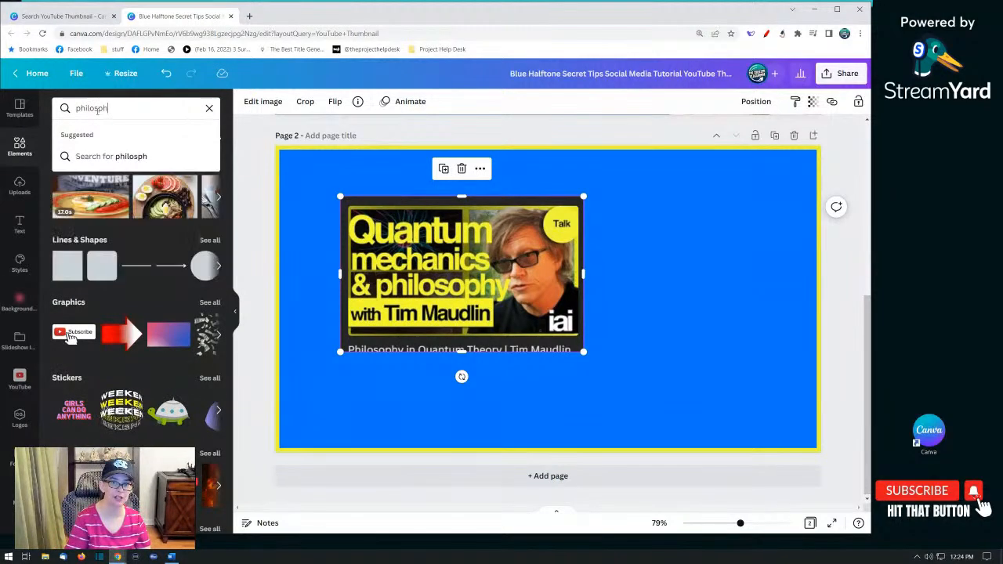
key(Return)
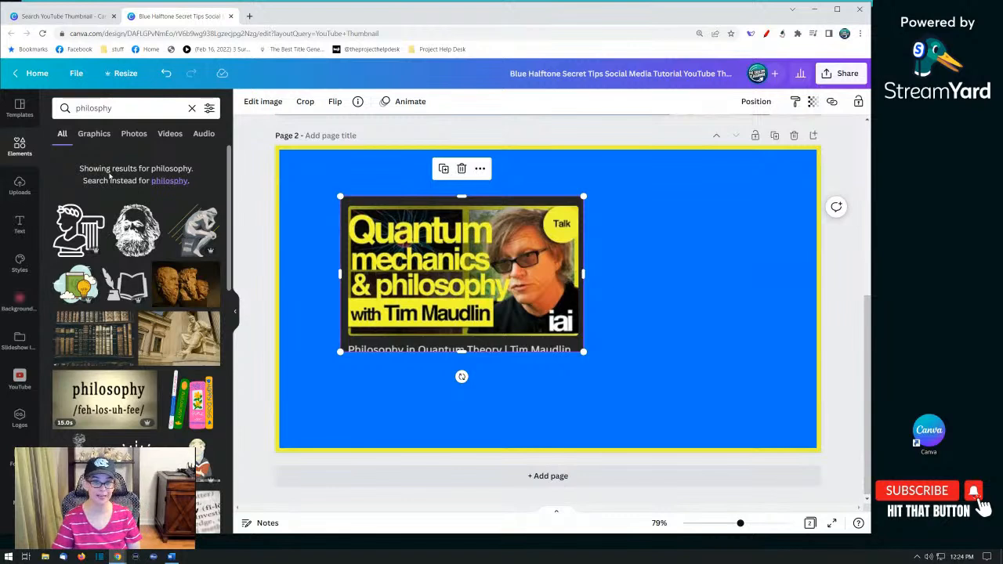
click(167, 184)
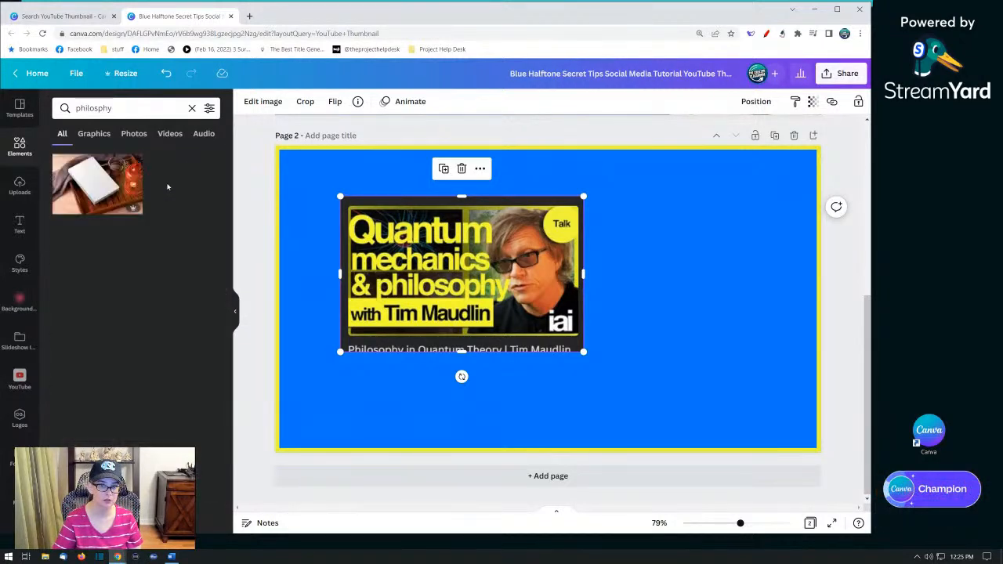
Step: Correct the elements search term to "philosophy" and run the search again
double_click(93, 109)
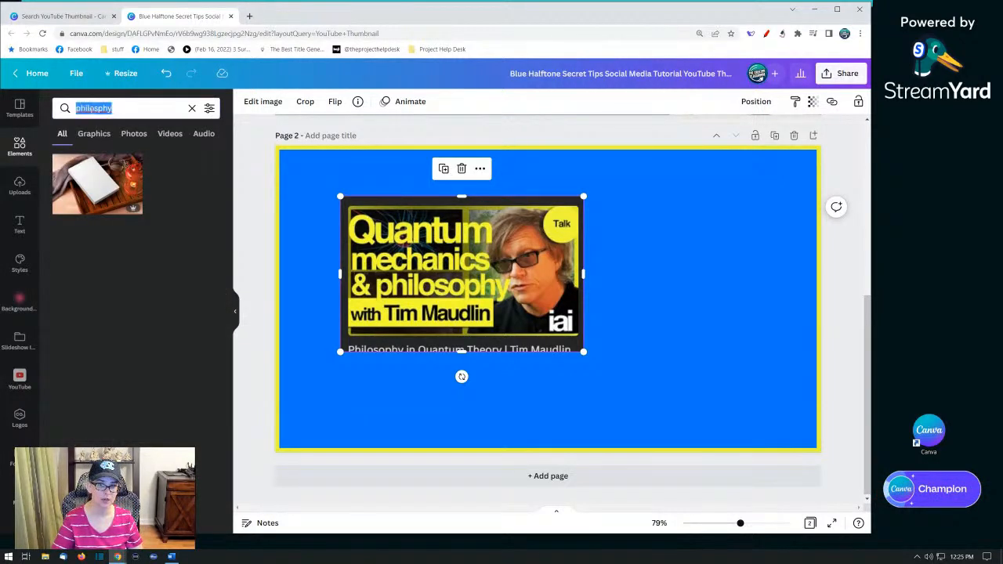
text(philosph)
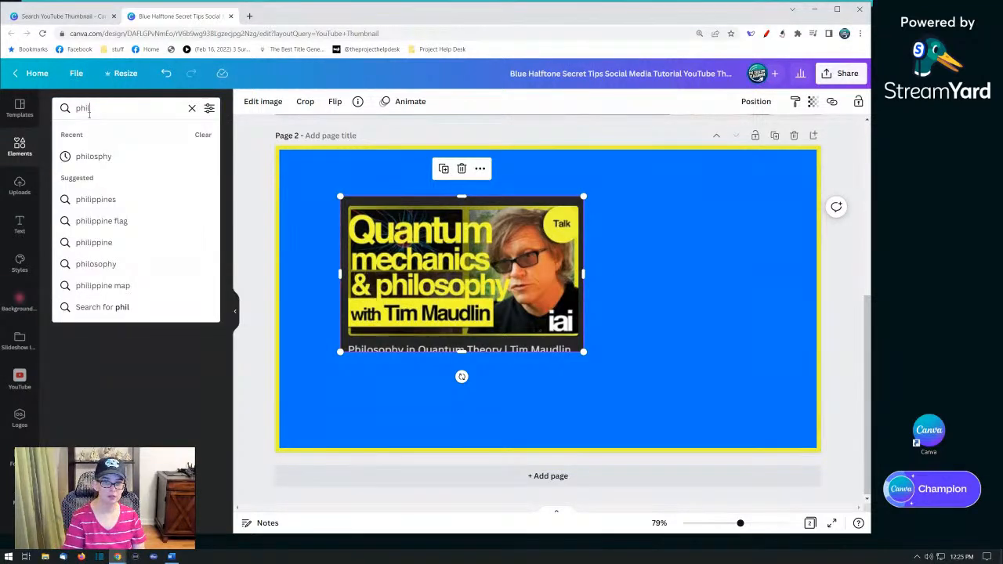
key(BackSpace)
key(BackSpace)
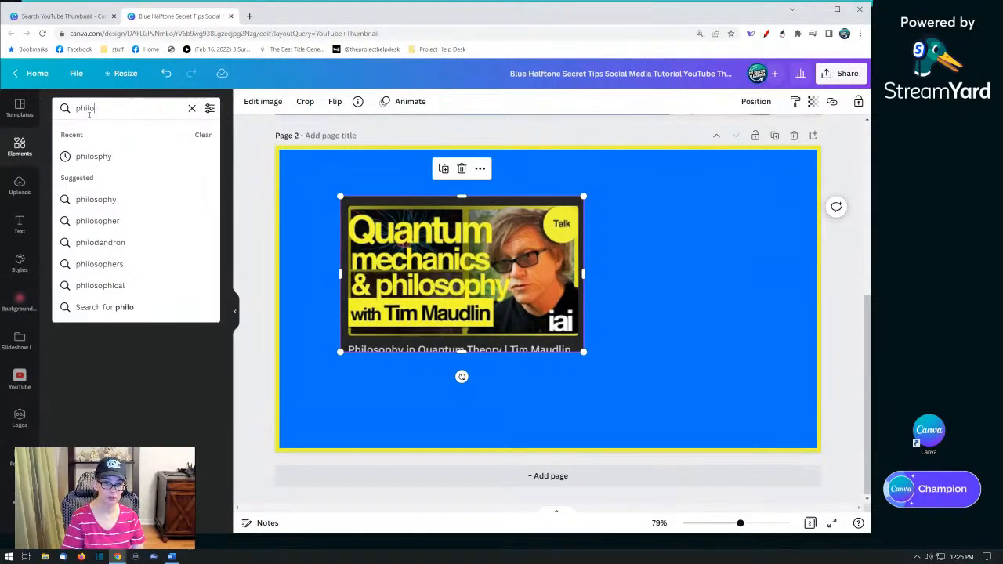
text(sophy)
key(Return)
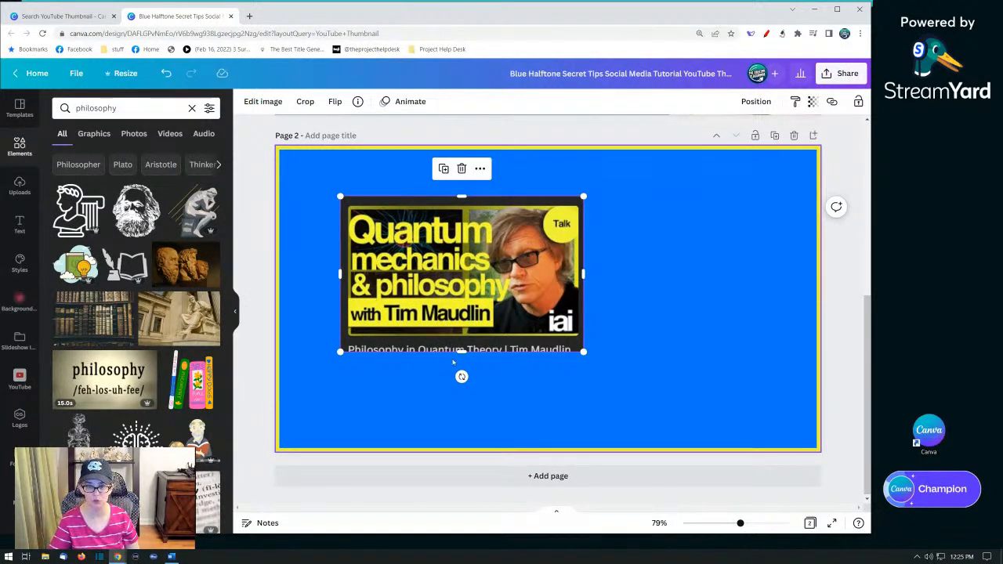
Step: Insert the philosophy photo of the bearded thinker statue on black onto page 2 and remove its background
drag(456, 305, 473, 311)
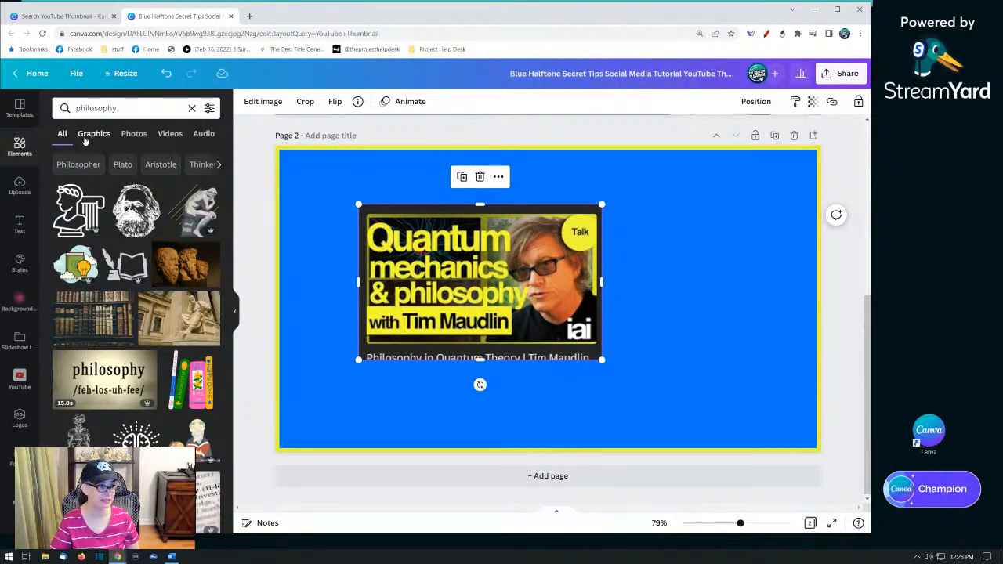
click(131, 138)
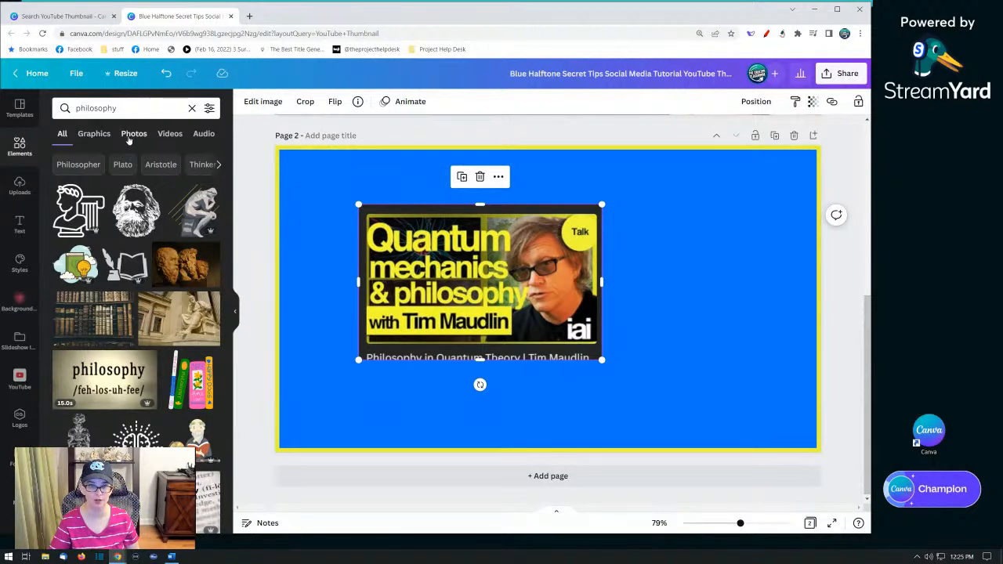
scroll(138, 315, down, 4)
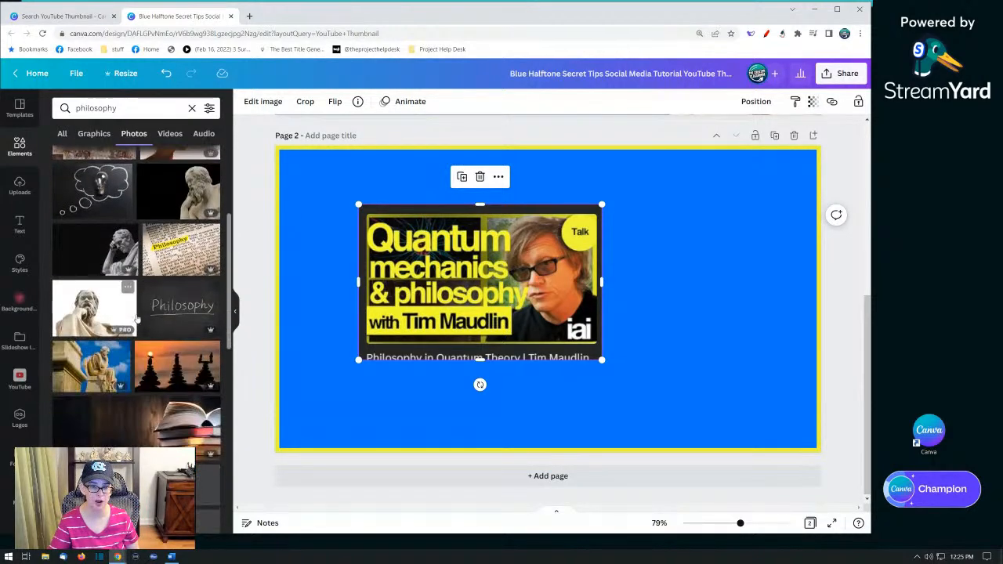
scroll(137, 315, down, 3)
scroll(184, 300, up, 6)
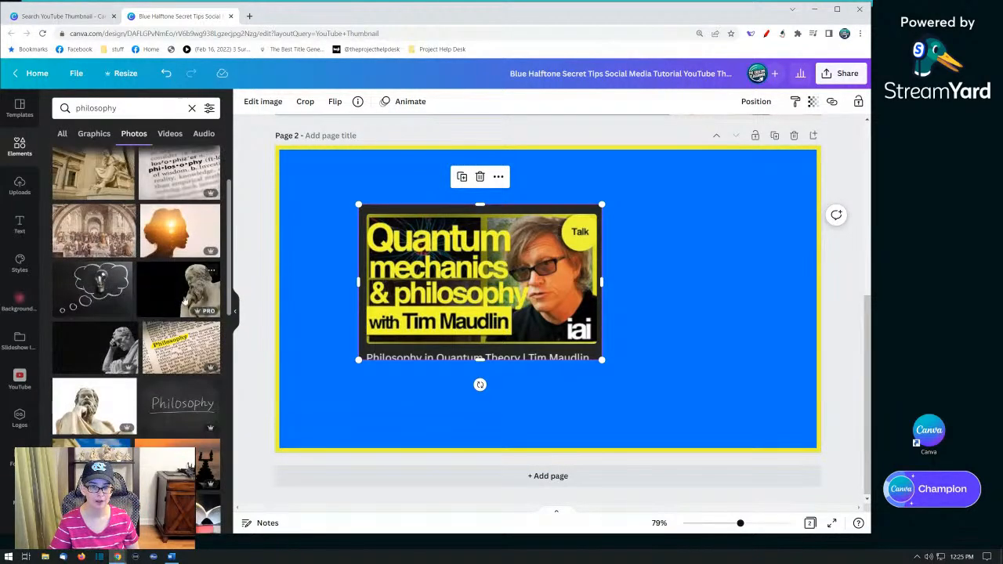
click(194, 294)
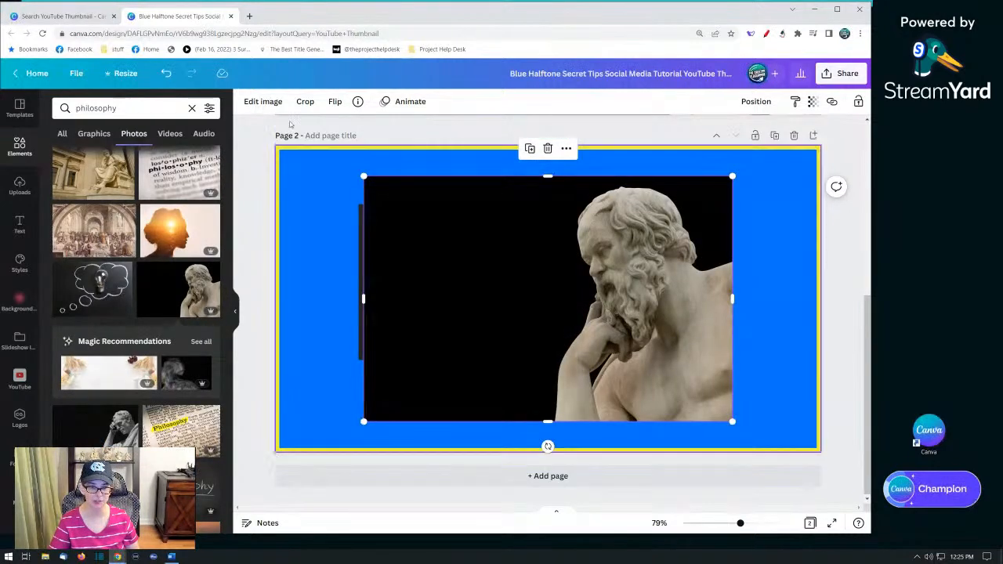
click(264, 102)
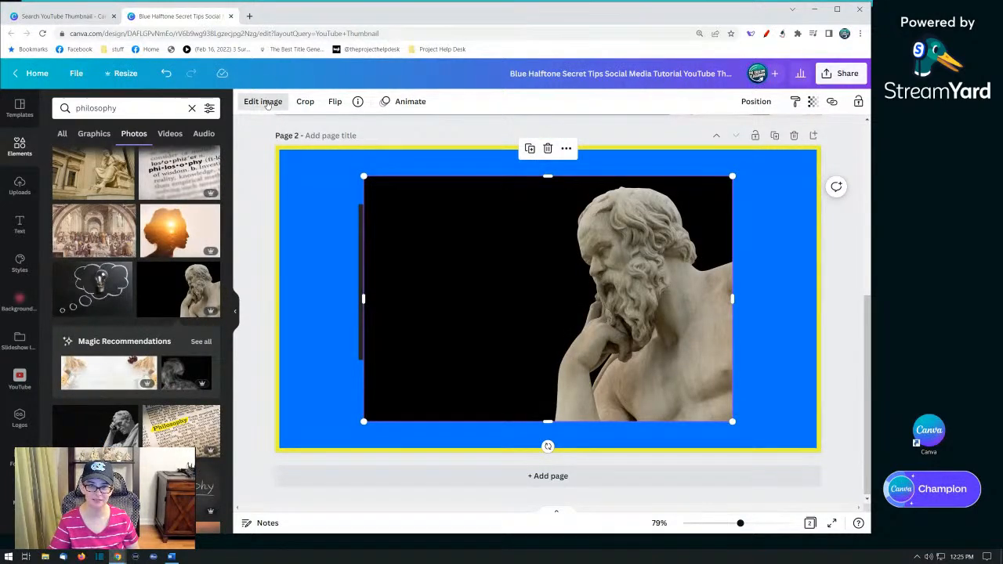
click(133, 267)
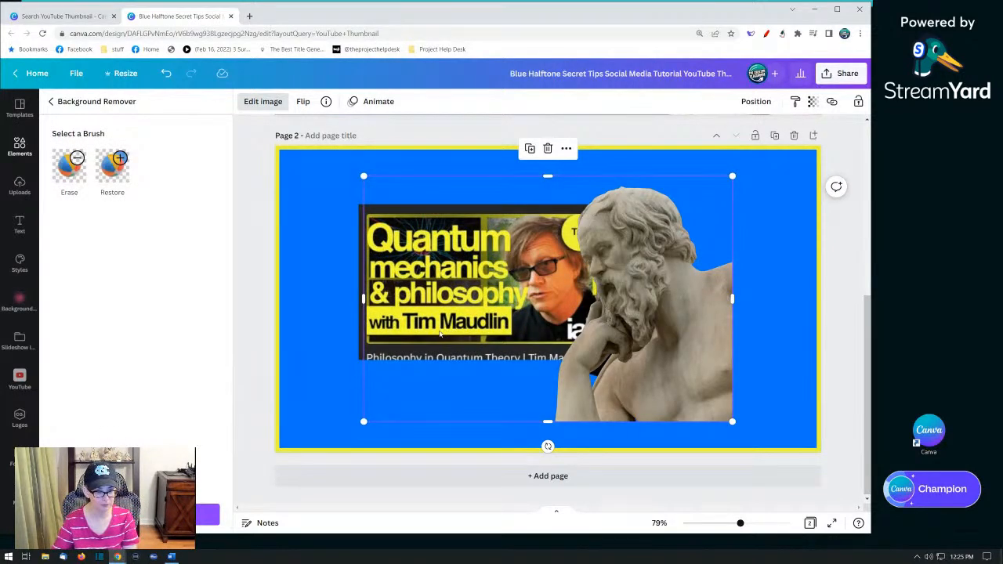
Step: Crop the empty area beside the statue cut-out and enlarge the statue to fill the page's full height along the right edge
drag(628, 329, 674, 338)
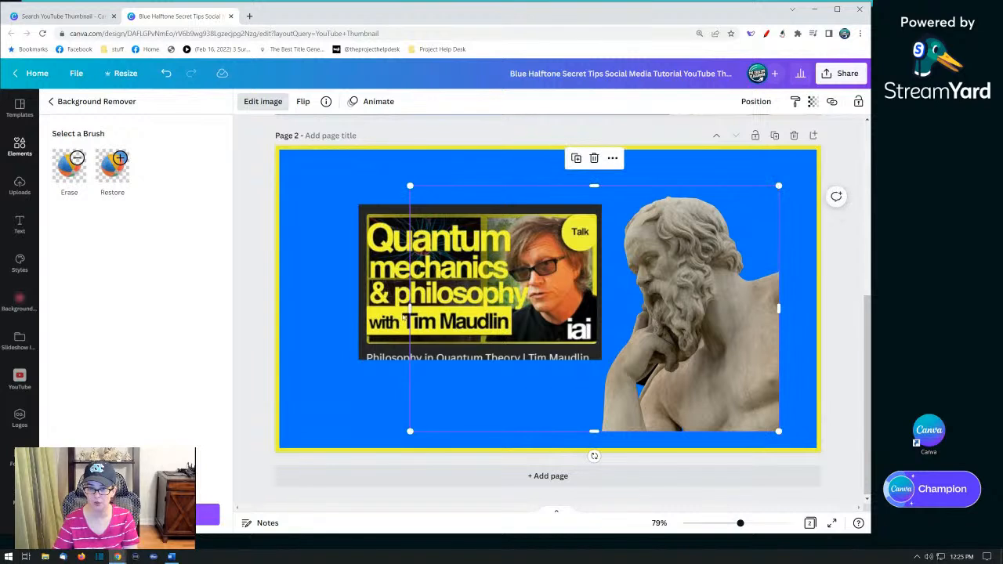
drag(409, 313, 561, 316)
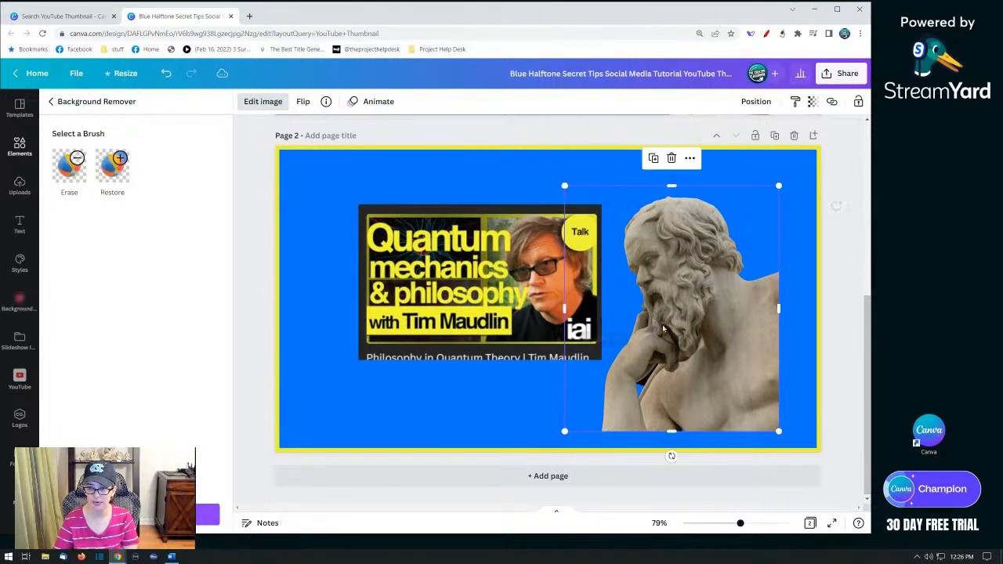
drag(668, 326, 711, 343)
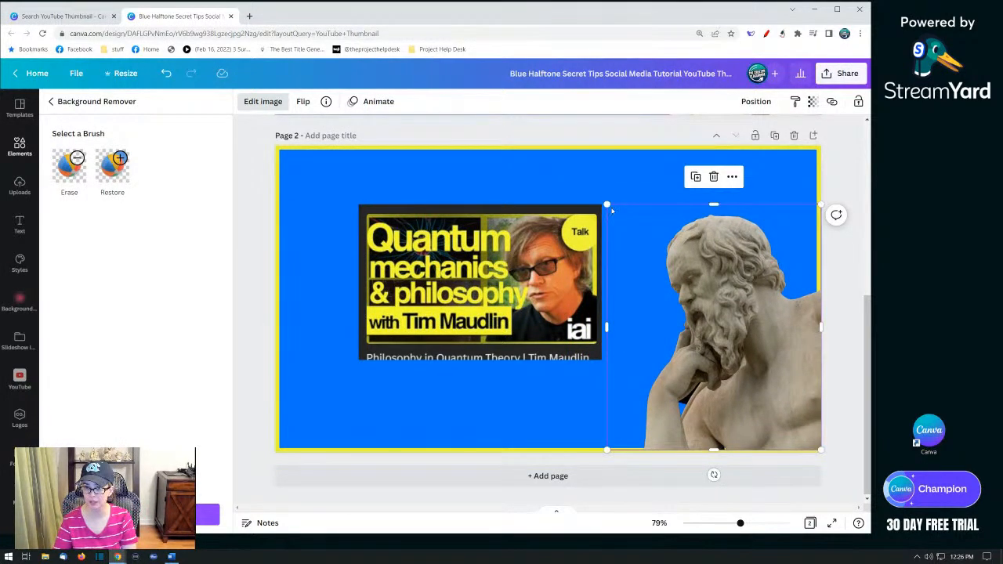
drag(604, 202, 553, 206)
drag(667, 316, 668, 320)
right_click(668, 320)
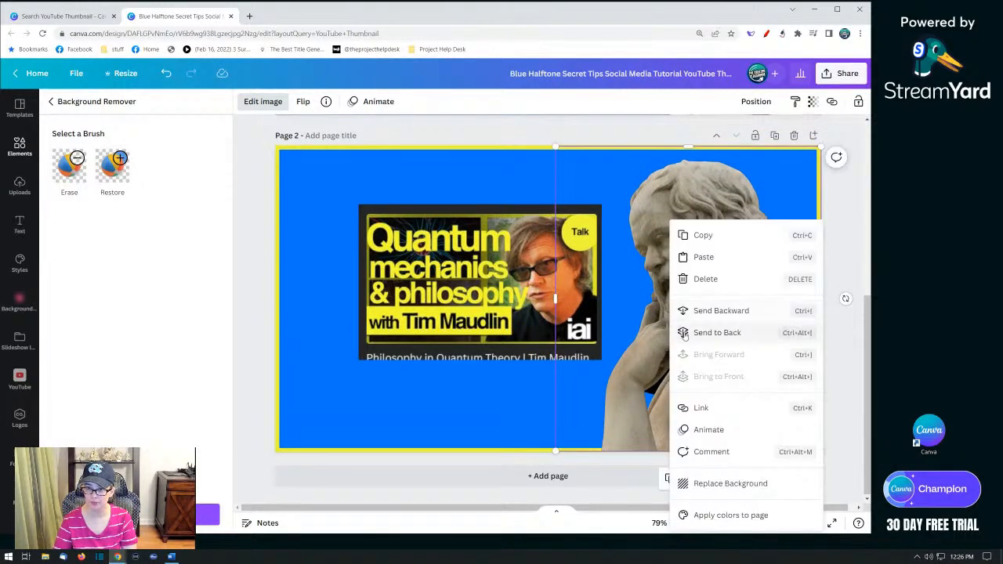
click(512, 395)
click(764, 392)
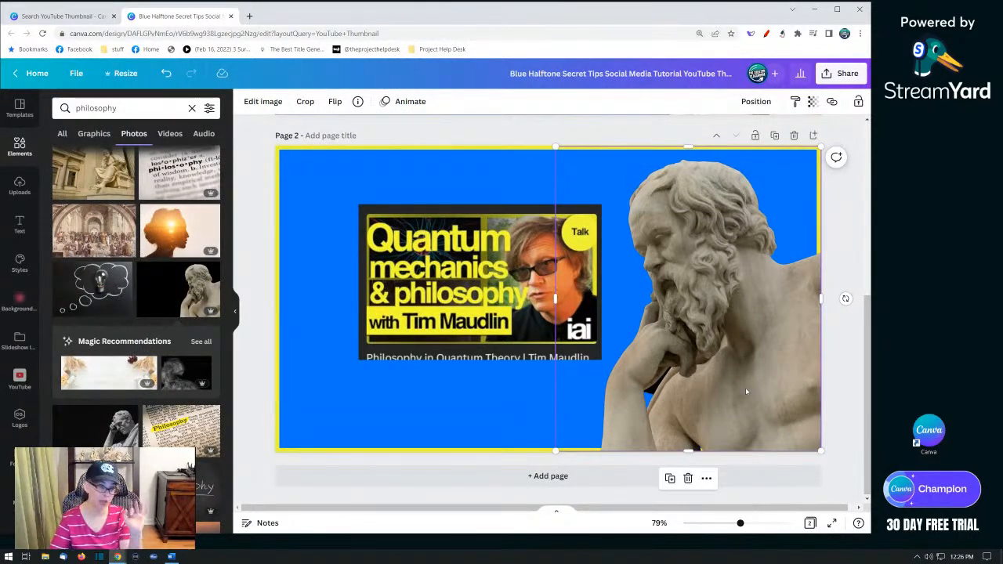
Step: Filter the philosophy photo results to cut-outs only
click(408, 415)
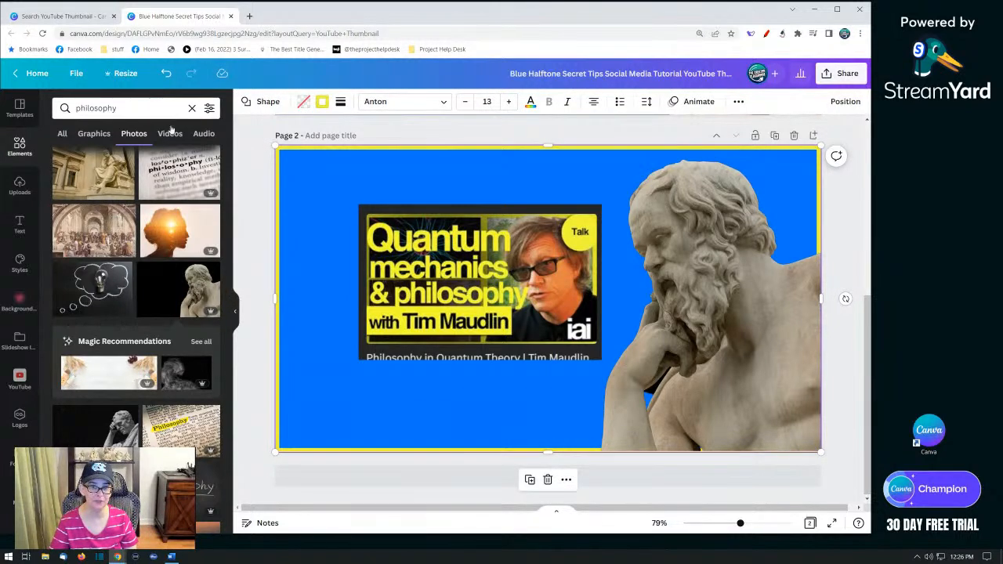
click(209, 108)
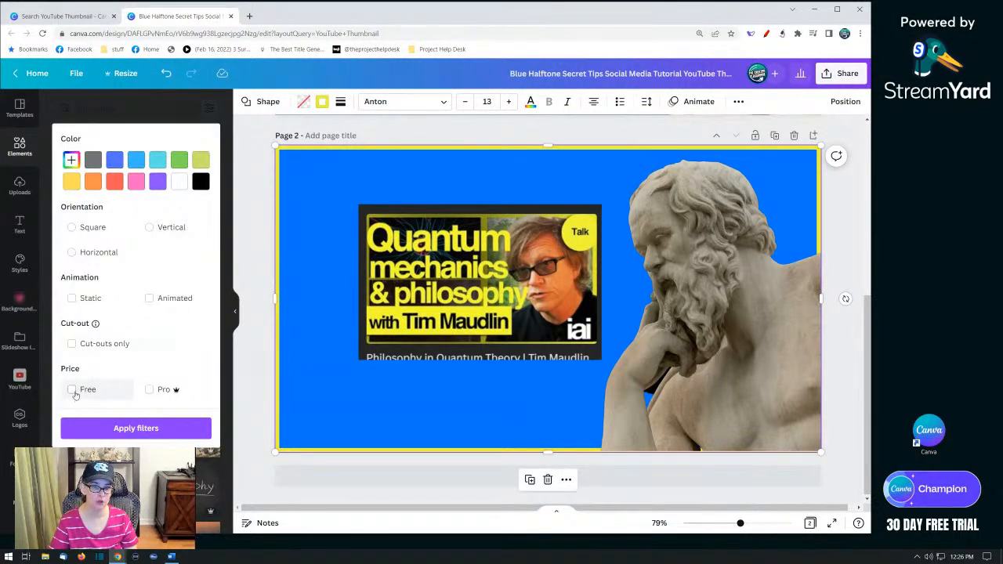
click(72, 345)
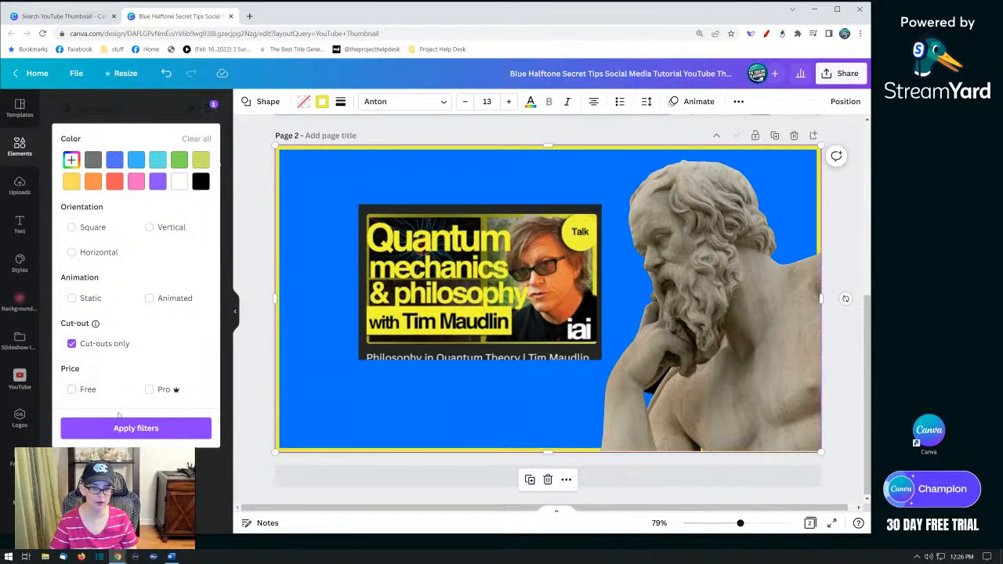
click(122, 428)
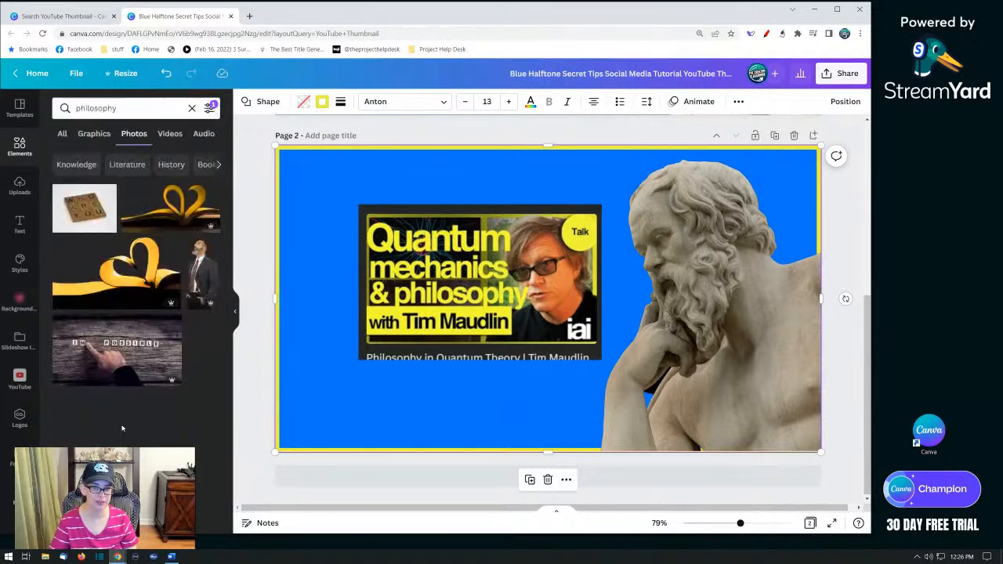
Step: Replace the statue photo with the cut-out of the bearded man in a suit and patterned tie
click(202, 268)
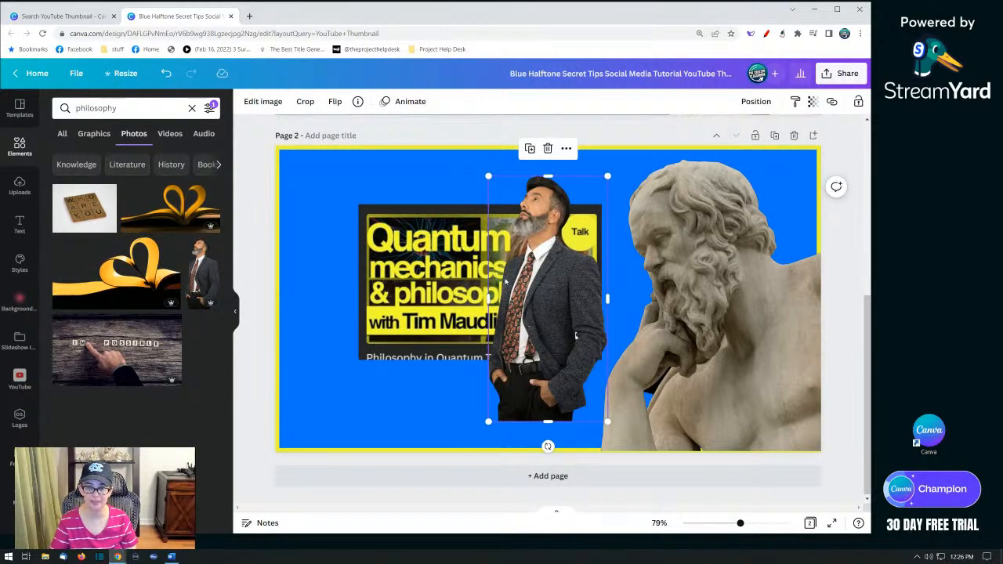
drag(513, 284, 101, 255)
drag(203, 268, 460, 284)
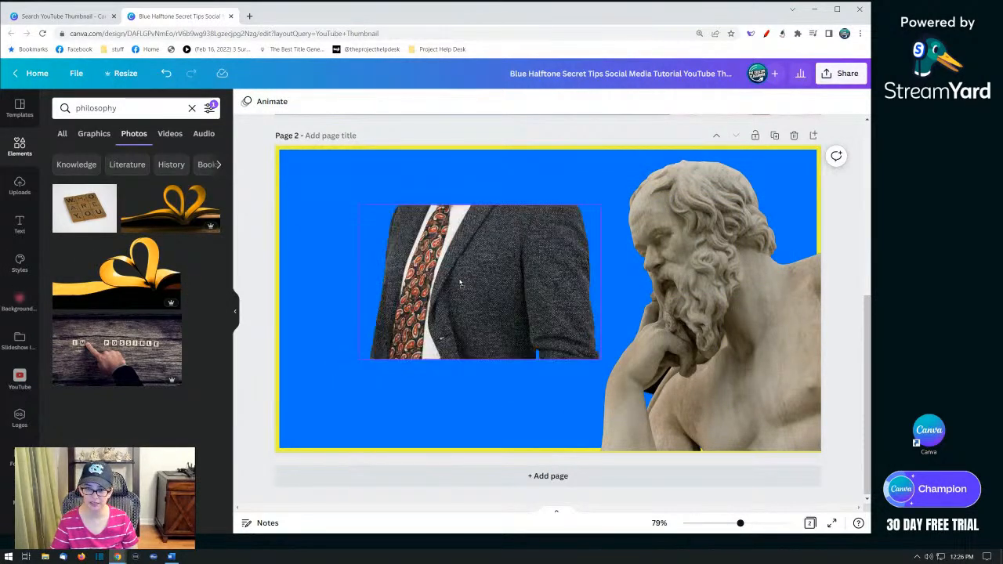
drag(530, 298, 728, 324)
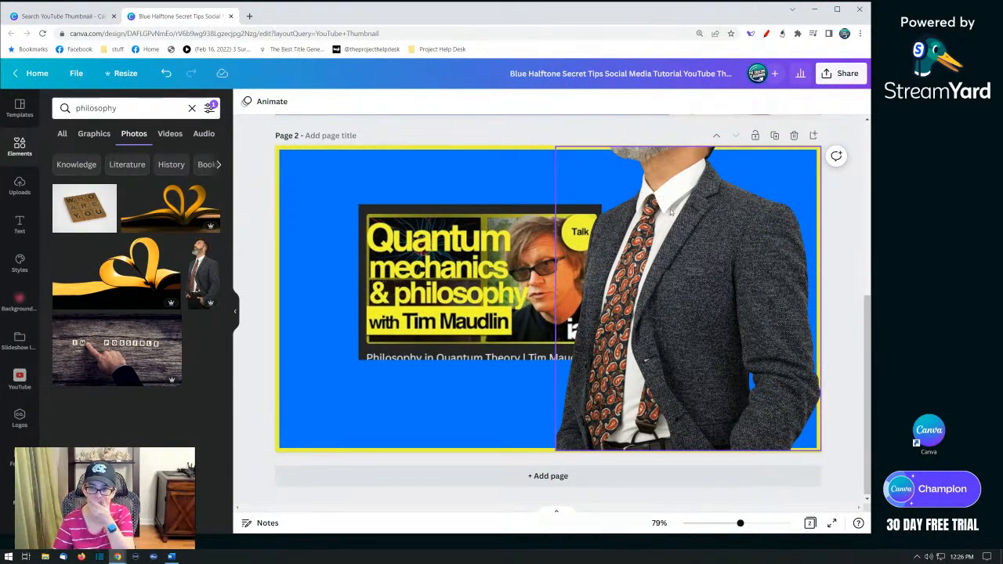
Step: Extend the bearded man's crop upward to include his whole head and position him along the page's right side, just below the top border
drag(671, 212, 695, 331)
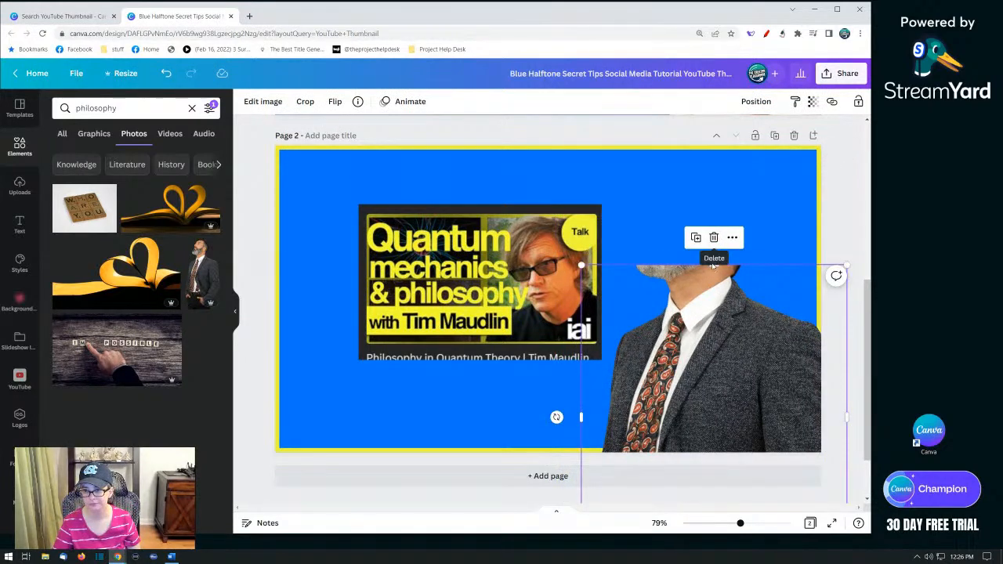
drag(713, 267, 713, 157)
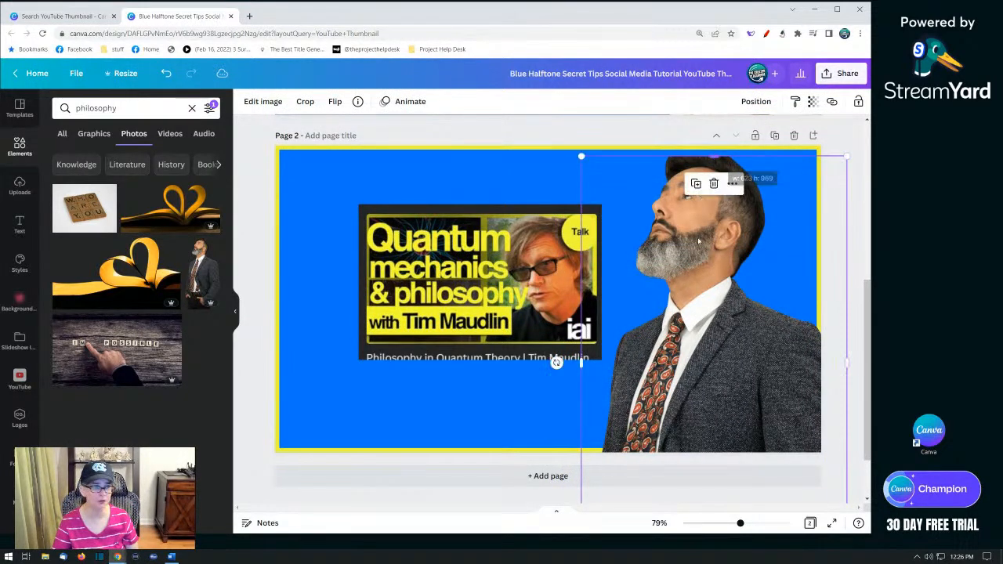
drag(699, 241, 699, 270)
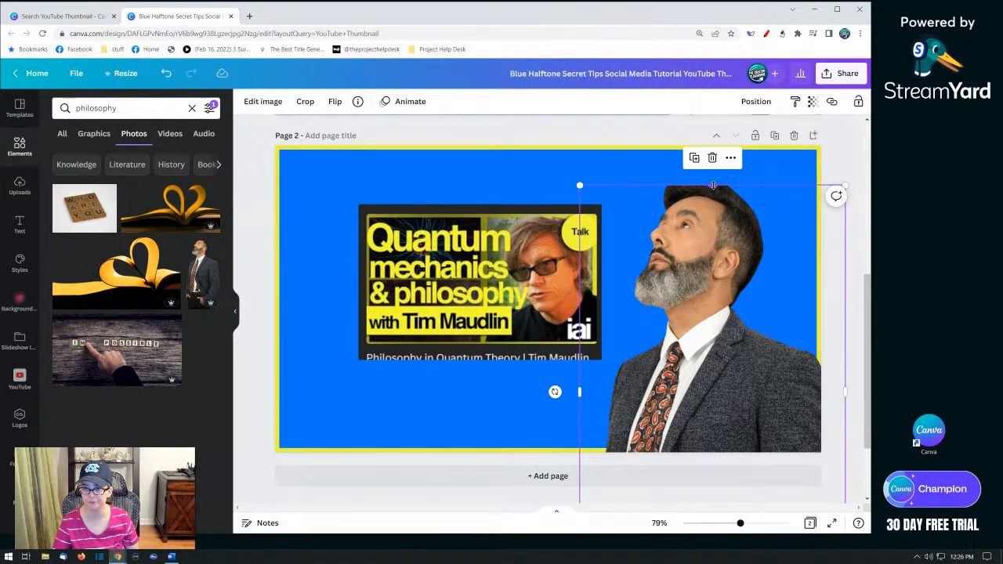
drag(713, 186, 713, 159)
drag(686, 268, 695, 275)
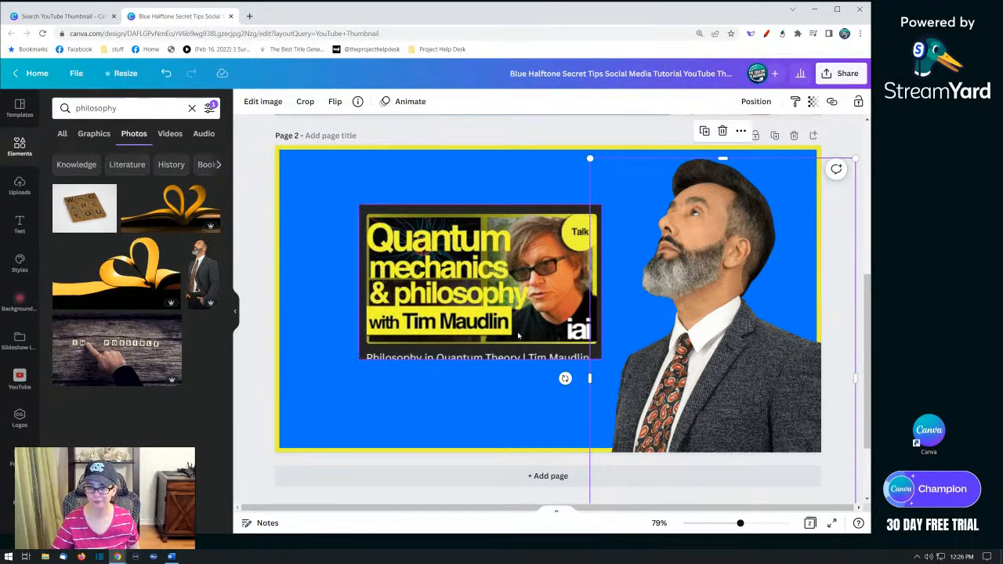
click(592, 294)
drag(733, 333, 728, 334)
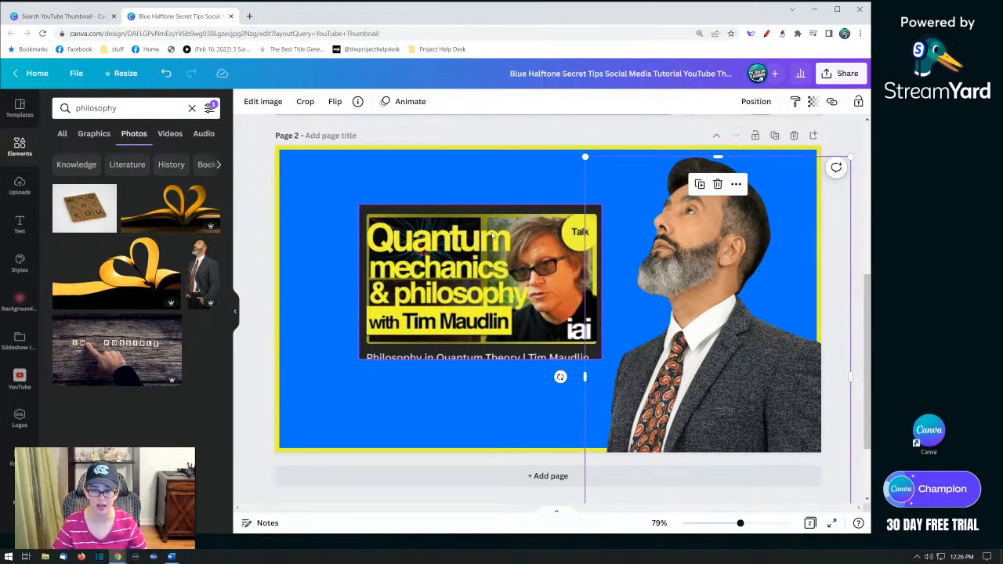
drag(689, 329, 683, 329)
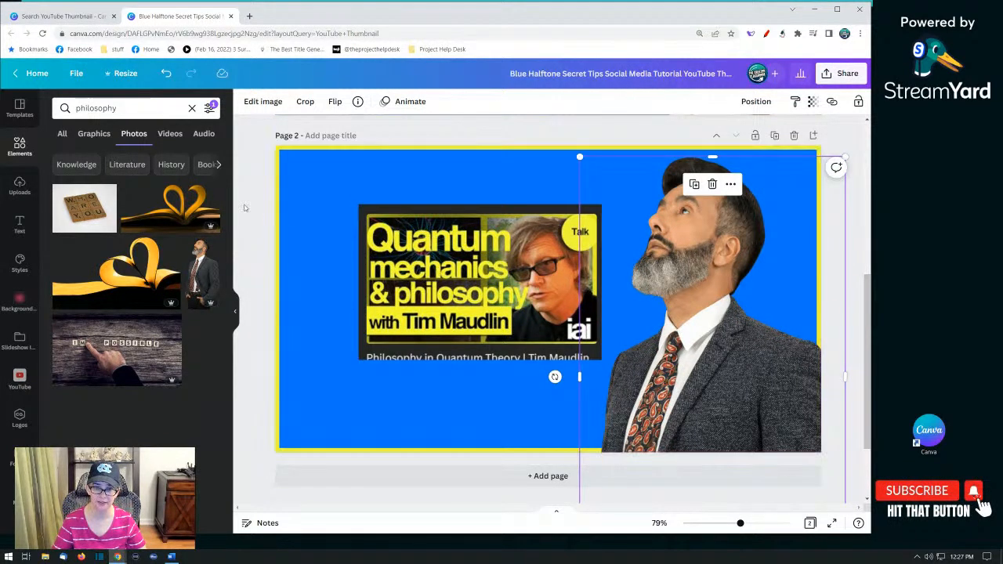
Step: Search the photos for "quantum mechanics"
double_click(123, 108)
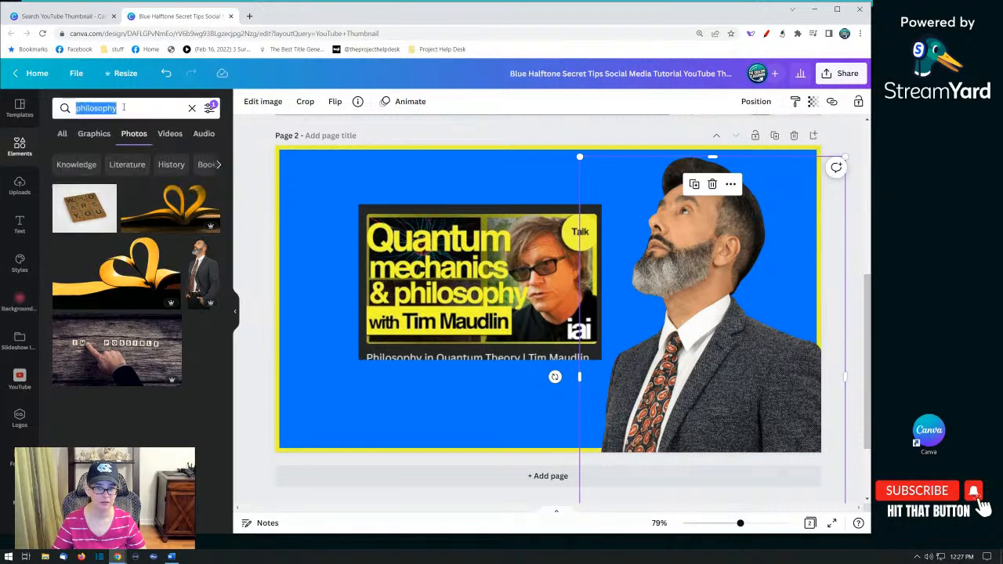
text(quantu)
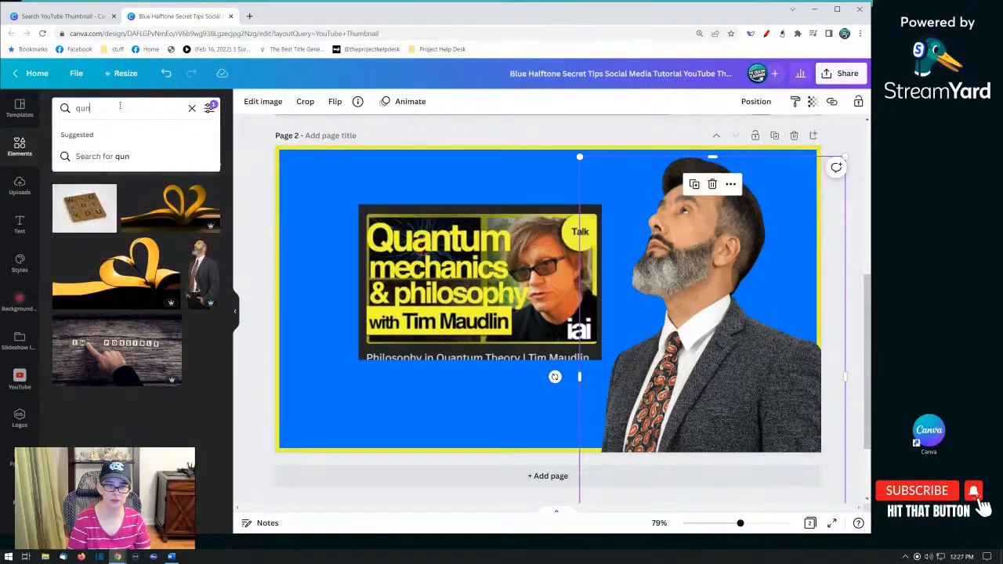
text(m me)
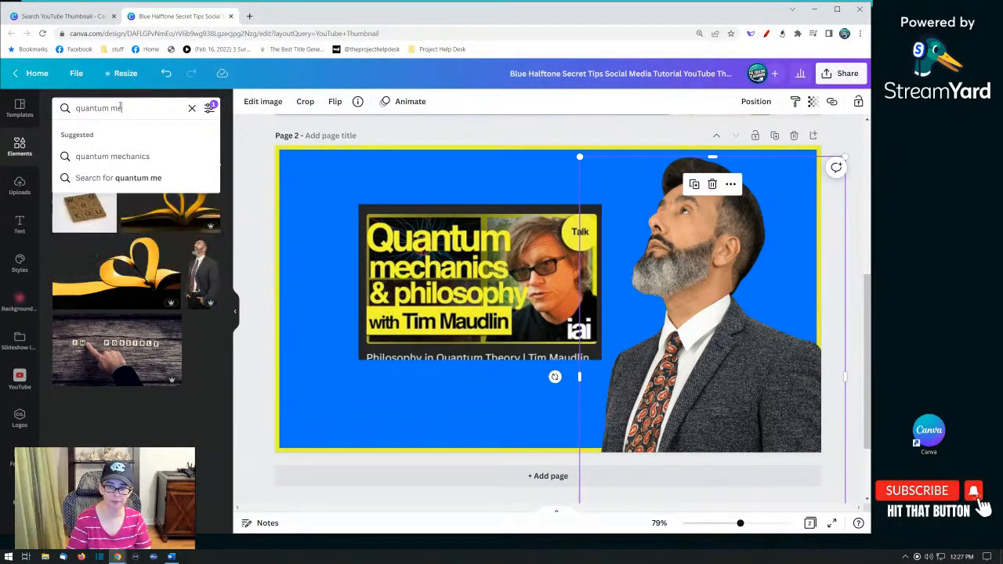
text(chanics)
key(Return)
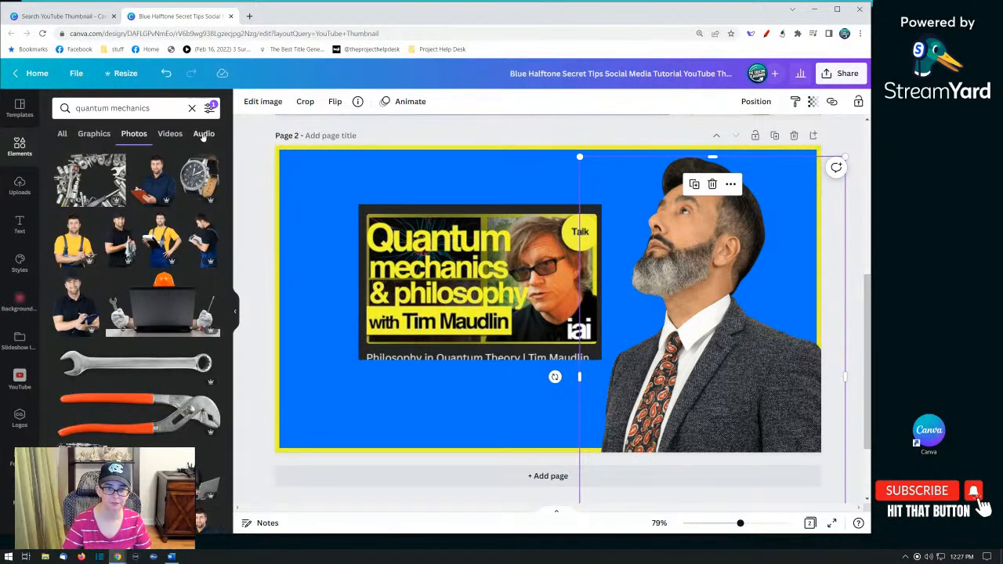
Step: Remove the Cut-outs only filter from the quantum mechanics photo search
click(215, 115)
click(71, 345)
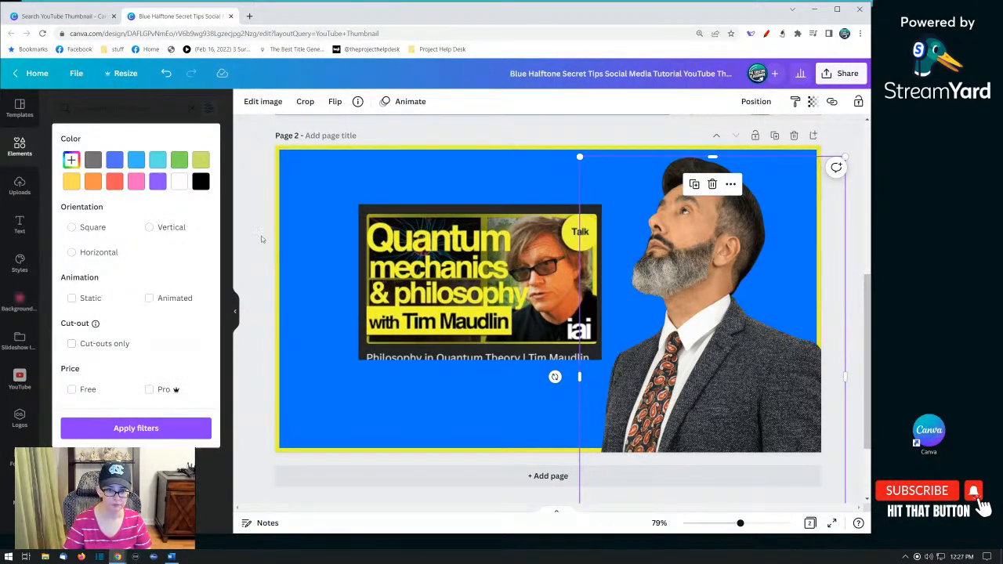
click(262, 237)
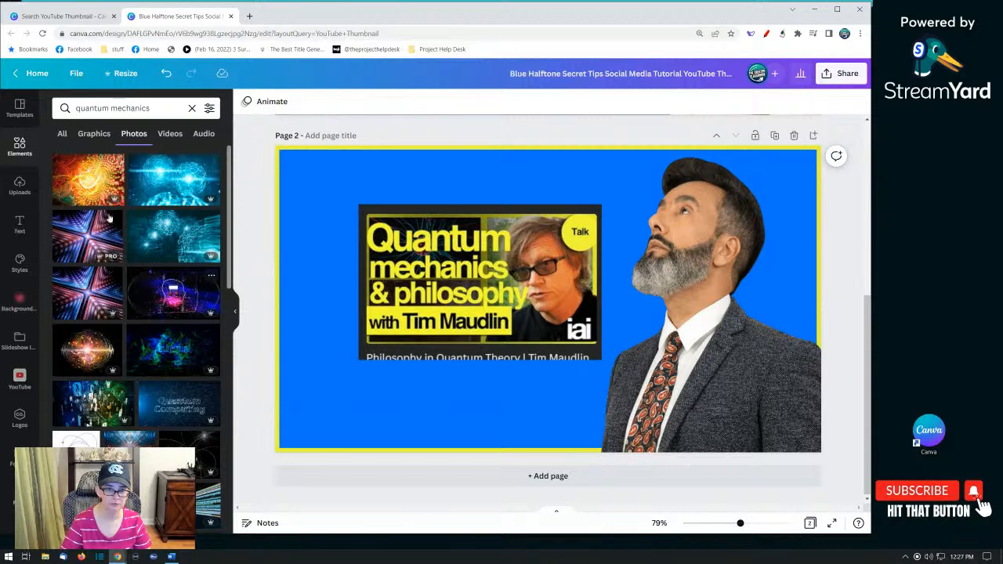
Step: Insert the teal photo of a glowing particle head and make it the page 2 background
click(147, 236)
right_click(506, 222)
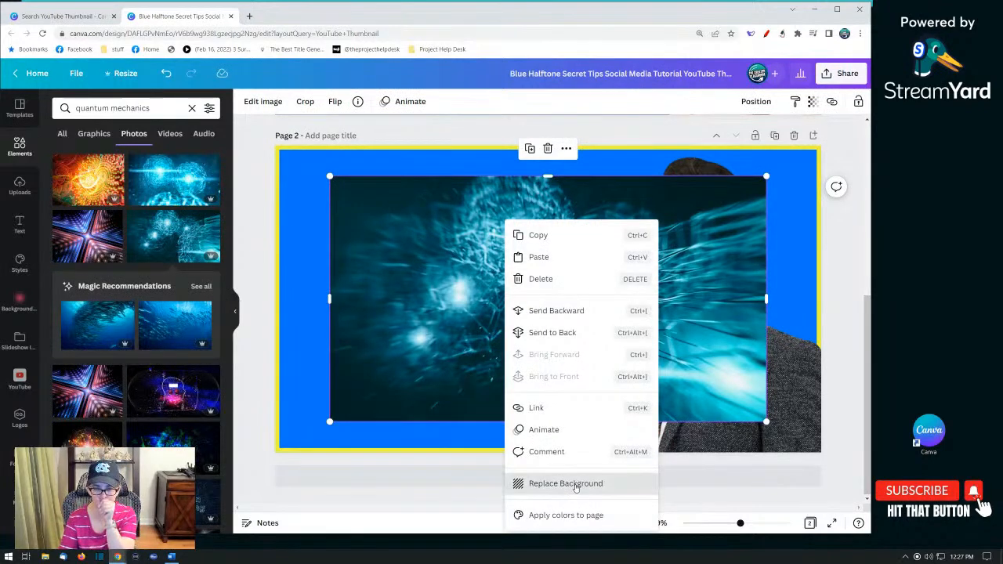
click(575, 486)
Step: Try other document colors such as black on the border rectangle and set it back to yellow
click(286, 226)
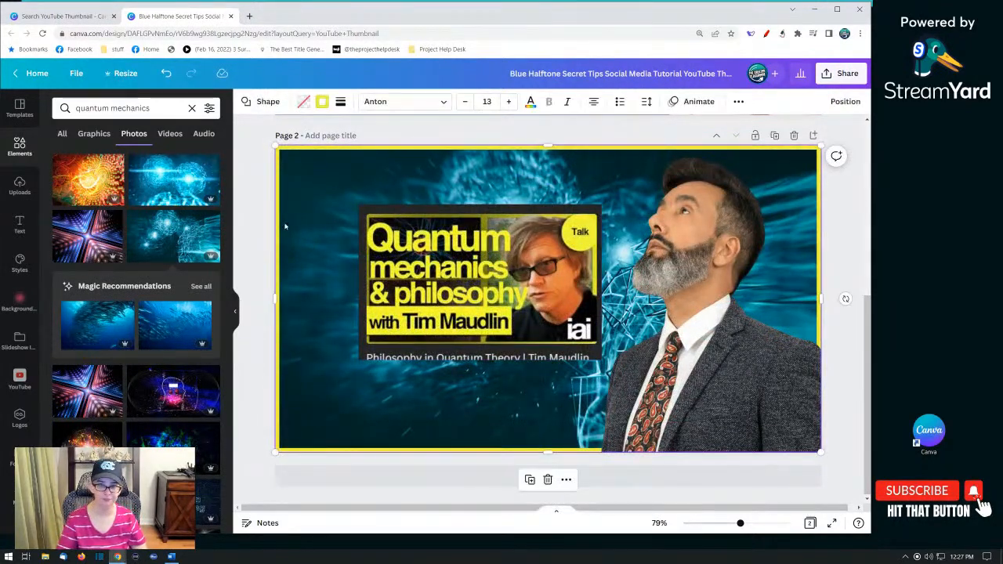
click(322, 103)
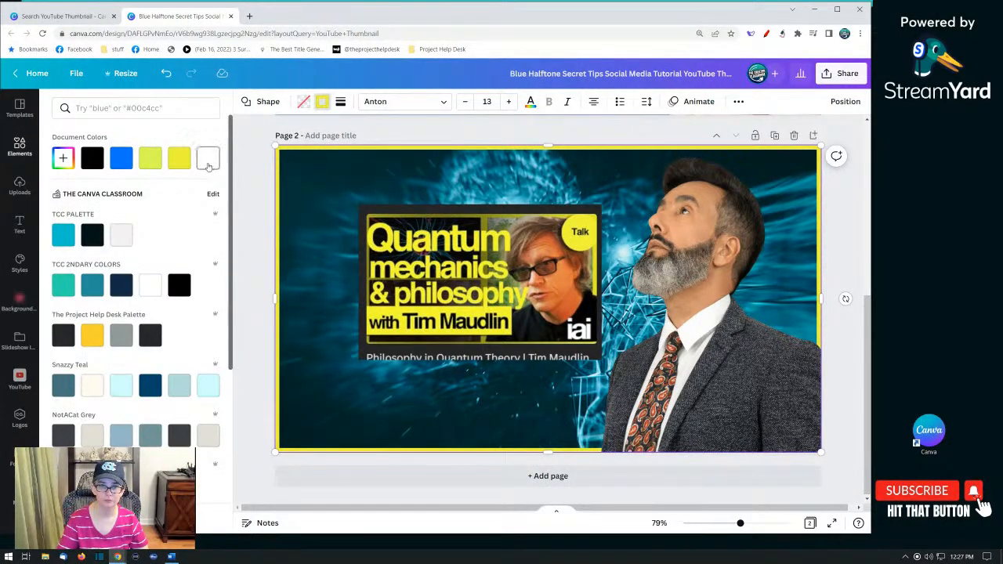
click(198, 164)
click(91, 159)
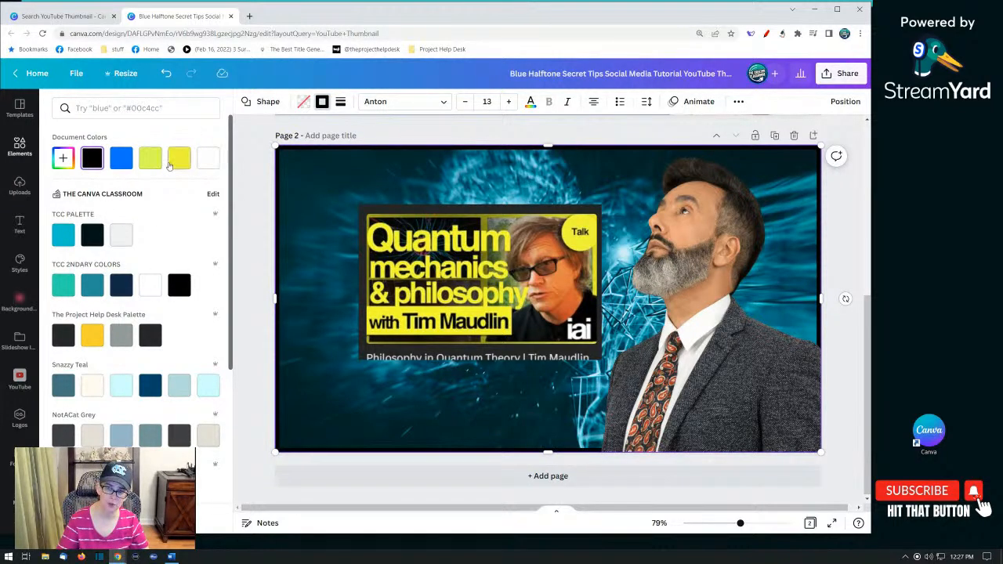
click(173, 161)
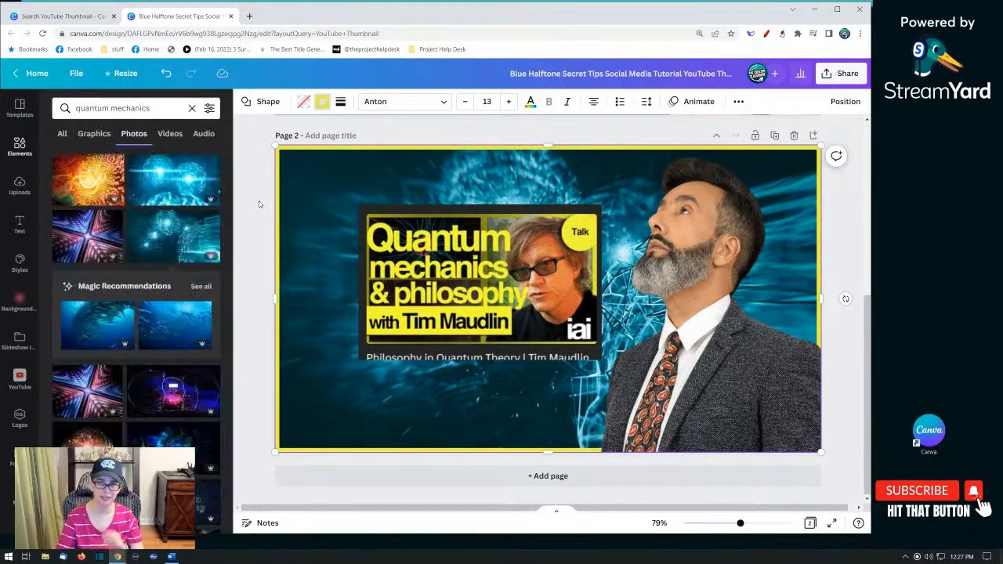
click(260, 205)
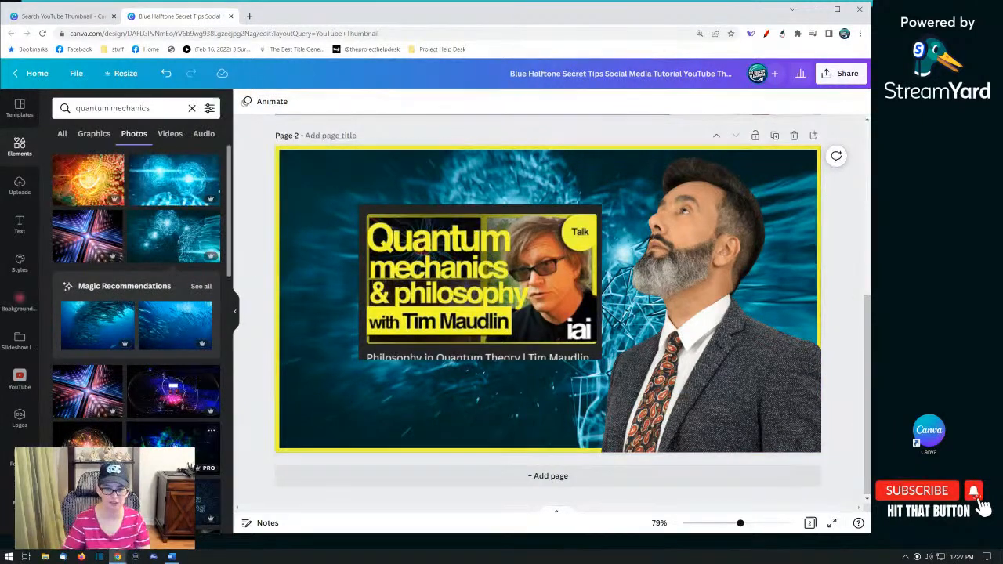
Step: Insert the dark photo with the blue and green network pattern and make it the page 2 background
click(172, 438)
right_click(416, 279)
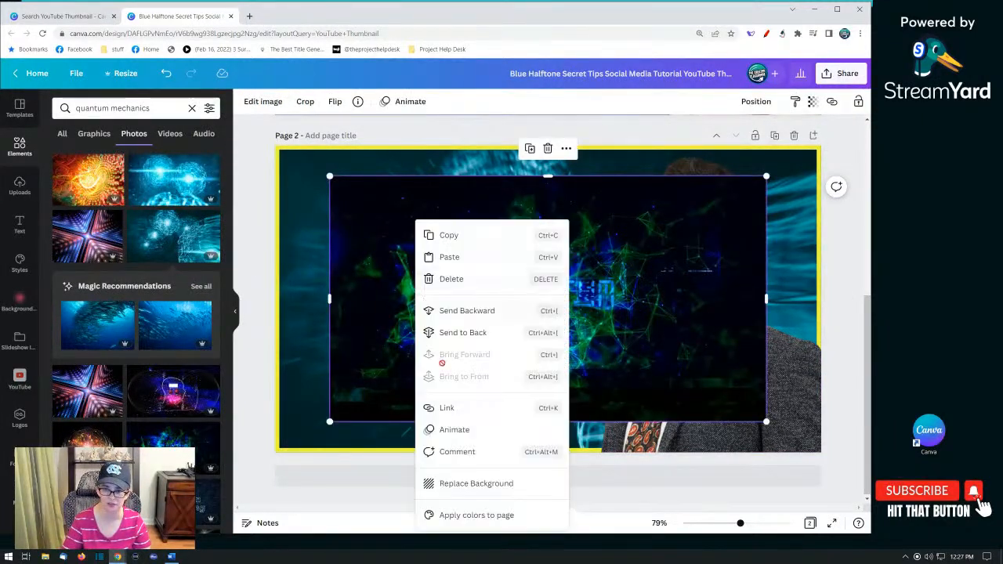
click(446, 485)
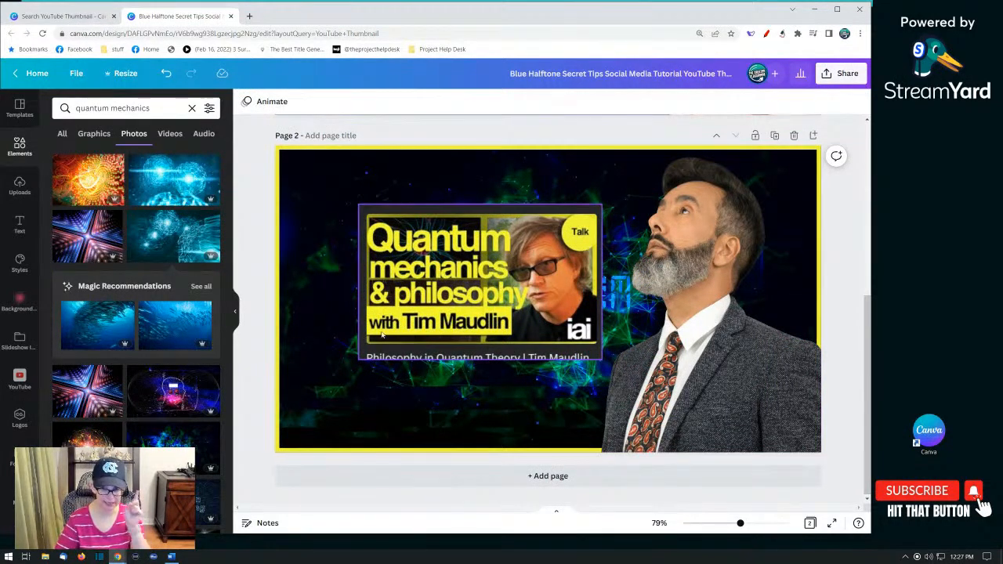
Step: Bring the reference thumbnail to the front and move it to the lower right, over the bearded man's torso
drag(420, 319, 427, 378)
right_click(465, 376)
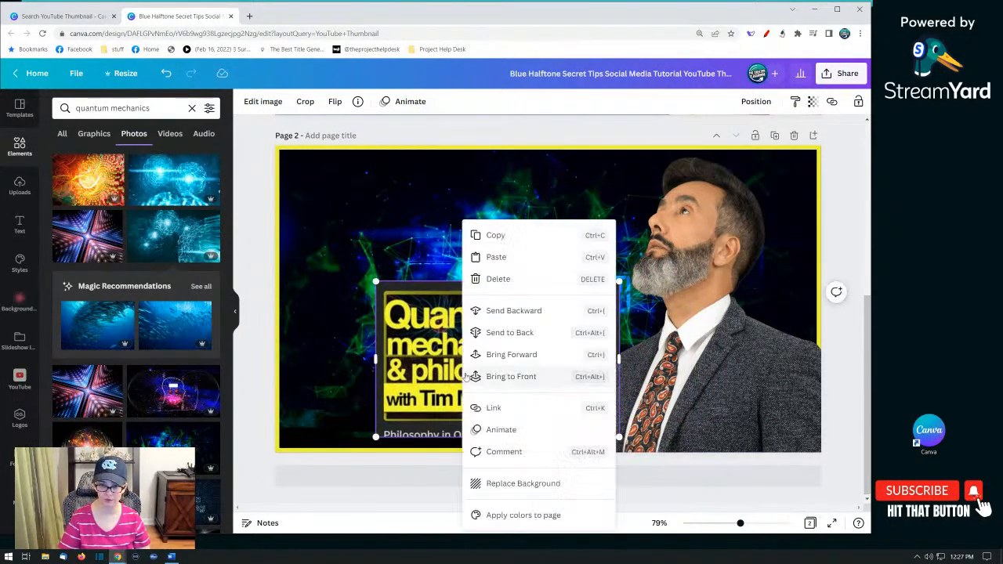
click(521, 377)
drag(521, 376, 637, 385)
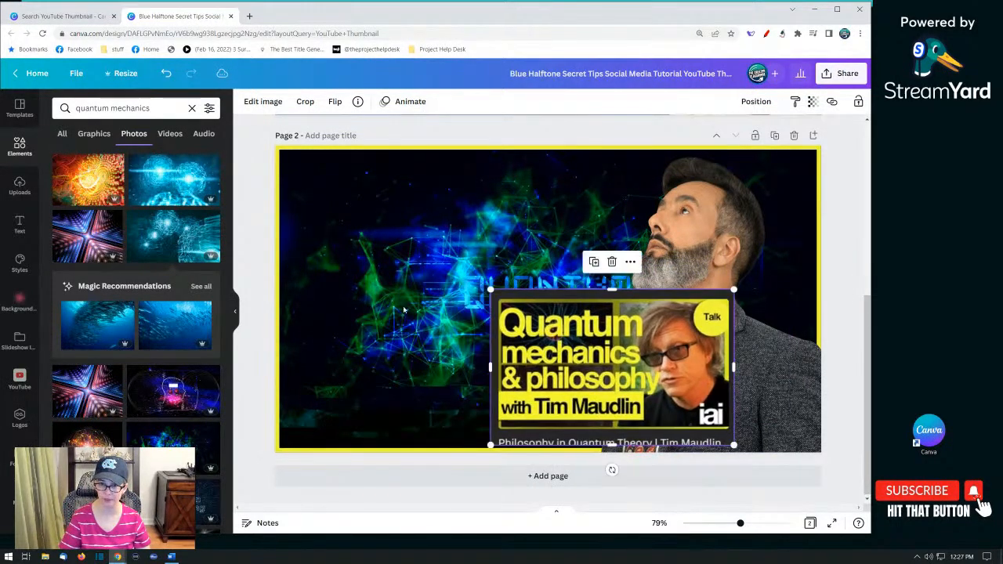
click(337, 291)
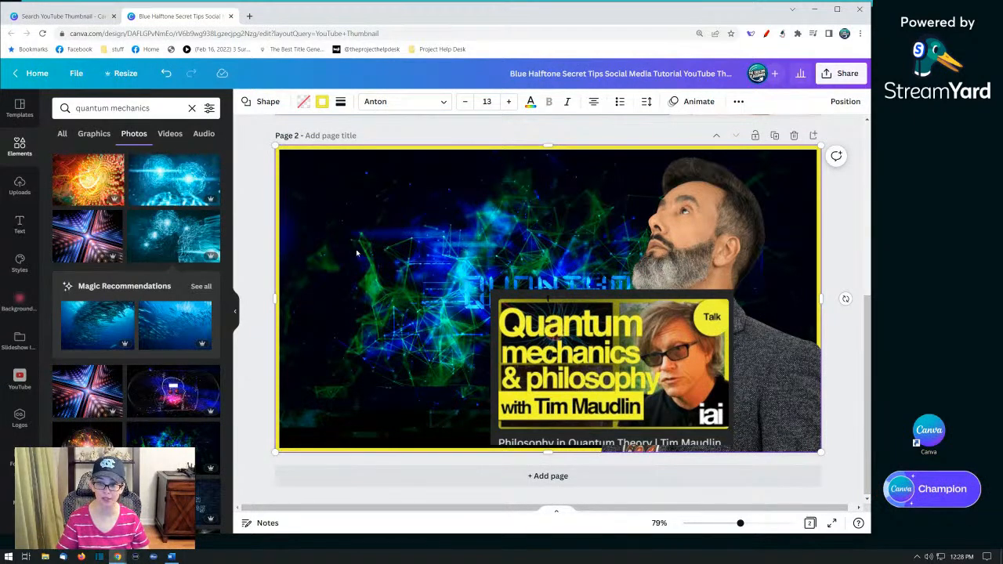
Step: Add a text box to page 2 and enter QUANTUM
click(16, 231)
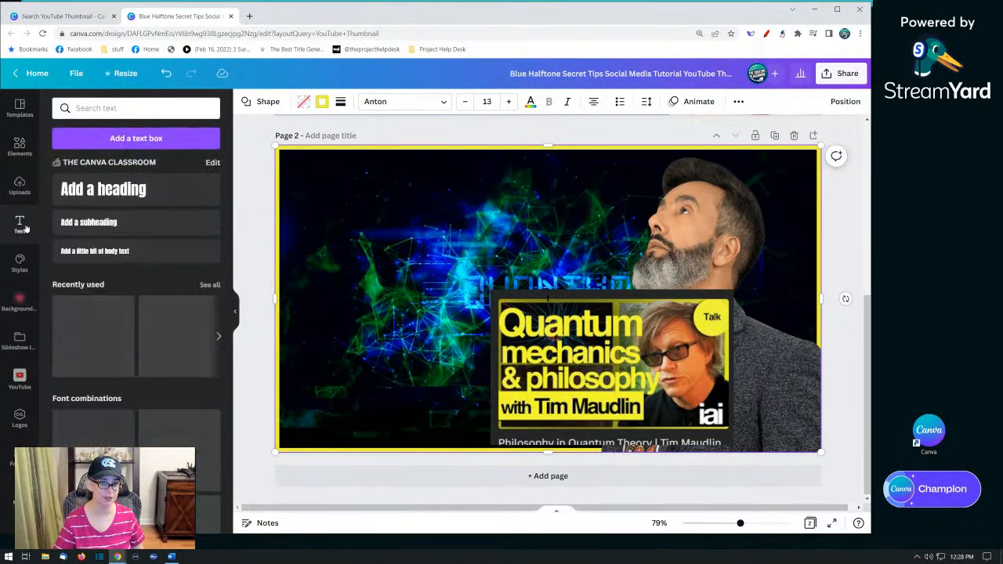
click(135, 138)
double_click(442, 302)
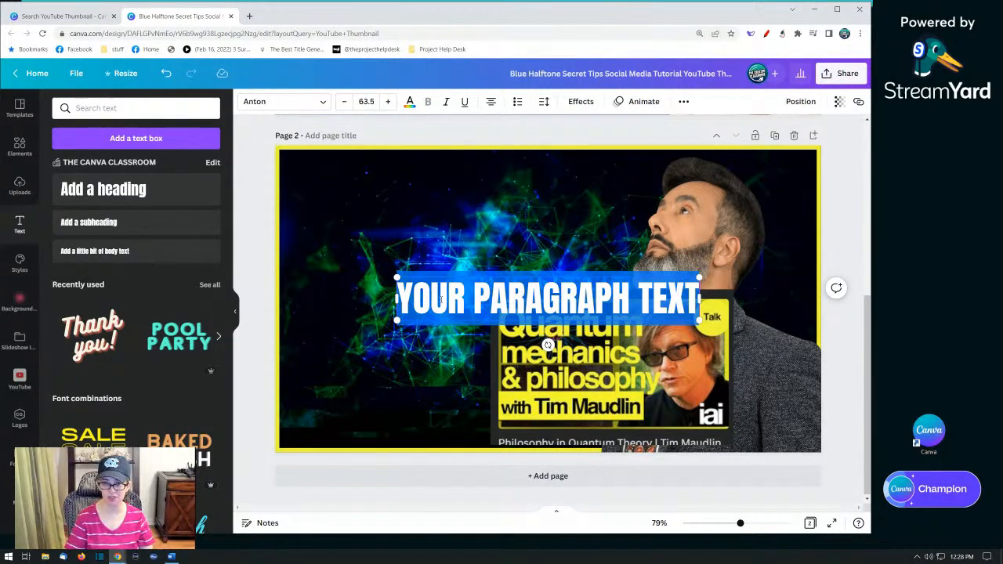
text(QUN)
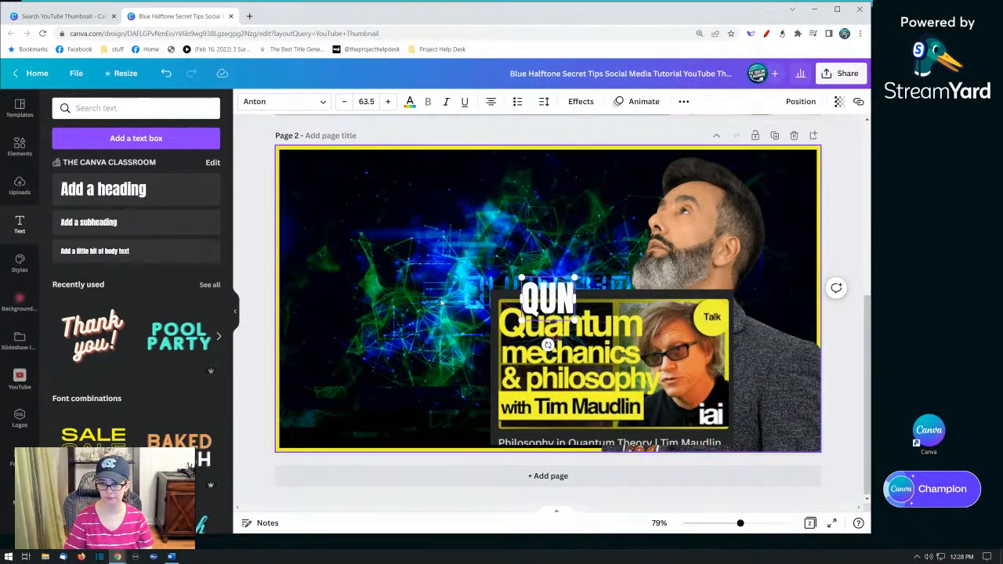
key(BackSpace)
text(ANTUM)
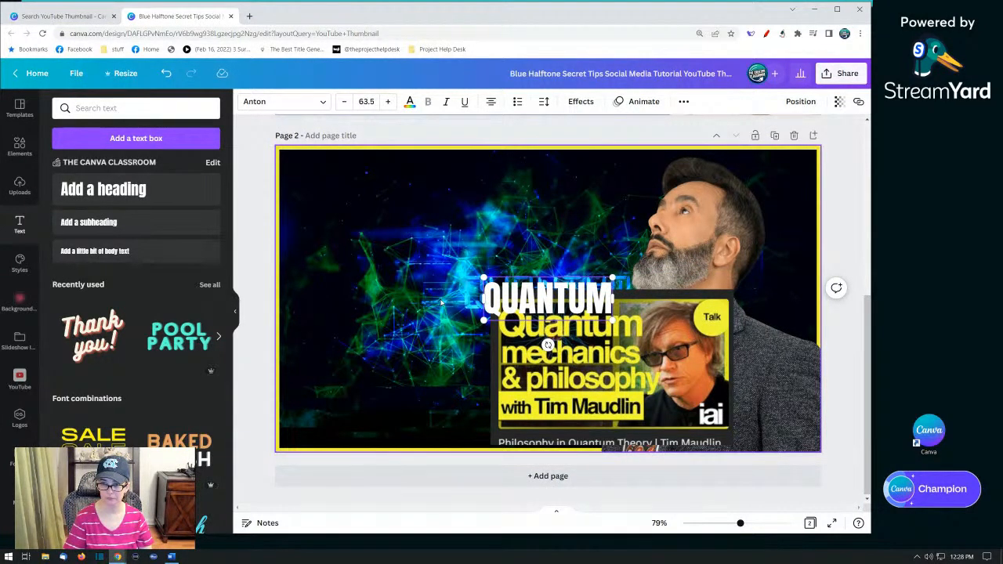
key(Return)
text(NME)
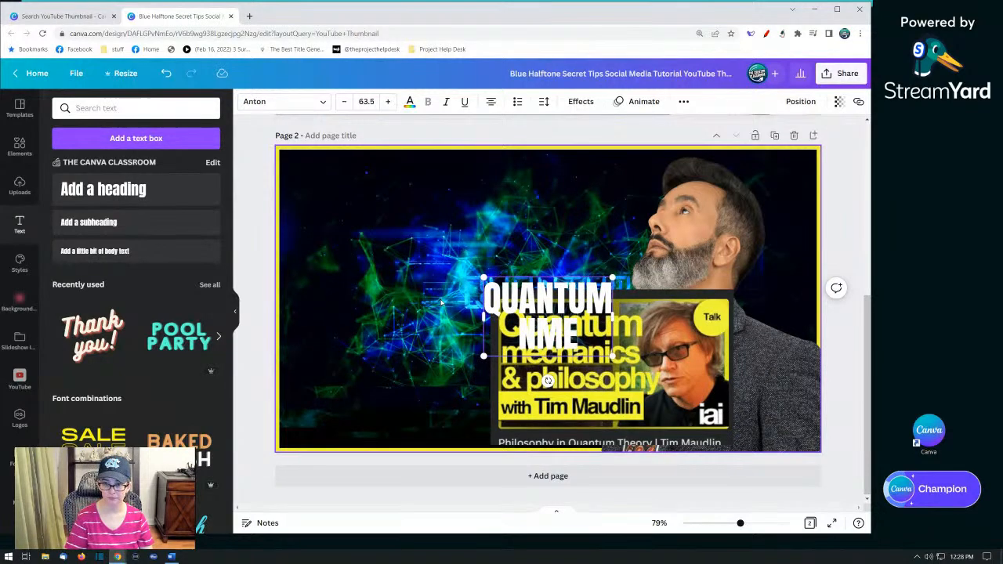
key(BackSpace)
key(BackSpace)
key(BackSpace)
text(MECHANI)
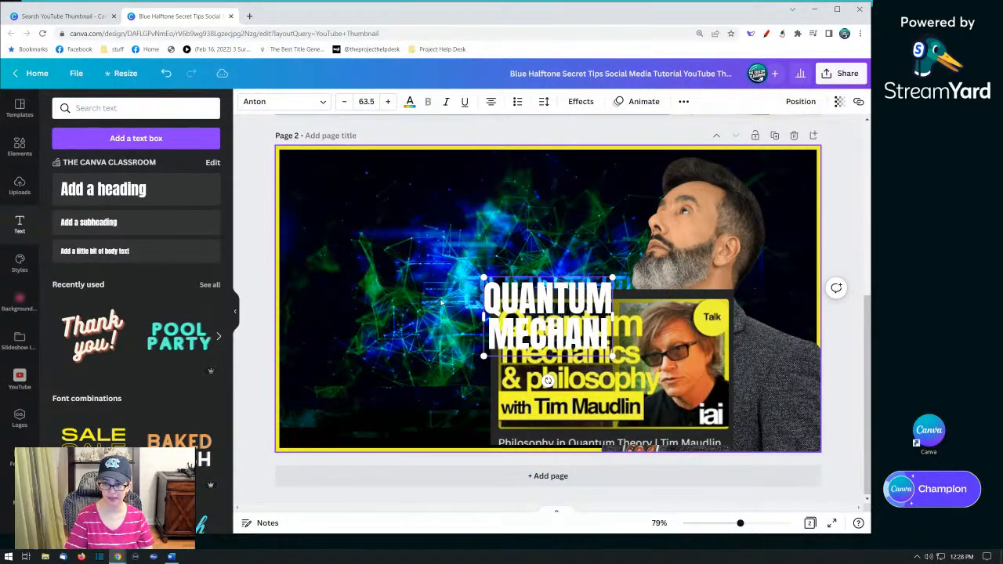
text(CS)
key(BackSpace)
key(BackSpace)
key(BackSpace)
key(BackSpace)
key(BackSpace)
key(BackSpace)
key(BackSpace)
key(BackSpace)
key(BackSpace)
key(BackSpace)
key(BackSpace)
key(BackSpace)
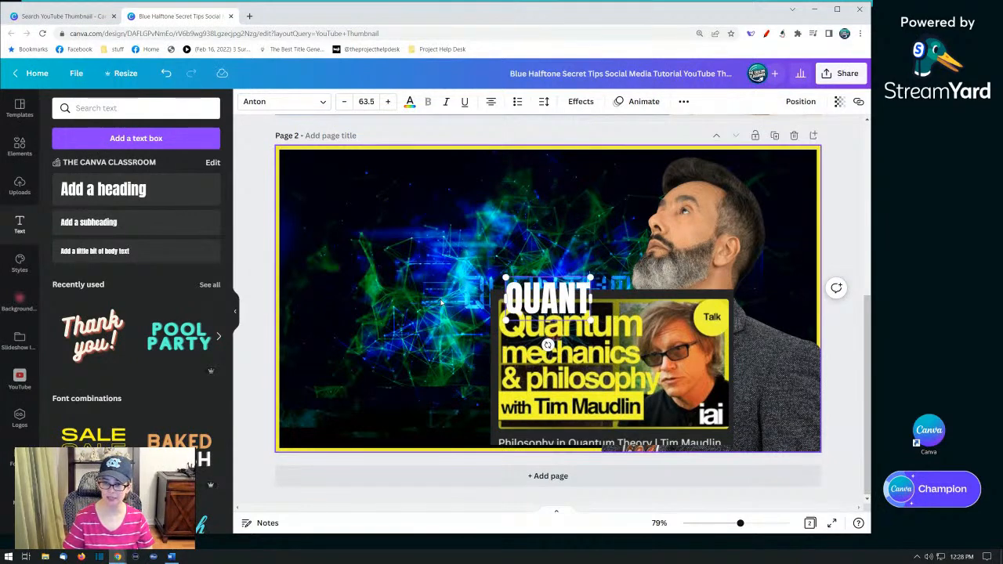
text(UM)
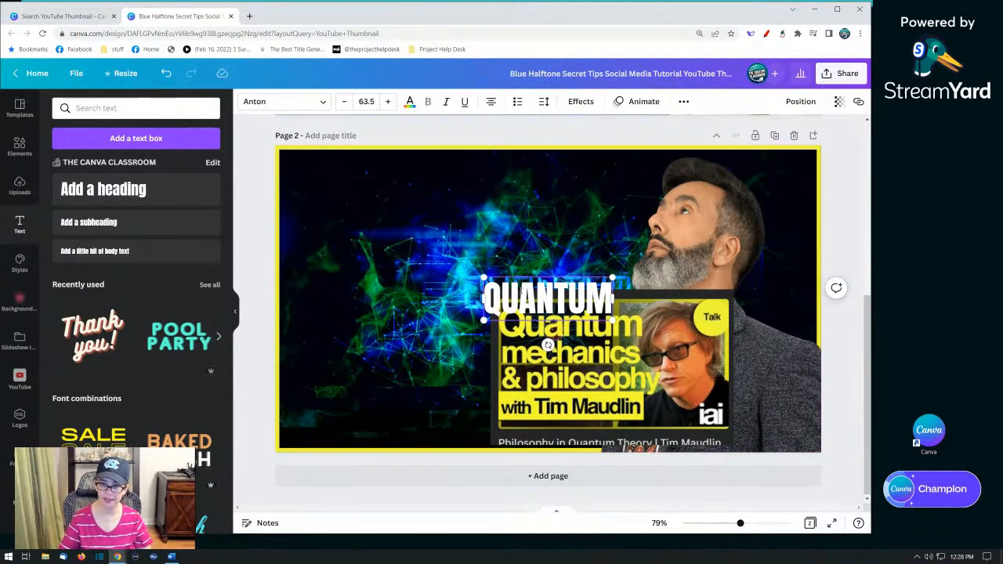
Step: Move QUANTUM to the upper left of the thumbnail, just inside the border, and enlarge it to font size 99.9
drag(556, 273, 386, 182)
drag(443, 229, 516, 253)
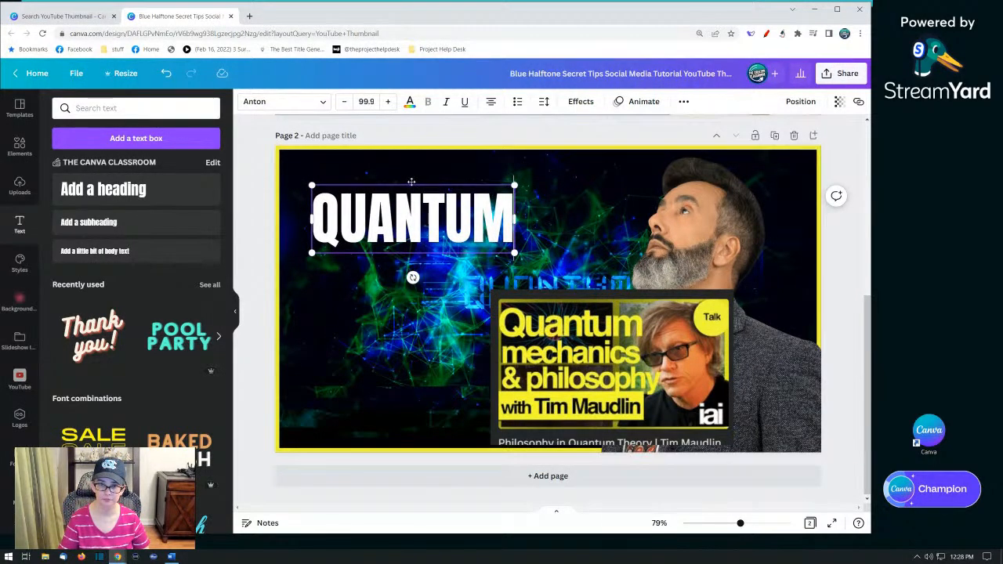
drag(413, 177, 398, 179)
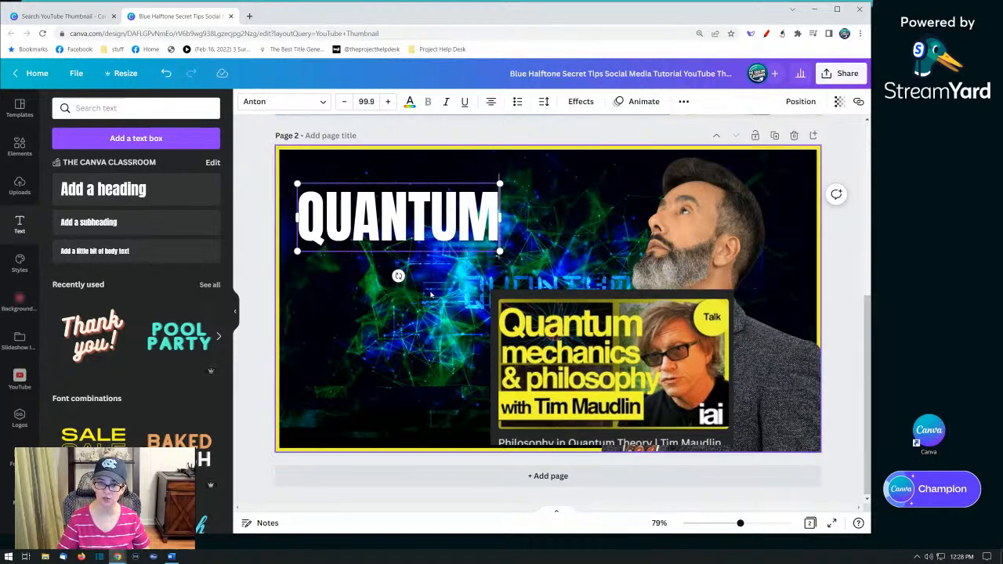
Step: Duplicate the QUANTUM text directly below the original and change the copy to MECHANICS
click(498, 261)
click(478, 229)
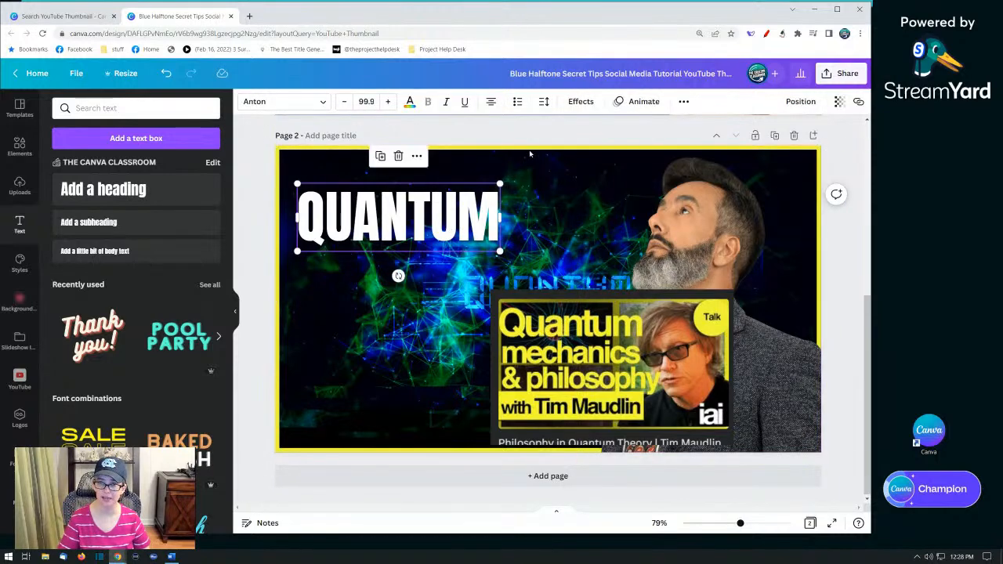
click(381, 158)
drag(398, 235, 404, 279)
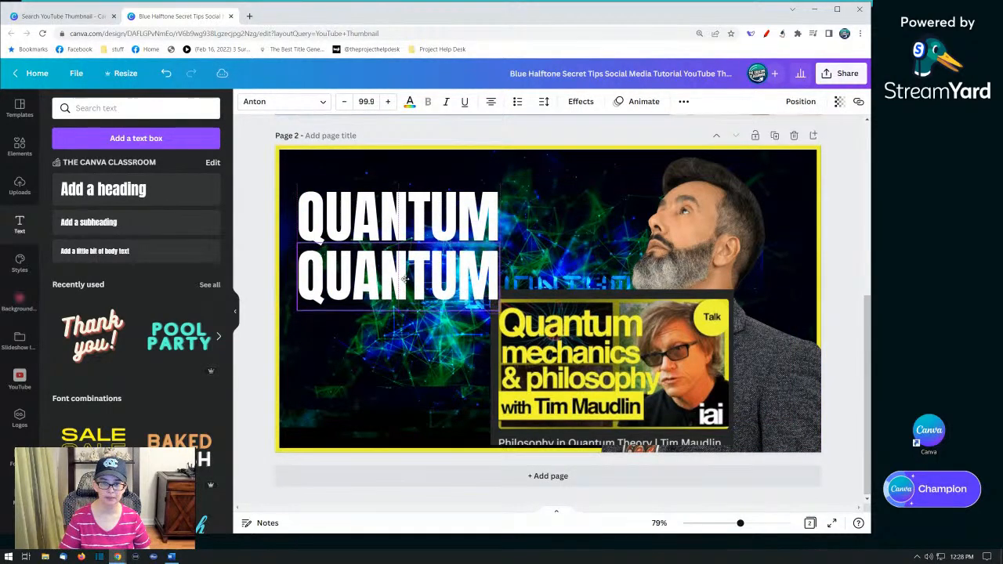
double_click(381, 282)
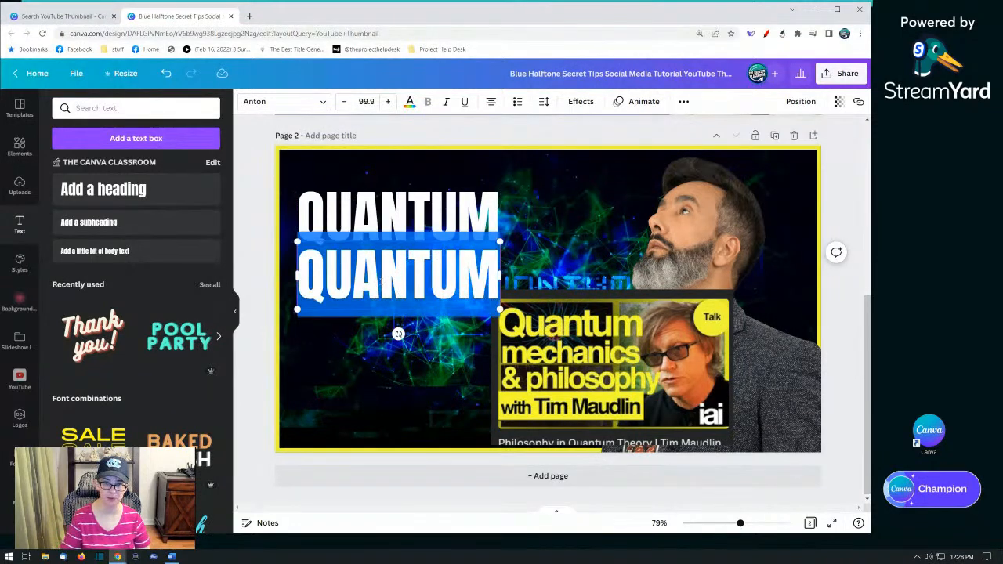
text(MECHANICS)
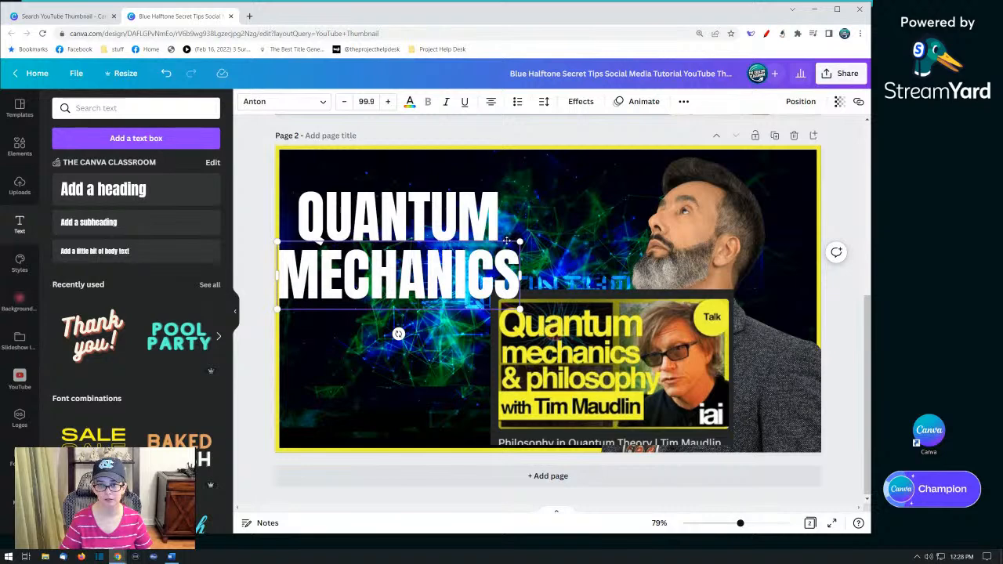
Step: Shift MECHANICS sideways so its left edge lines up with QUANTUM
drag(507, 241, 526, 240)
right_click(526, 241)
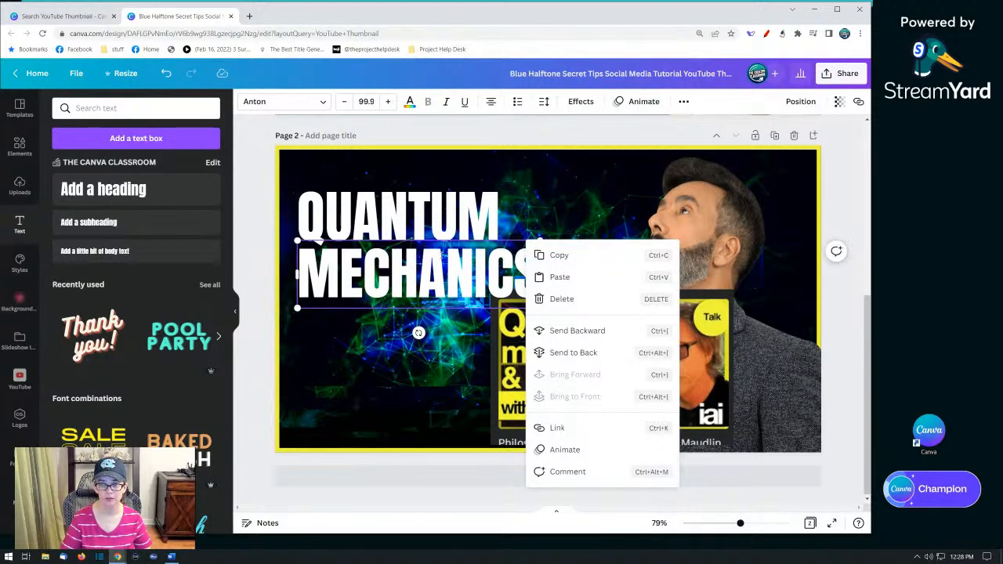
click(456, 252)
click(398, 337)
Step: Duplicate the MECHANICS text directly below it and change the copy to & PHILOSOPHY
click(456, 261)
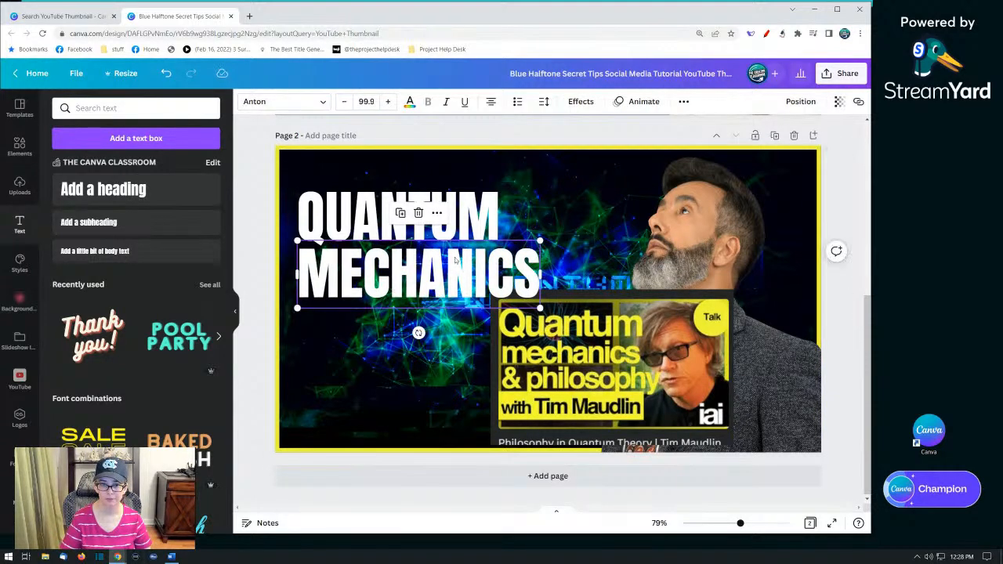
click(400, 213)
drag(409, 294, 402, 343)
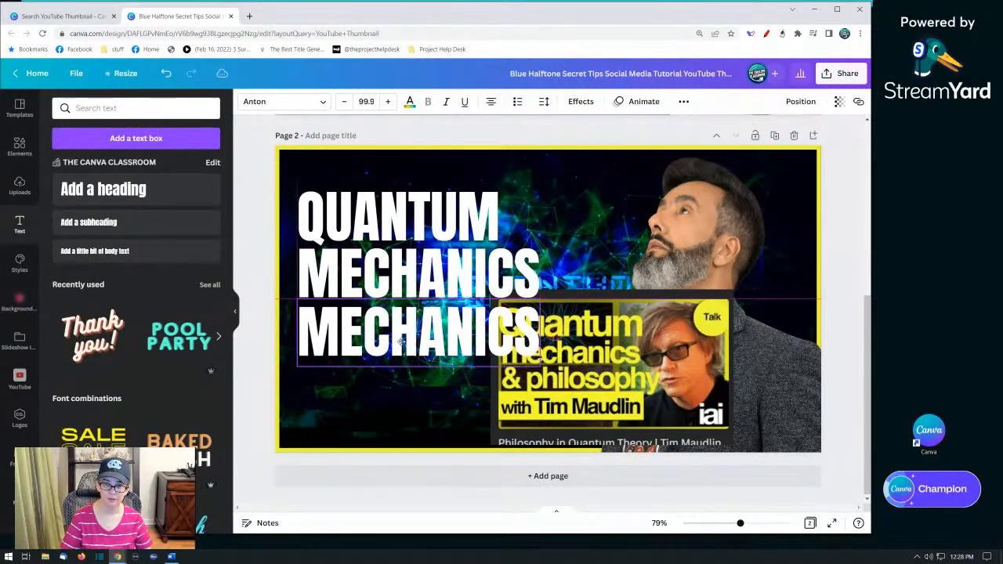
double_click(402, 343)
text(& PHILSO)
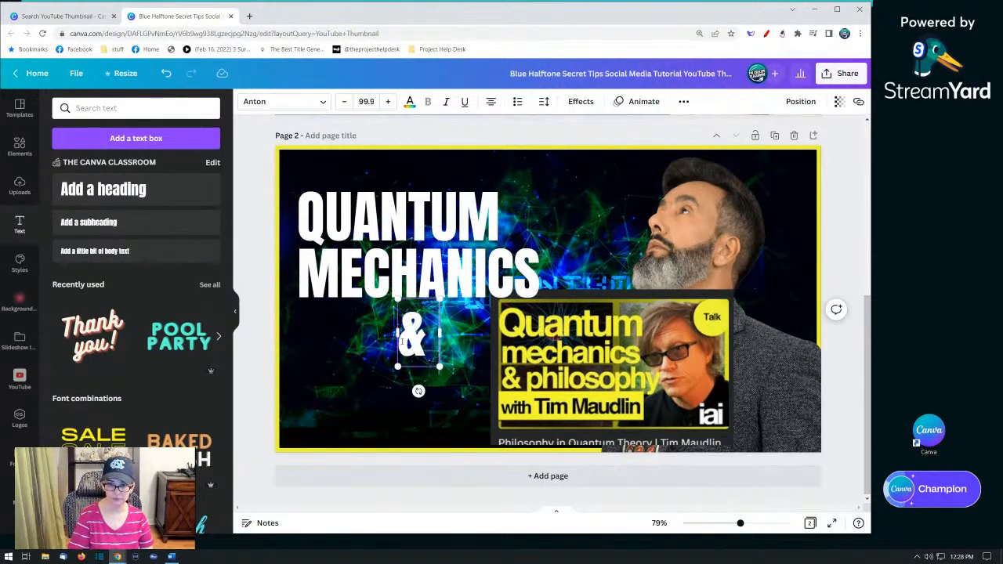
key(BackSpace)
text(OSPHY)
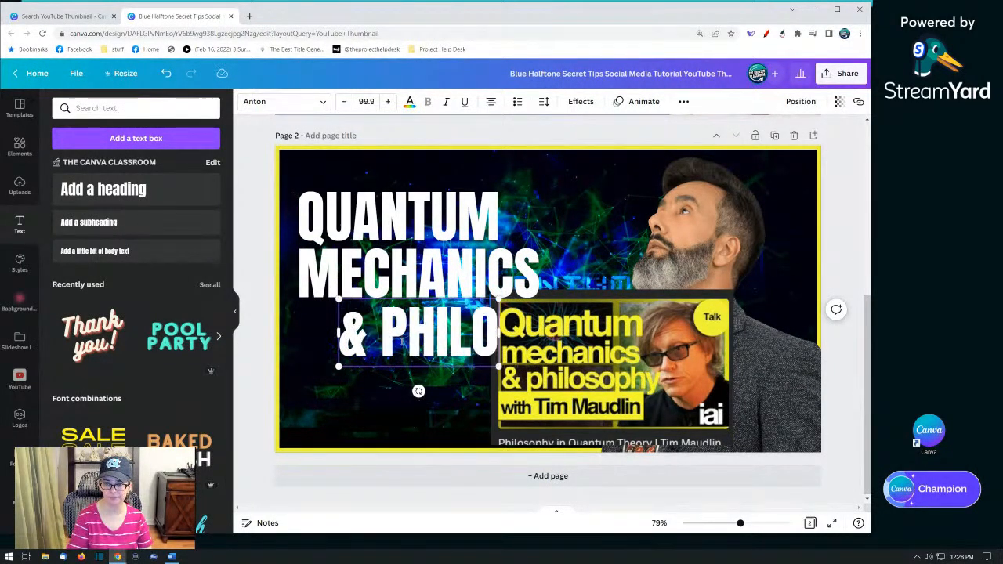
key(BackSpace)
key(BackSpace)
key(BackSpace)
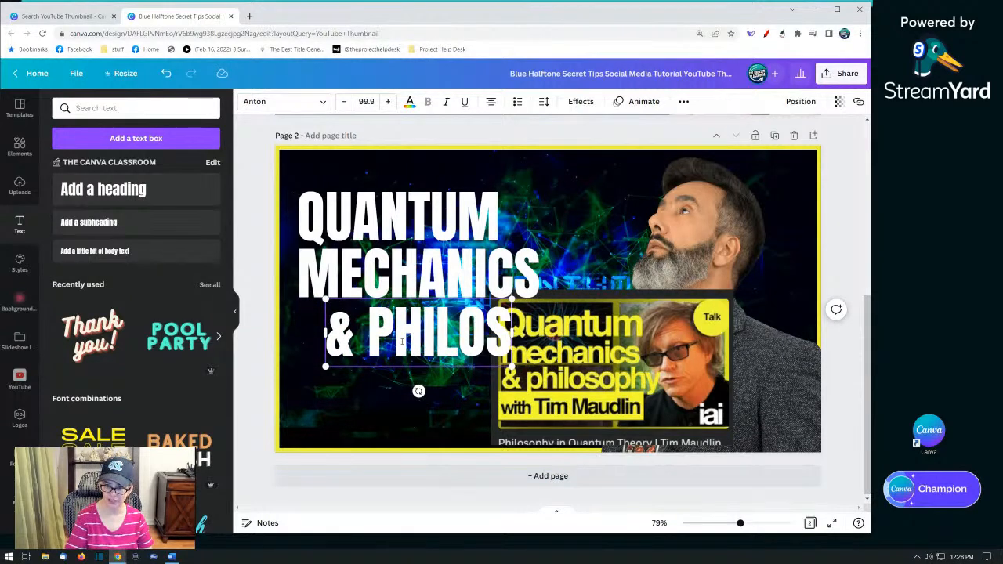
key(BackSpace)
text(S)
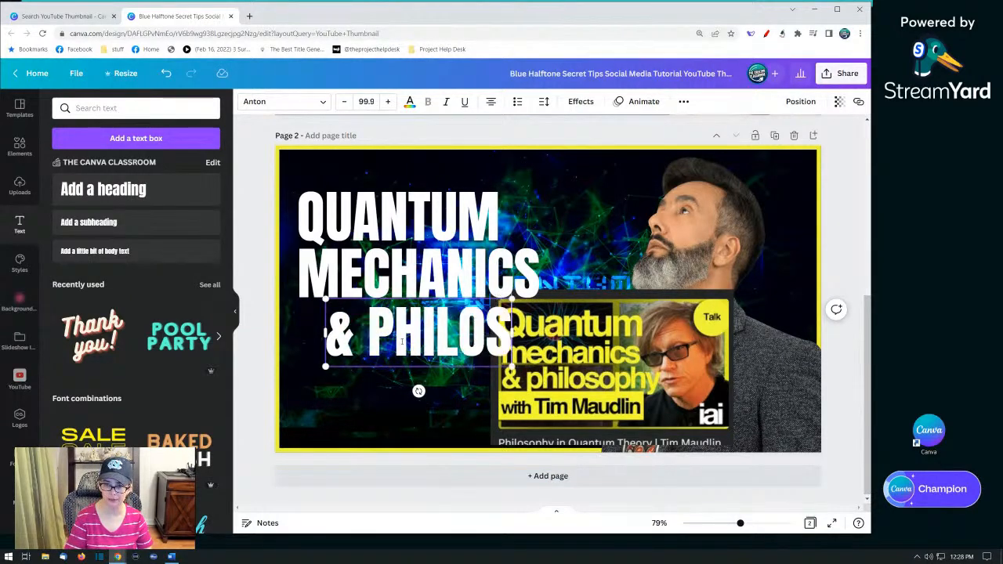
key(BackSpace)
text(SOPHY)
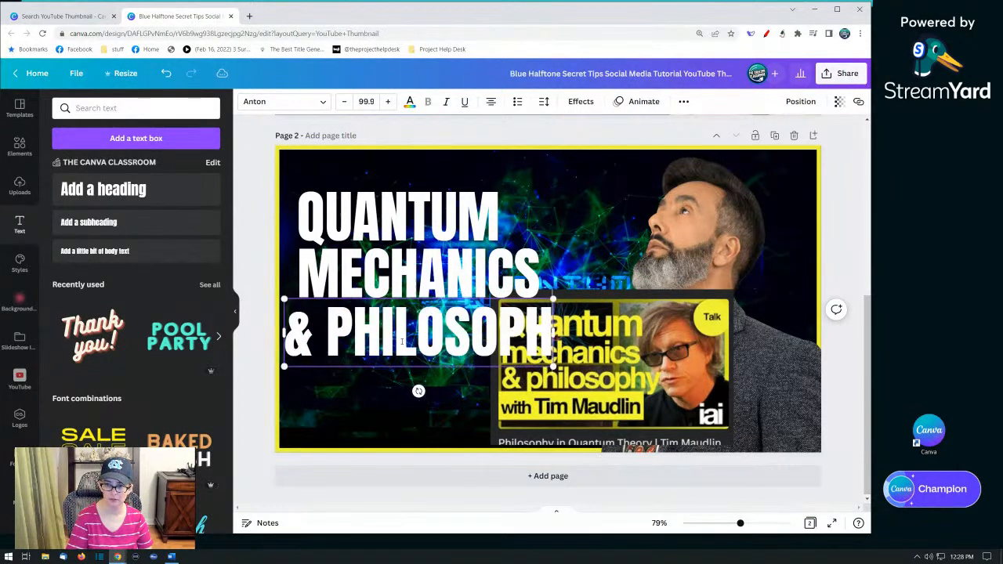
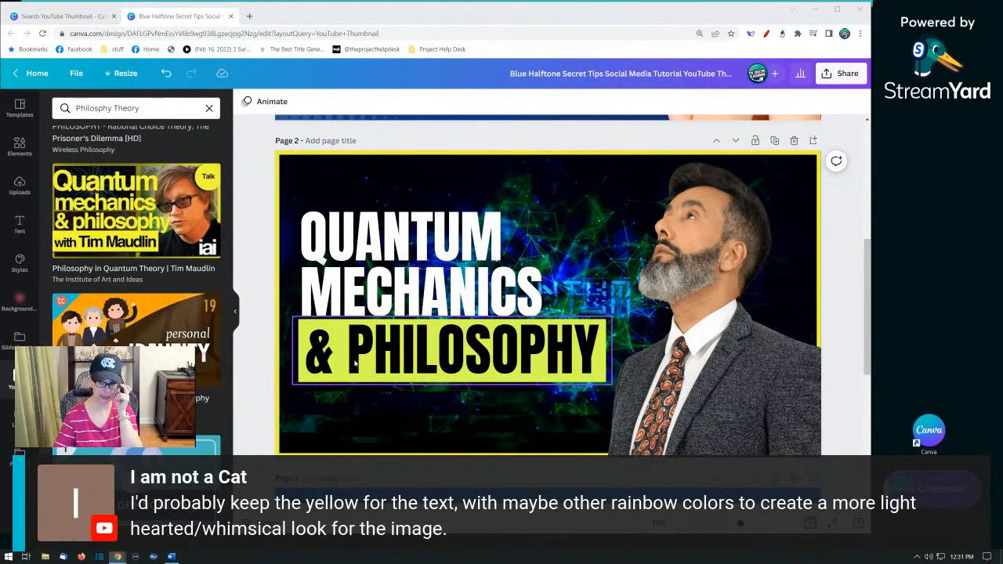
Step: Recolor QUANTUM with the lime document color and apply that change to all matching white text across the pages
click(338, 249)
click(409, 102)
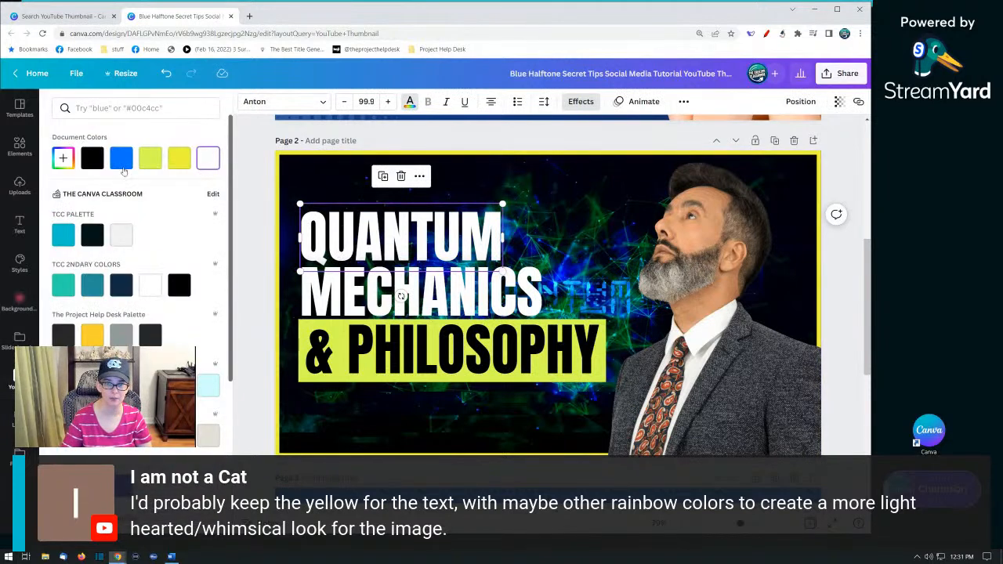
click(179, 158)
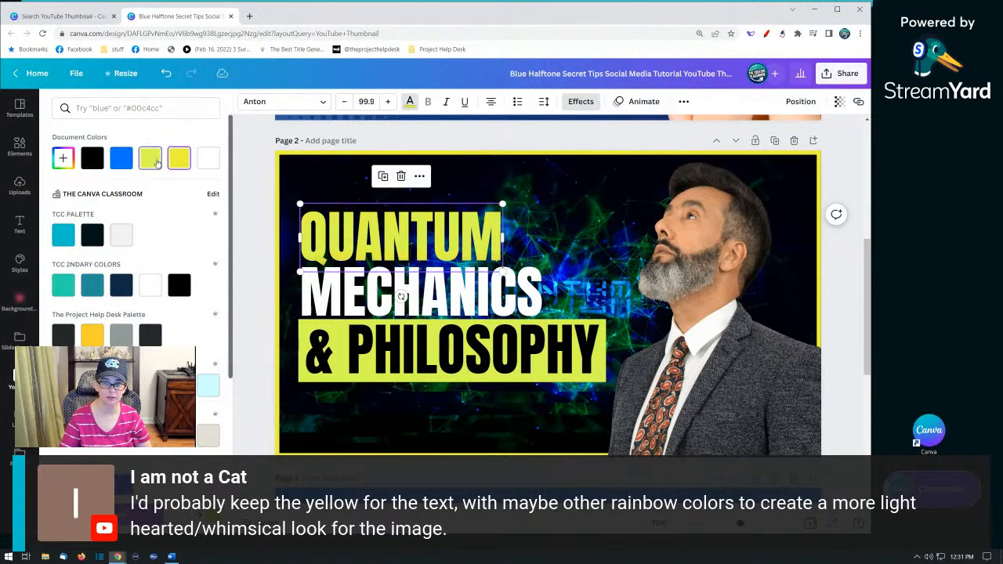
click(156, 162)
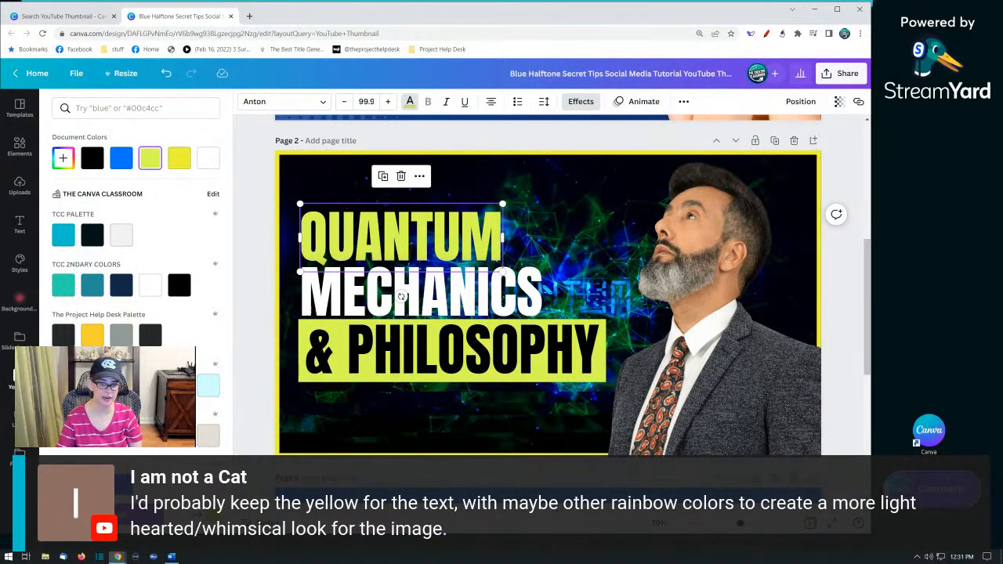
click(126, 515)
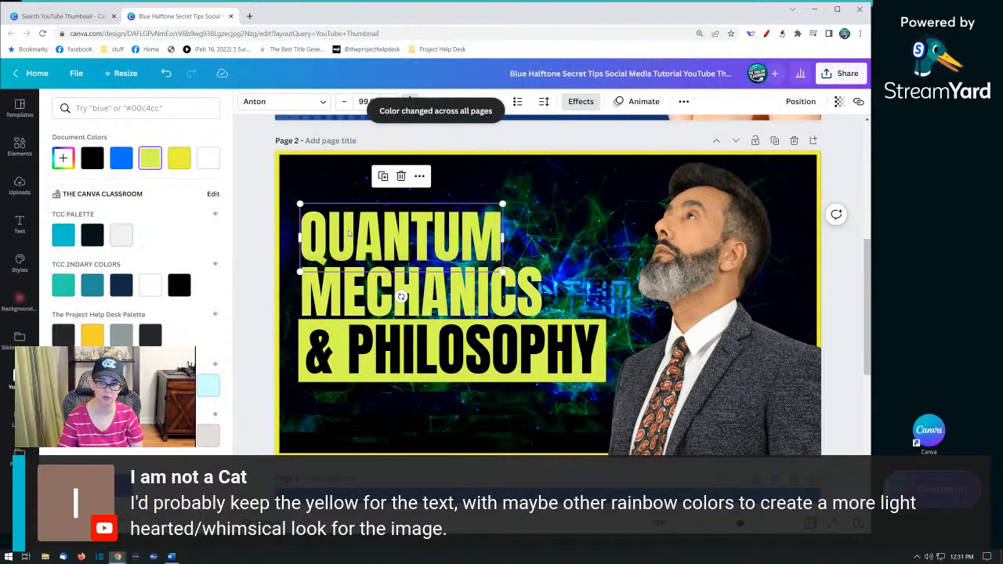
click(266, 211)
click(345, 347)
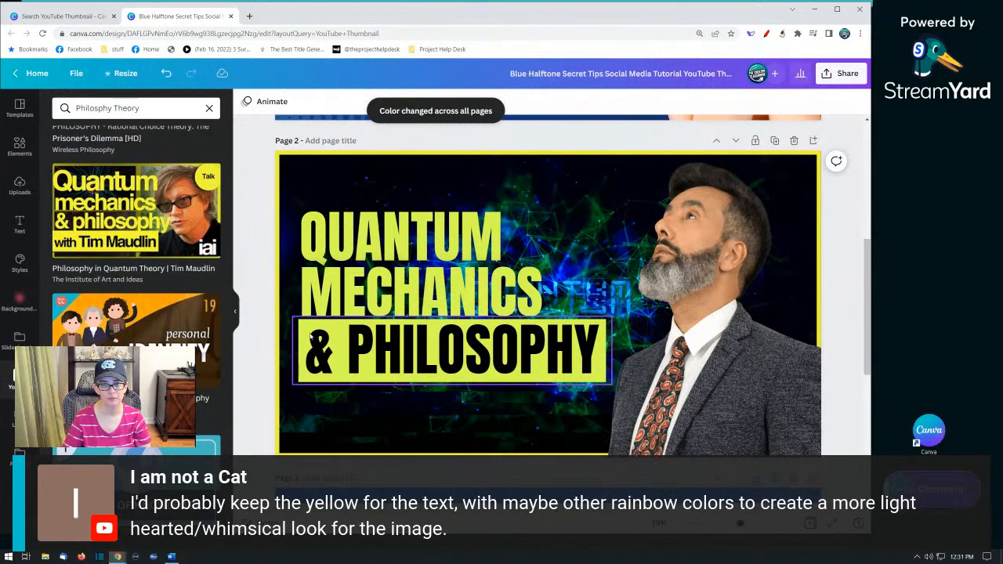
click(244, 243)
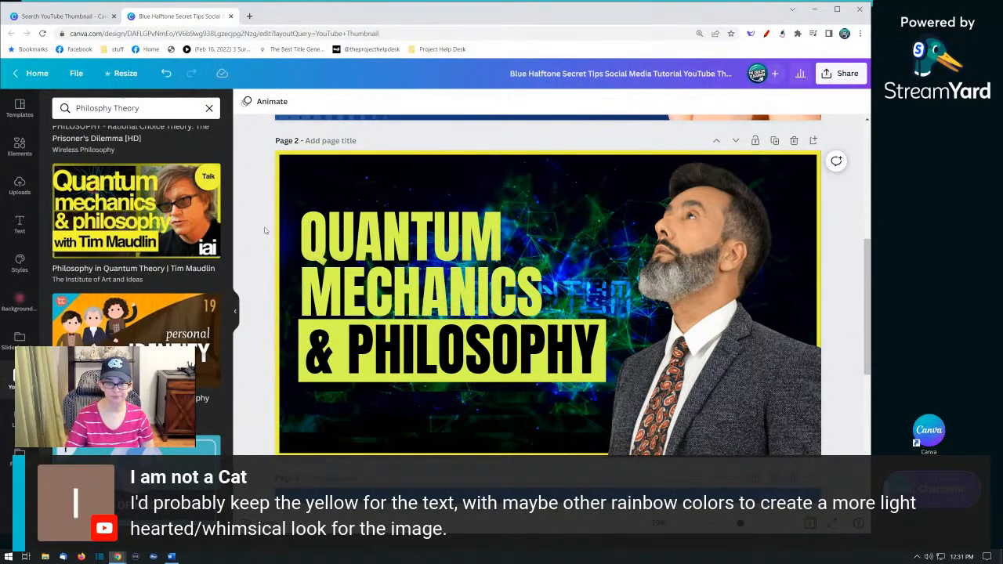
Step: Change the page 2 border color to the lime document color that matches the headline text
click(275, 199)
click(322, 102)
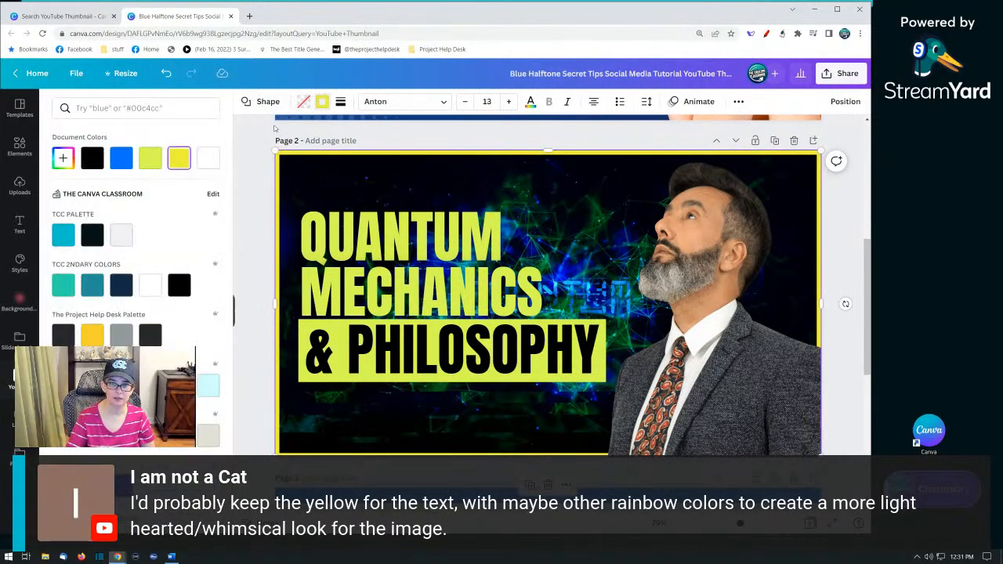
click(251, 185)
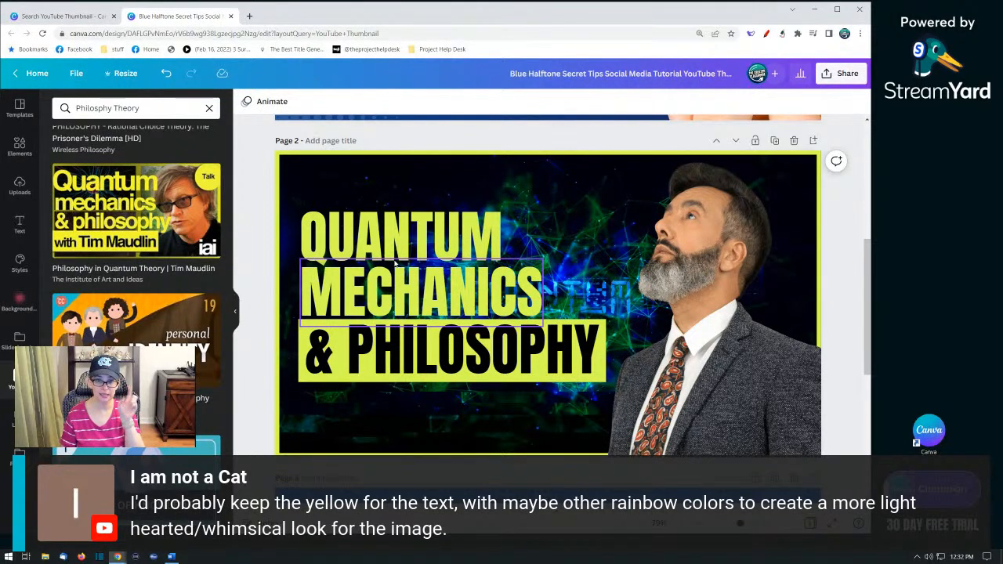
Step: Color the letter P of PHILOSOPHY on page 2 with the blue document color
click(458, 365)
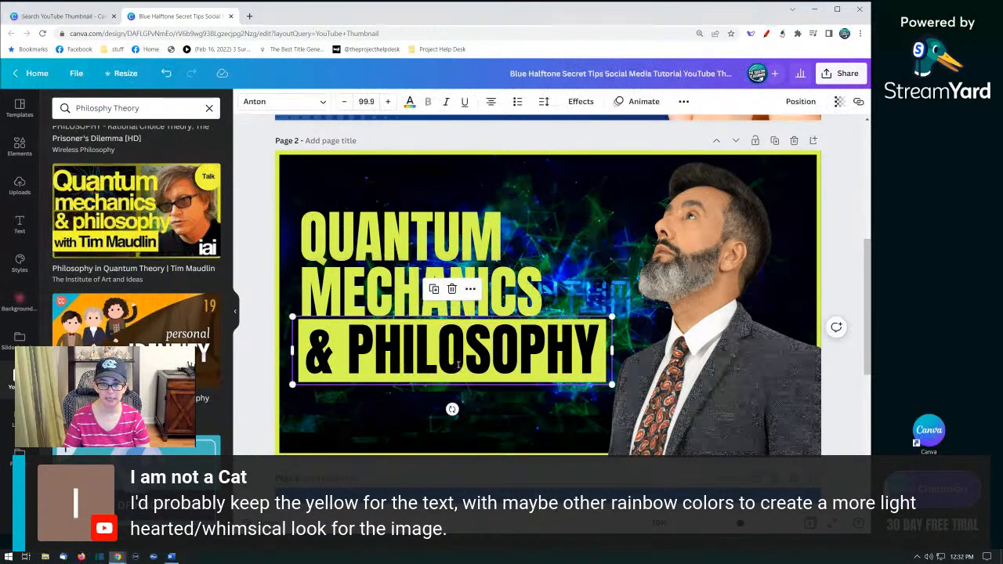
click(458, 364)
click(355, 350)
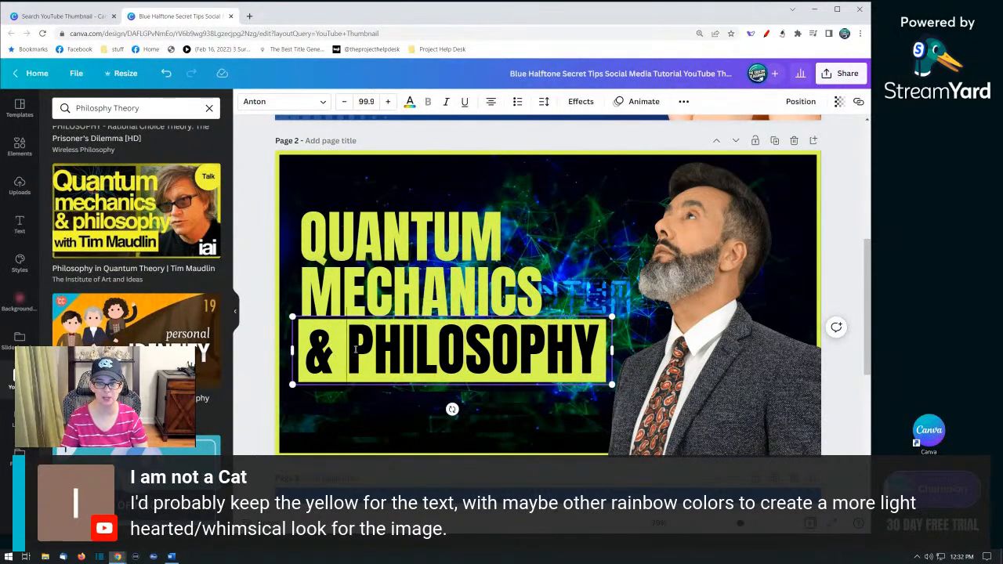
double_click(355, 350)
click(353, 350)
drag(358, 353, 368, 353)
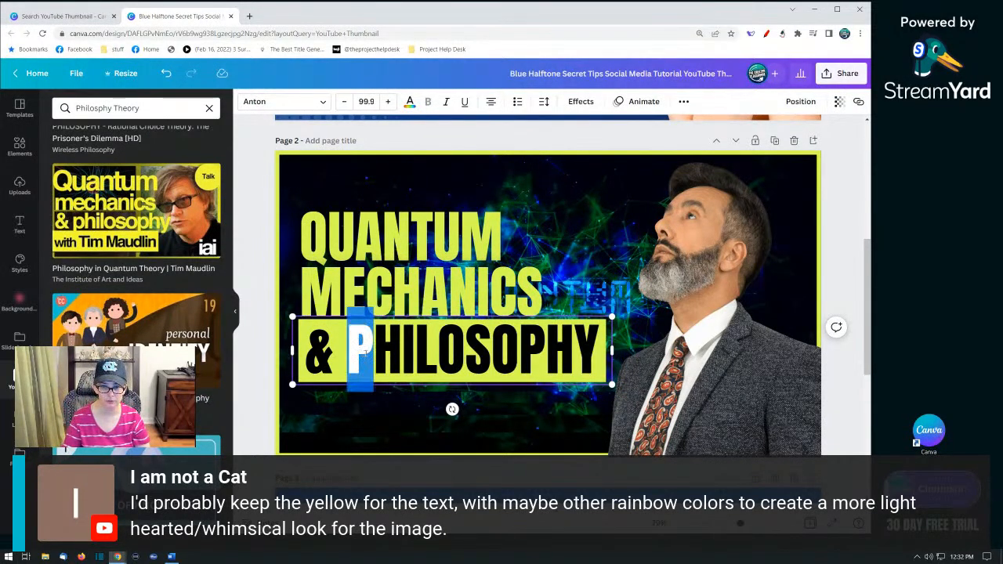
click(410, 105)
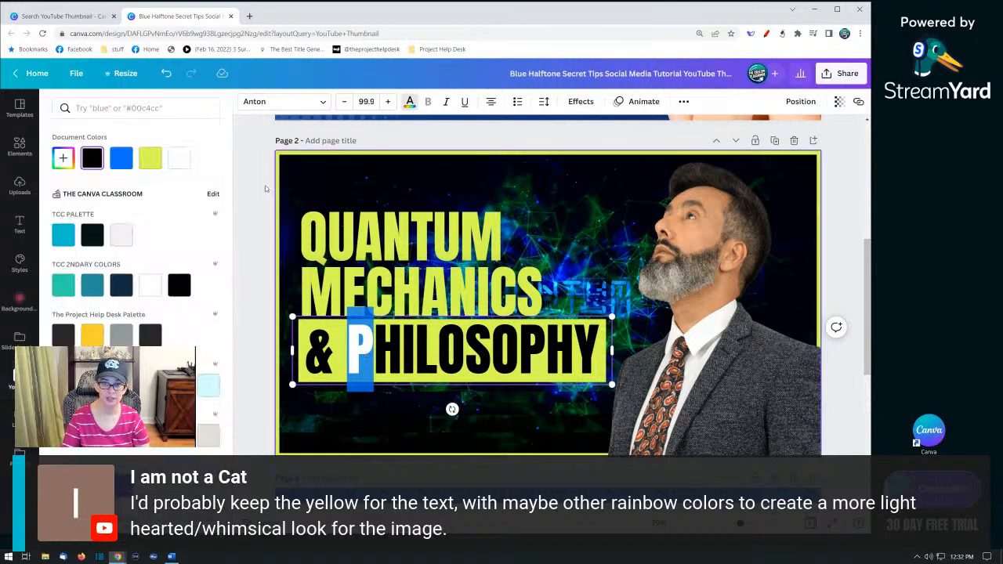
click(122, 159)
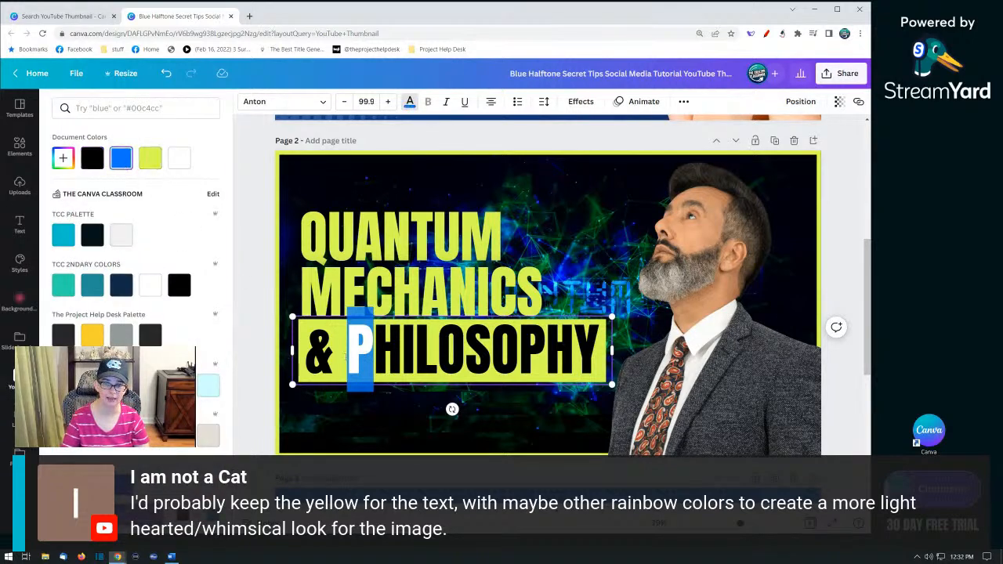
click(402, 386)
Step: Color the letter I of PHILOSOPHY with the same blue document color as the P
click(406, 357)
click(407, 356)
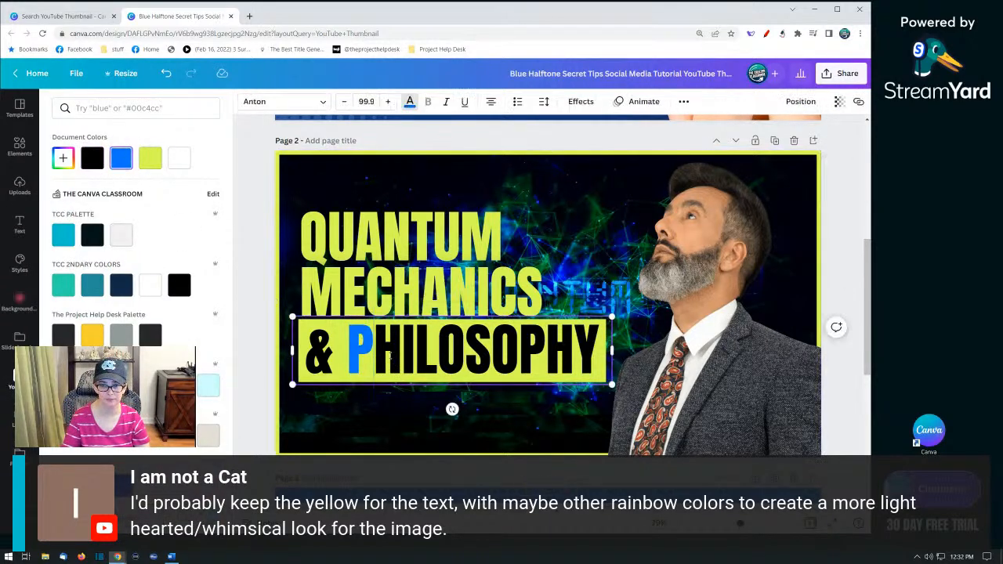
key(Left)
key(Left)
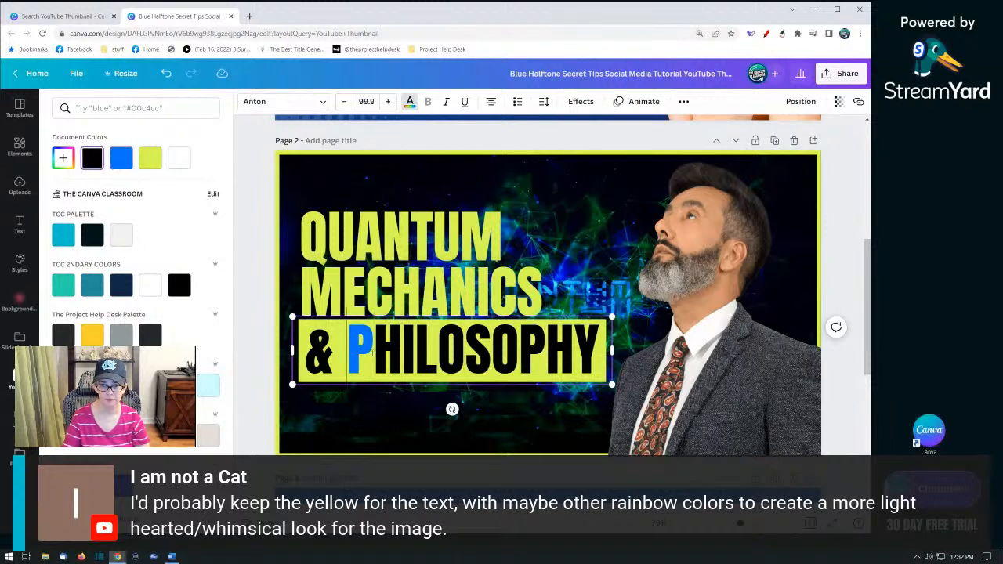
click(403, 354)
key(shift+Right)
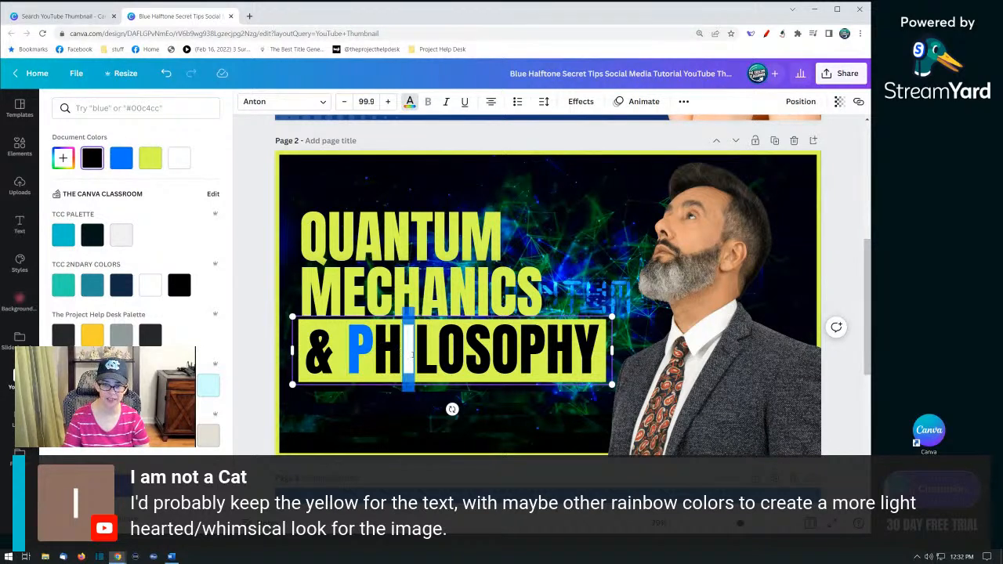
click(122, 158)
click(467, 388)
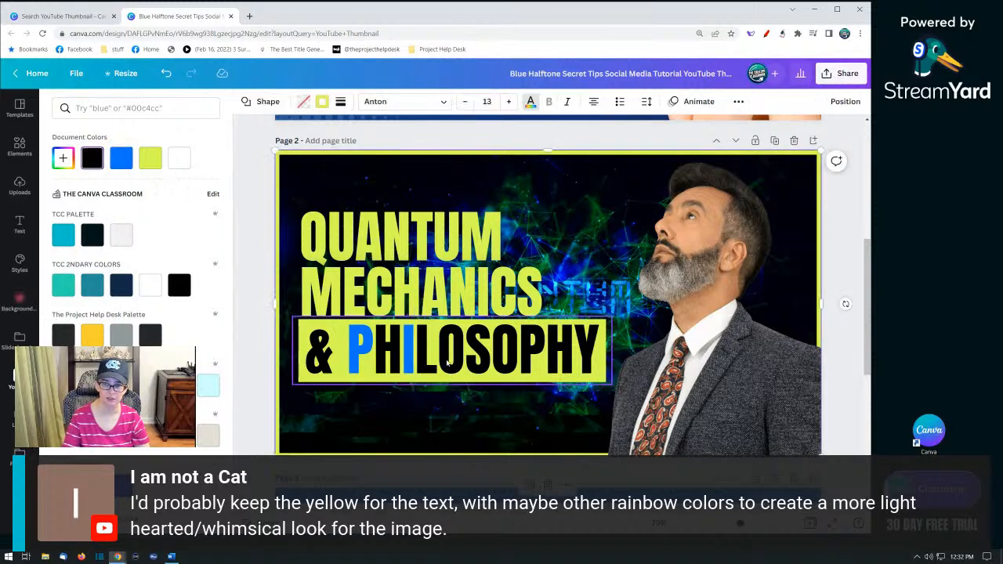
Step: Recolor the first P of PHILOSOPHY bright red from the default colors
click(443, 358)
double_click(441, 355)
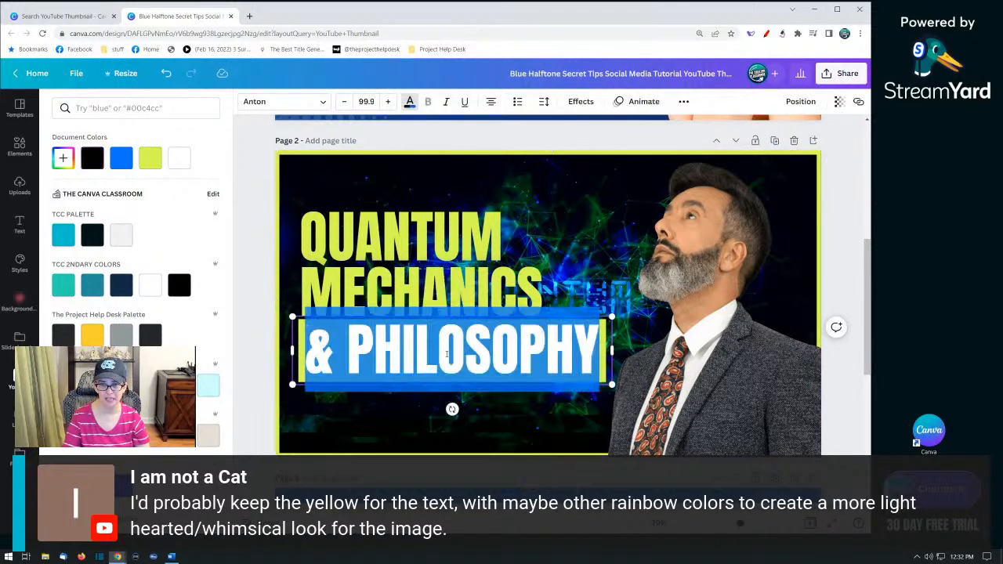
click(447, 355)
key(Left)
key(Left)
key(Left)
key(Left)
key(shift+Right)
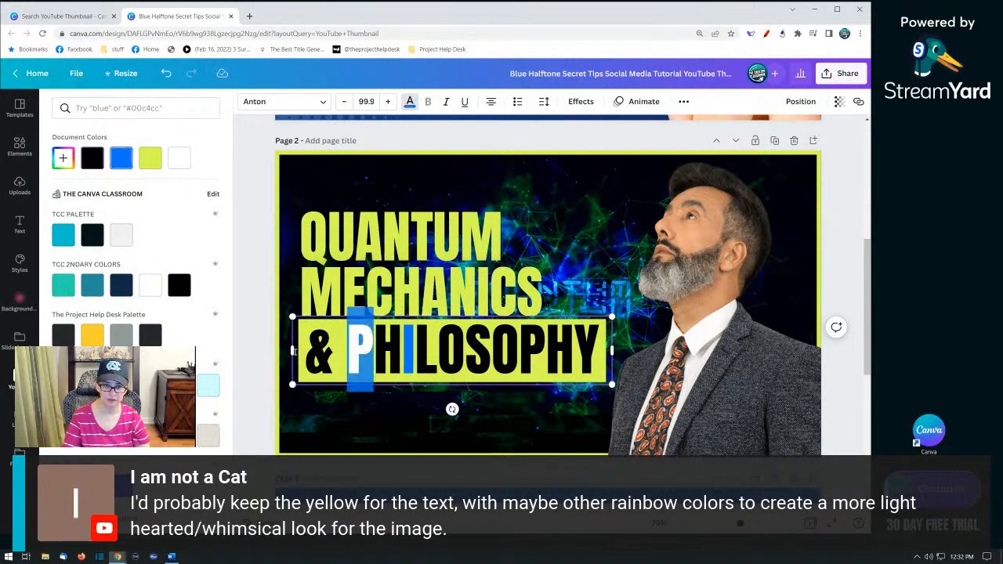
scroll(134, 236, down, 5)
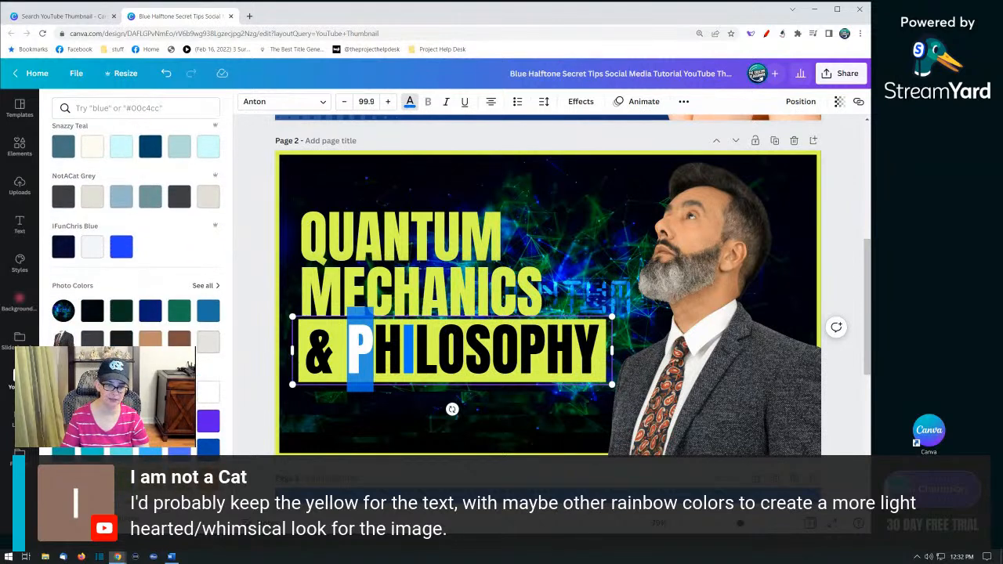
click(64, 421)
Step: Color the first H of PHILOSOPHY light orange and the letter I yellow
click(439, 353)
click(381, 352)
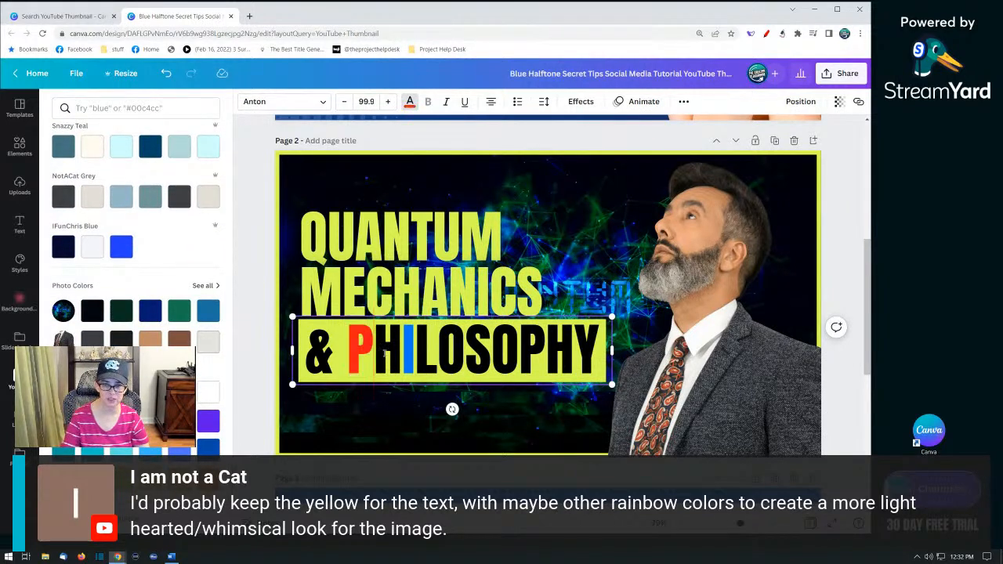
key(shift+Right)
key(shift+Right)
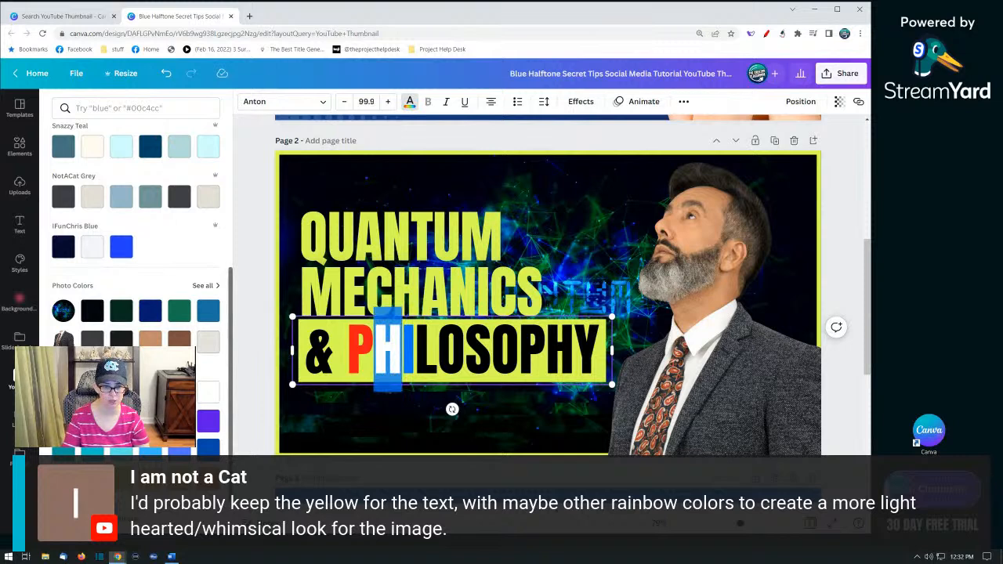
click(414, 353)
drag(401, 351, 412, 353)
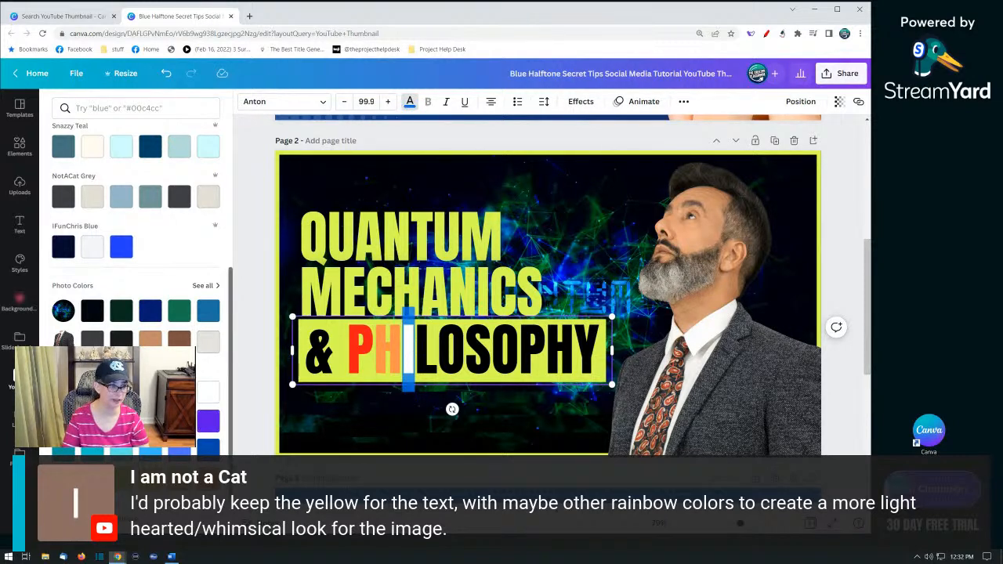
scroll(404, 248, down, 2)
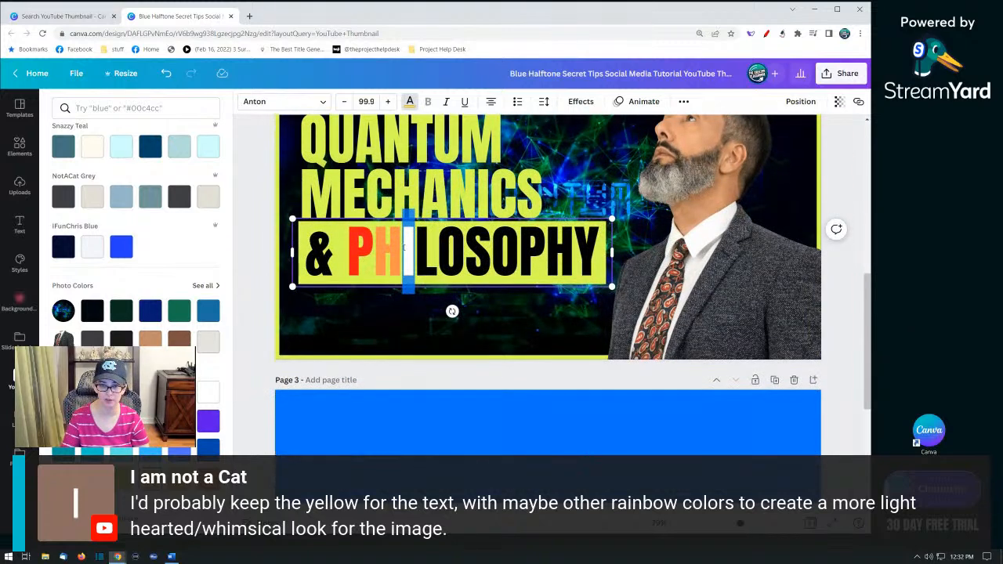
Step: Color the L of PHILOSOPHY dark green and the first O dark blue
double_click(404, 247)
click(424, 250)
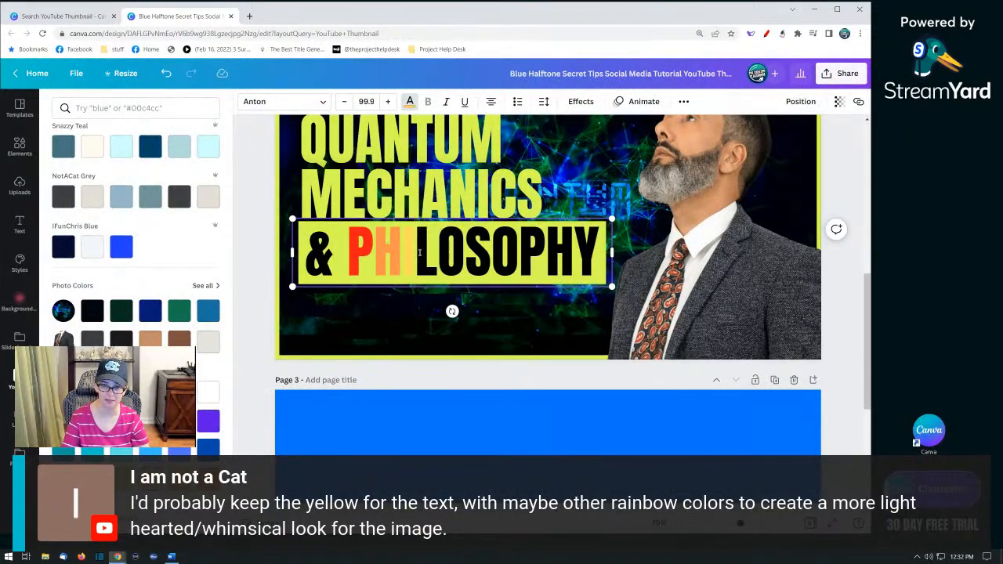
drag(419, 252, 432, 253)
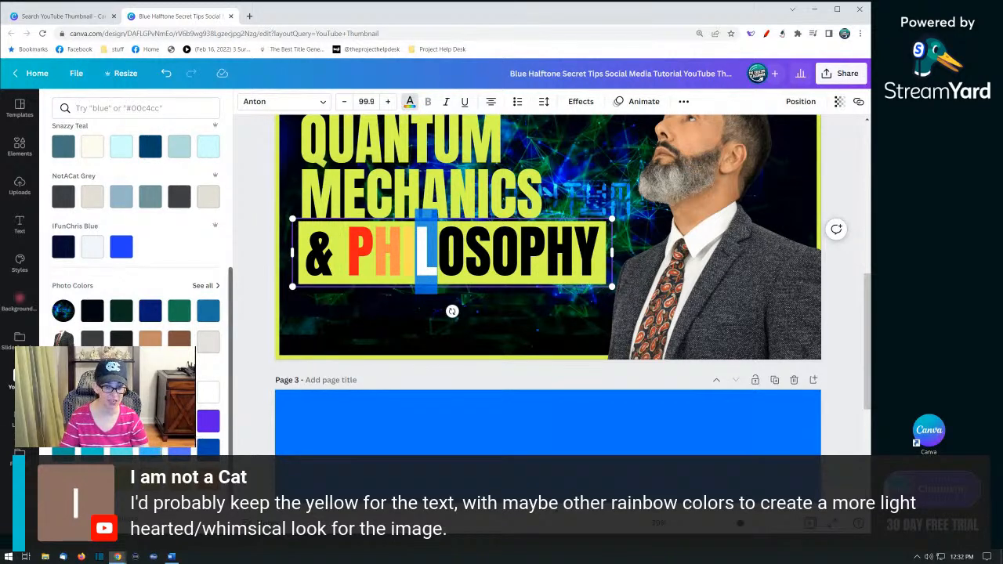
click(461, 244)
double_click(443, 259)
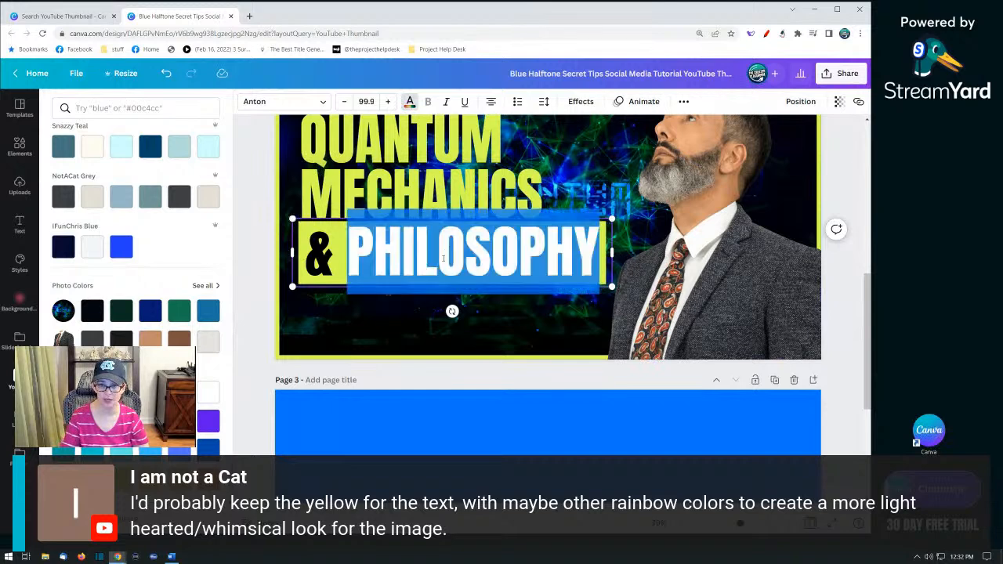
triple_click(443, 259)
click(443, 255)
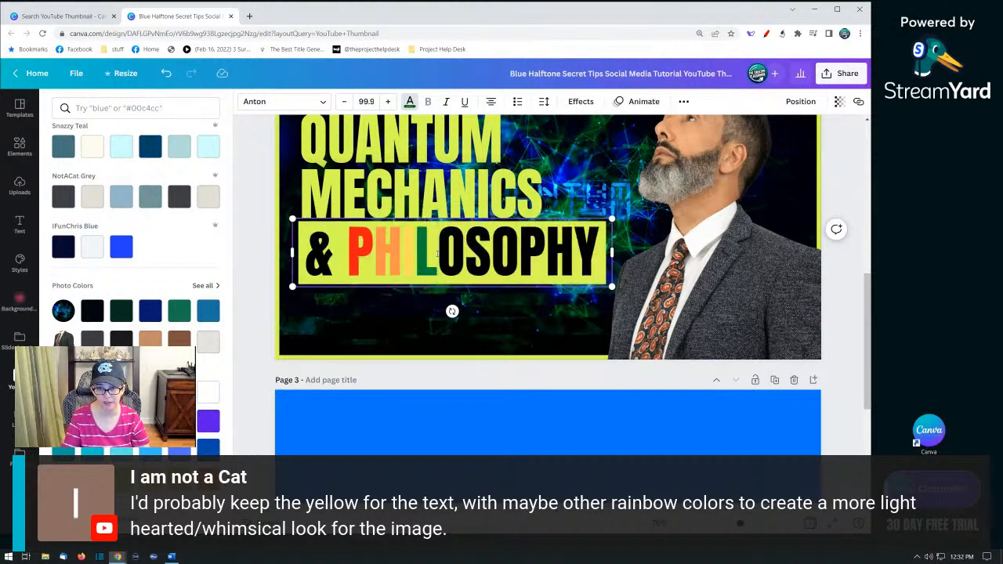
key(shift+Right)
click(208, 447)
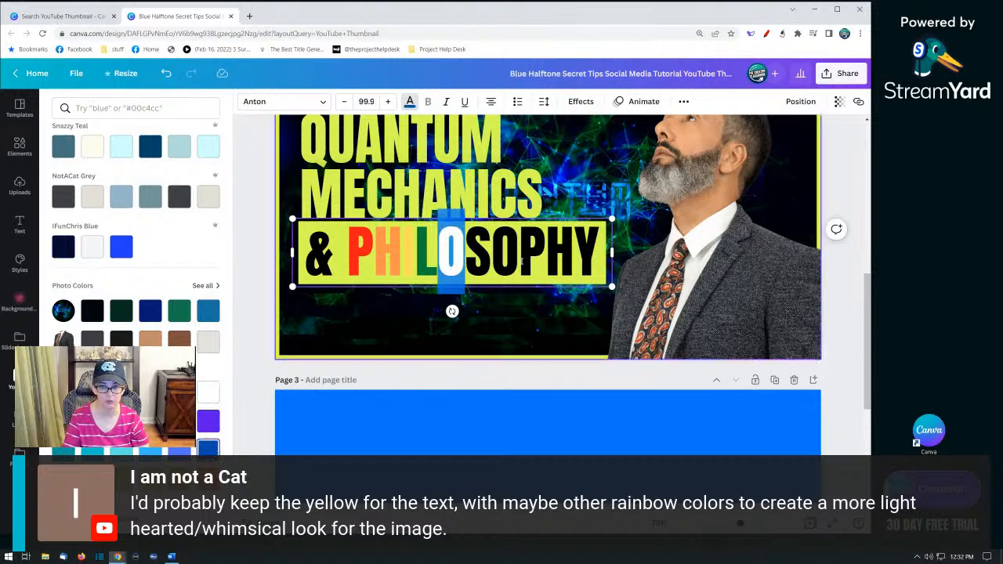
Step: Color the S of PHILOSOPHY purple and the second O red to restart the rainbow sequence
click(438, 249)
drag(466, 249, 482, 250)
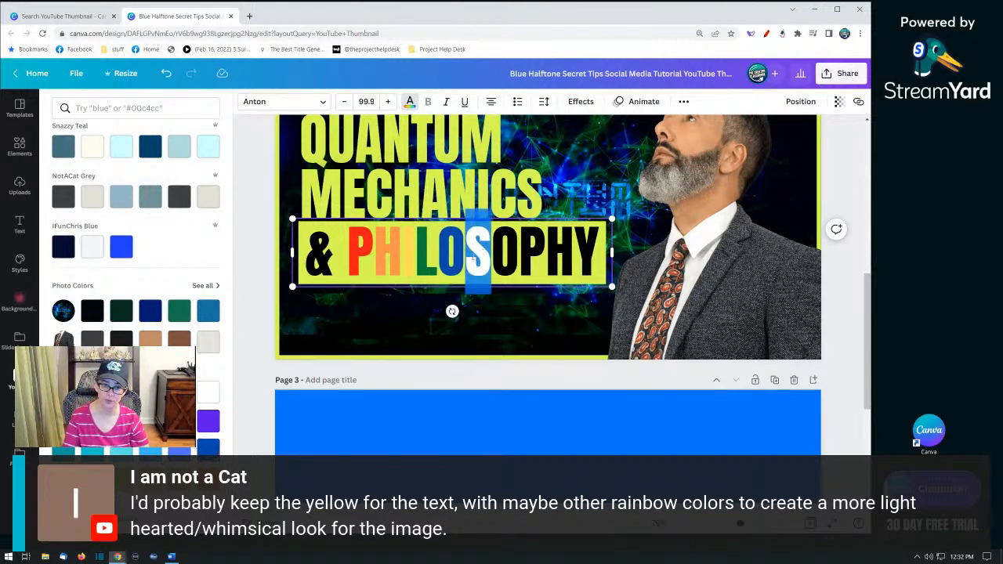
click(210, 424)
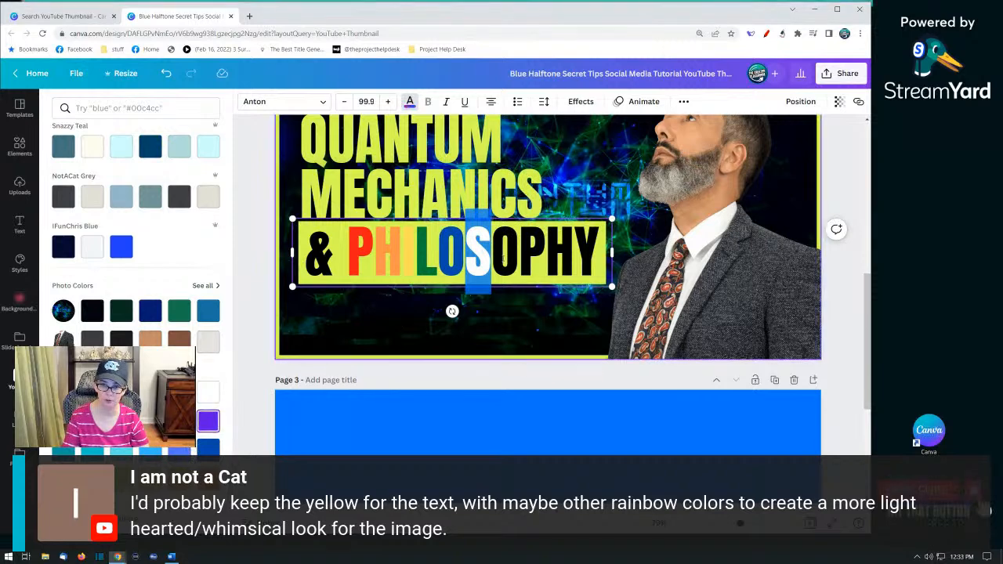
drag(491, 250, 517, 255)
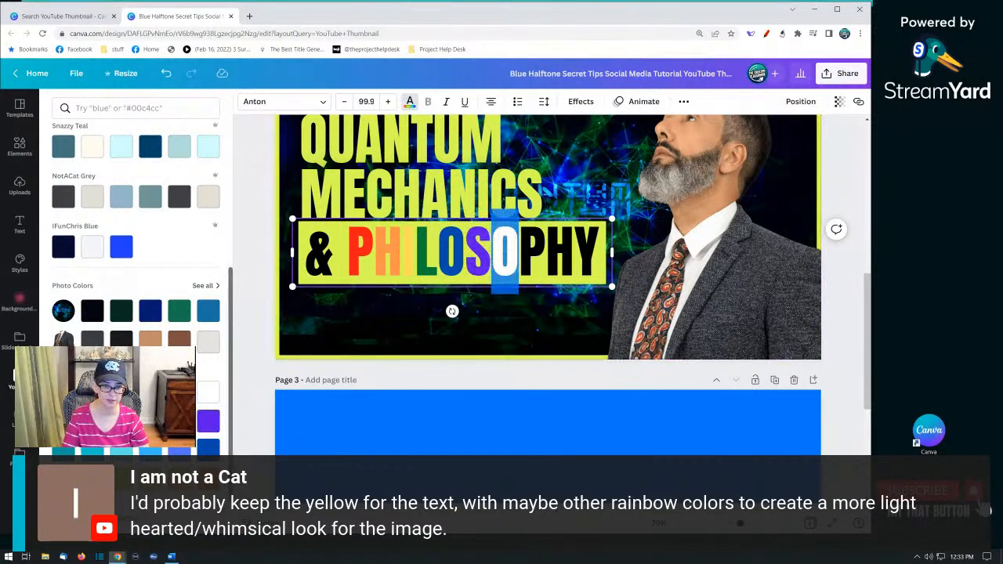
Step: Color the last three letters of PHILOSOPHY in rainbow order: P light orange, H yellow and Y dark green
click(544, 241)
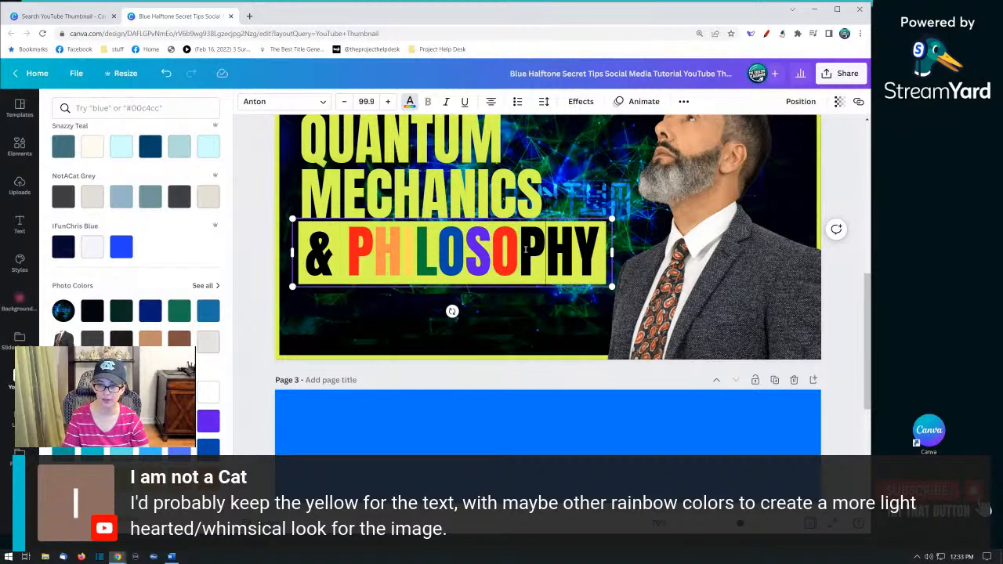
drag(520, 251, 546, 251)
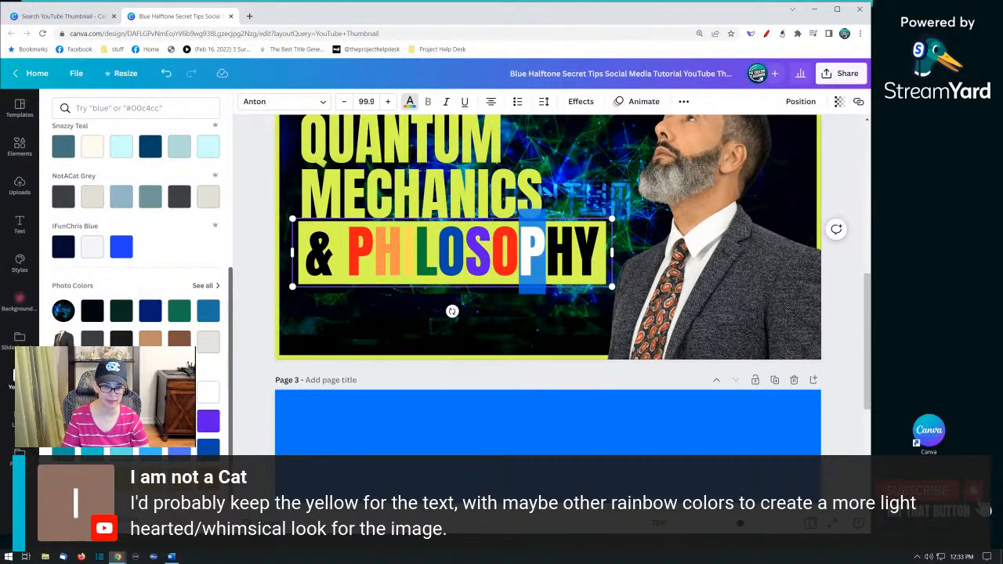
drag(573, 267, 558, 257)
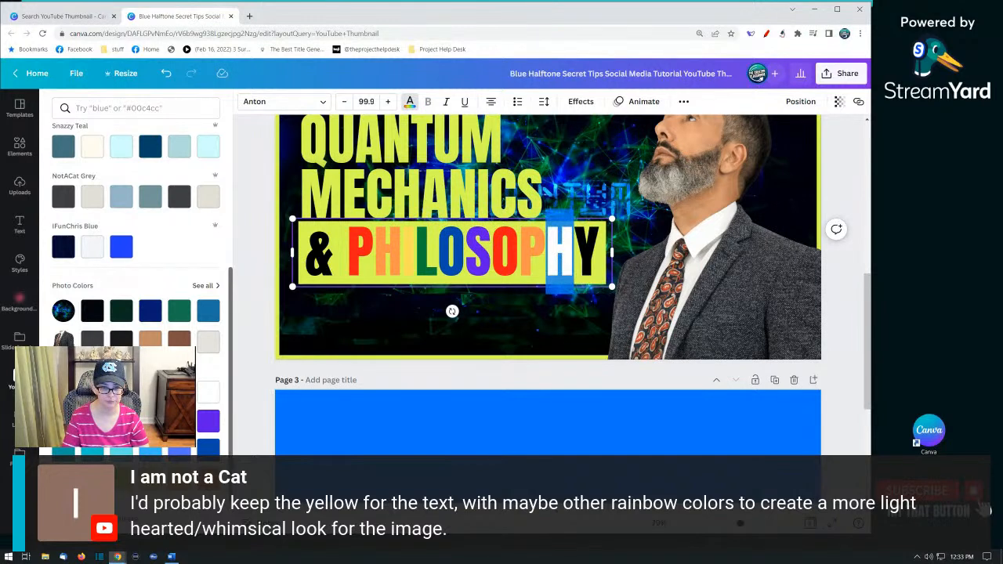
click(585, 253)
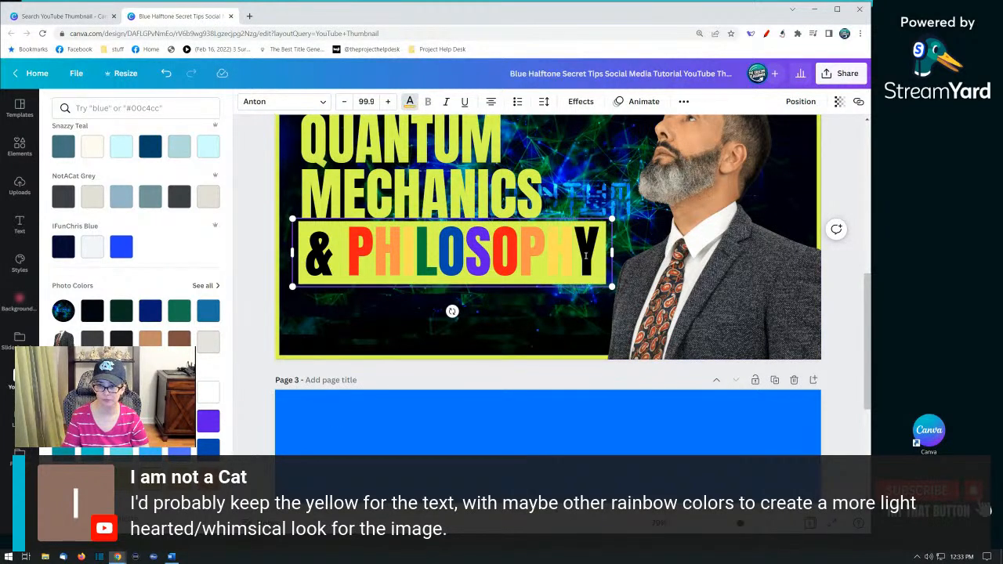
drag(586, 256, 578, 257)
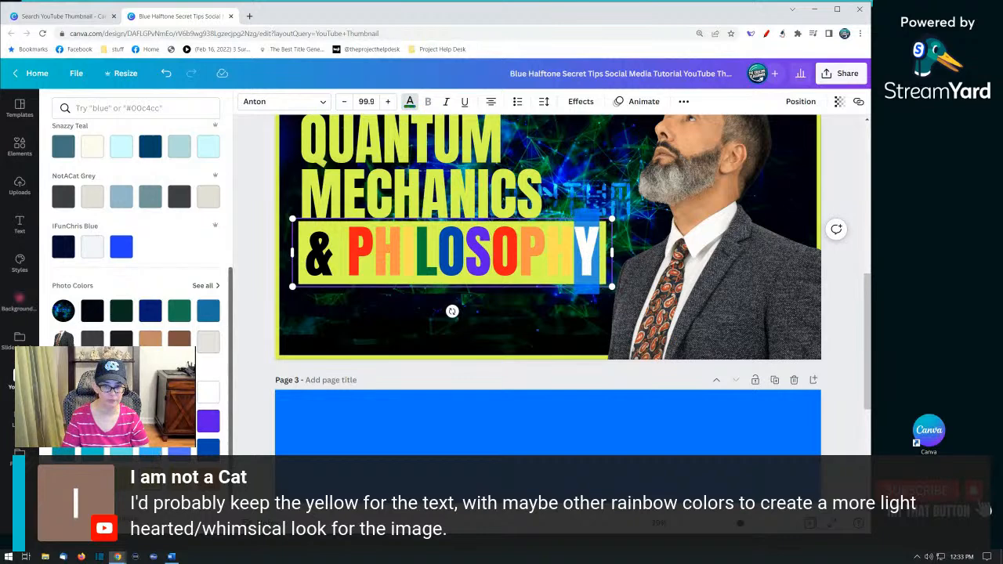
click(294, 345)
Step: Change the lime rectangle behind & PHILOSOPHY to white and place the text back over it
drag(414, 249, 405, 283)
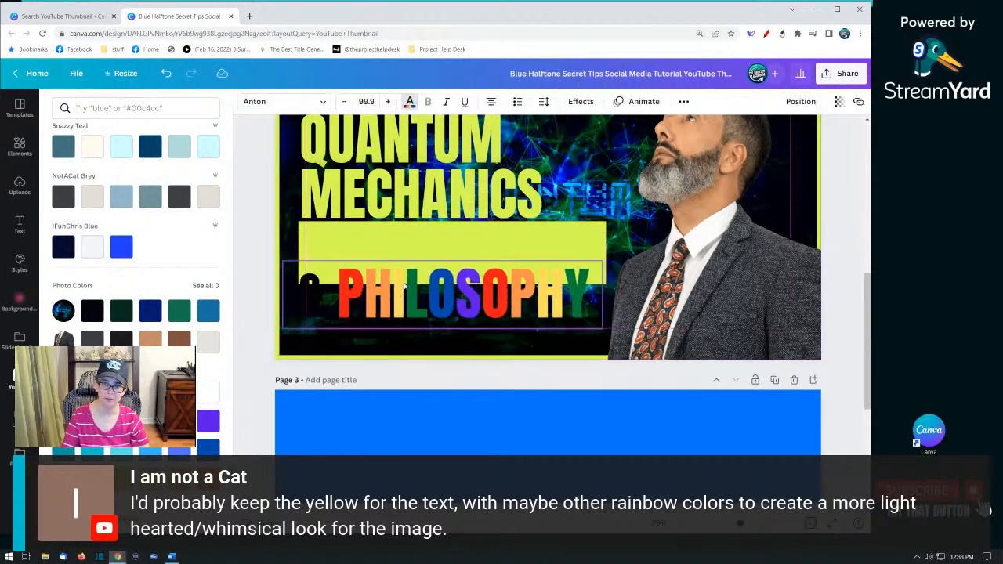
click(393, 239)
click(304, 101)
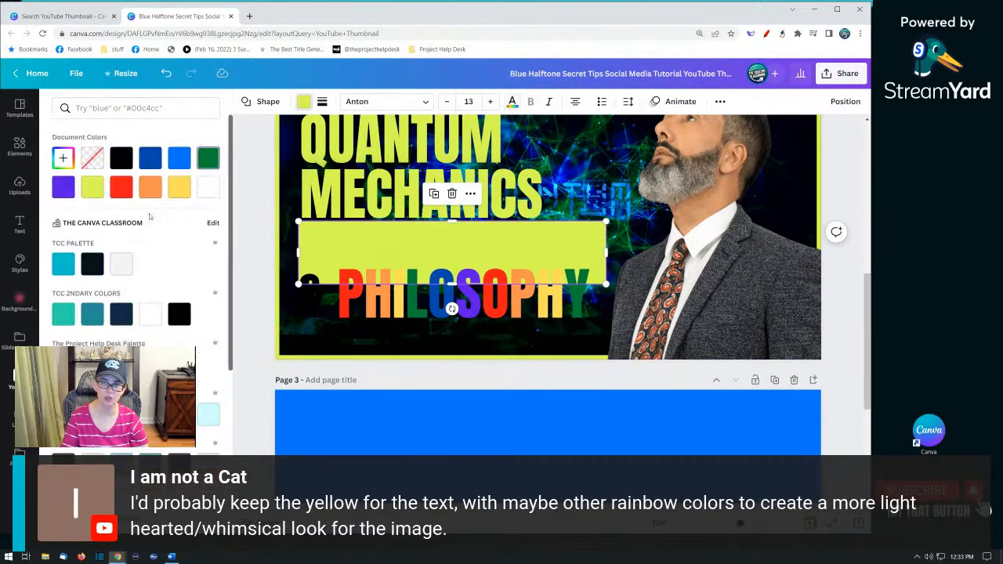
click(208, 187)
drag(397, 297, 404, 273)
click(250, 217)
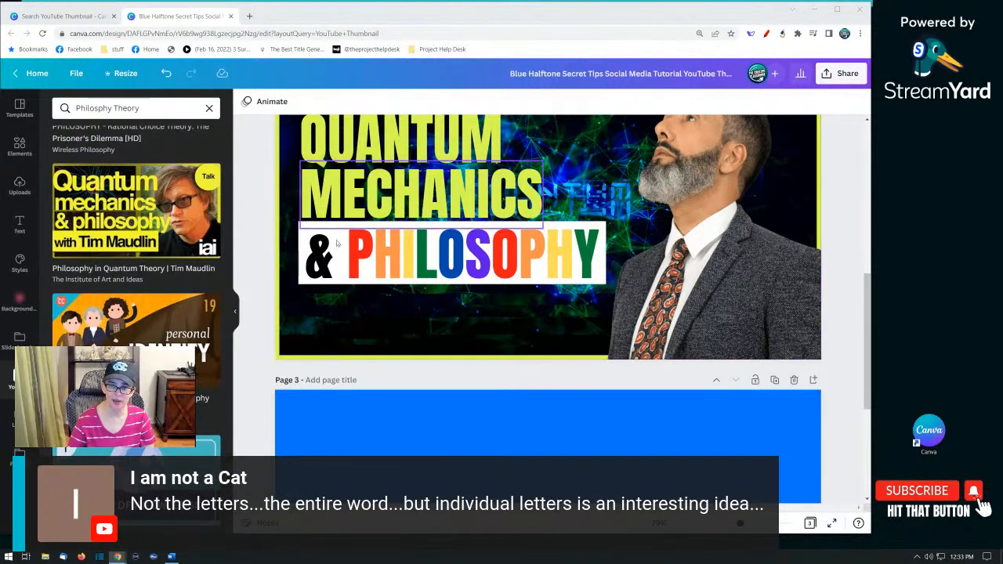
click(412, 251)
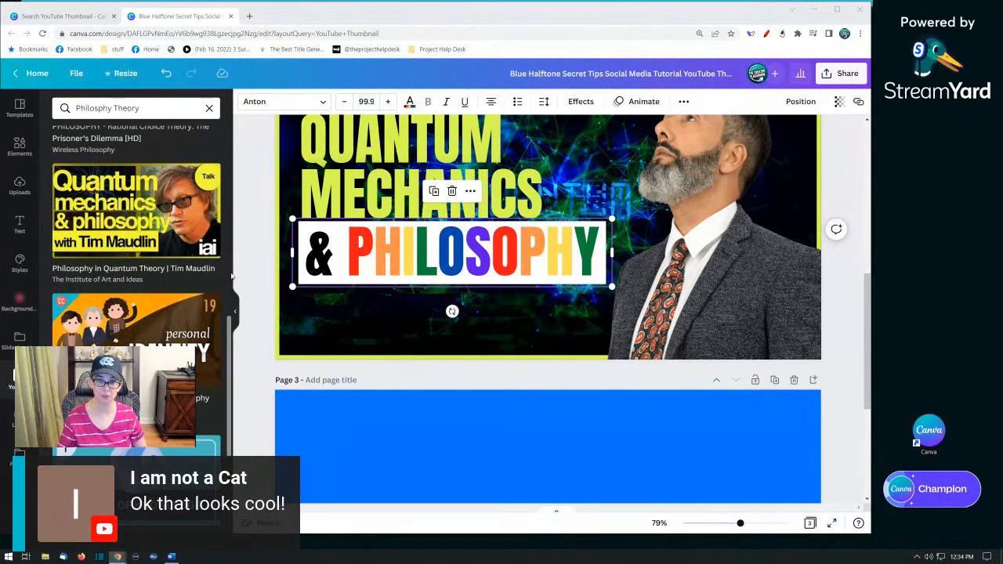
click(267, 186)
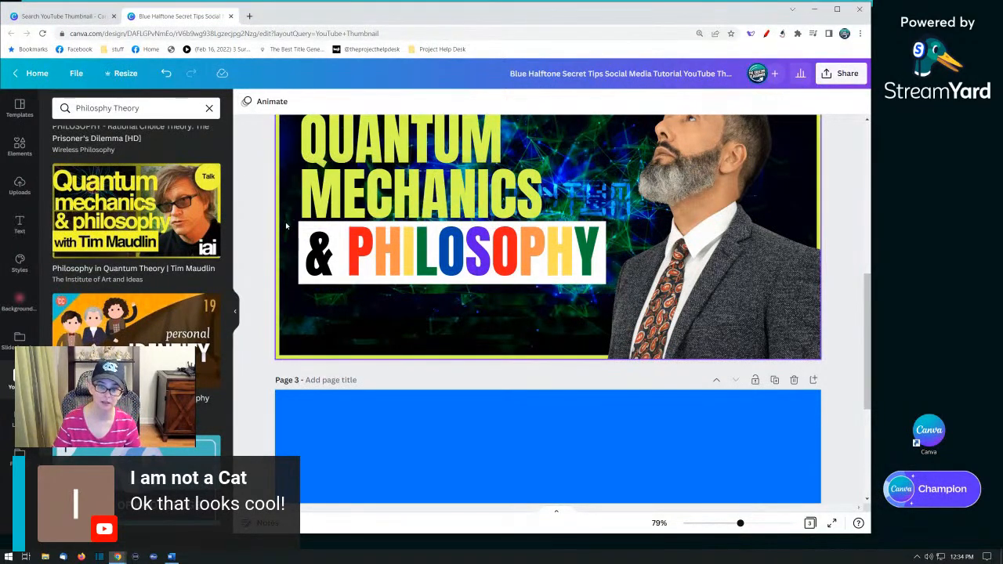
scroll(280, 227, up, 3)
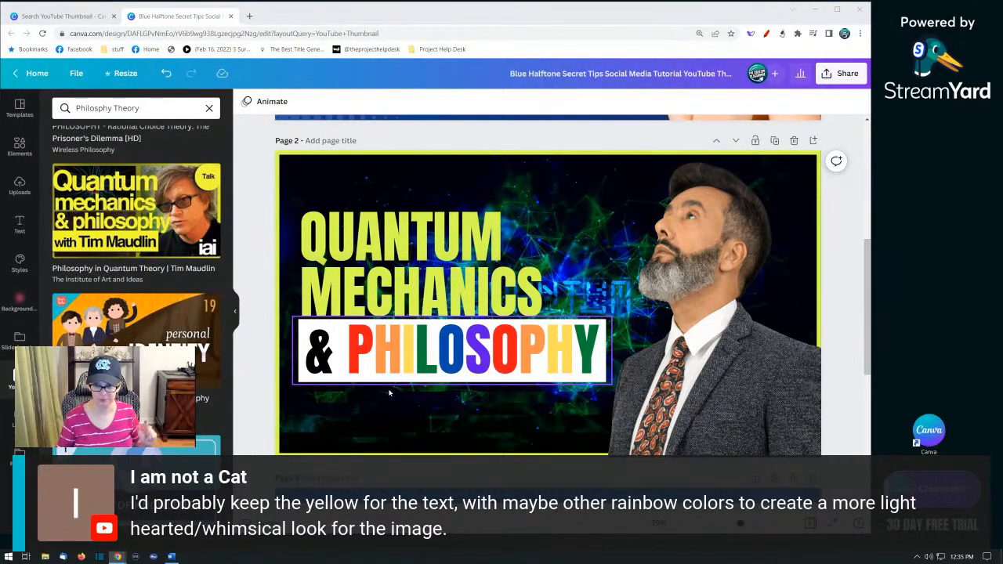
click(413, 359)
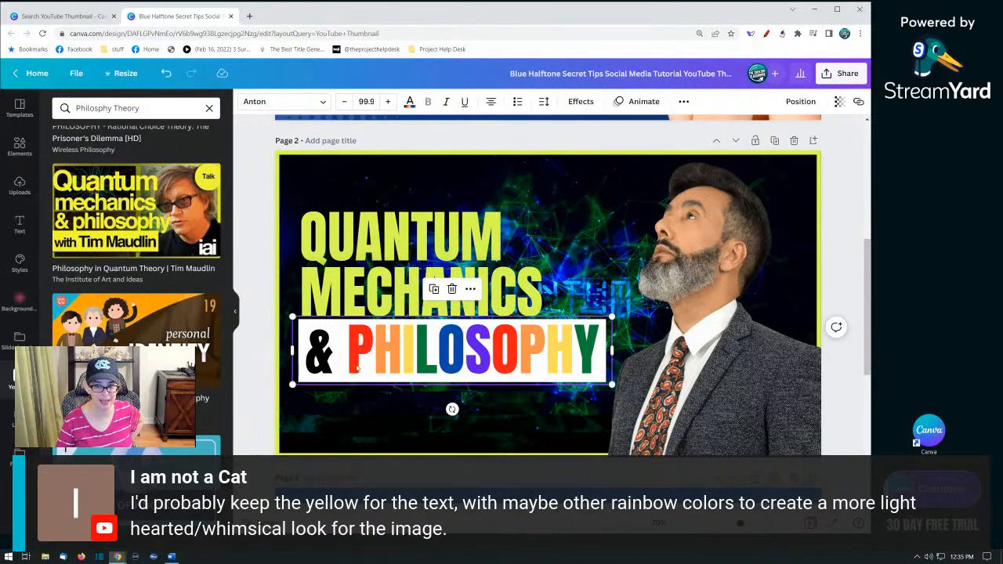
click(258, 265)
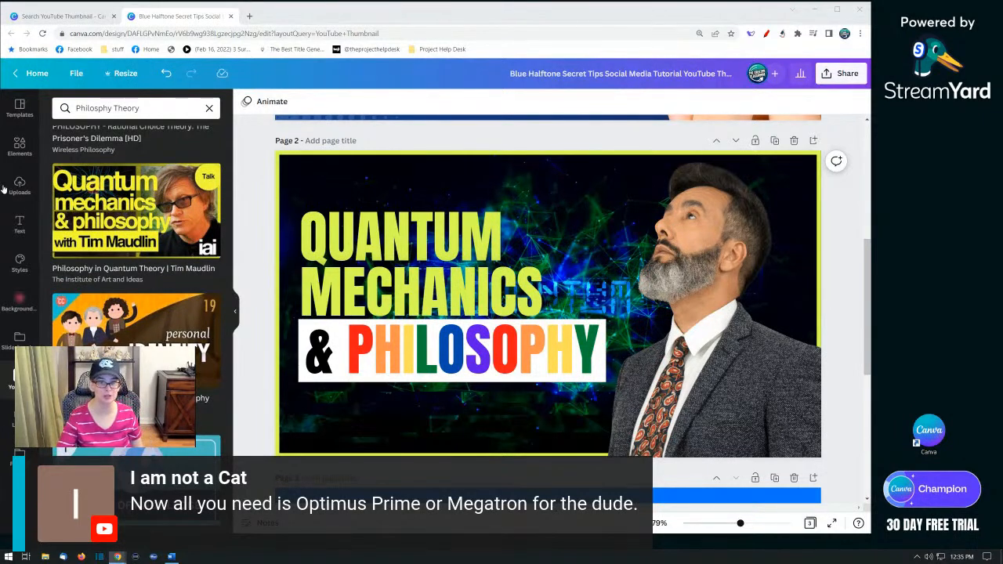
Step: Search the photo elements for "megatron" and replace that search with "optimus prime"
click(20, 147)
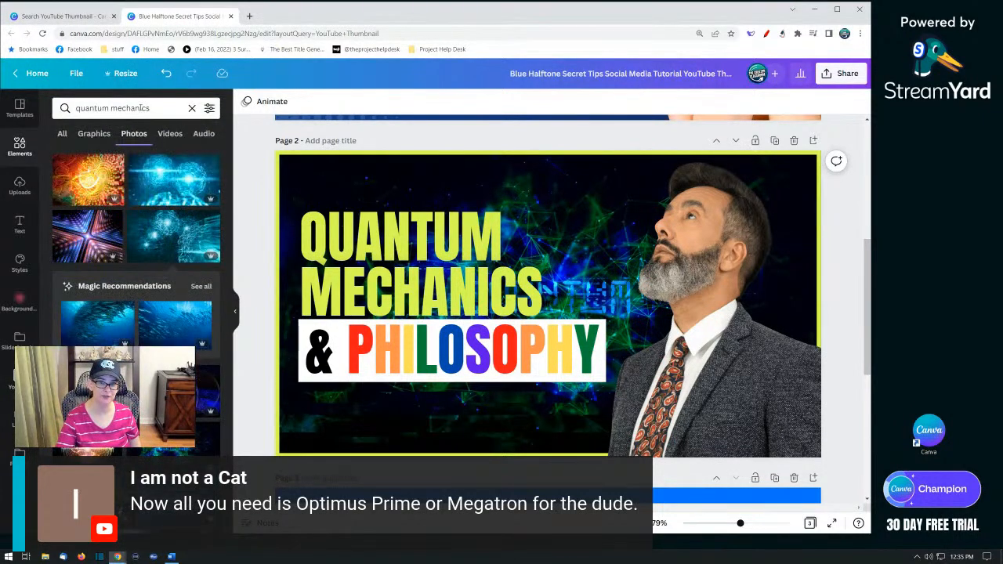
click(143, 107)
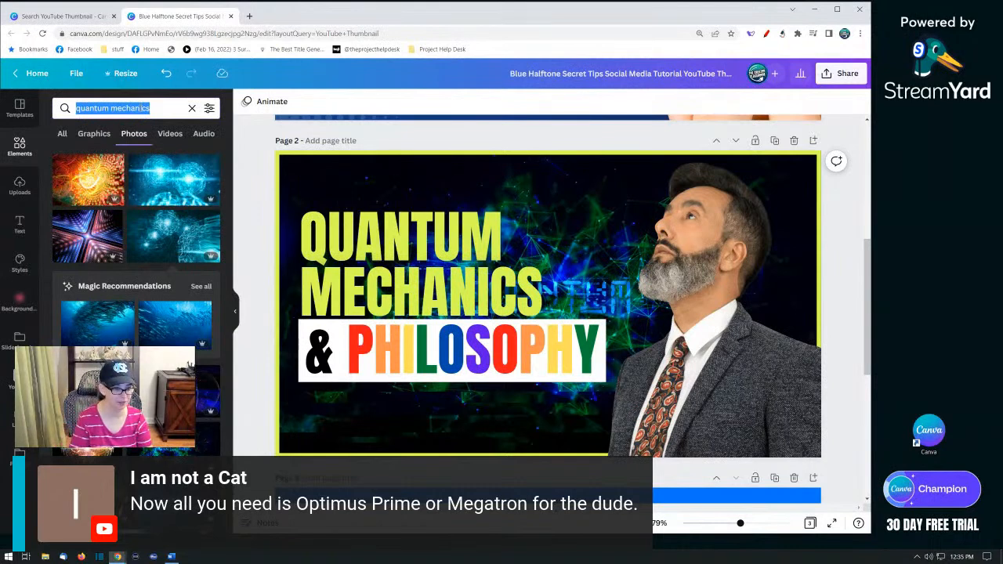
text(megatro)
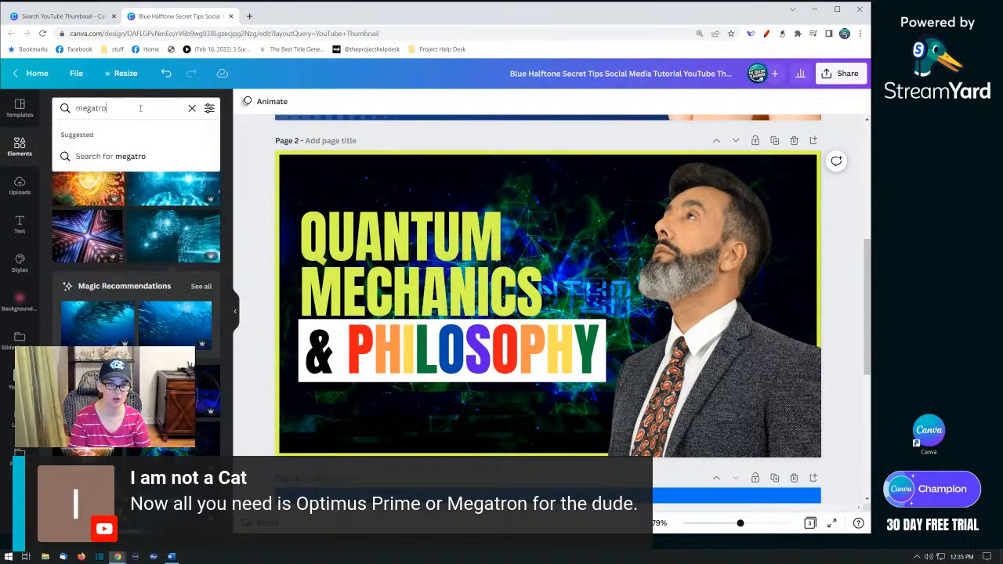
text(n)
key(Return)
click(146, 109)
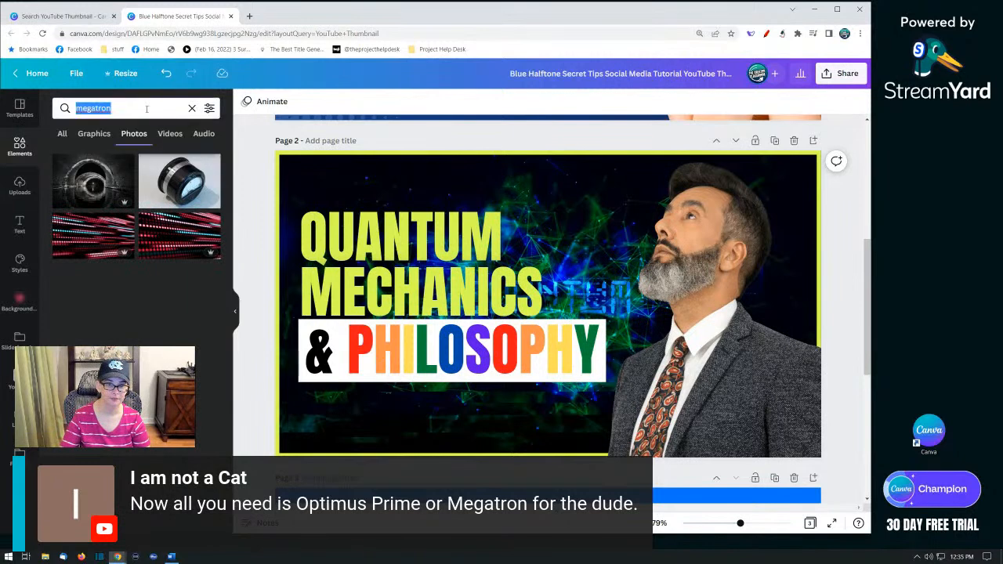
text(optimus prime)
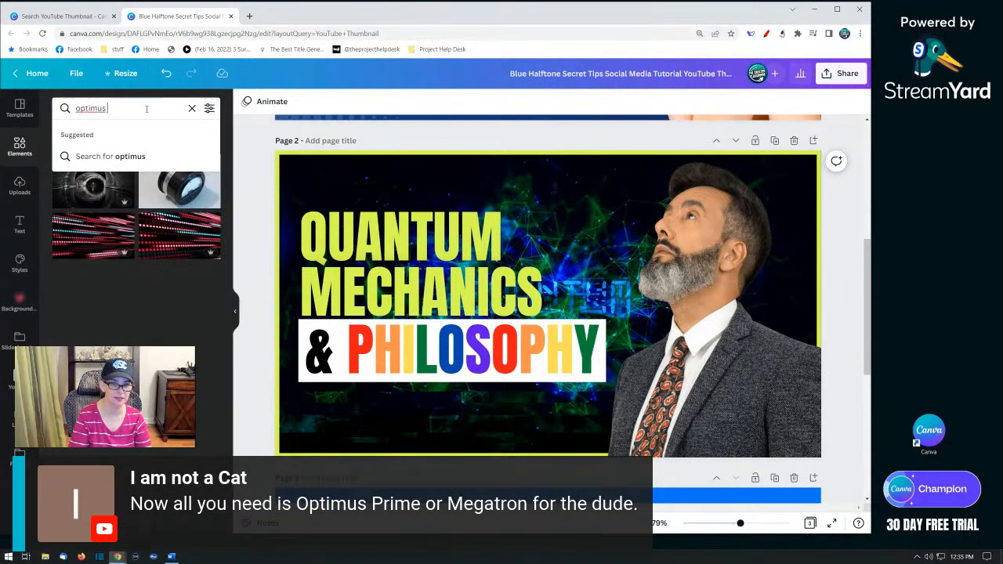
key(Return)
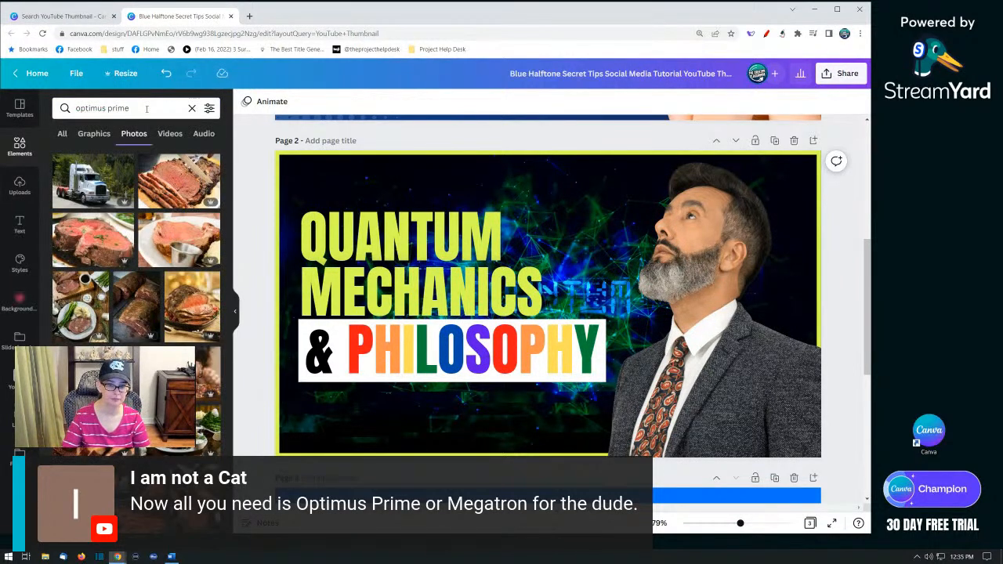
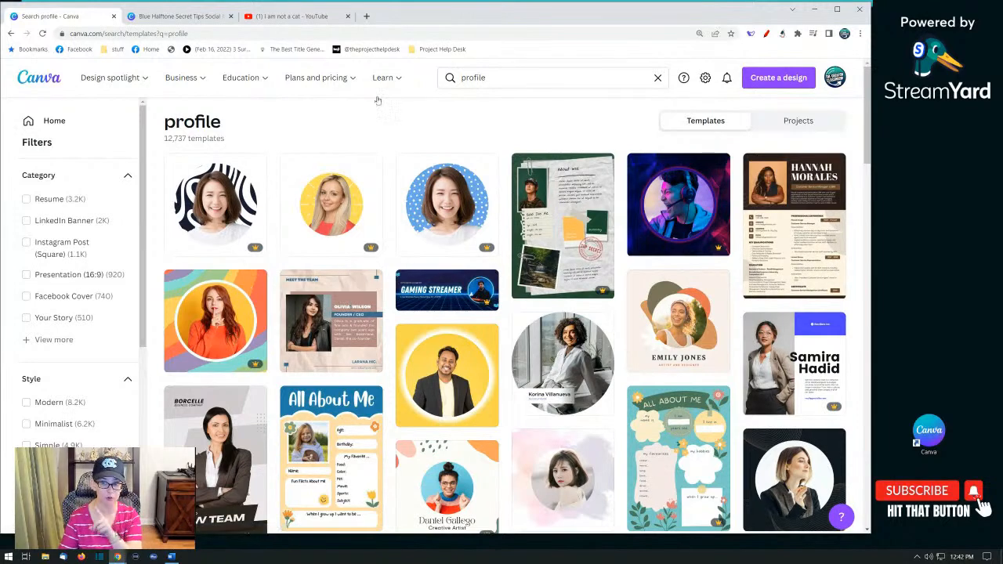
Step: Search the Canva templates for "youtube profile" from the existing profile results page
click(528, 76)
key(ctrl+a)
text(youtube profile)
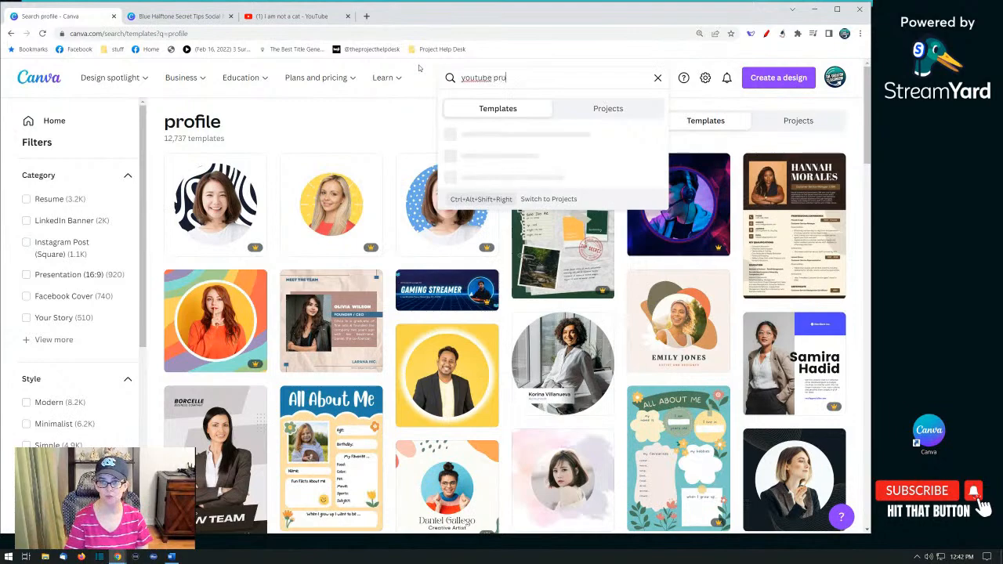
key(Return)
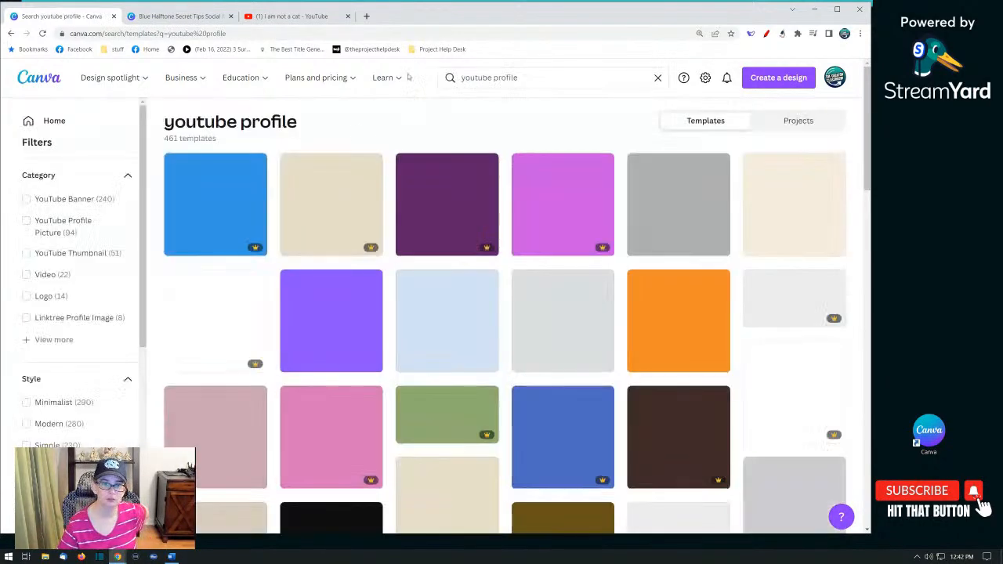
Step: Return to the Canva home page and search from there for "youtube profile" templates
click(72, 124)
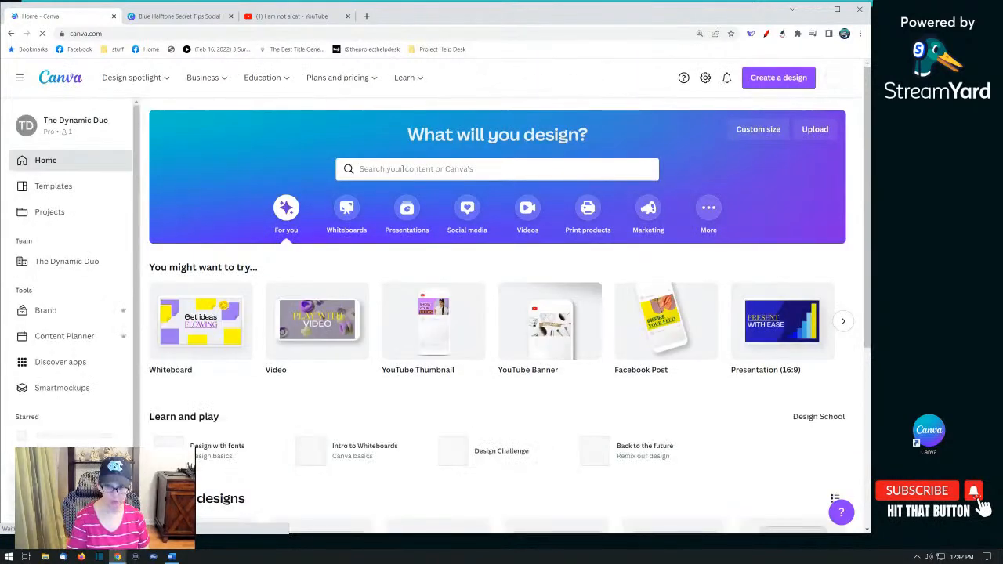
text(youtube profile)
key(Return)
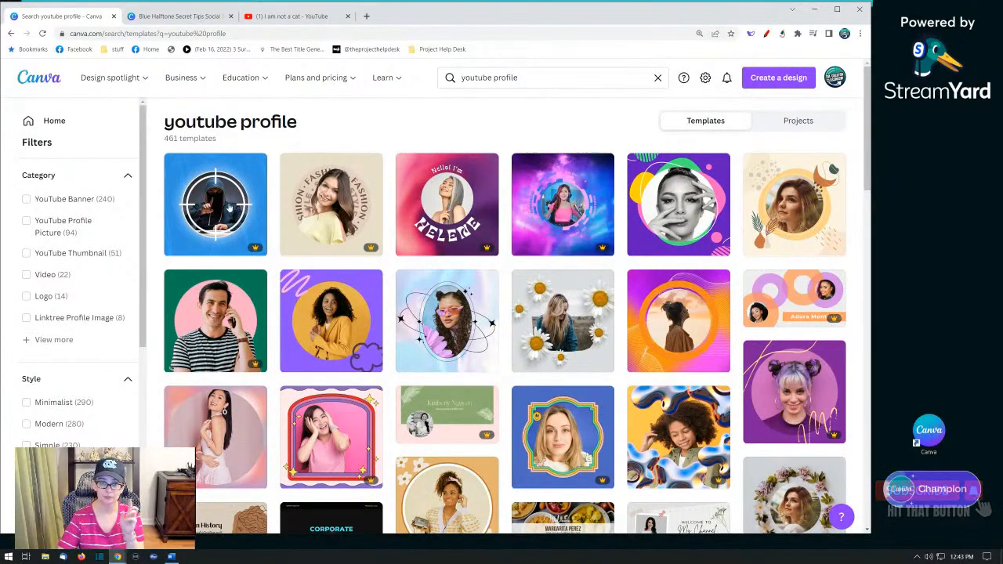
Step: Filter the templates to YouTube Profile Picture, open the purple design of a woman in a yellow blazer and select its photo
scroll(333, 520, down, 2)
scroll(333, 470, up, 2)
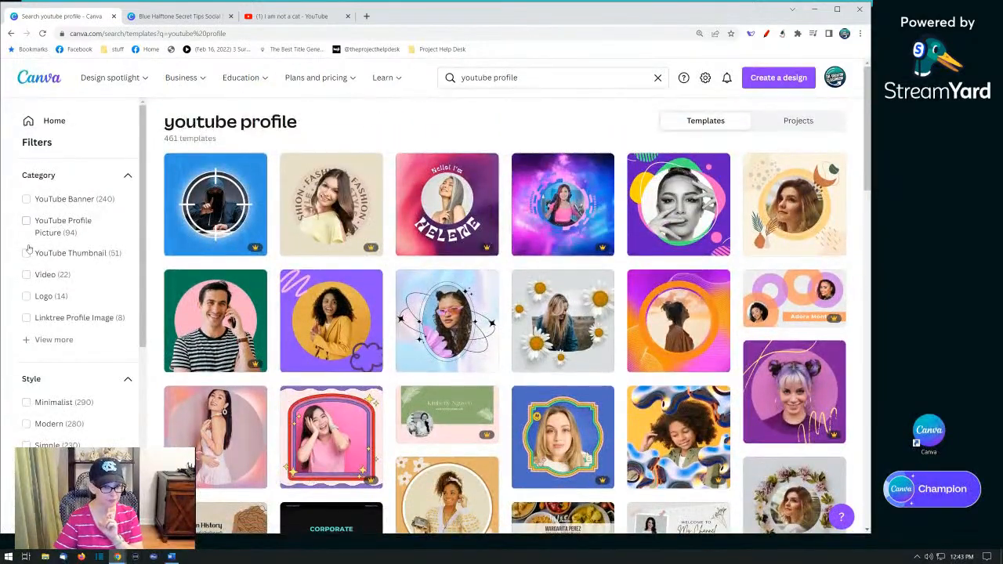
click(44, 232)
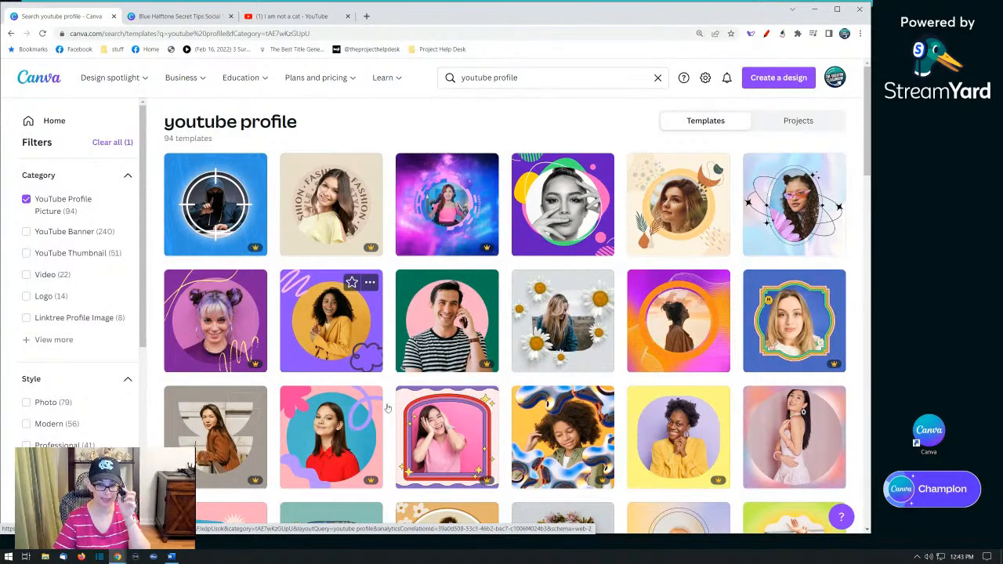
click(342, 338)
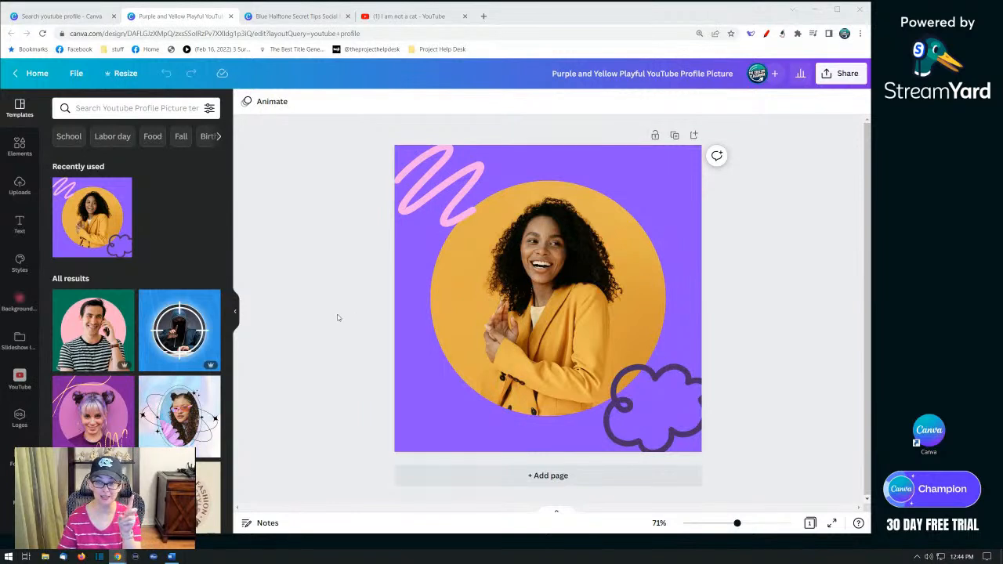
click(558, 363)
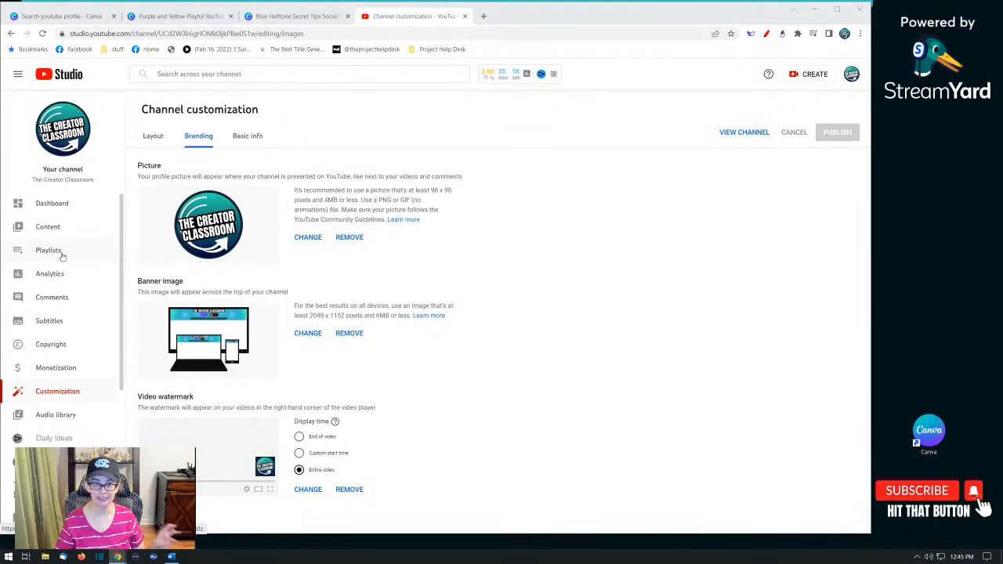
scroll(57, 276, down, 1)
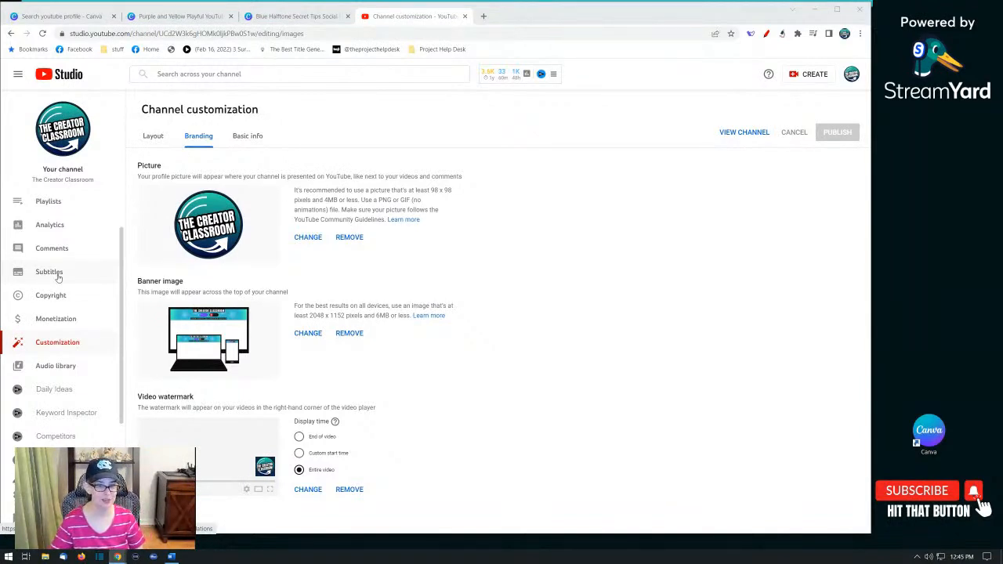
scroll(61, 313, down, 1)
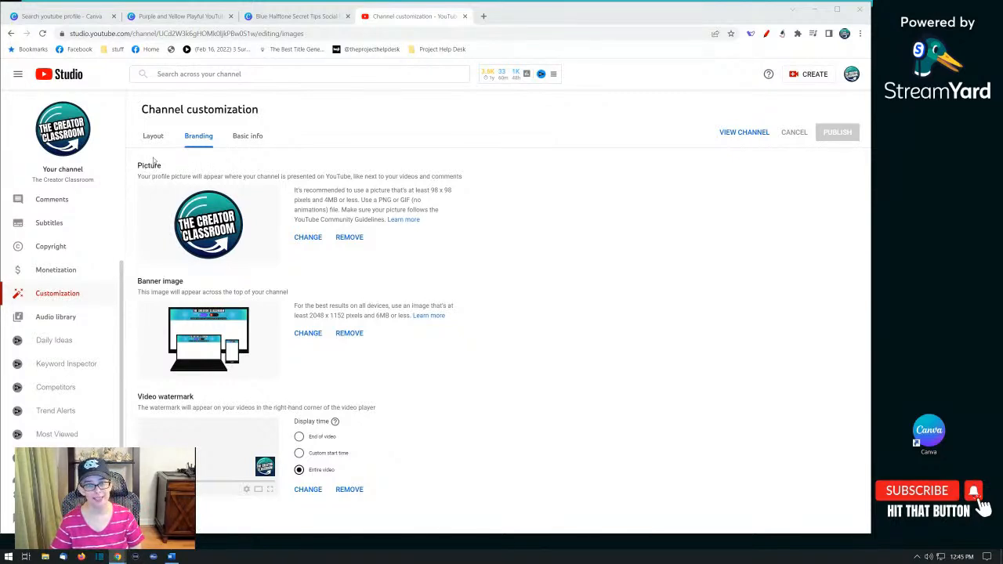
drag(139, 166, 172, 166)
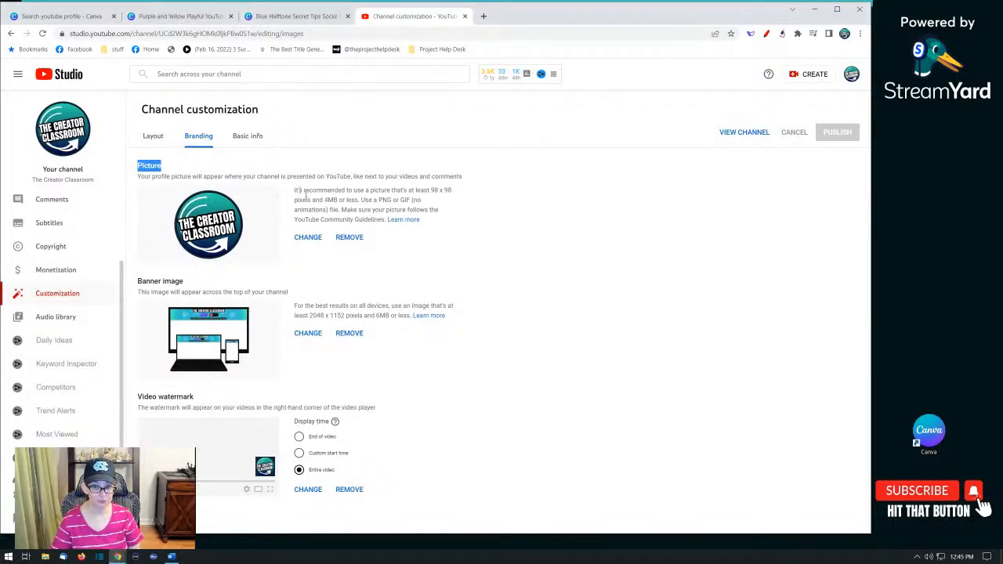
click(306, 237)
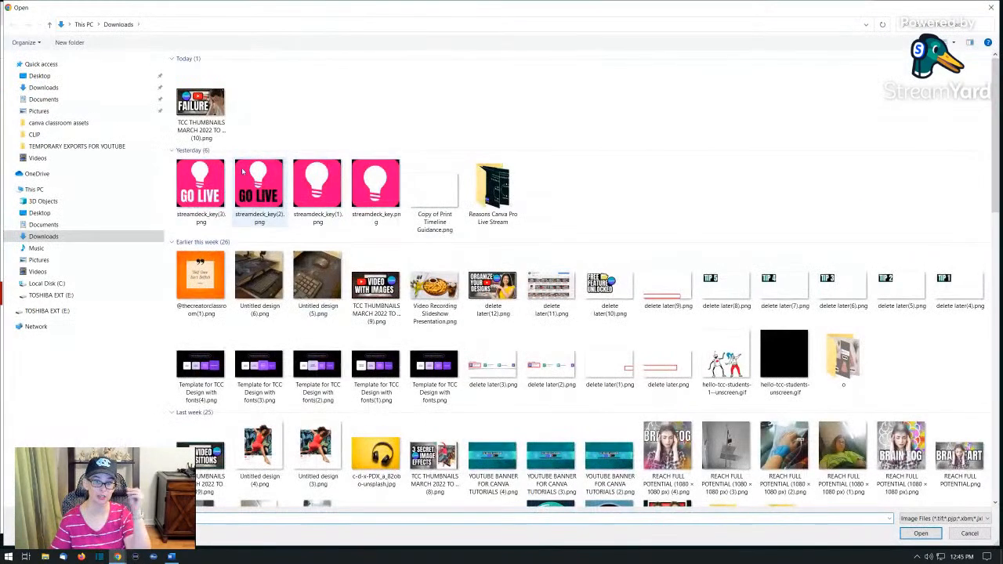
click(992, 6)
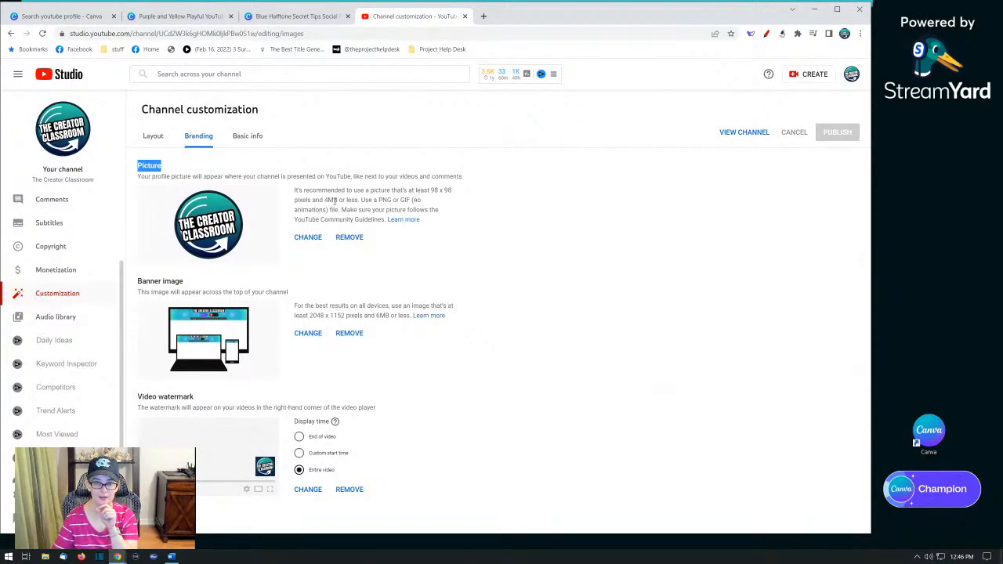
Step: Examine the profile picture requirements for file size, file format and minimum pixel dimensions by highlighting each one
drag(325, 199, 338, 200)
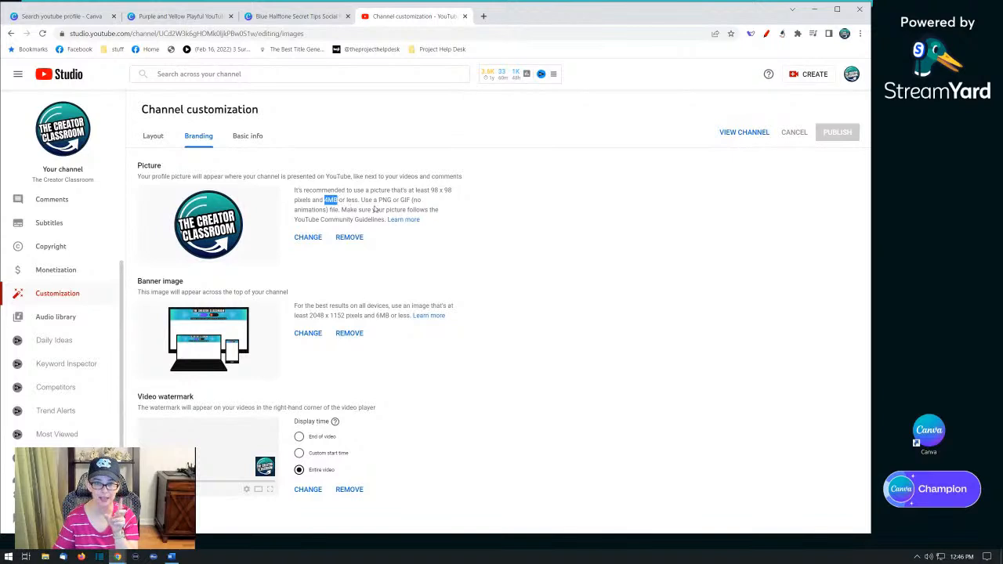
drag(361, 200, 390, 201)
click(406, 209)
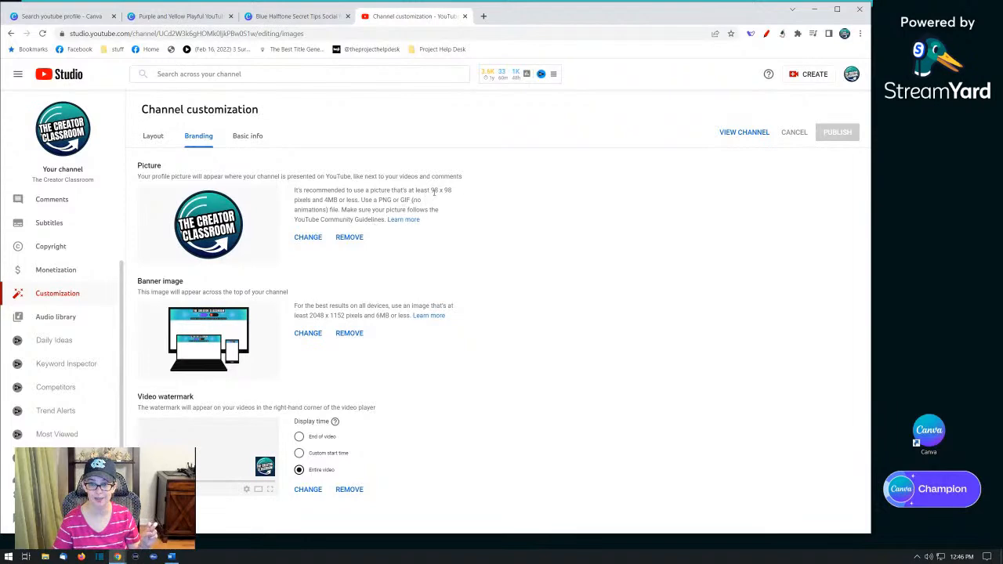
drag(430, 189, 458, 193)
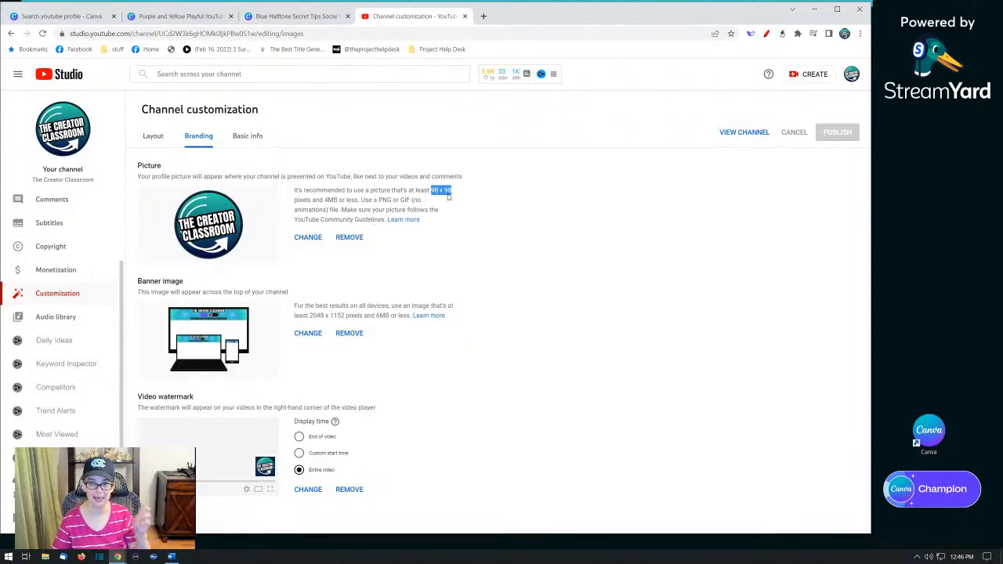
Step: Switch back to the Purple and Yellow Playful YouTube Profile Picture design in Canva and deselect its photo
click(297, 16)
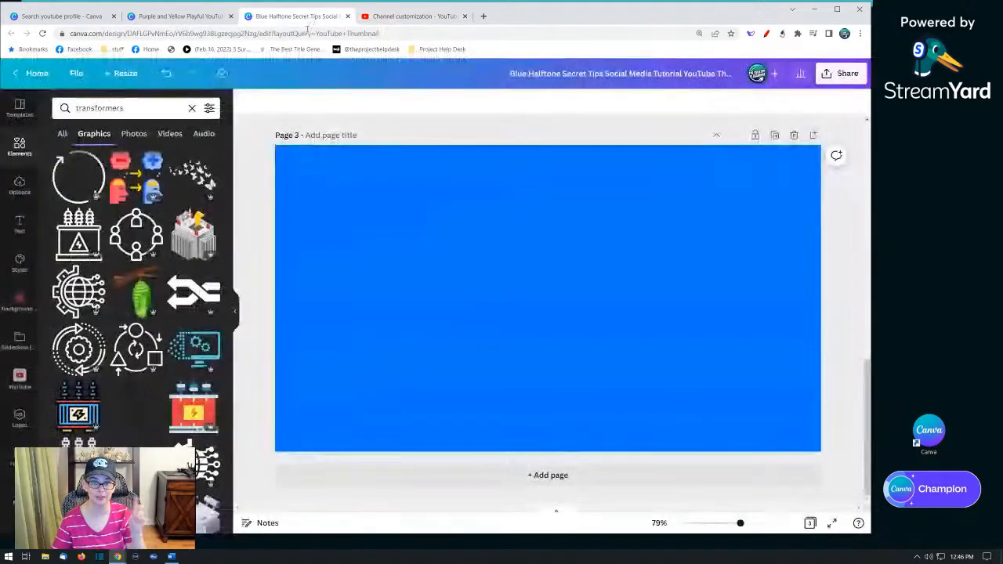
click(175, 15)
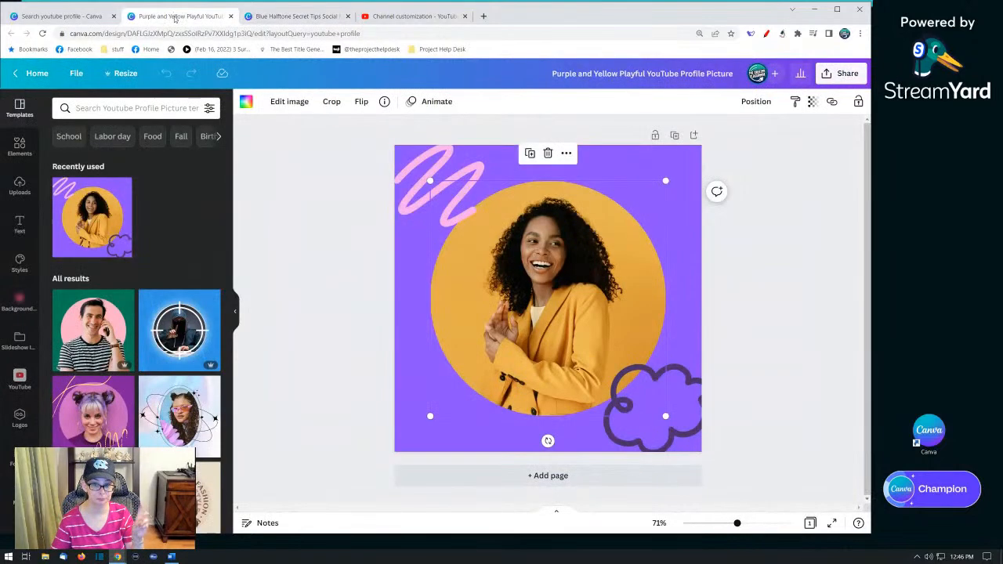
click(302, 283)
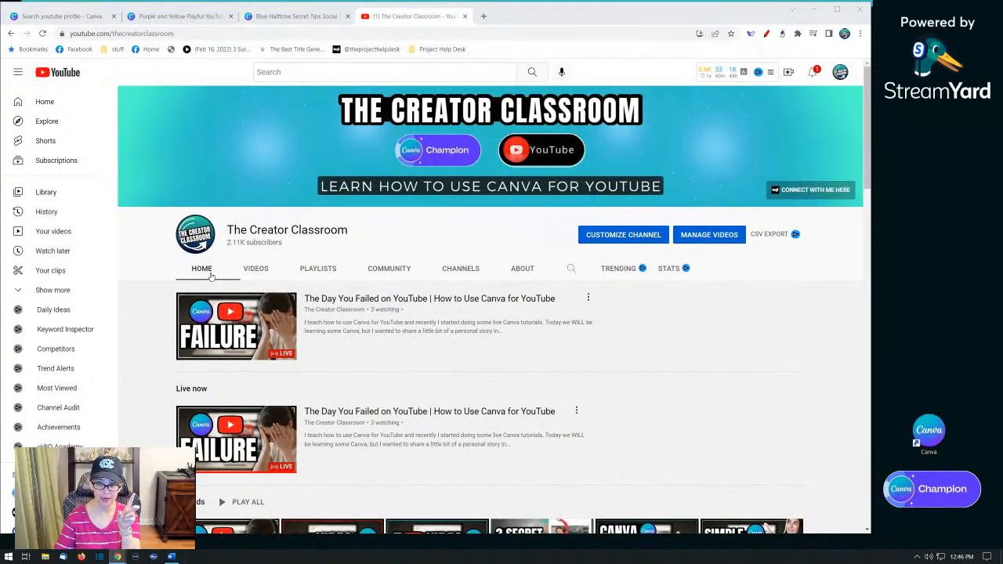
Step: Search The Creator Classroom channel on YouTube for "profile"
click(572, 269)
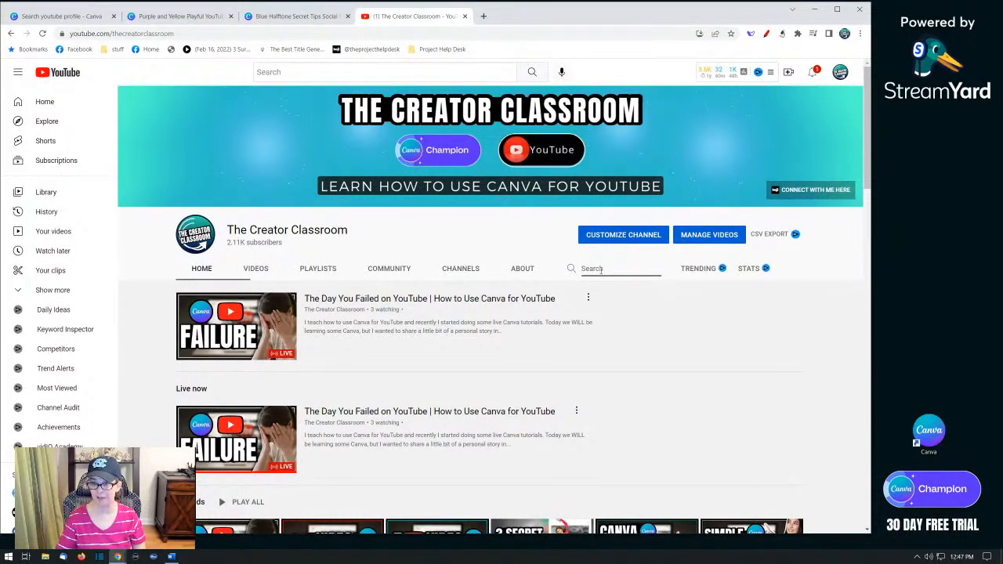
text(profile)
key(Return)
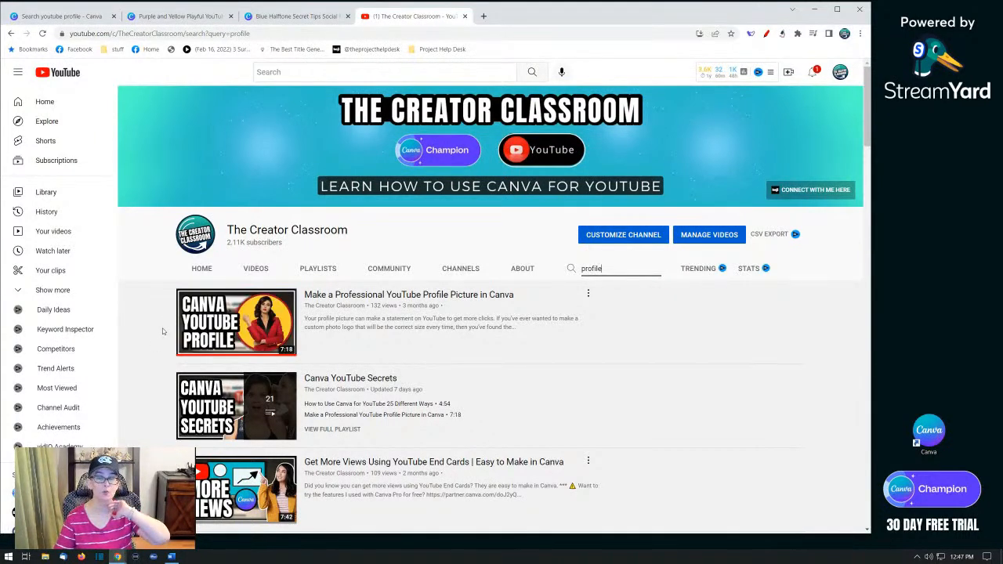
Step: Check the options of the YouTube profile picture video, close them and look through the channel's other matching videos
click(587, 294)
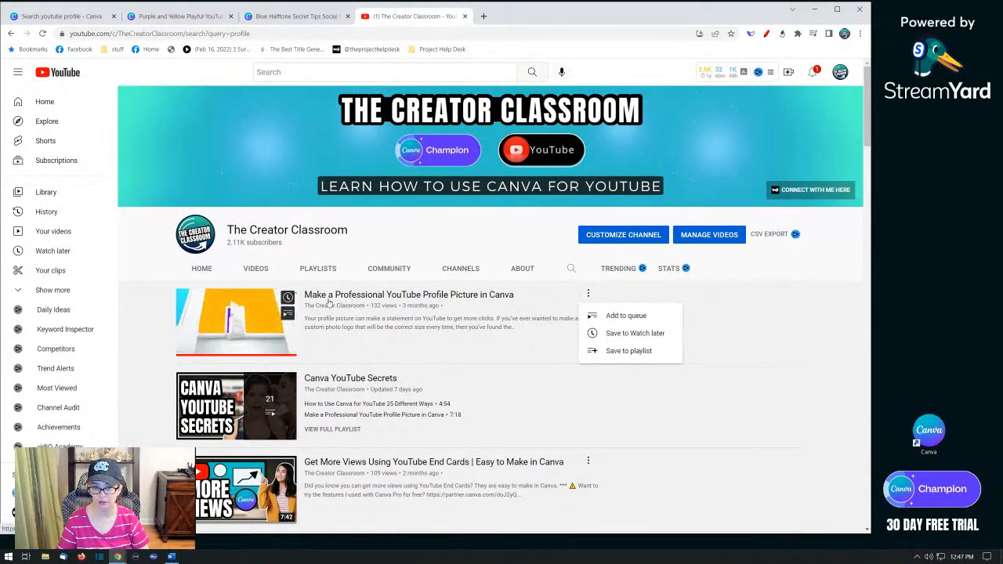
click(635, 425)
scroll(235, 407, down, 2)
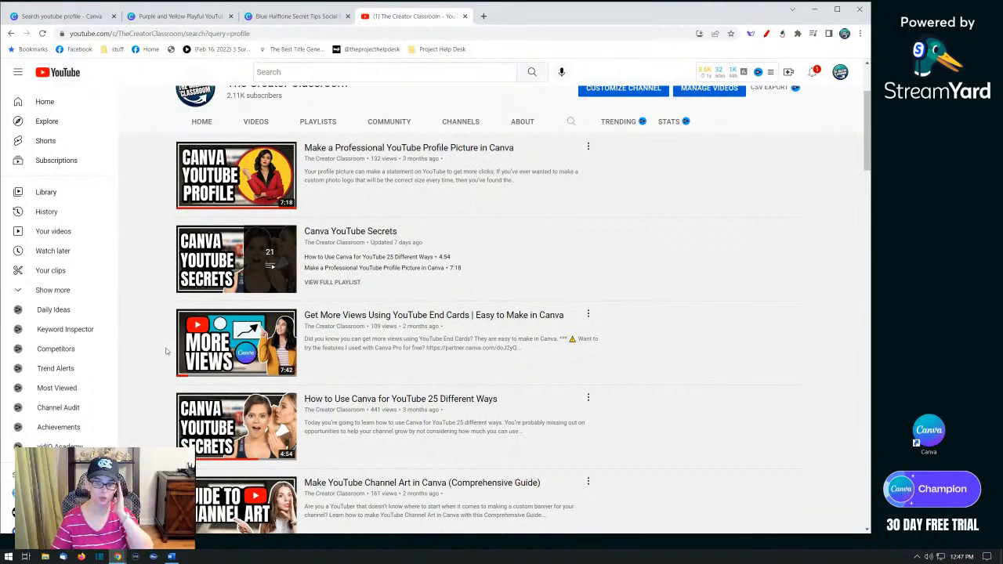
scroll(168, 349, down, 3)
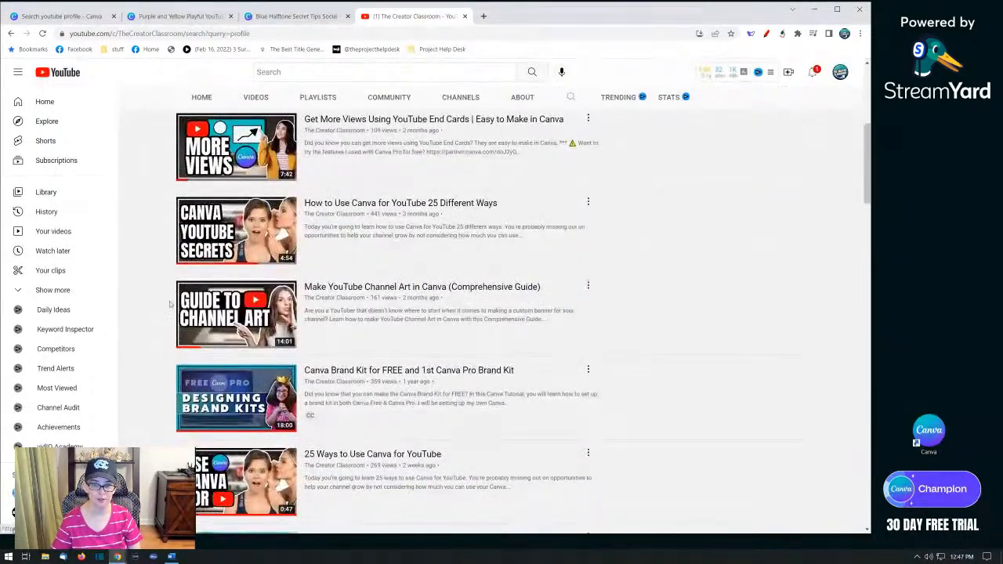
mouse_move(198, 329)
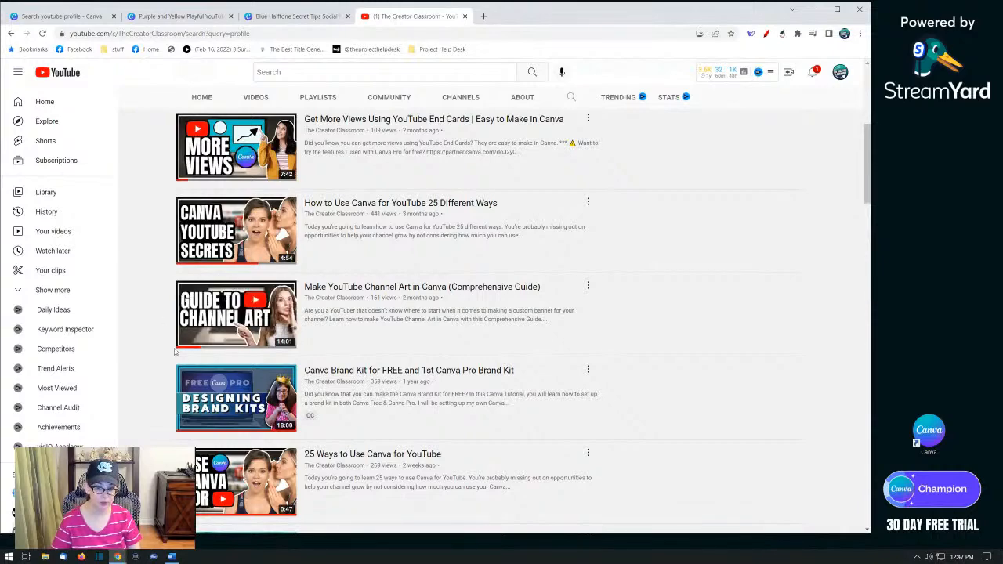
scroll(171, 351, up, 5)
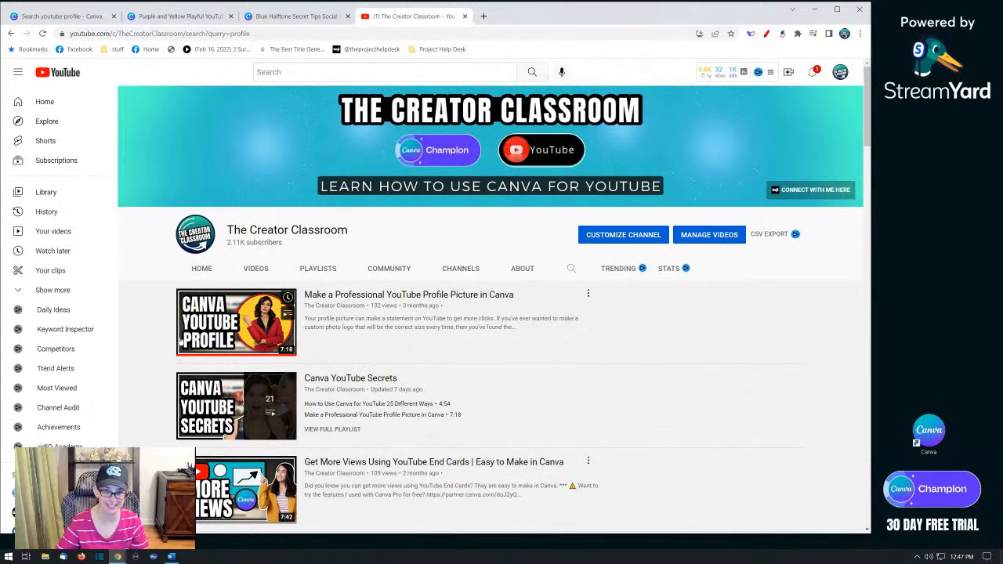
Step: Open the full Canva YouTube Secrets playlist and look through its videos from start to end
click(317, 429)
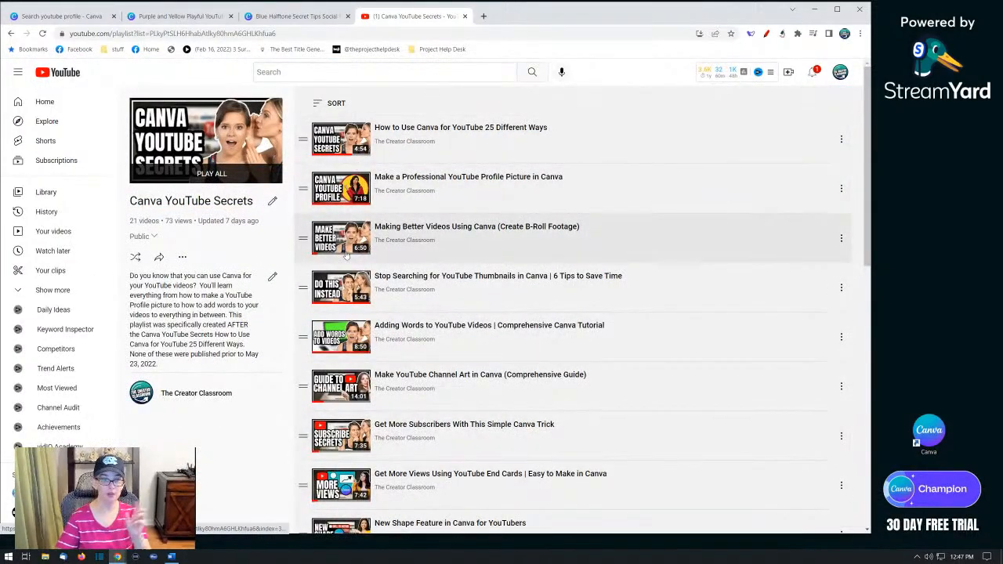
click(283, 35)
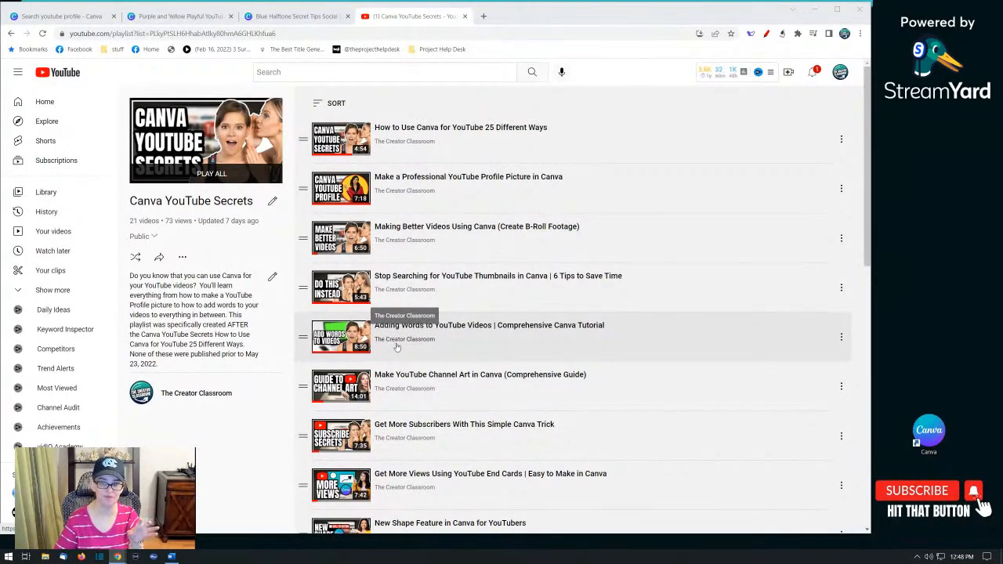
scroll(397, 348, down, 1)
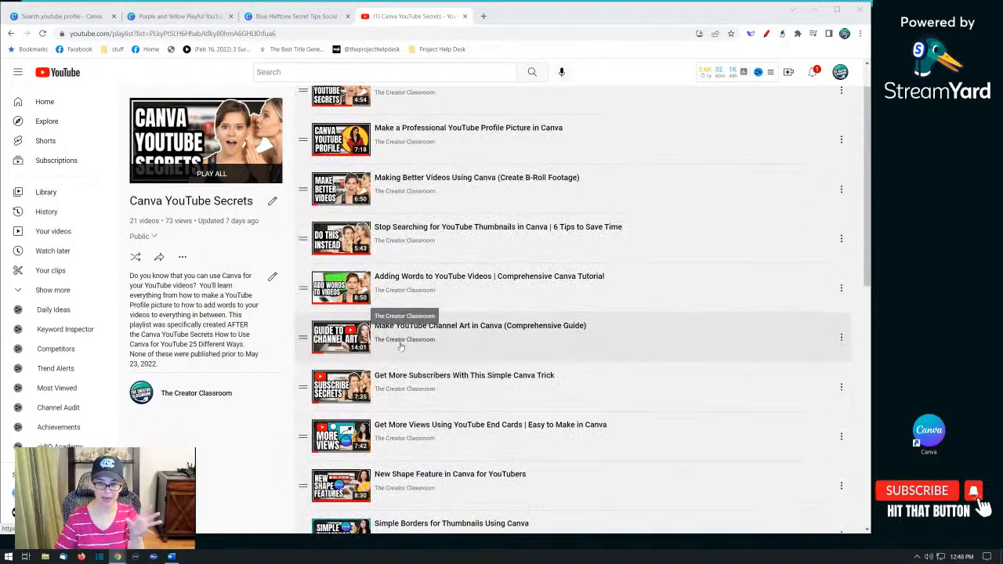
scroll(400, 348, down, 2)
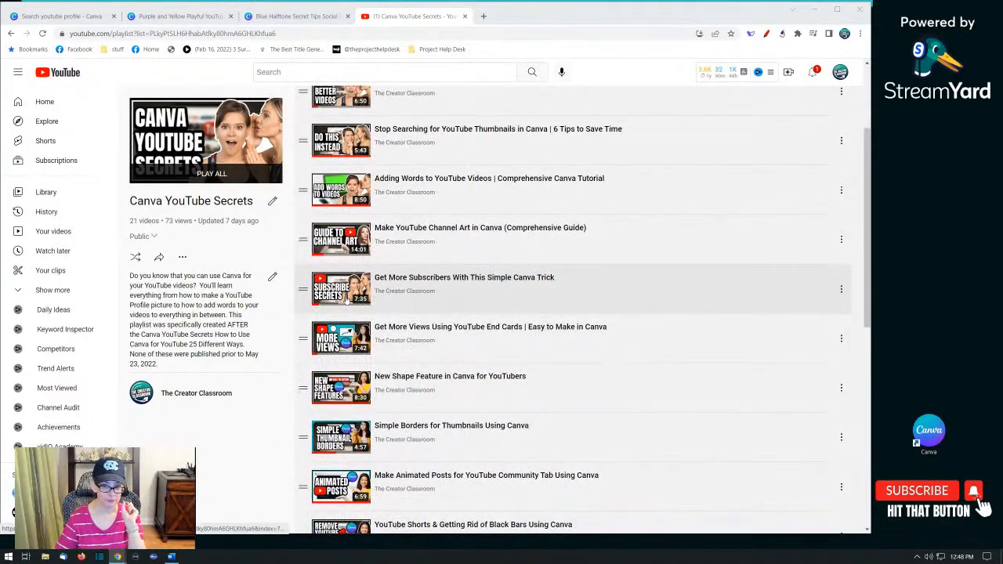
scroll(352, 290, down, 1)
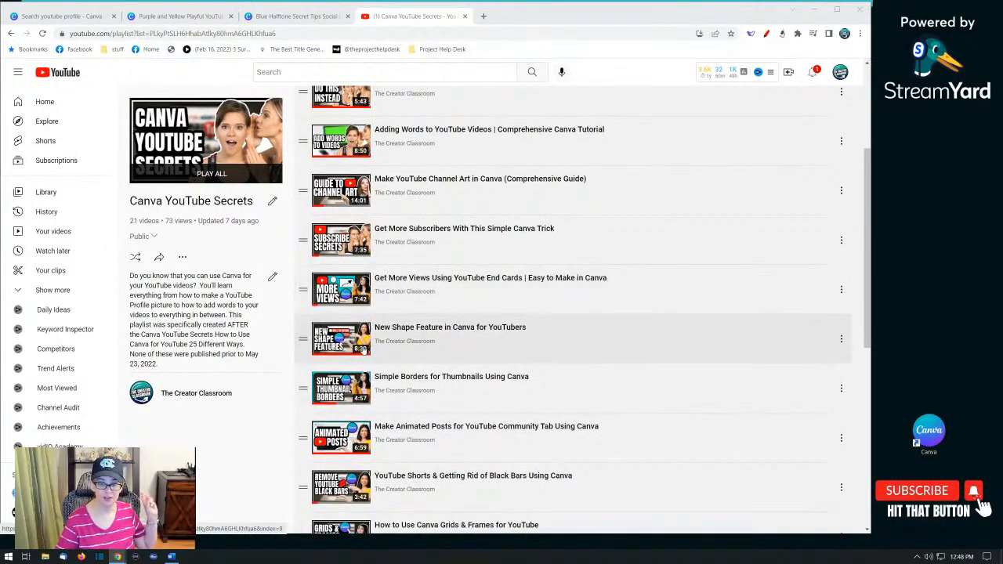
scroll(363, 350, down, 1)
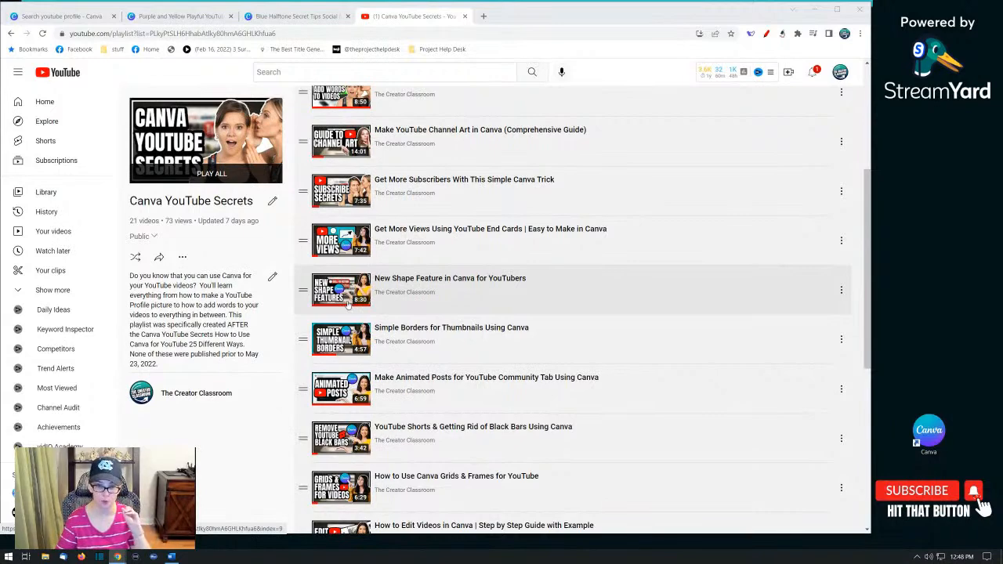
scroll(347, 304, down, 2)
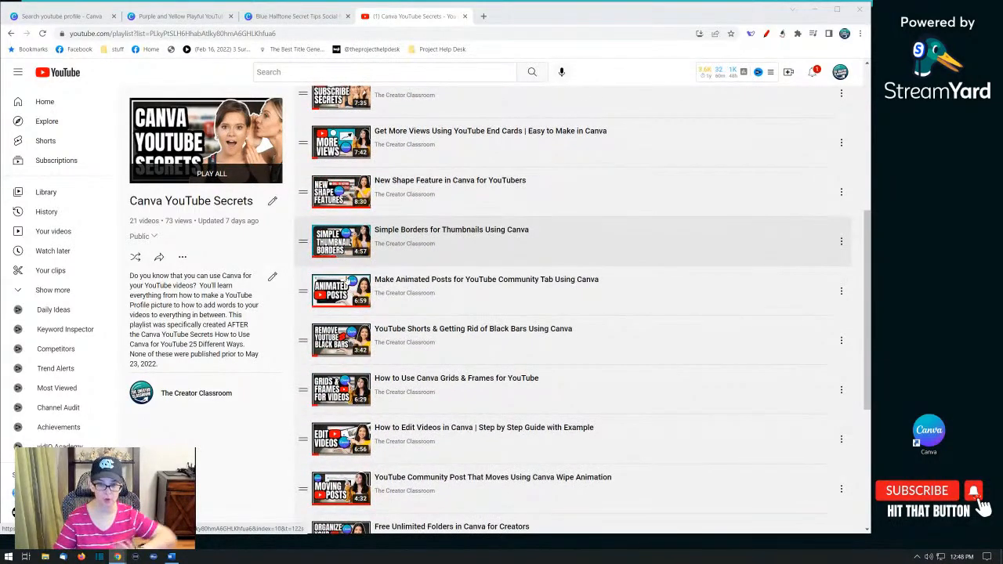
scroll(335, 252, down, 5)
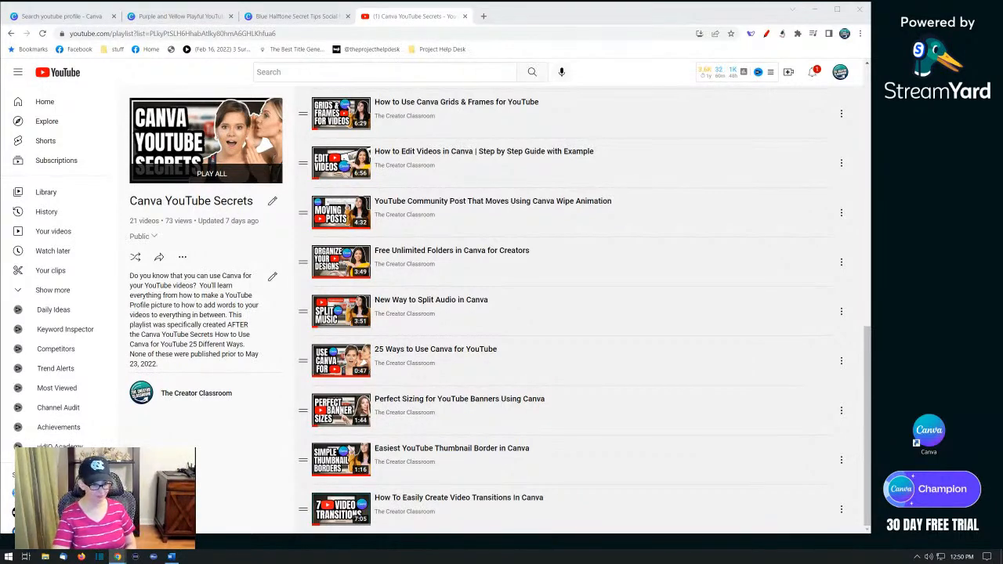
scroll(156, 162, up, 10)
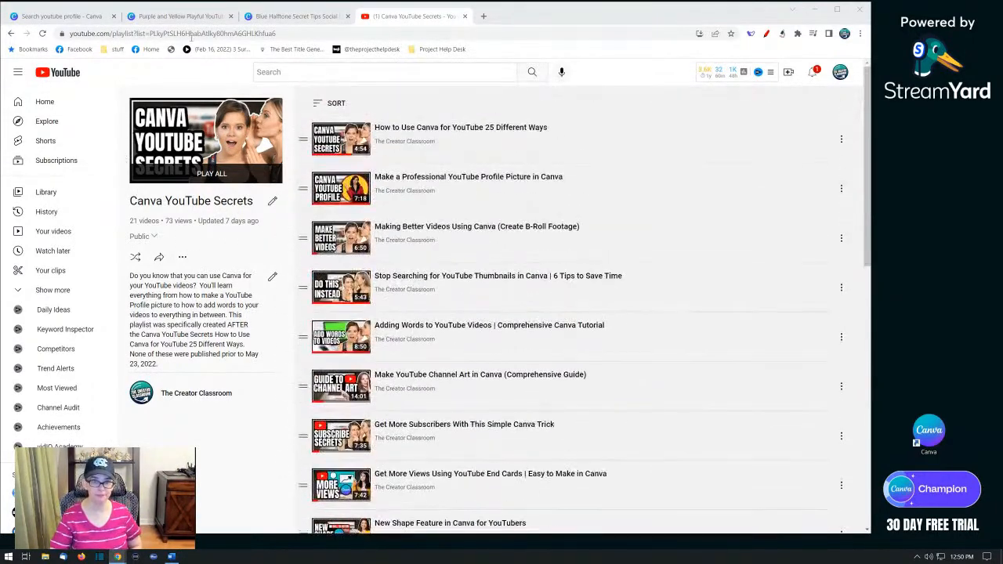
Step: Switch to the Canva template search, search for "youtube channel art", and briefly check the search suggestions for that term
click(67, 17)
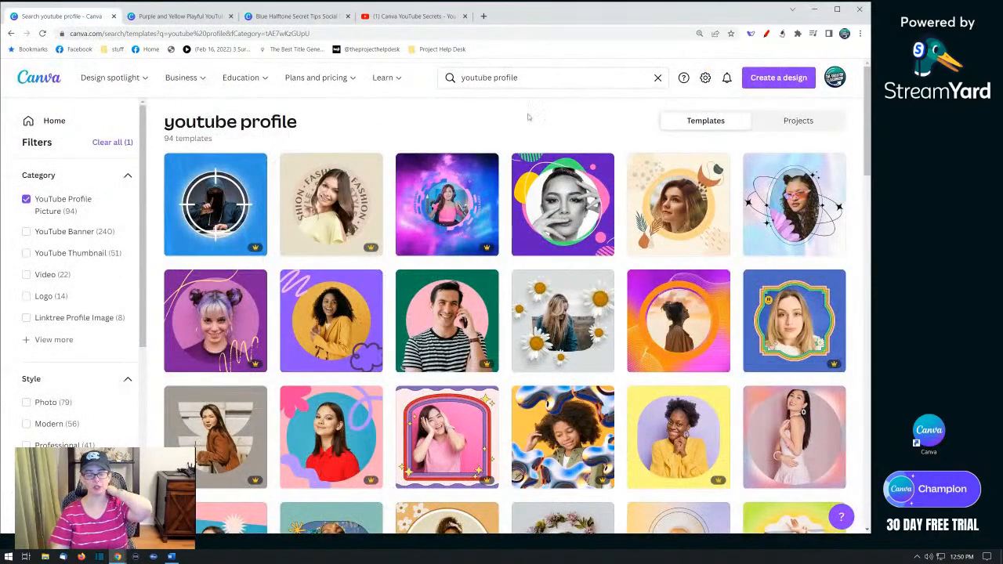
click(568, 75)
text(youtube channel ba)
key(BackSpace)
key(BackSpace)
text(art)
key(Return)
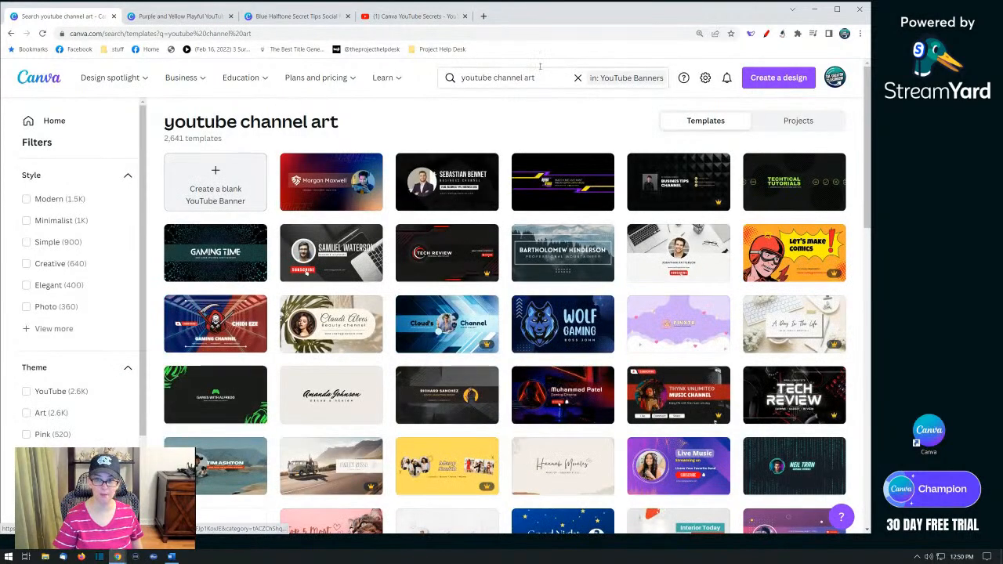
click(510, 79)
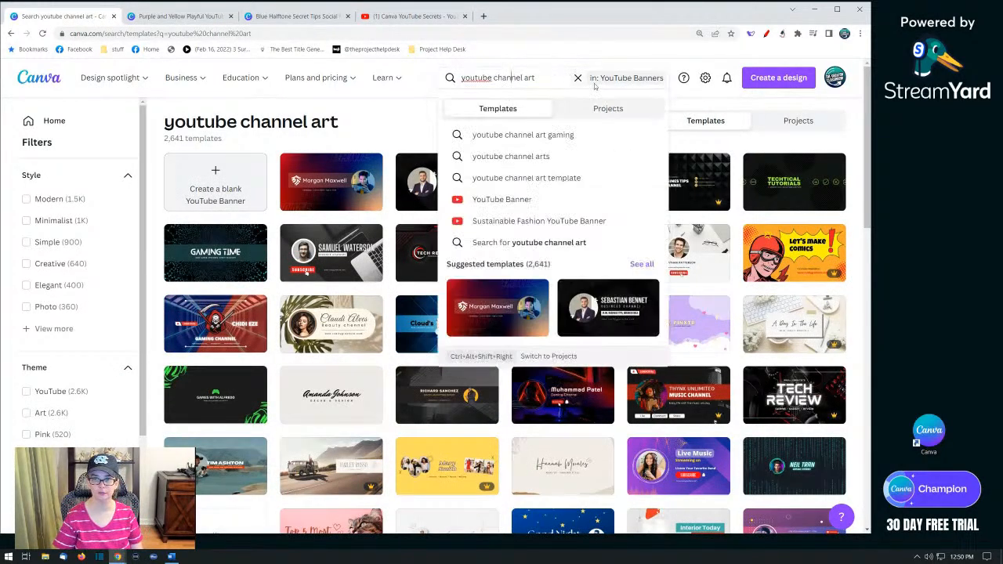
click(414, 84)
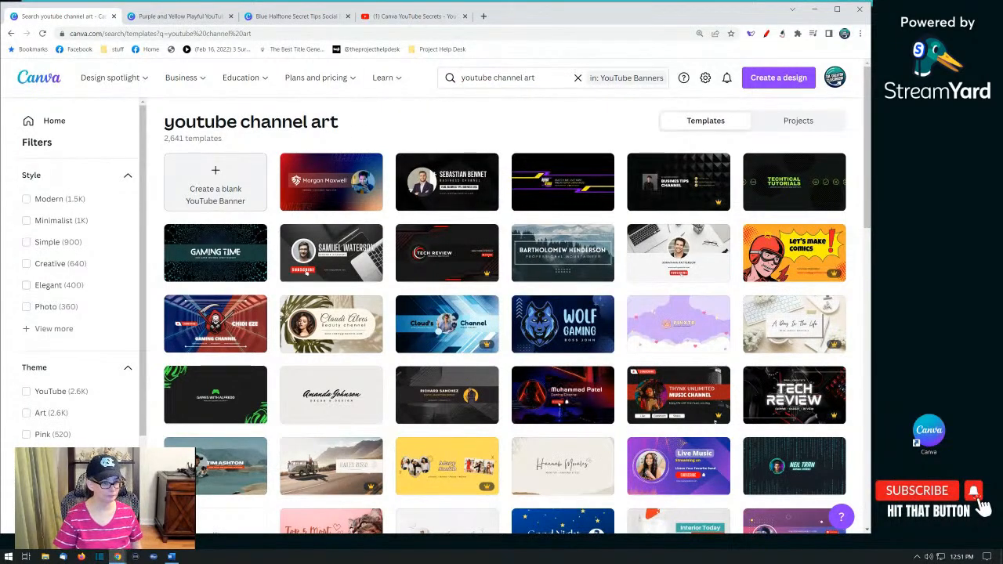